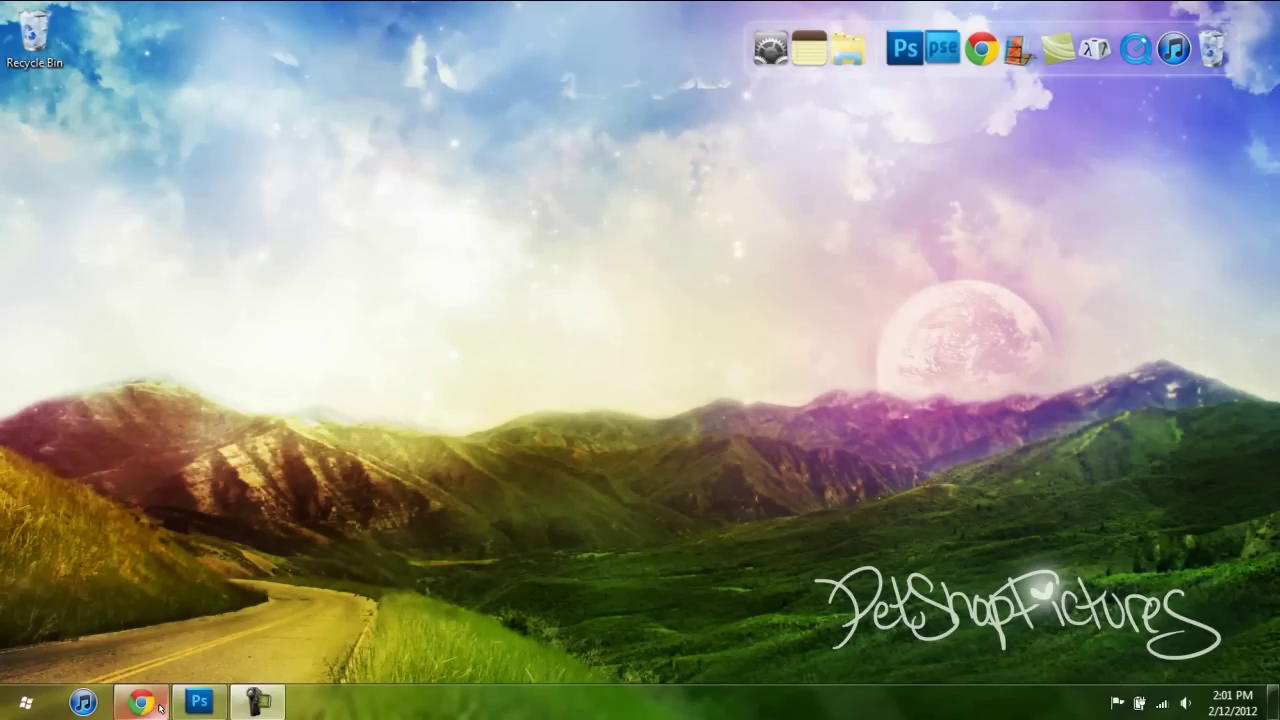
Switch to Photoshop and create a new document 1920 pixels wide and 1080 pixels high.
left_click(201, 705)
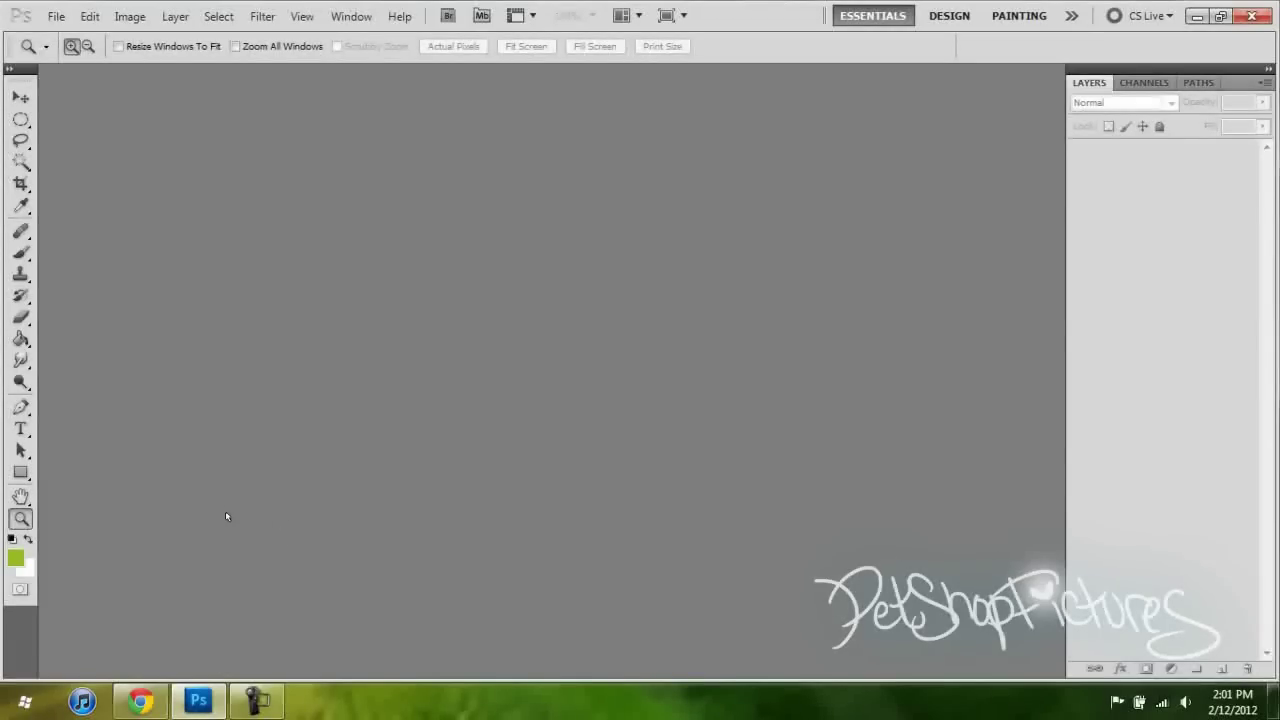
left_click(56, 16)
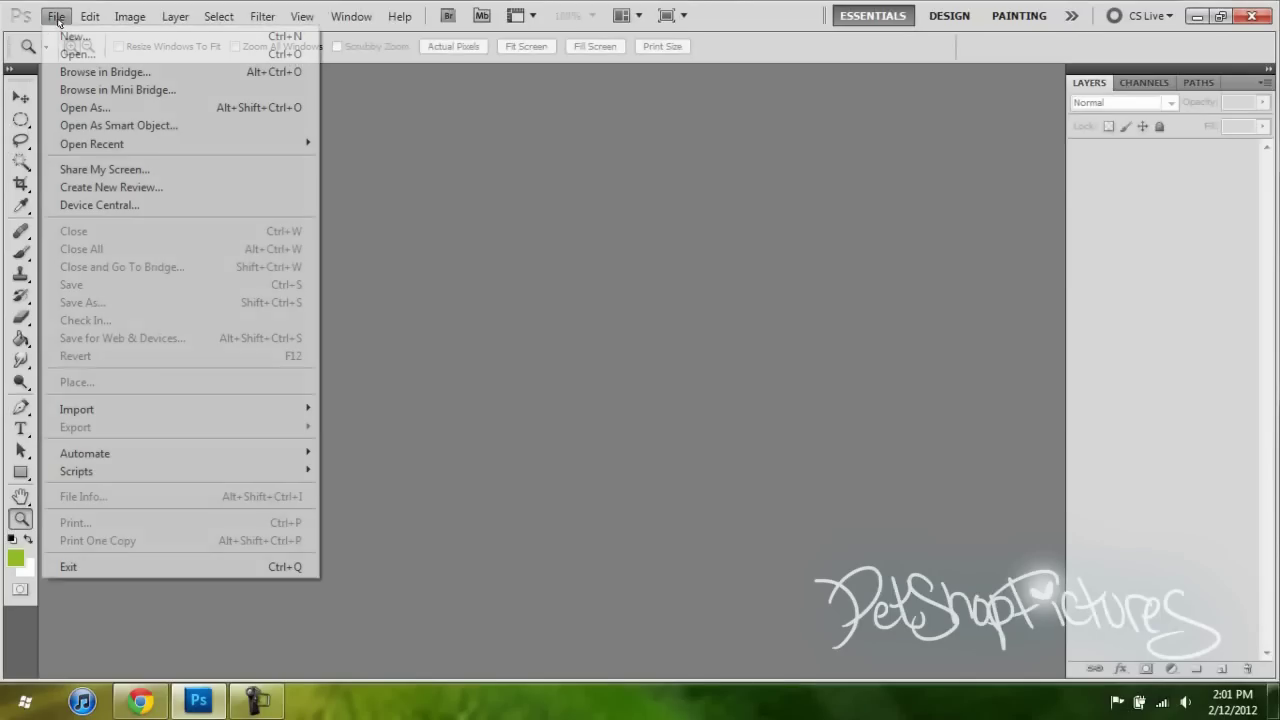
left_click(75, 38)
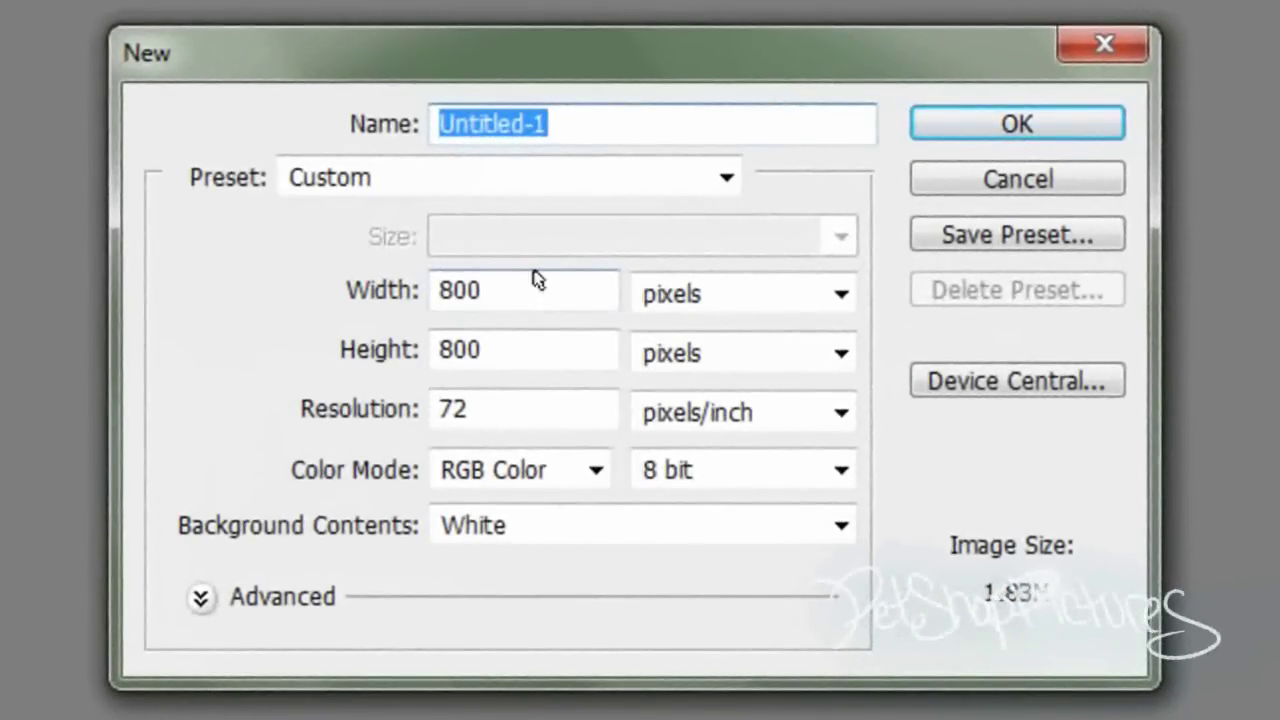
double_click(445, 290)
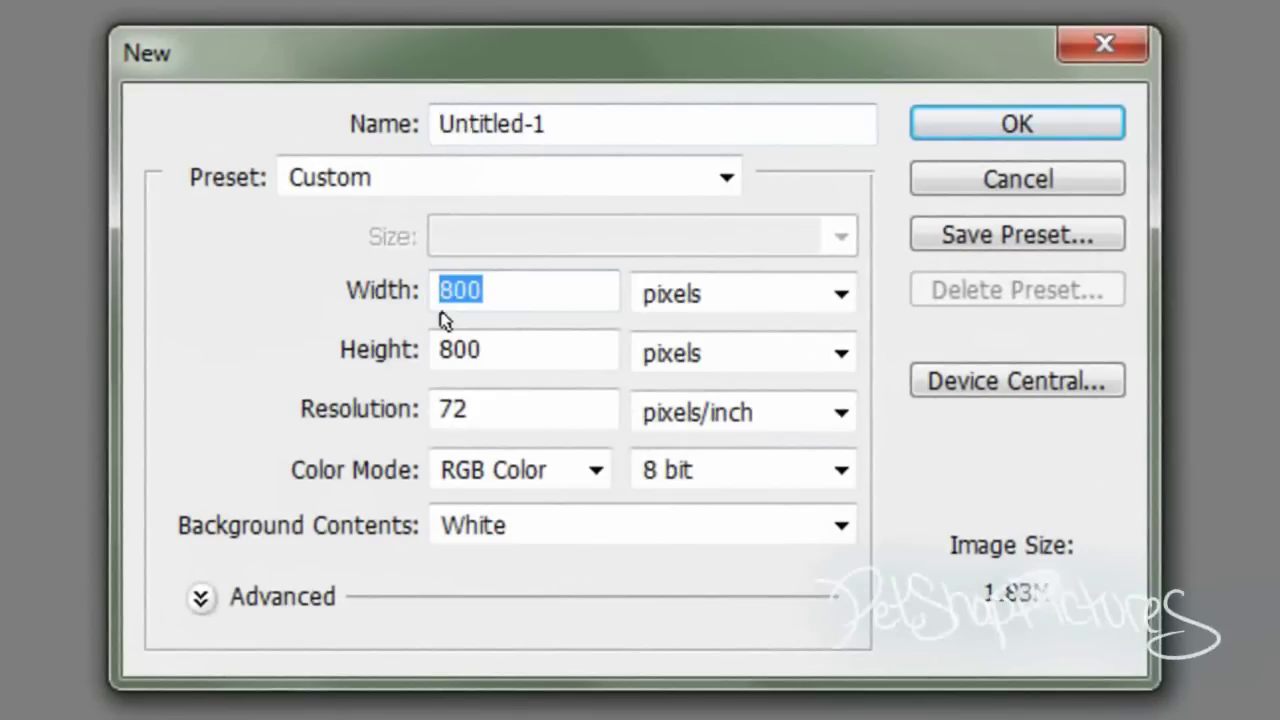
type("19")
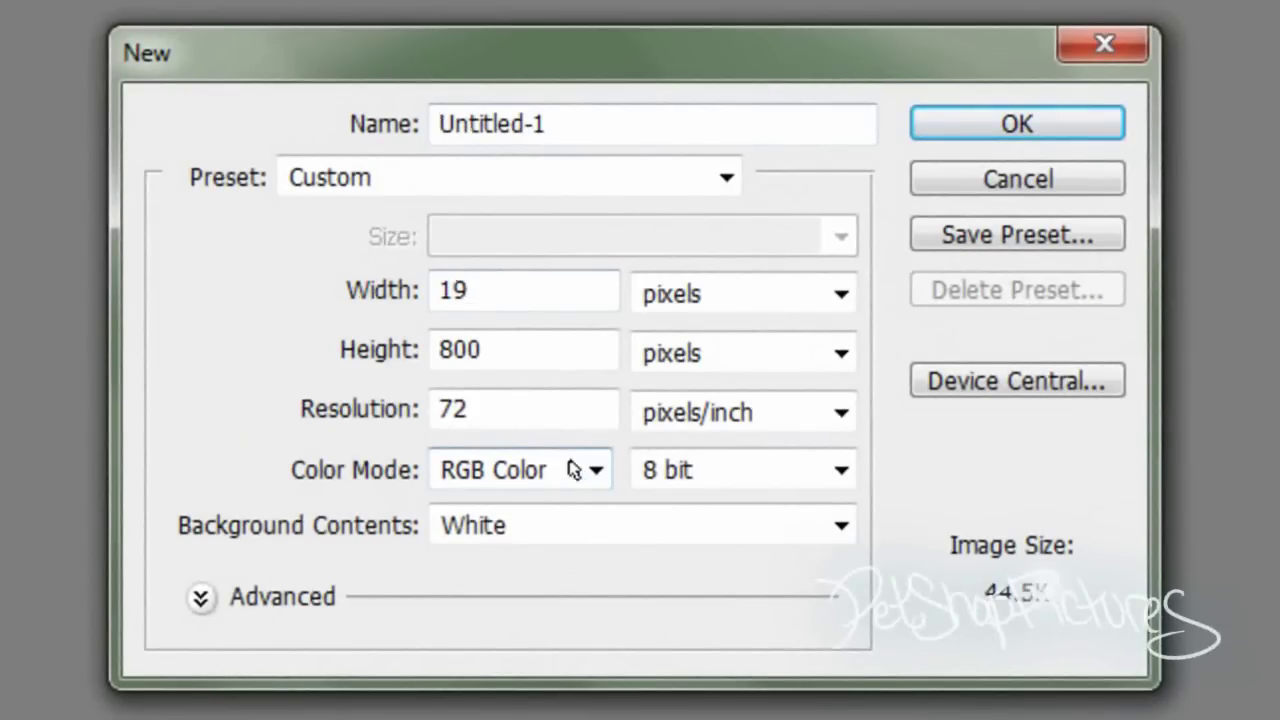
type("20")
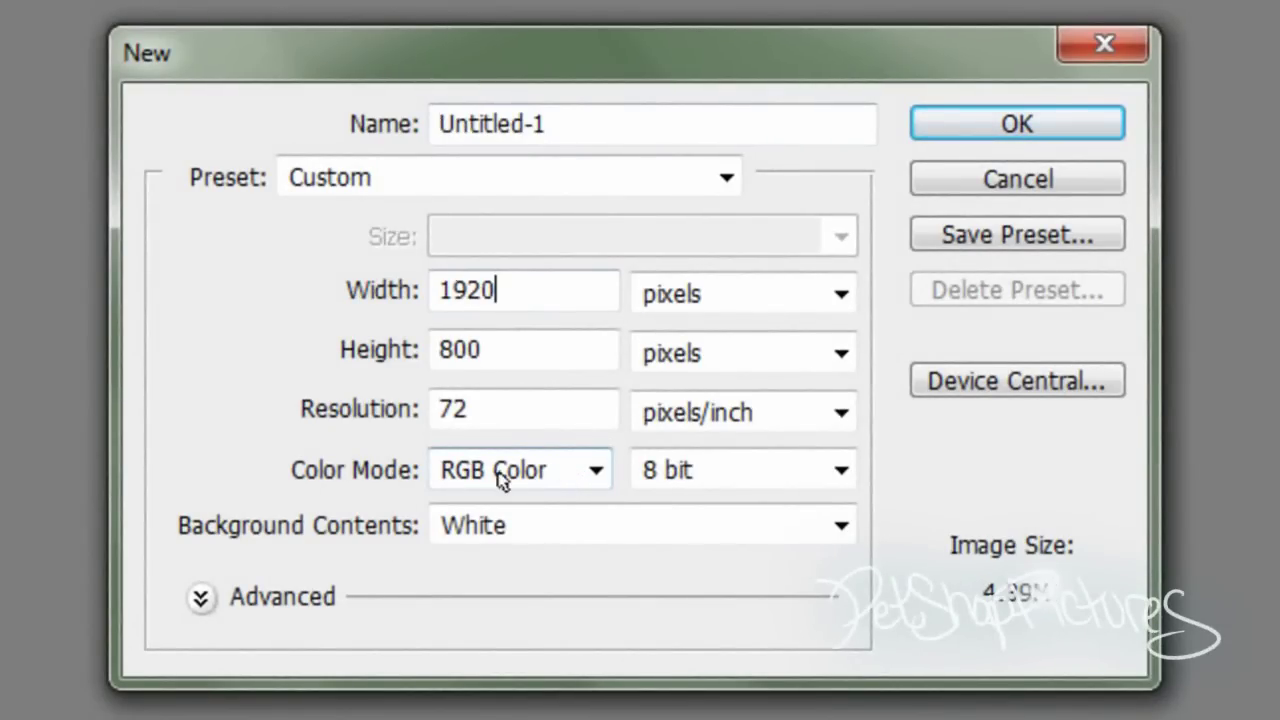
left_click(495, 355)
double_click(495, 355)
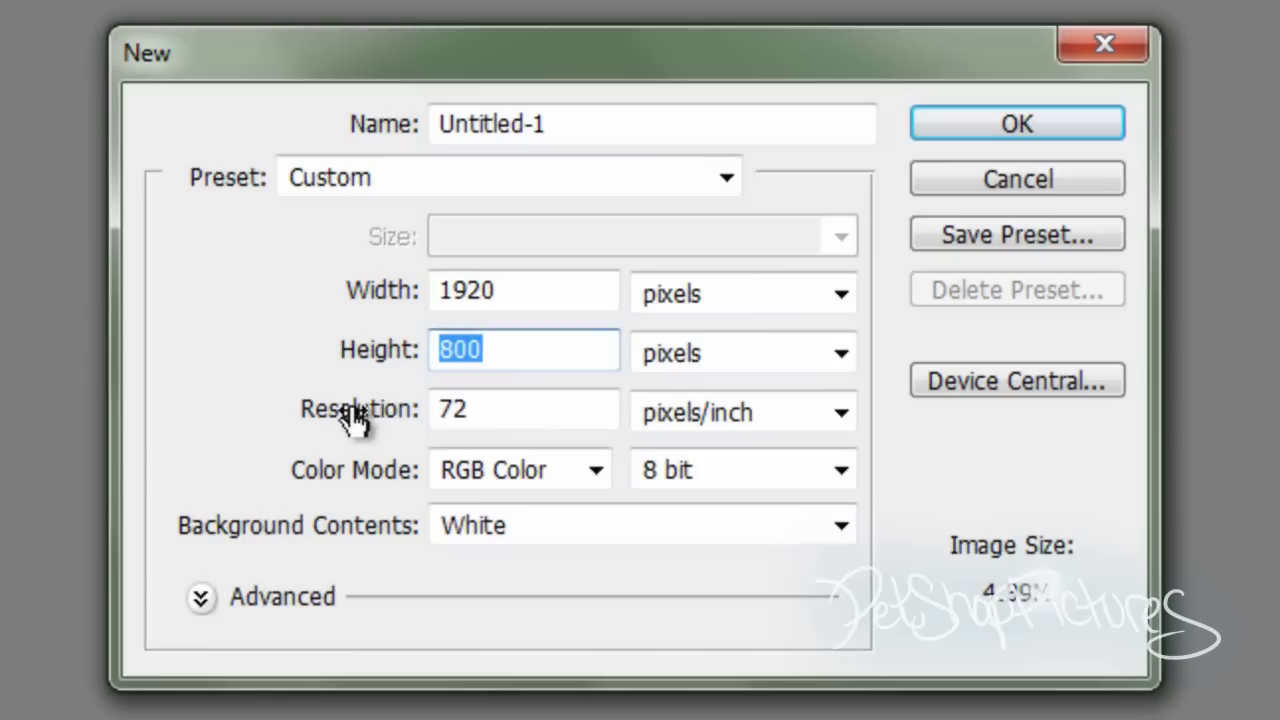
type("1080")
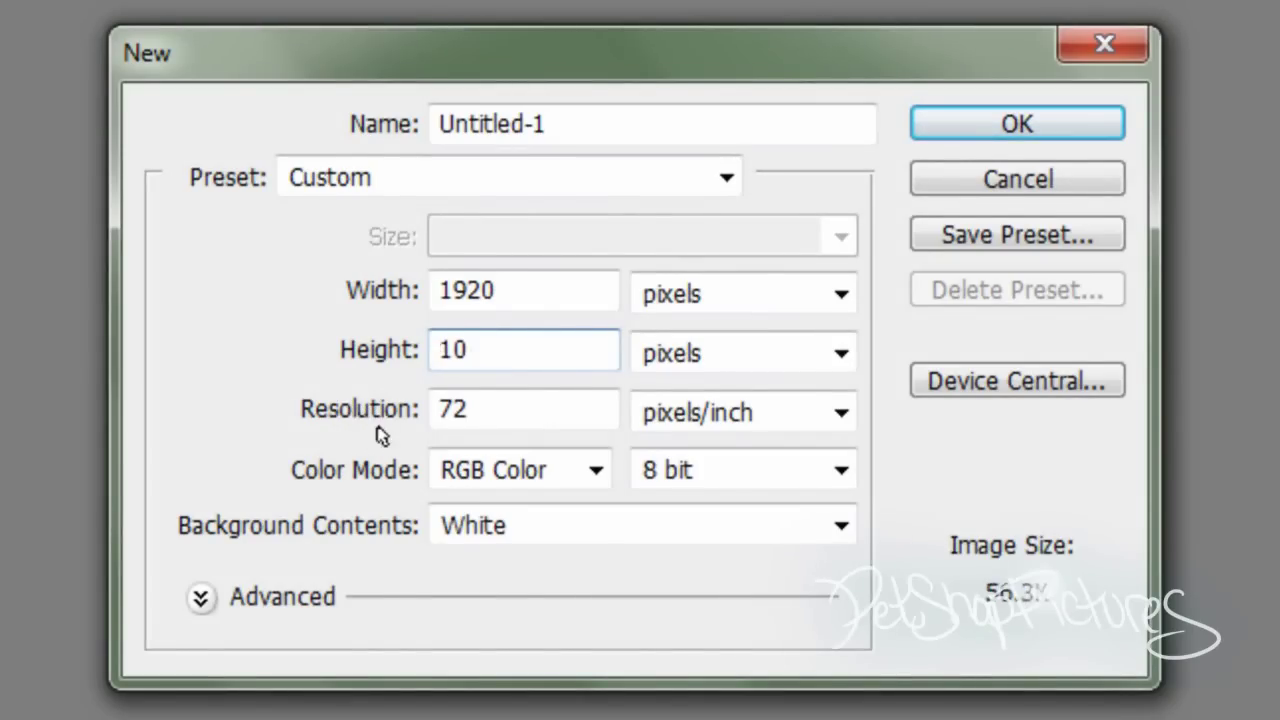
left_click(957, 131)
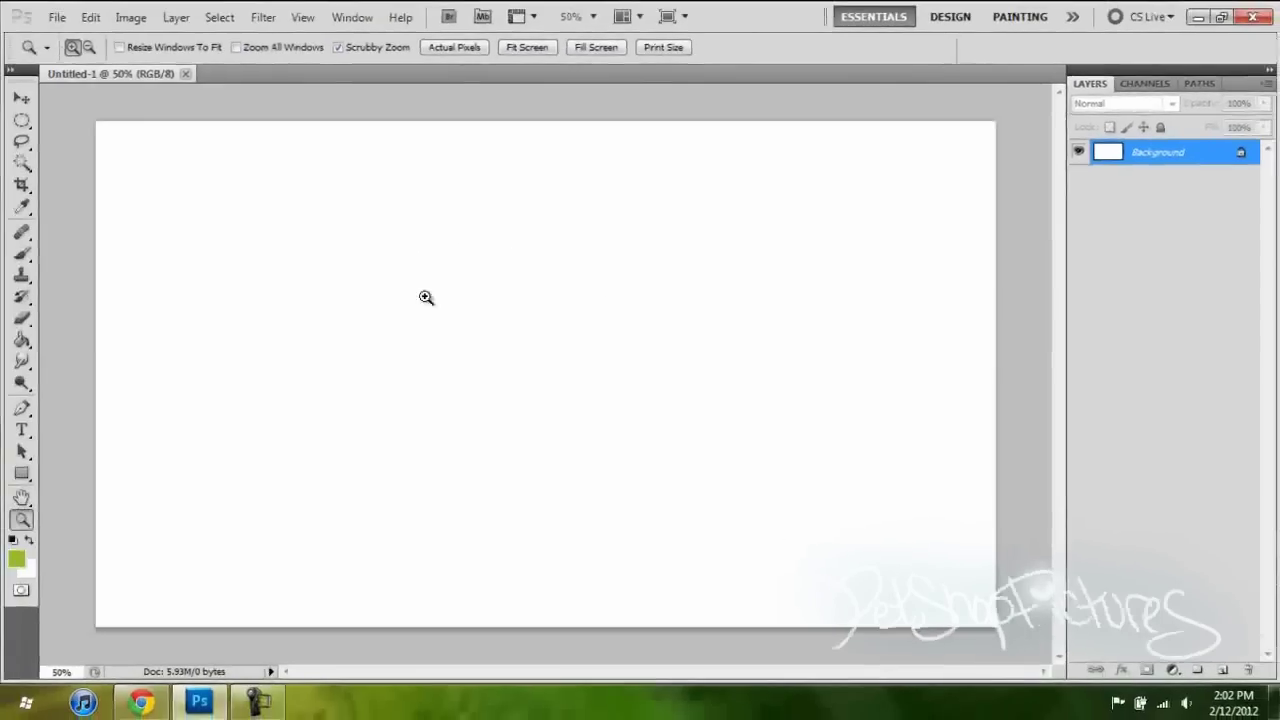
Create a second new document 988 pixels wide and 1080 pixels high.
left_click(57, 17)
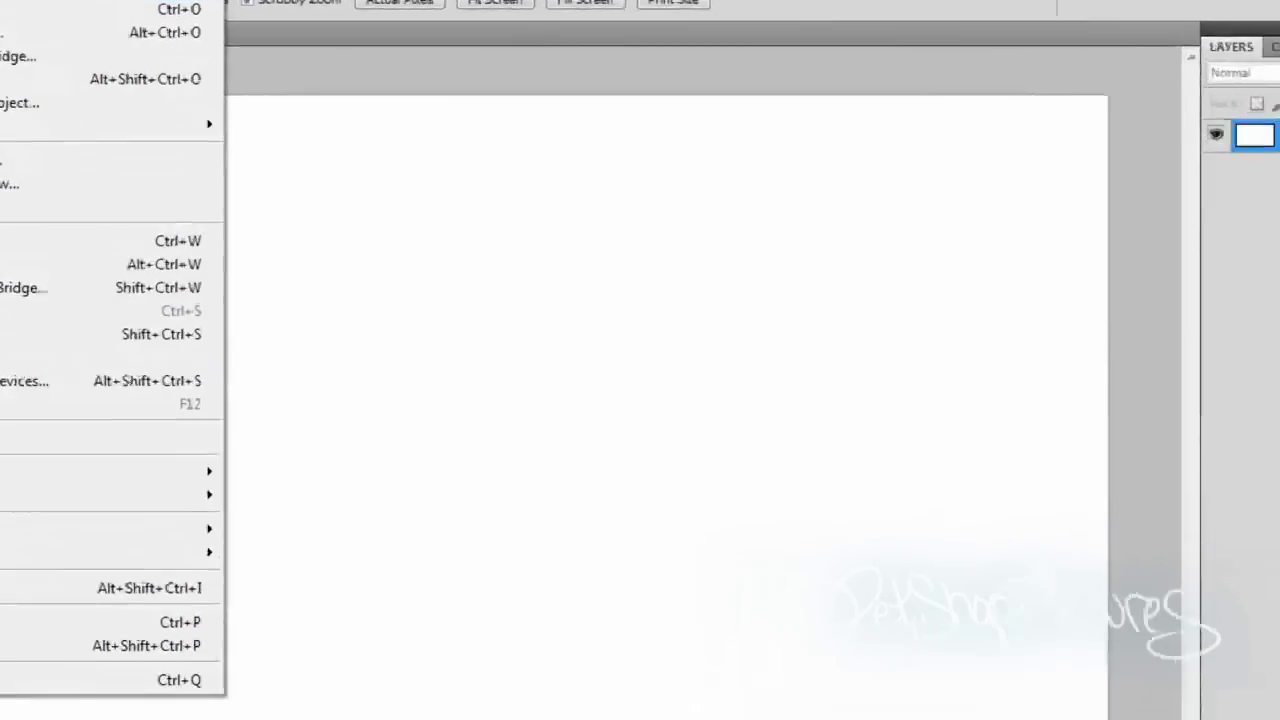
key("ctrl+n")
left_click(357, 294)
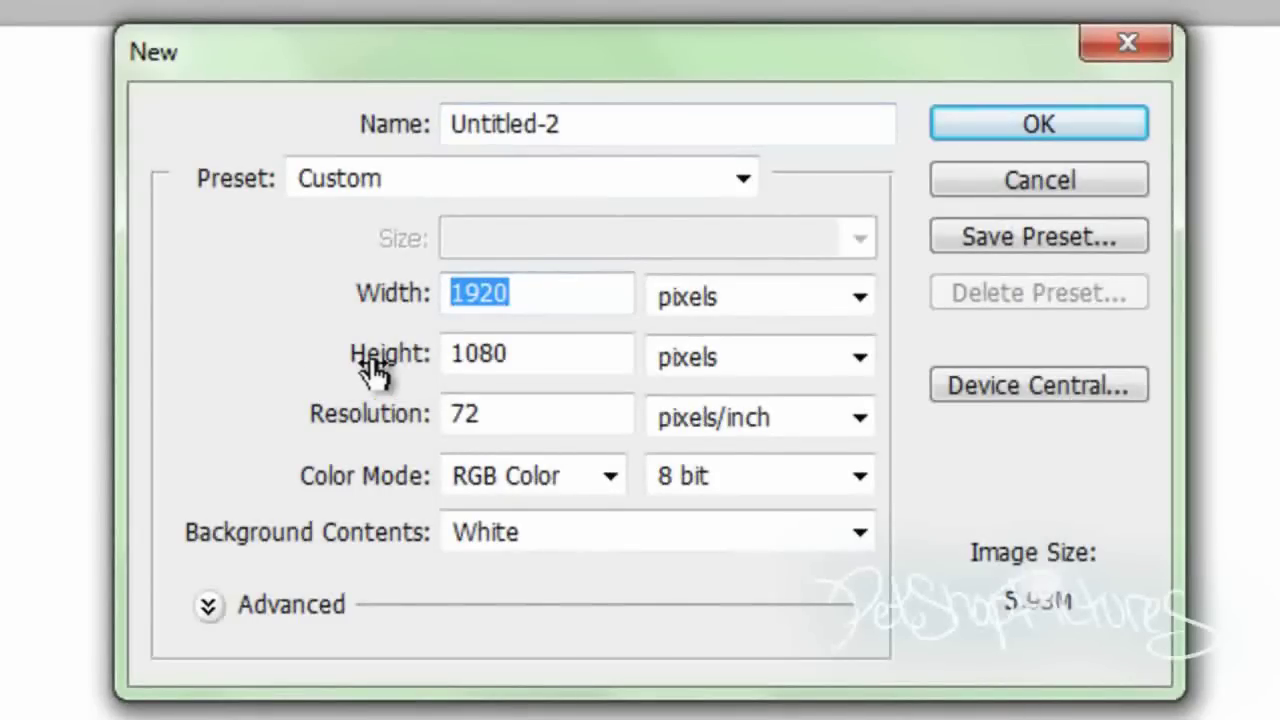
type("988")
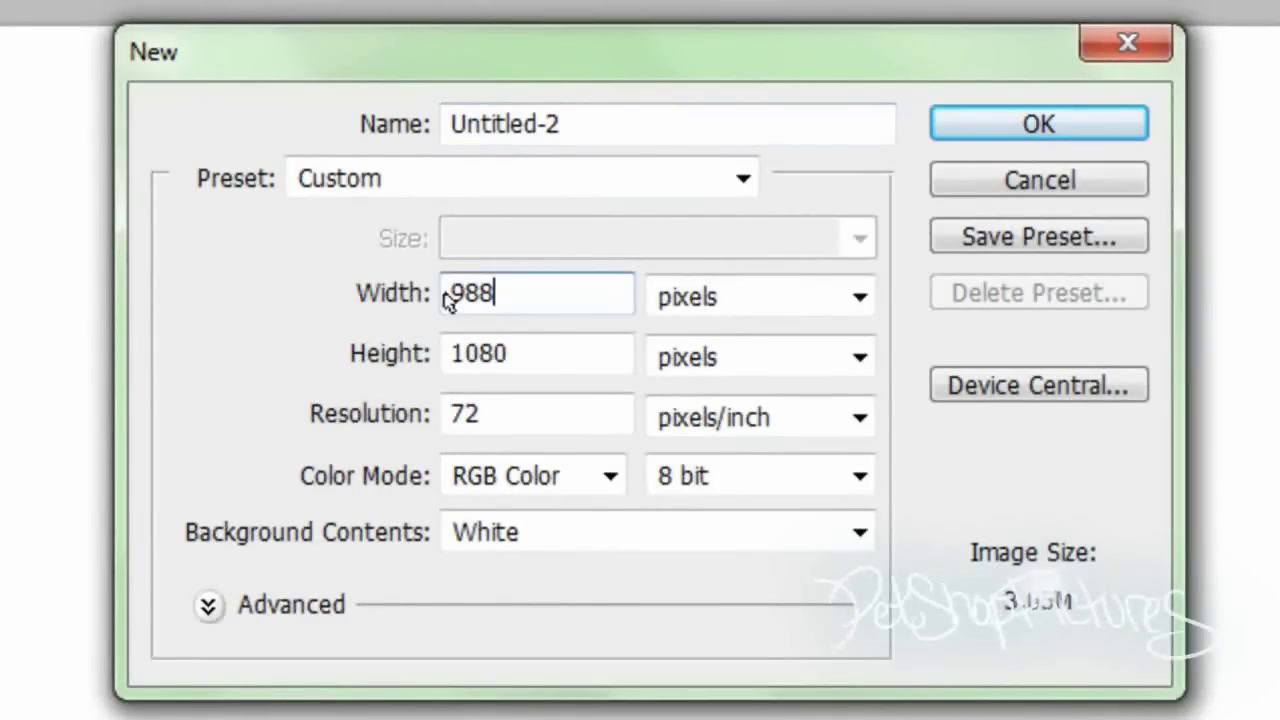
key("Tab")
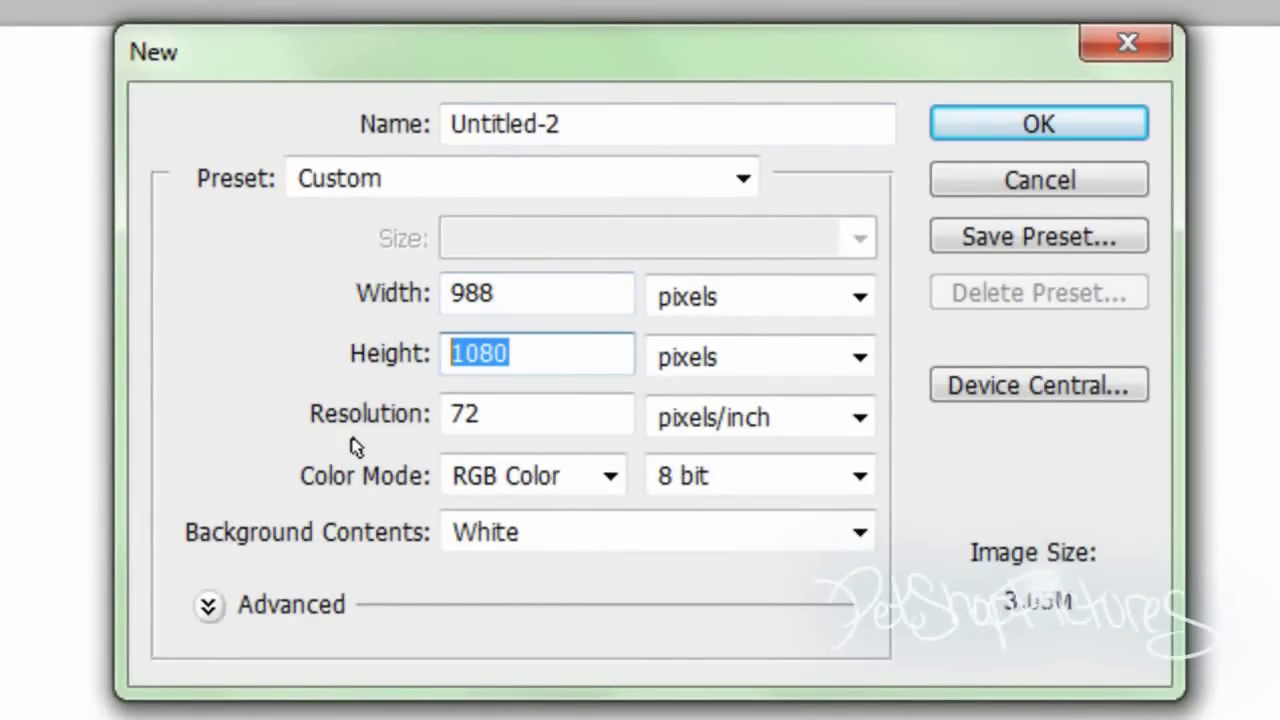
left_click(549, 354)
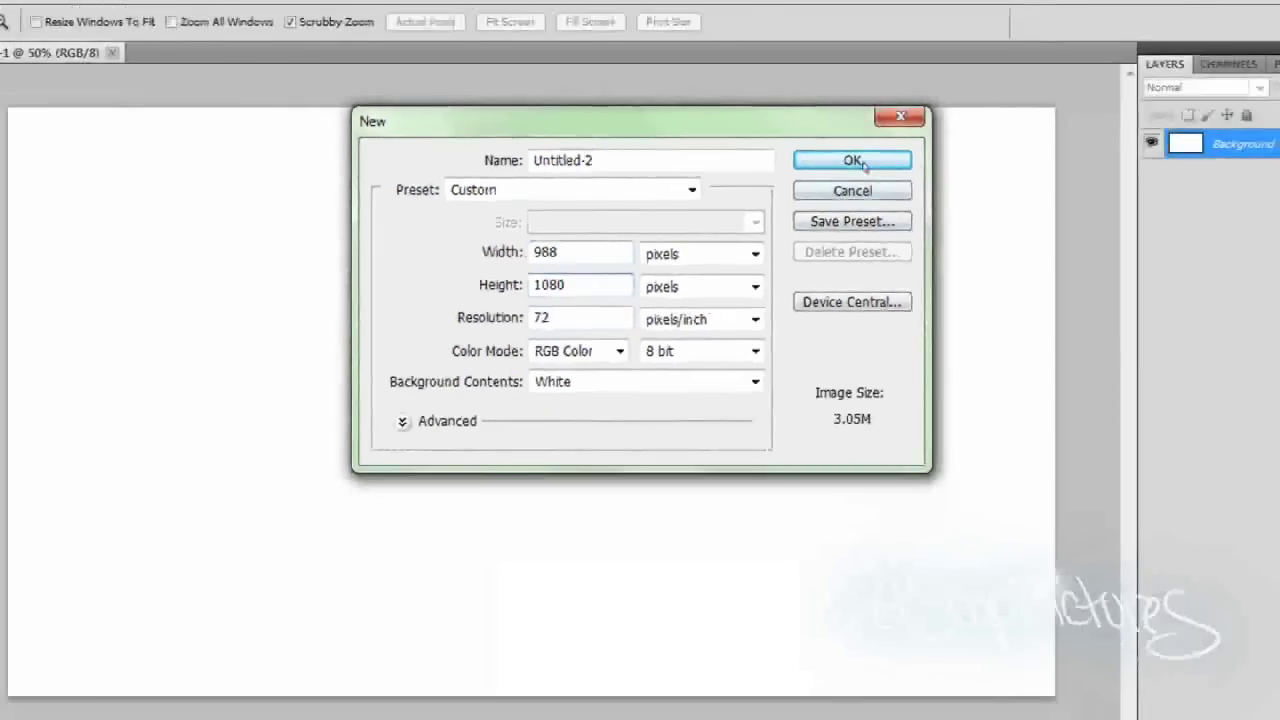
left_click(1031, 125)
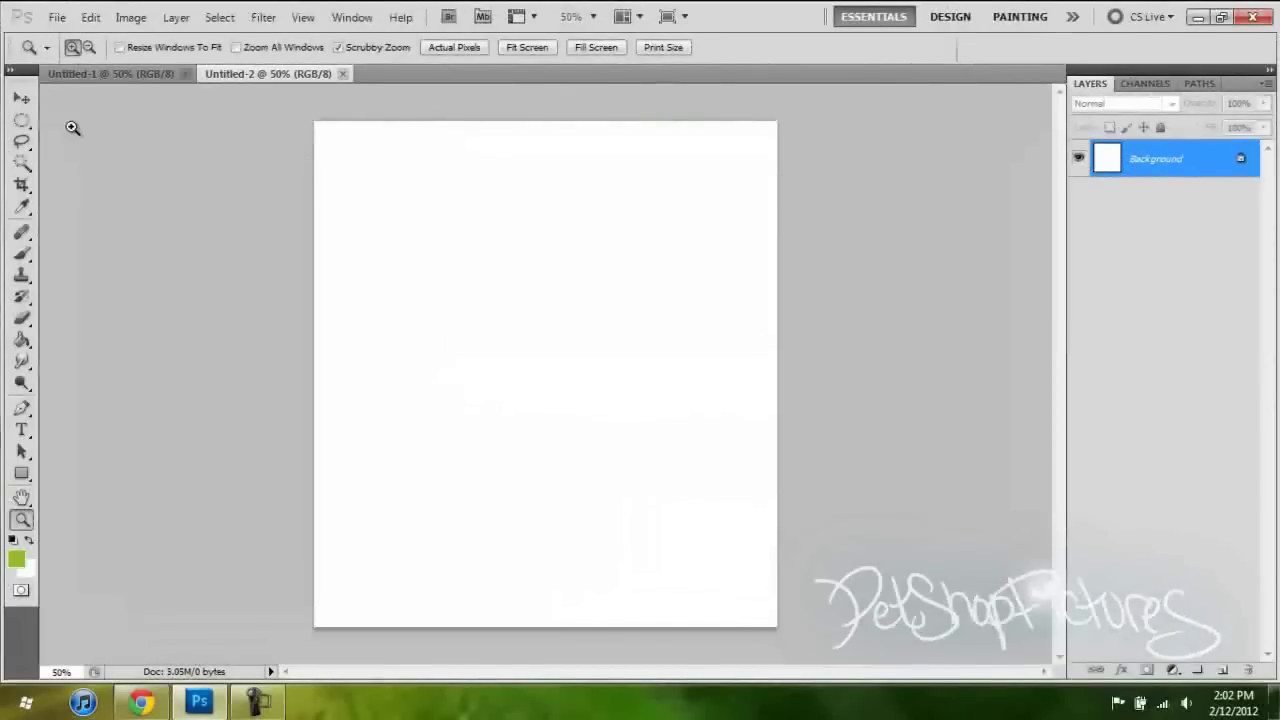
Select the entire canvas of the 988 px wide document with the Rectangular Marquee tool active.
left_click_drag(22, 120, 70, 118)
key("ctrl+a")
key("ctrl+shift+i")
key("Delete")
left_click(493, 277)
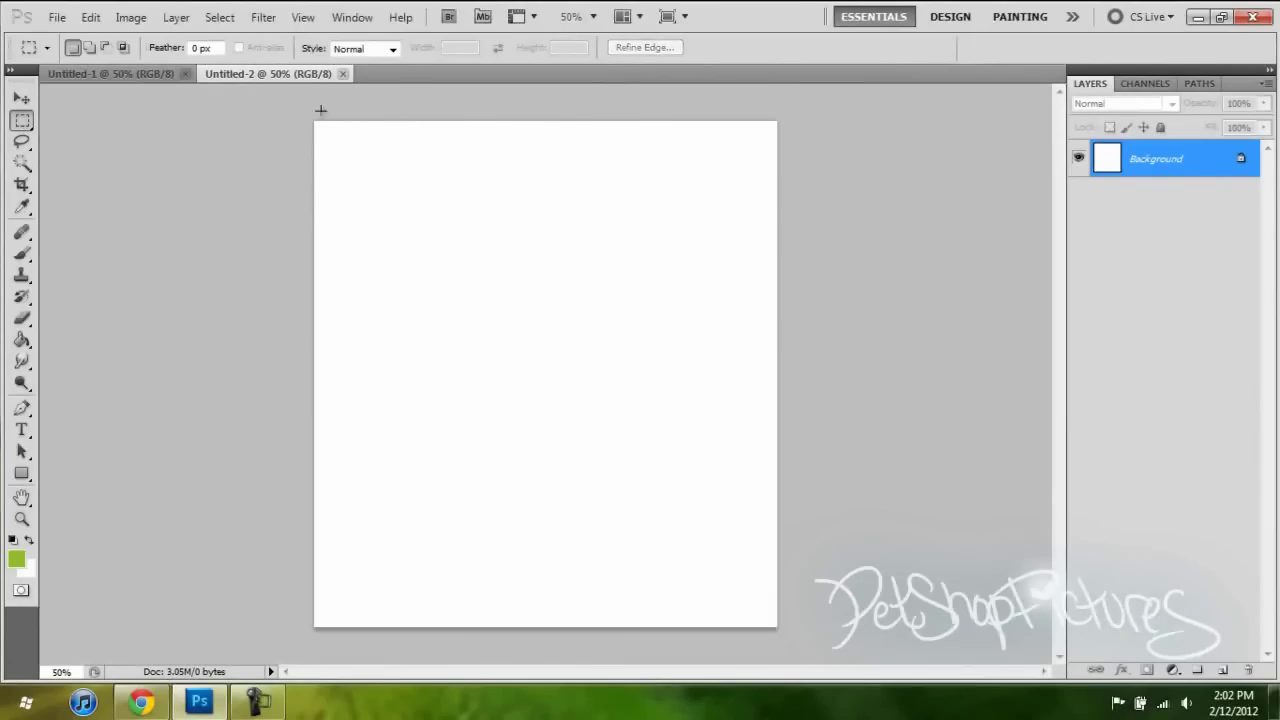
key("ctrl+a")
left_click(57, 17)
left_click(178, 303)
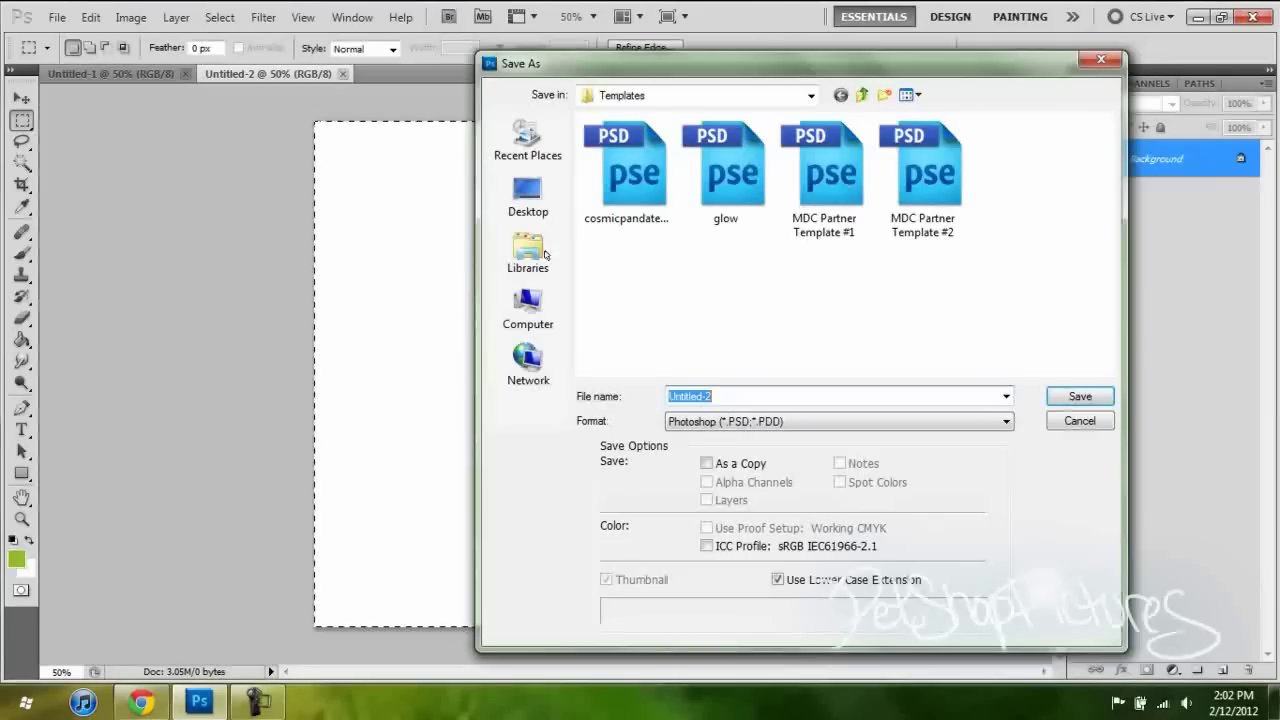
left_click(1080, 420)
Copy the selected white canvas and paste it into the 1920 px wide document as a new layer.
left_click(57, 17)
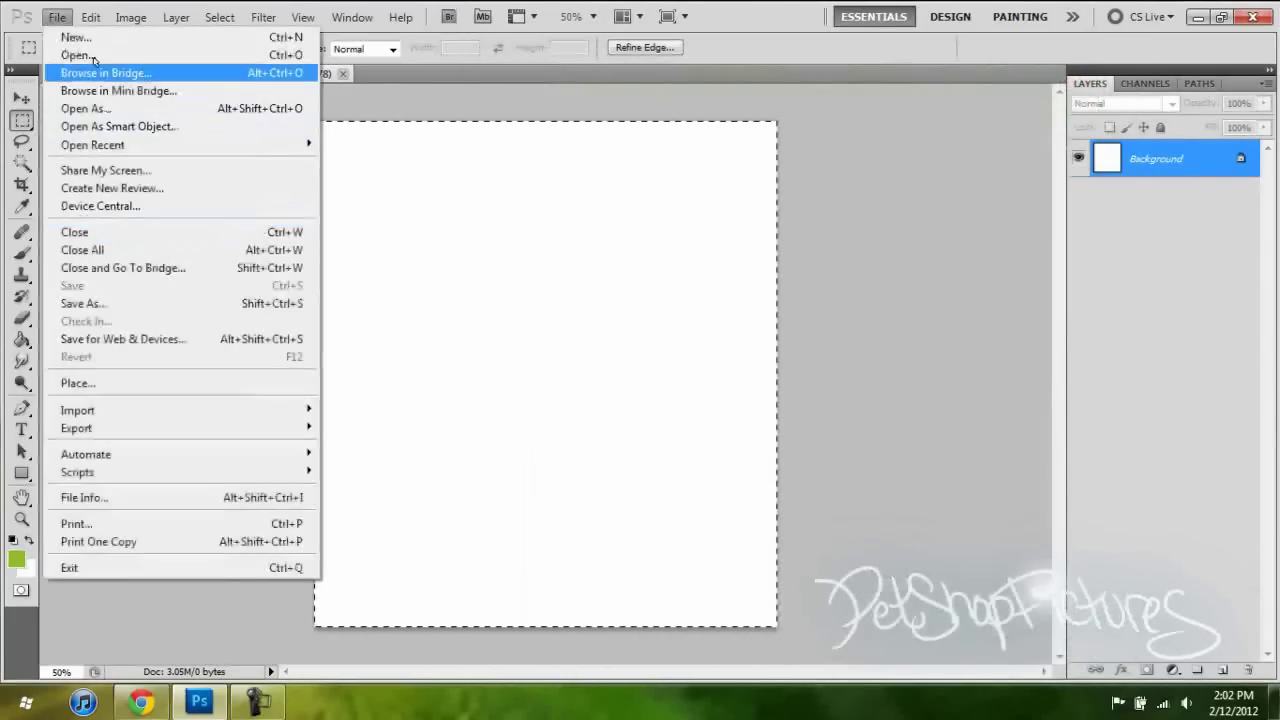
mouse_move(90, 17)
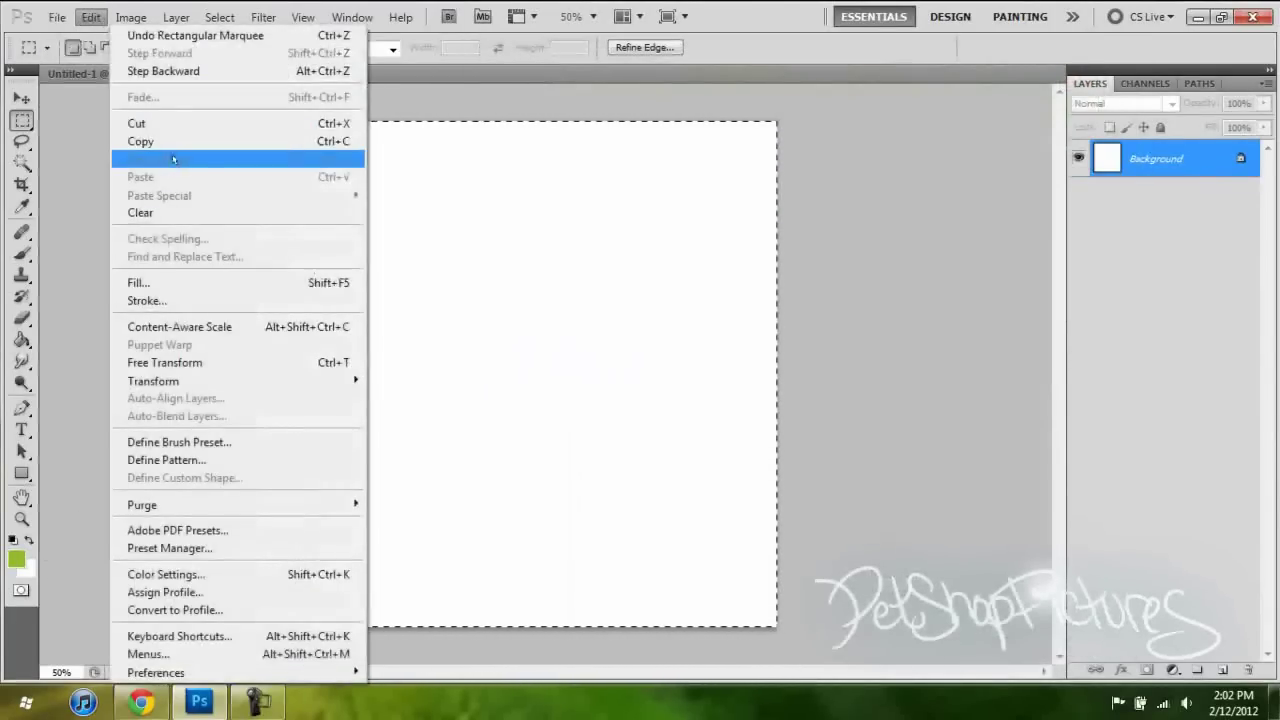
left_click(140, 141)
left_click(75, 73)
left_click(90, 17)
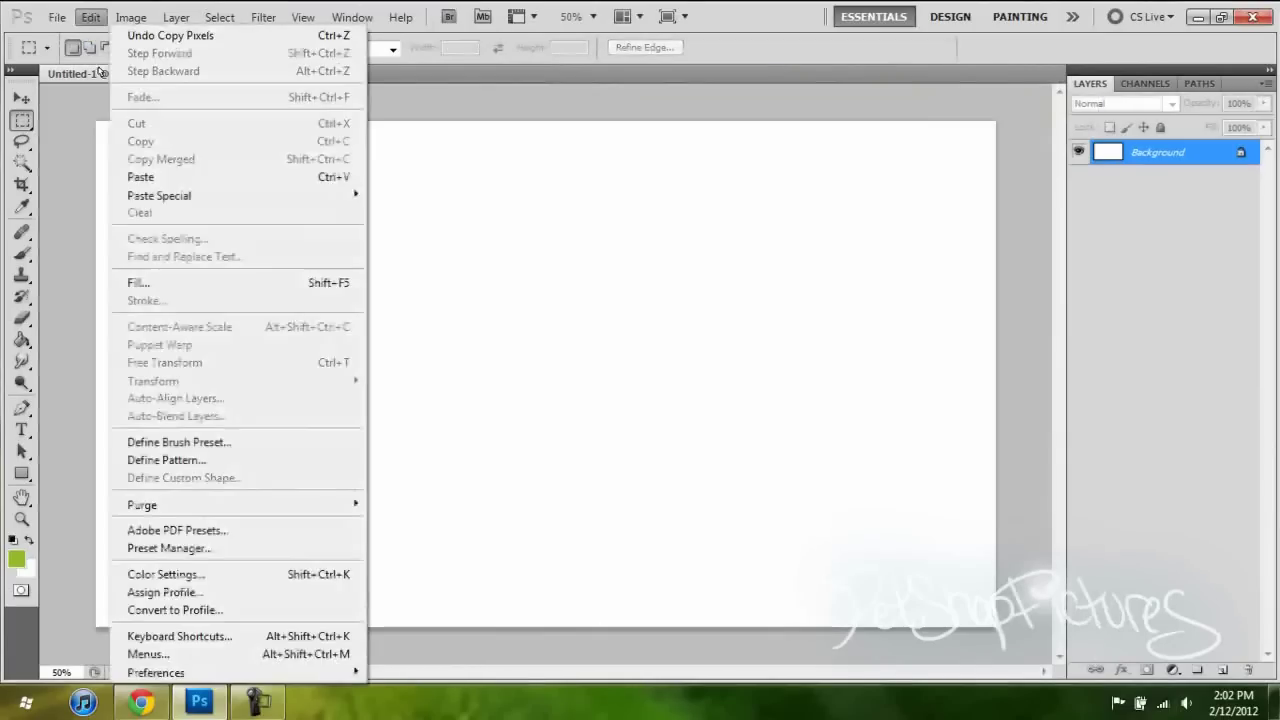
left_click(186, 178)
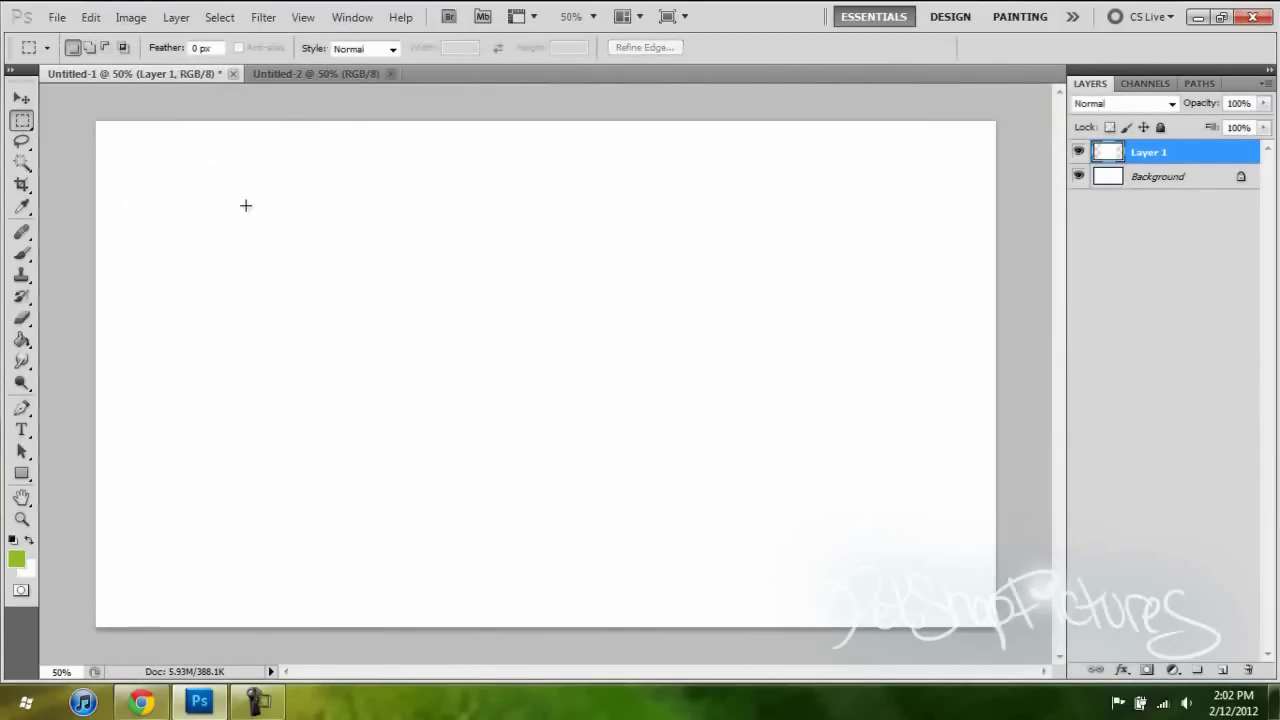
Convert the Background into a regular layer and apply a dark red Color Overlay with Normal blend mode at 100% opacity.
double_click(1146, 177)
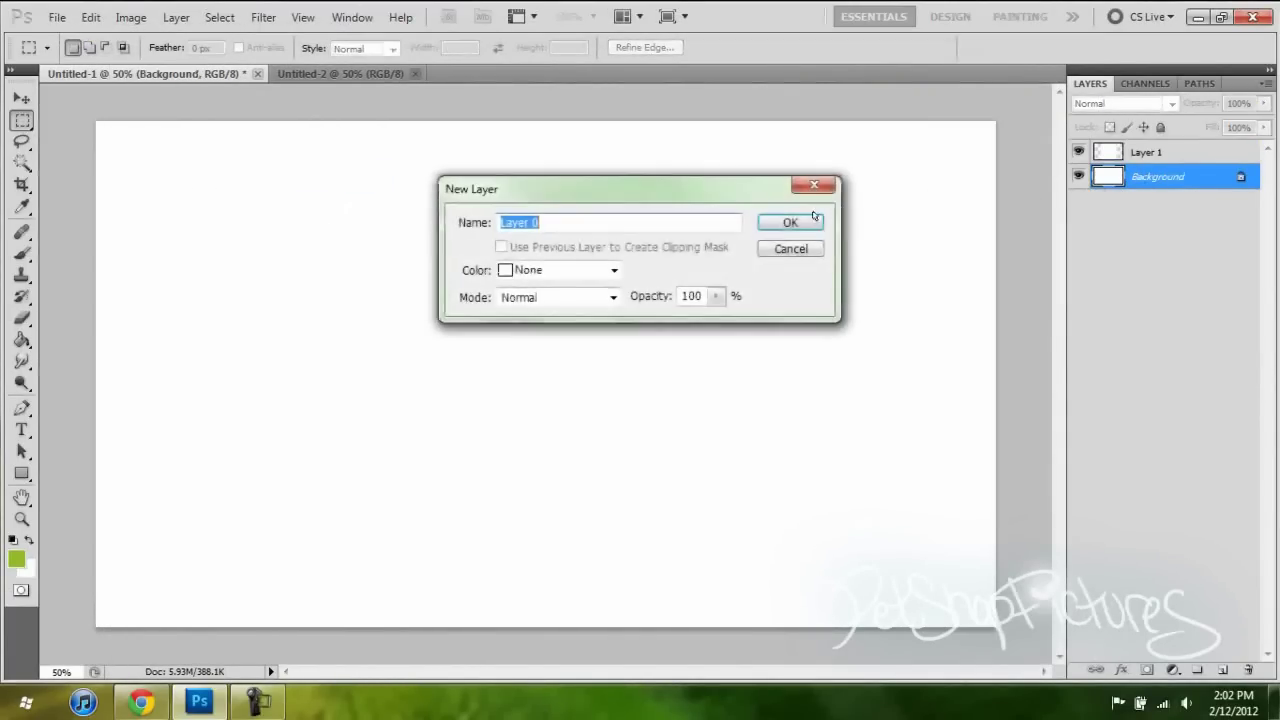
left_click(820, 225)
right_click(1151, 183)
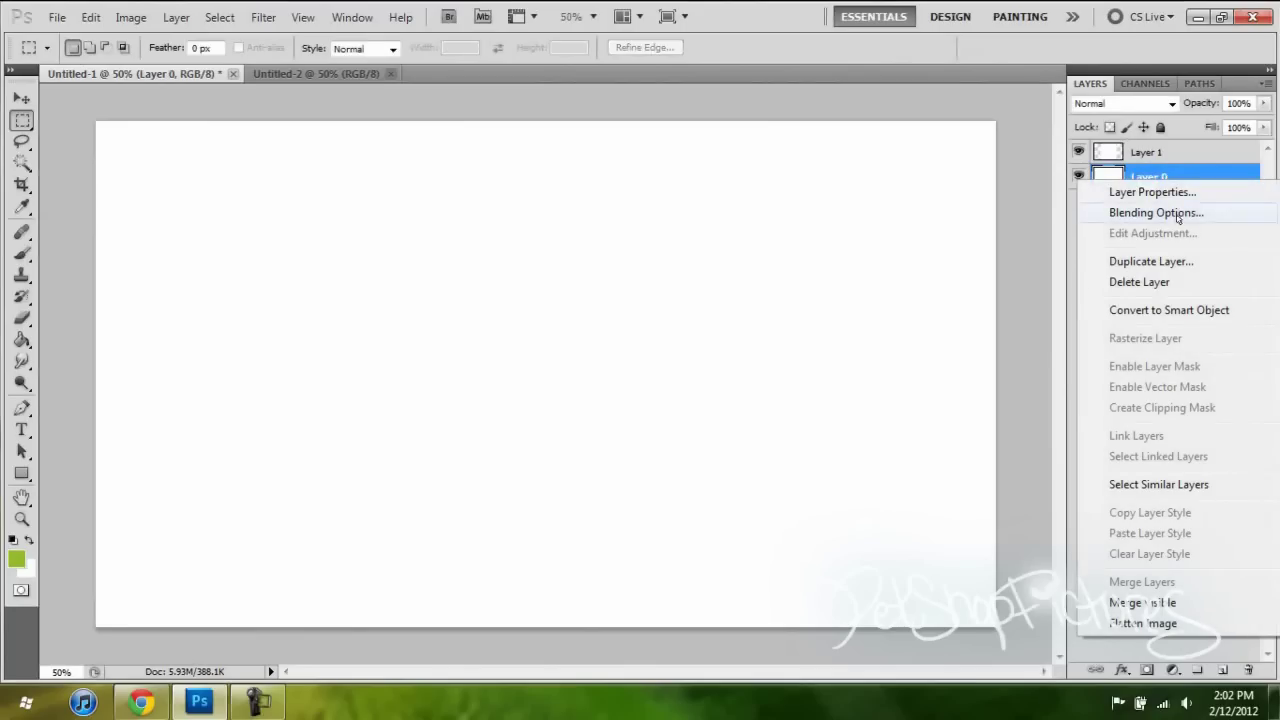
left_click(1170, 220)
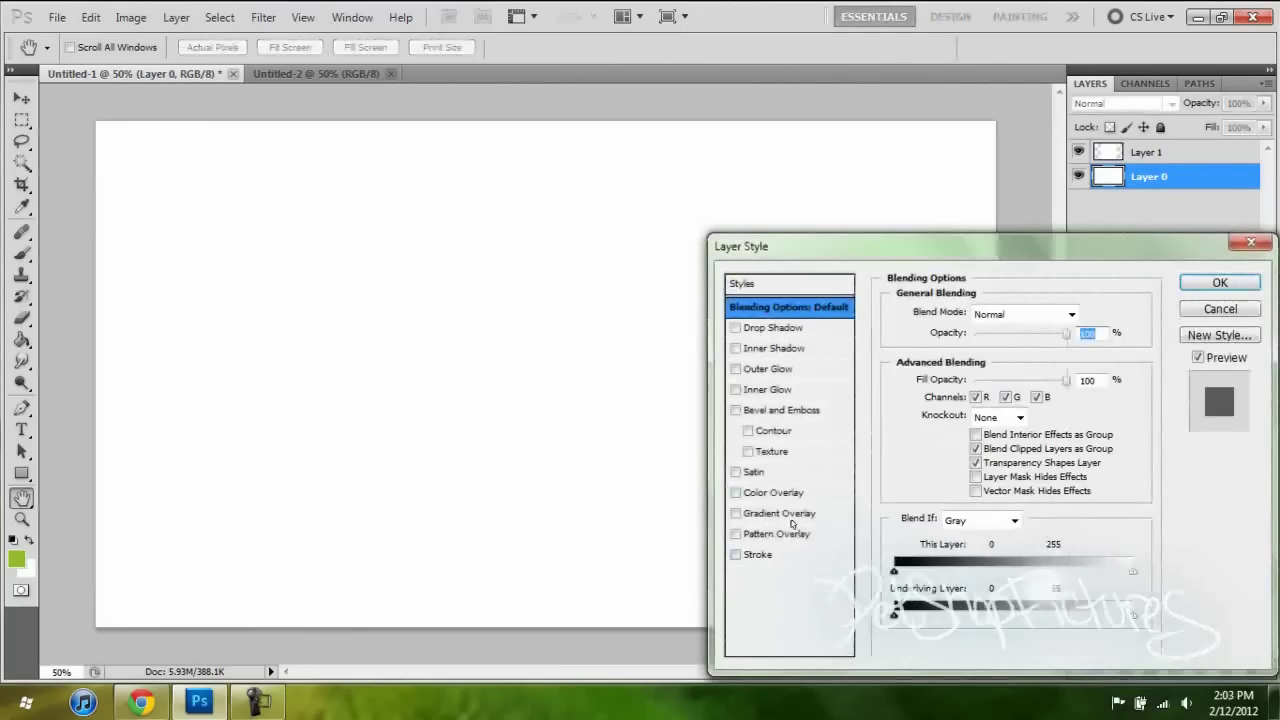
left_click(790, 495)
left_click(1080, 314)
left_click(1049, 391)
key("Return")
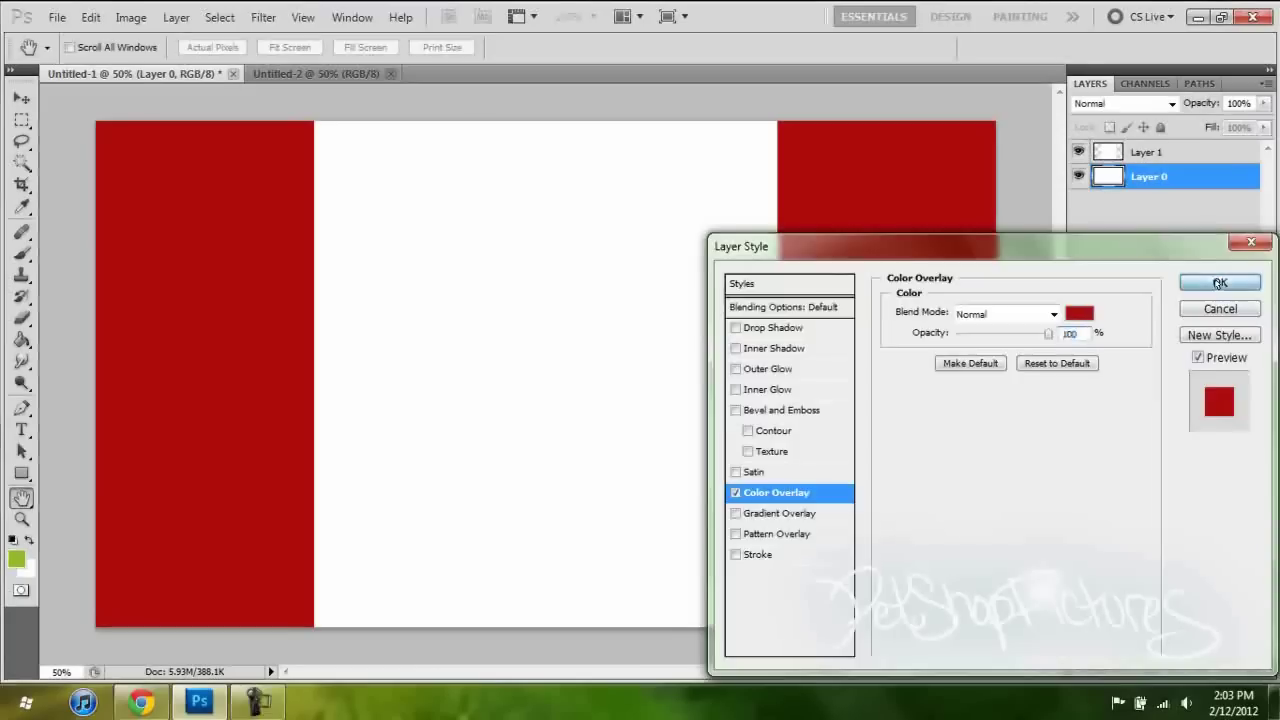
key("Return")
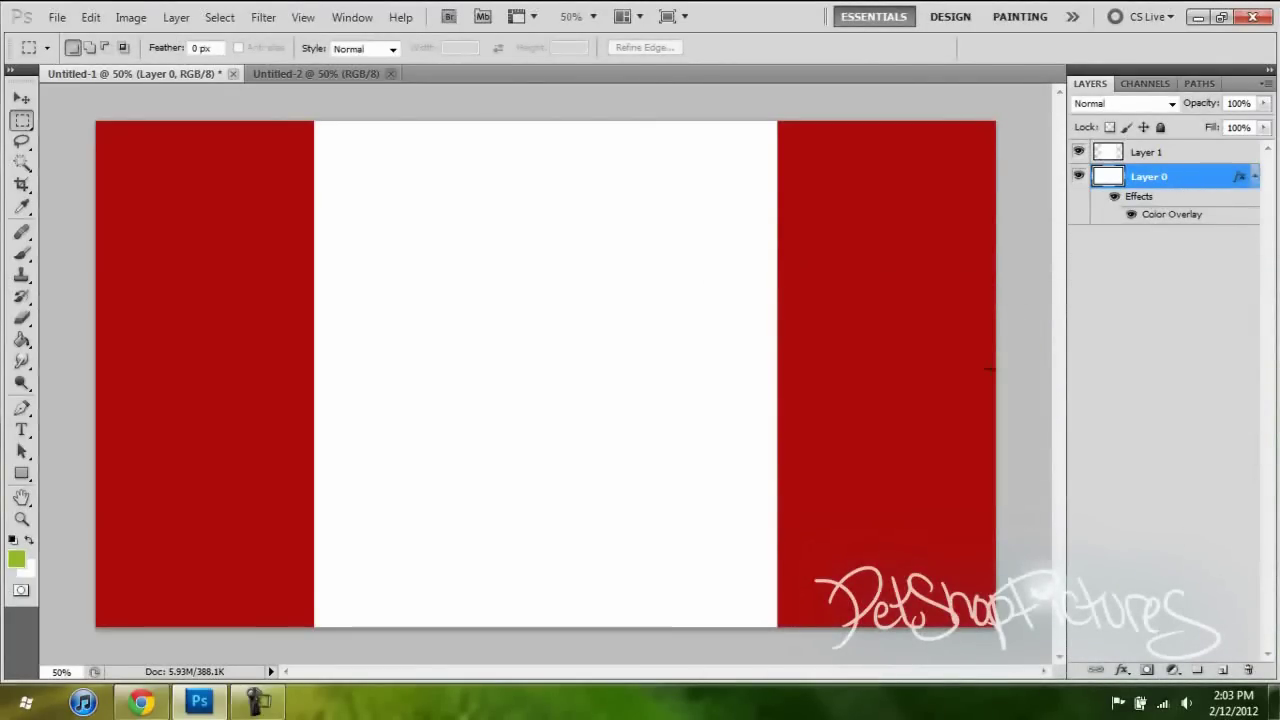
left_click(1147, 155)
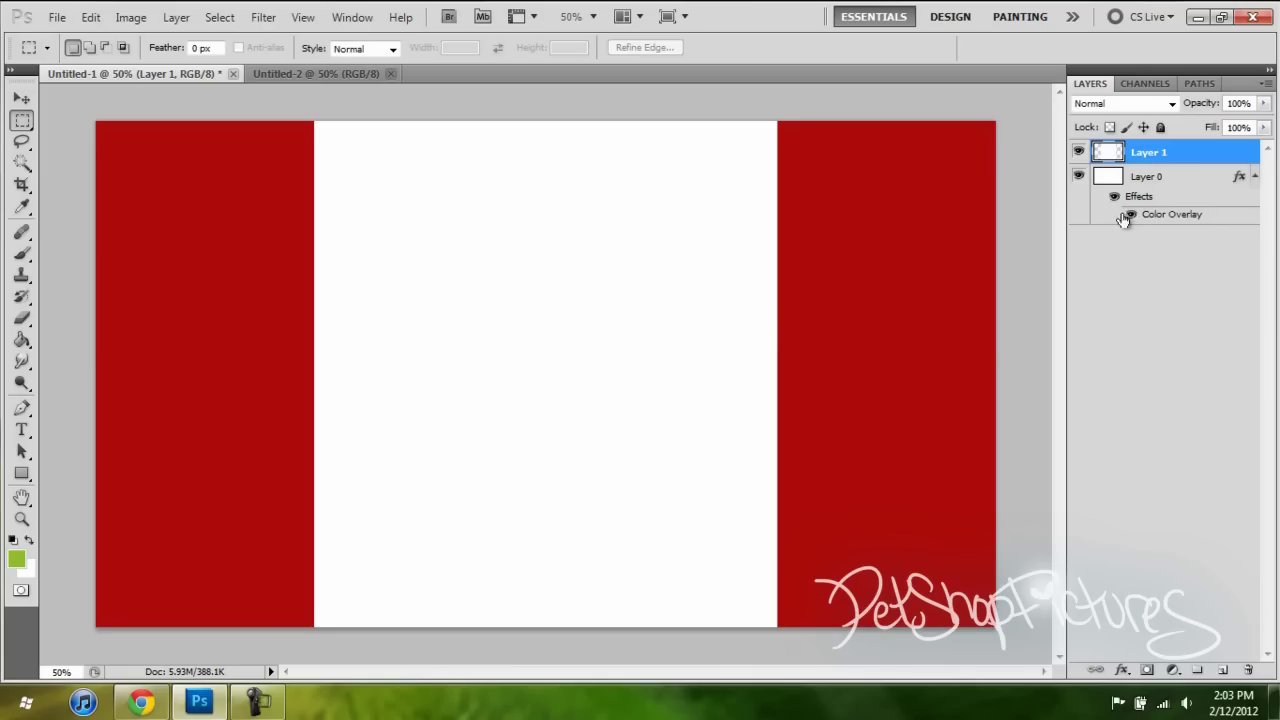
left_click(1146, 182)
right_click(1148, 192)
left_click(1100, 203)
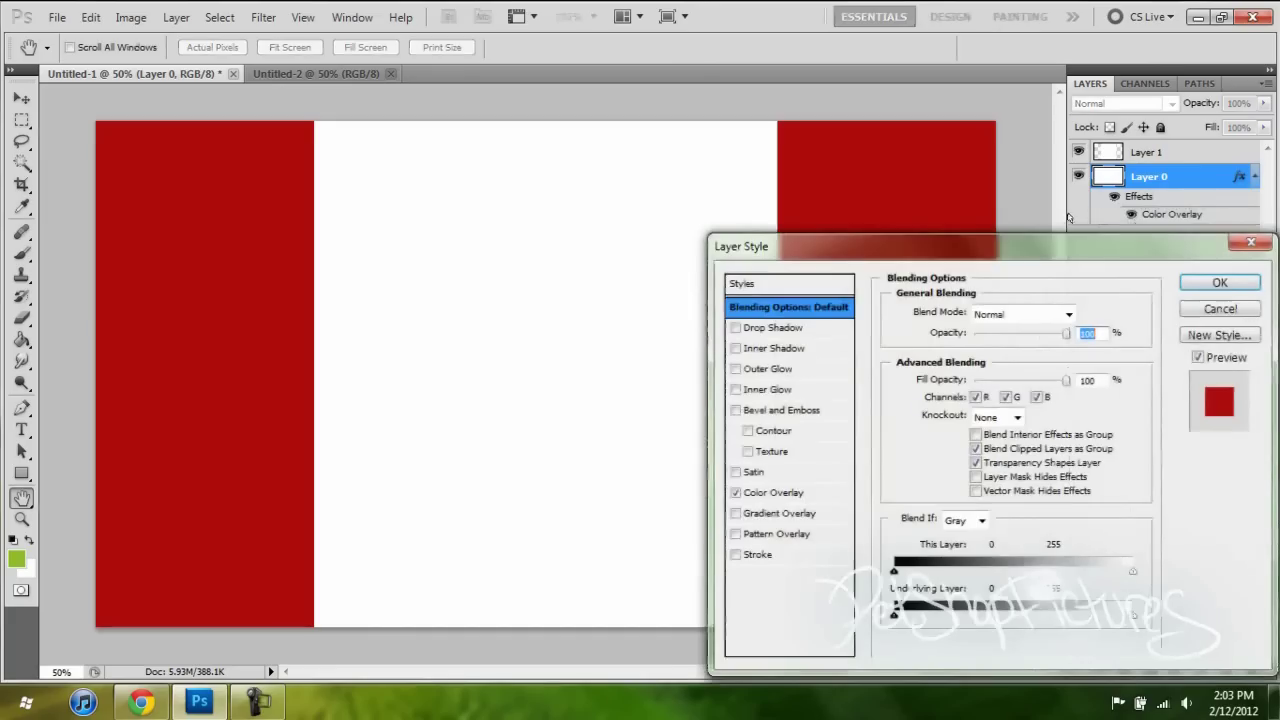
left_click(800, 541)
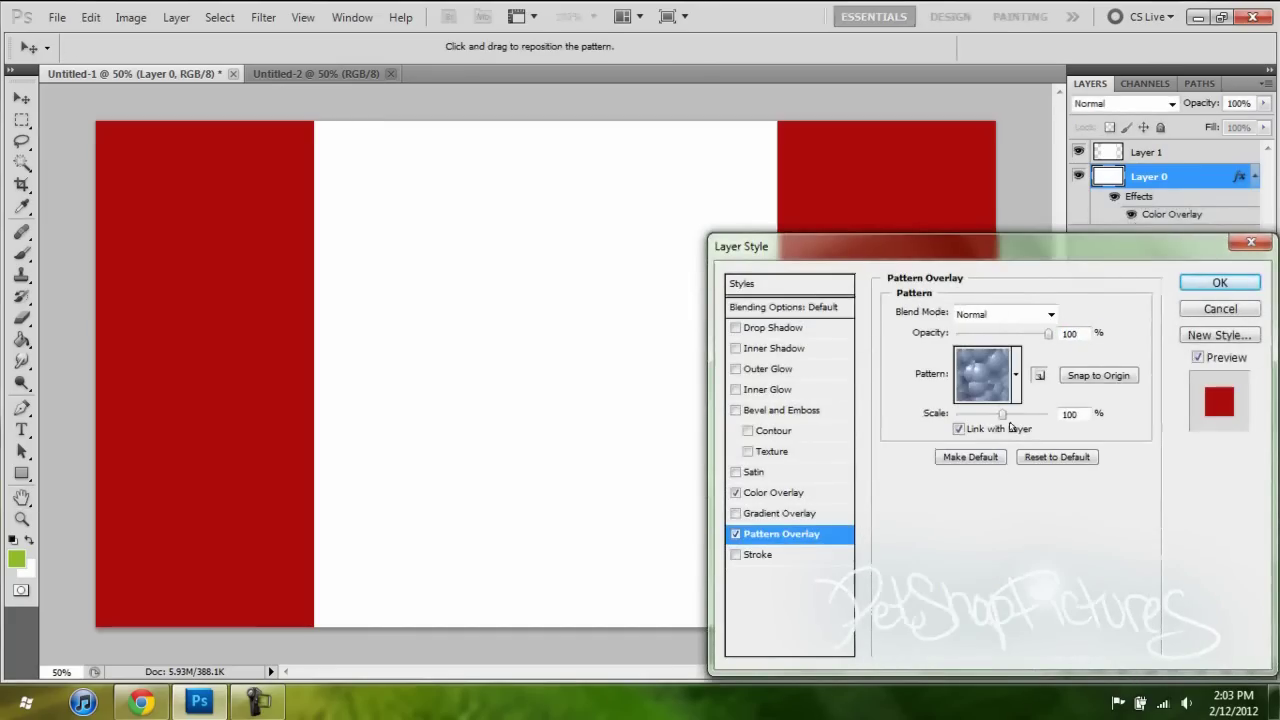
left_click(1017, 390)
left_click(1019, 393)
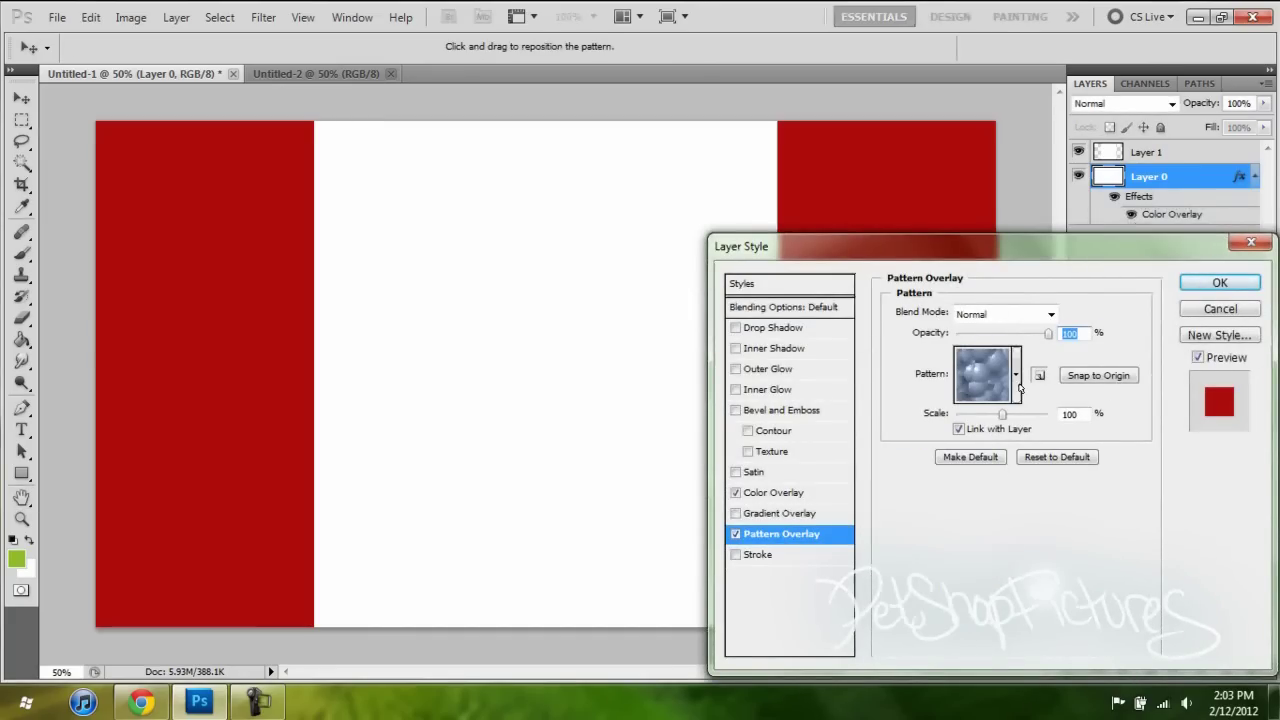
left_click(1220, 308)
Start opening a file and browse the Pictures library to the YouTube Stuff folder.
left_click(57, 17)
left_click(80, 48)
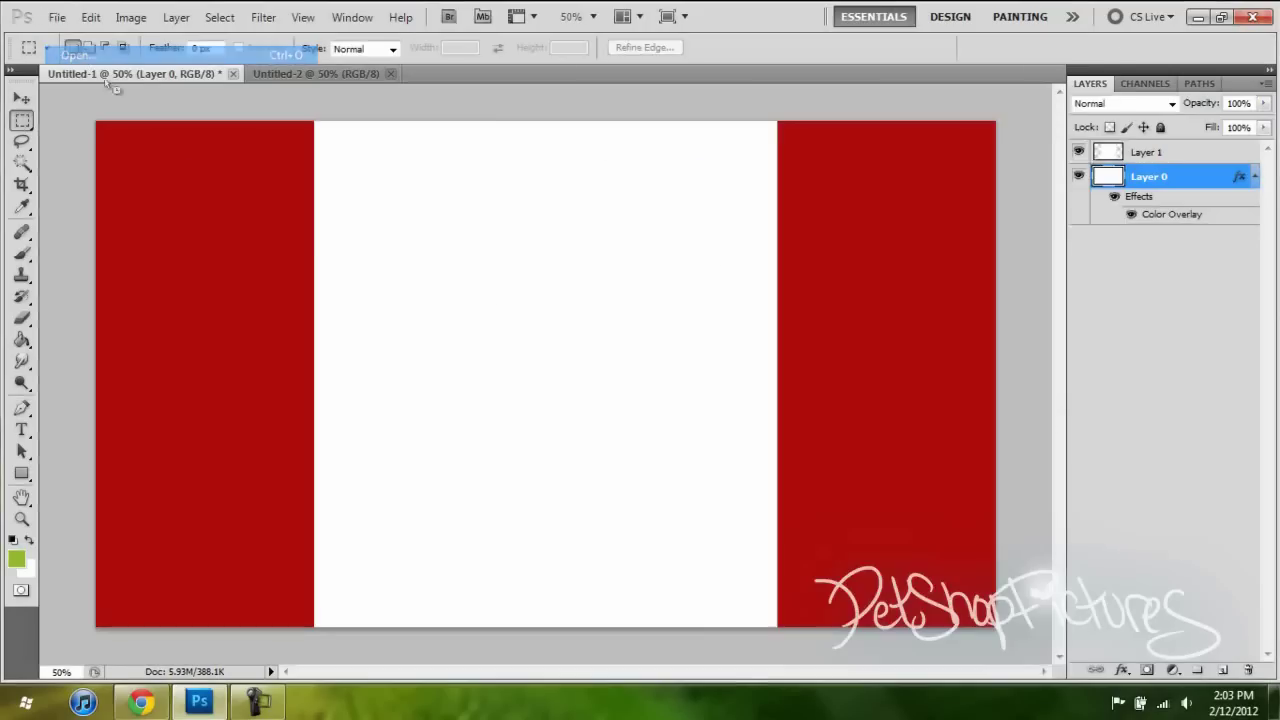
left_click(543, 275)
double_click(630, 187)
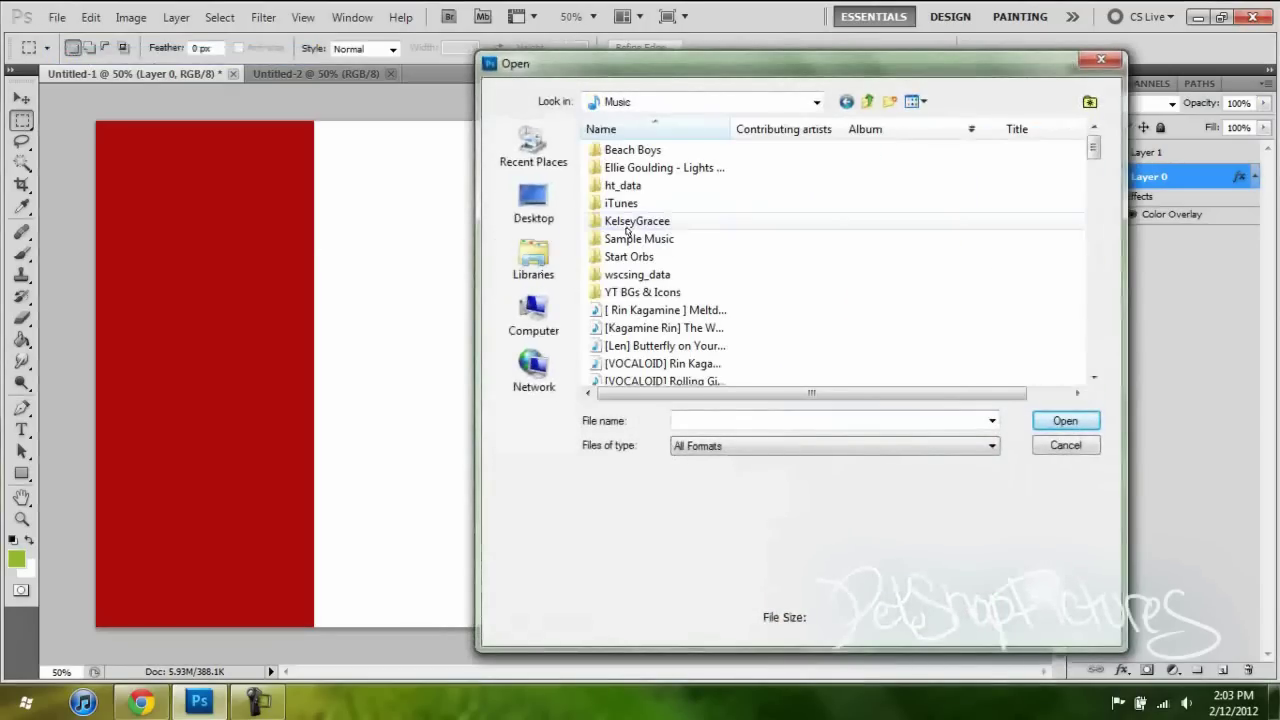
left_click(533, 258)
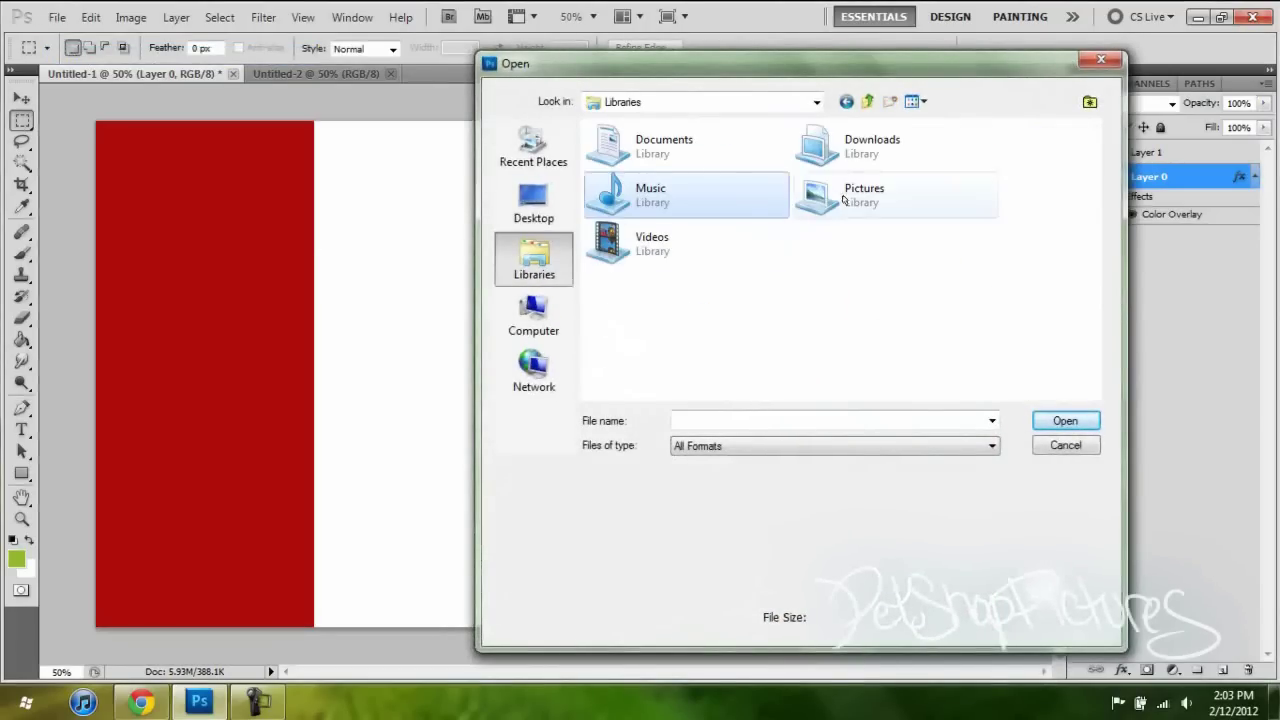
double_click(950, 195)
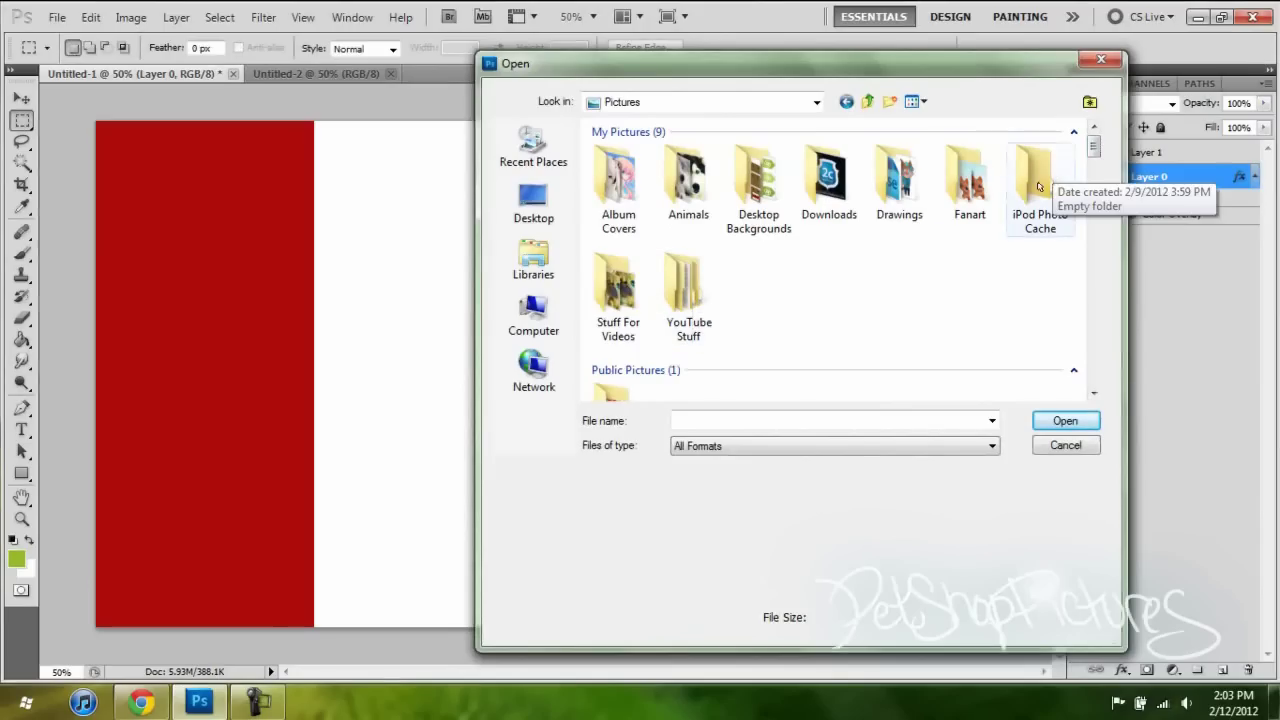
double_click(680, 282)
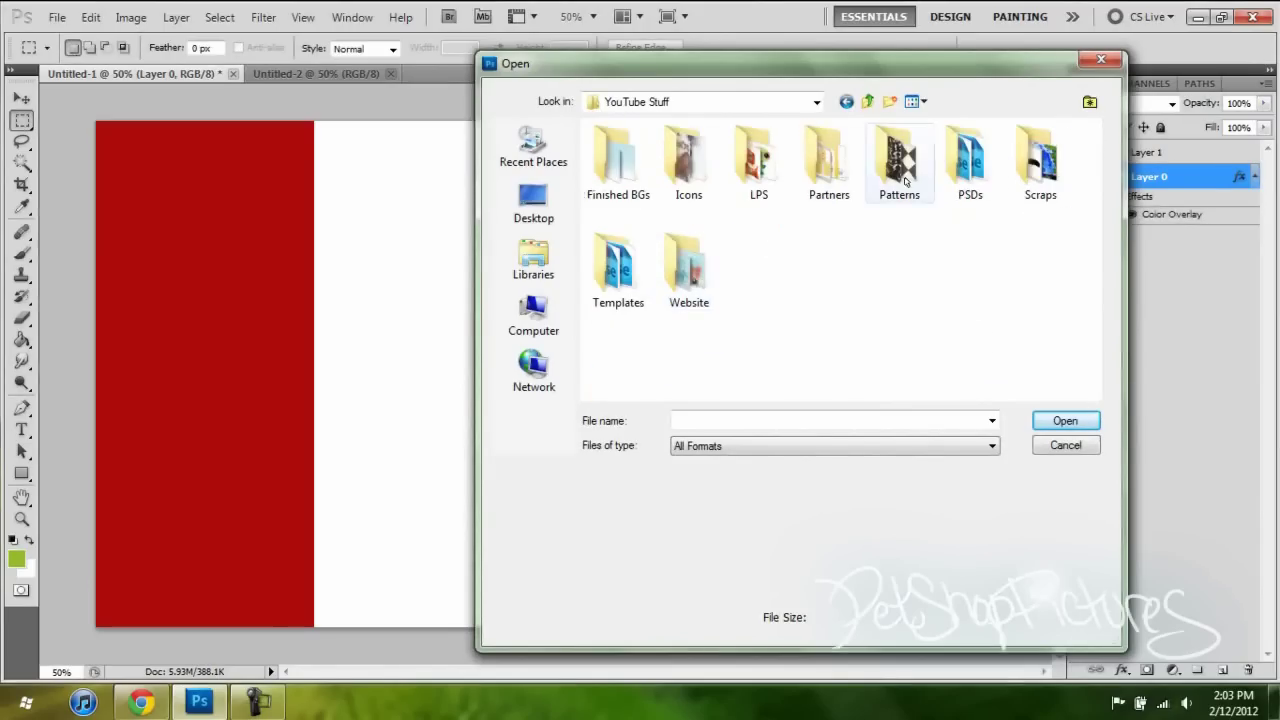
Open the dark floral pattern image 46 from the Patterns folder.
left_click_drag(1094, 155, 1094, 175)
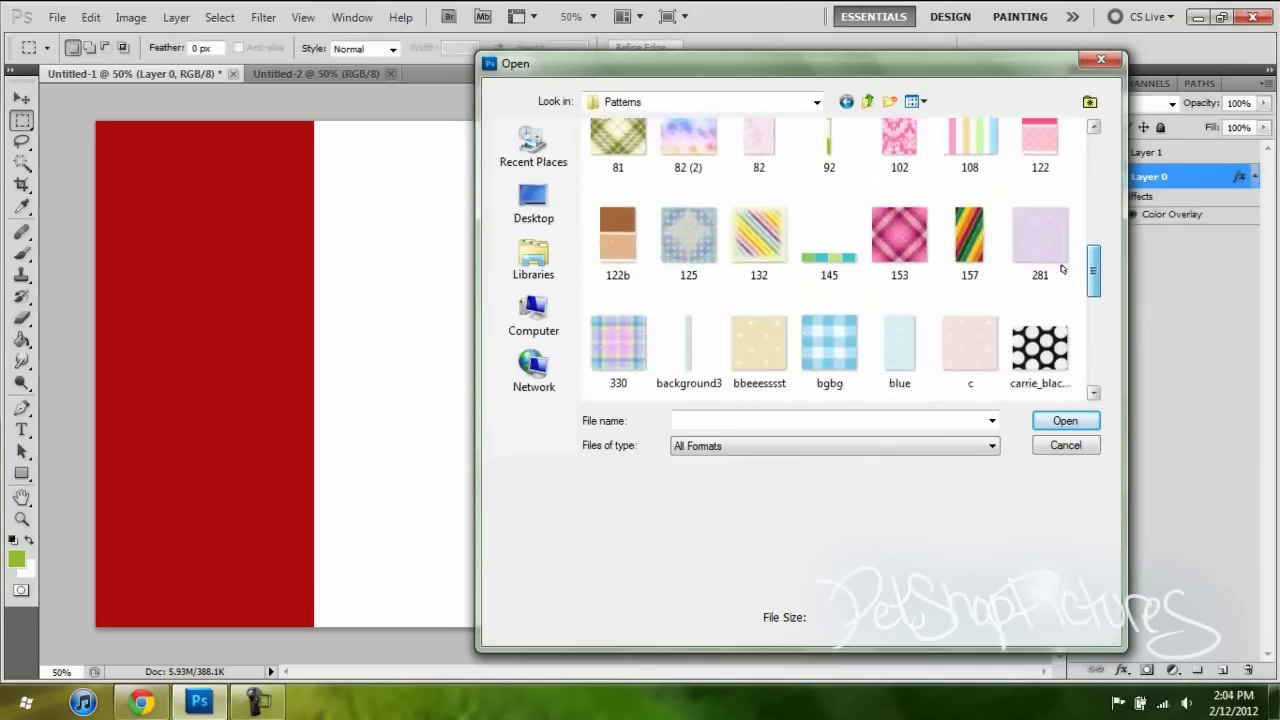
scroll(1061, 275, "down", 3)
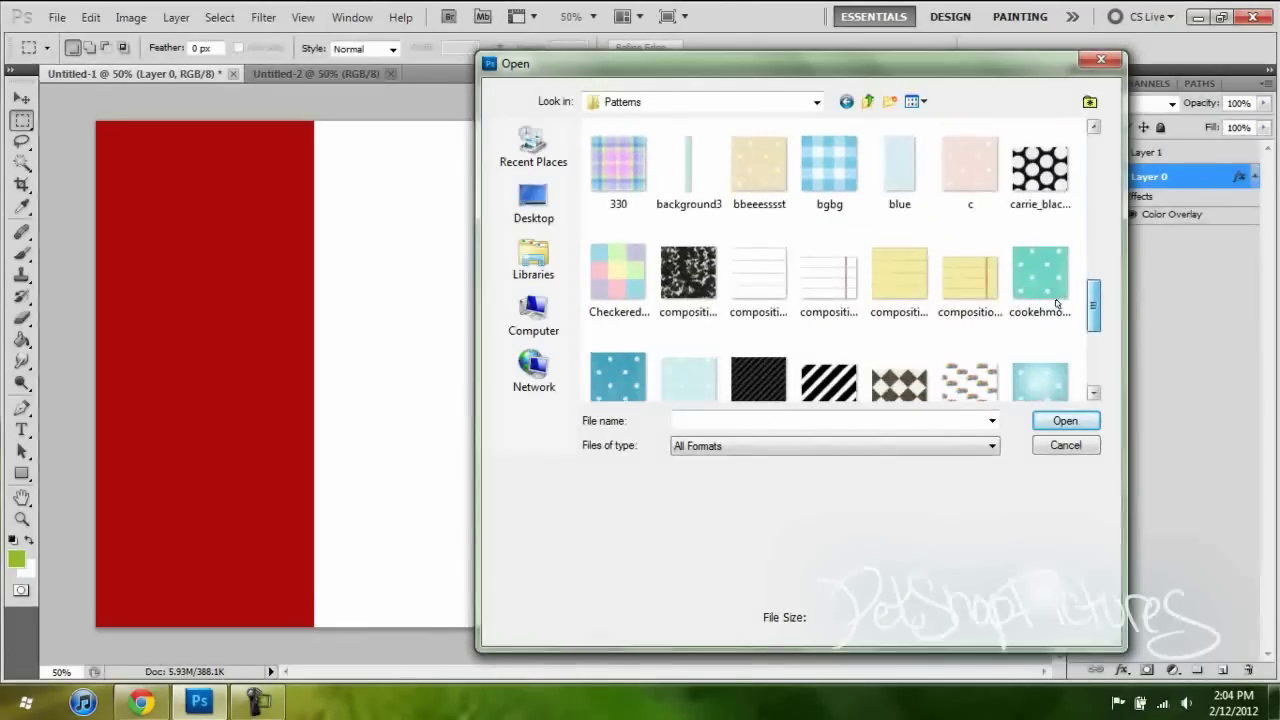
scroll(1057, 305, "down", 5)
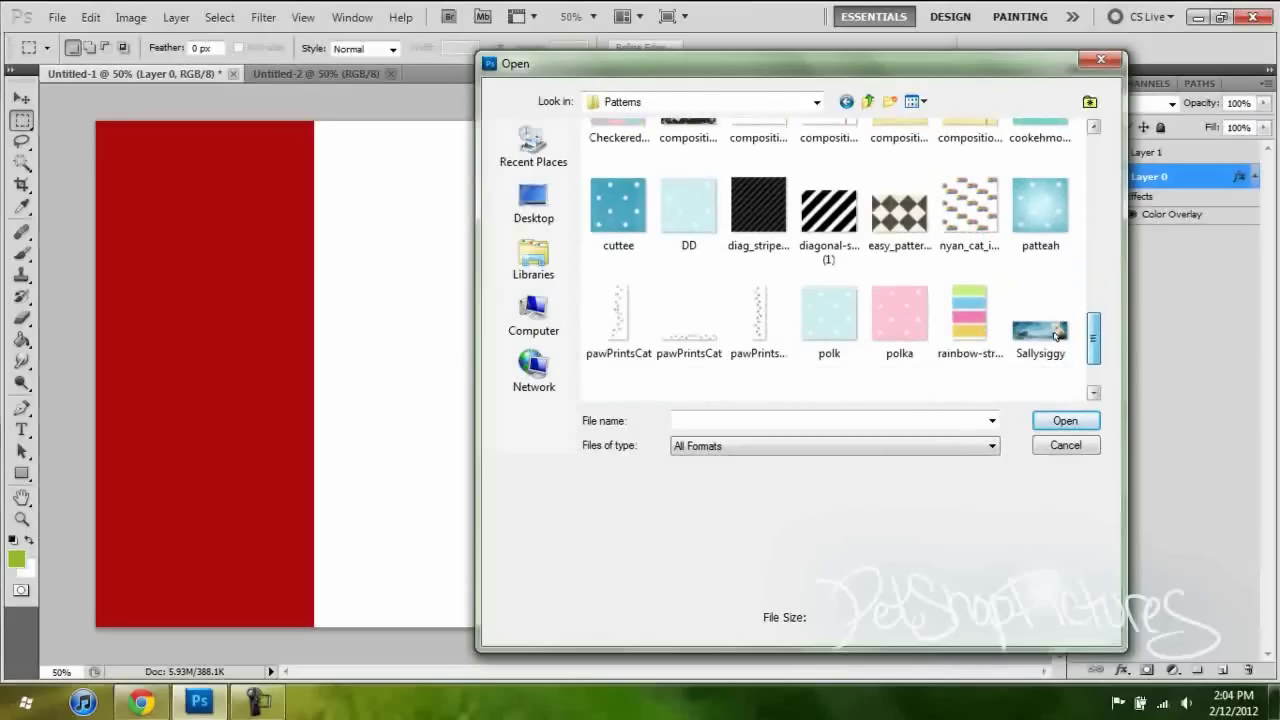
scroll(1055, 355, "up", 10)
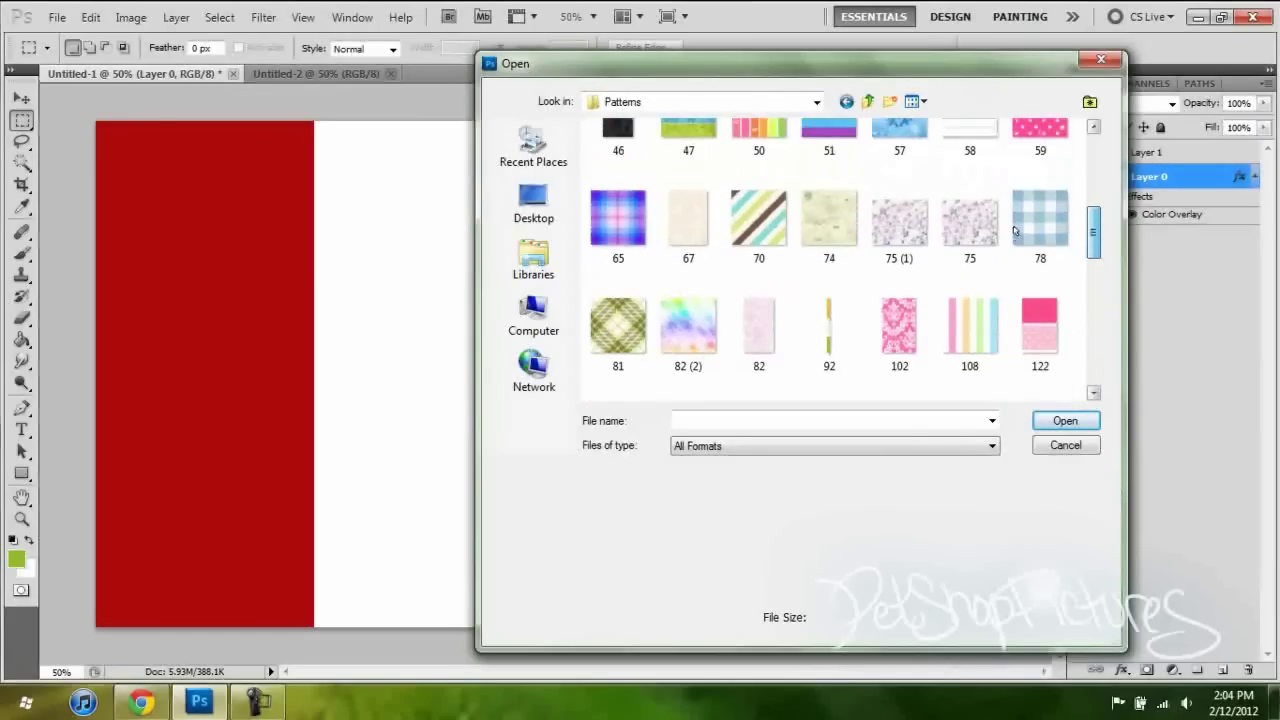
left_click(618, 185)
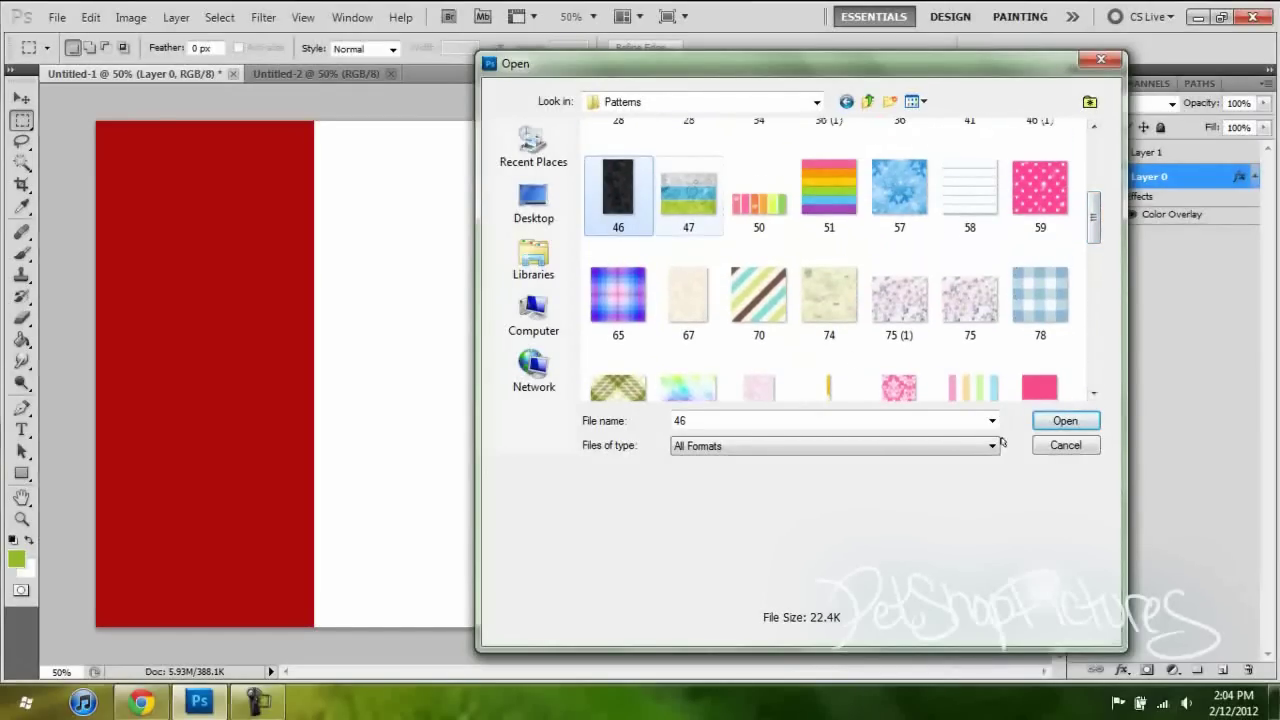
left_click(1047, 428)
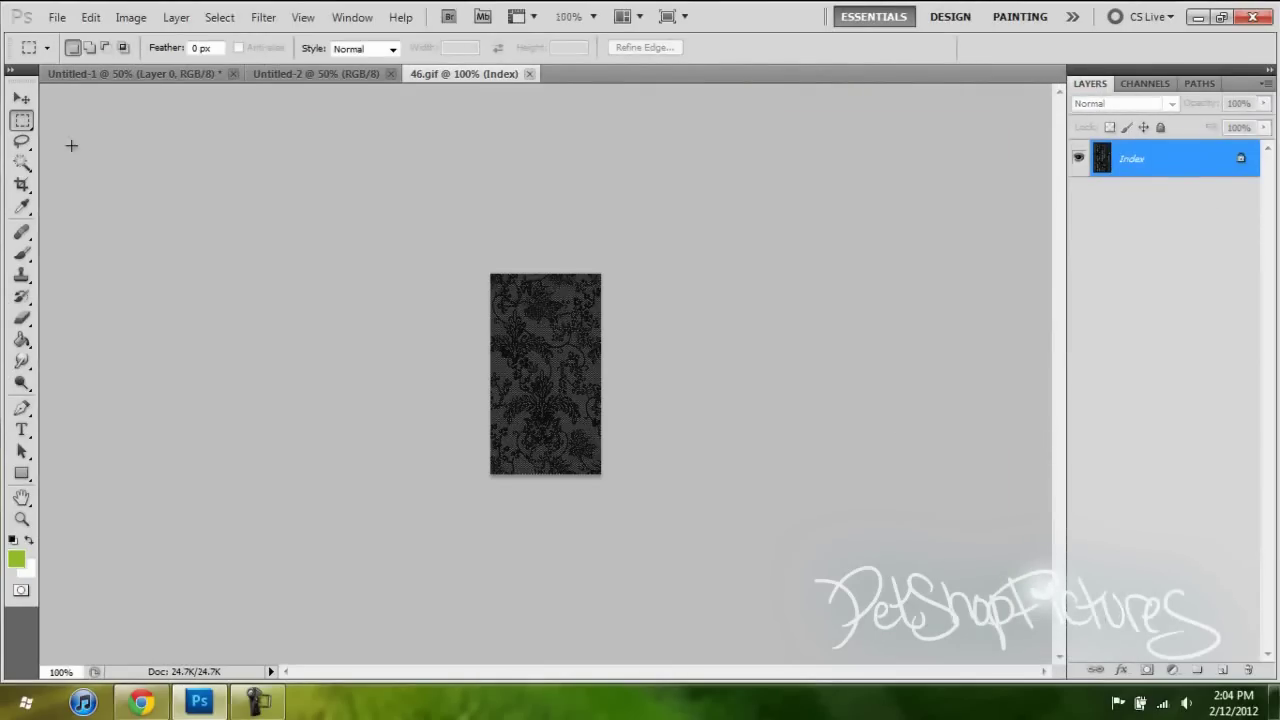
Select the whole 46.gif canvas and define it as a pattern named "V".
key("ctrl+a")
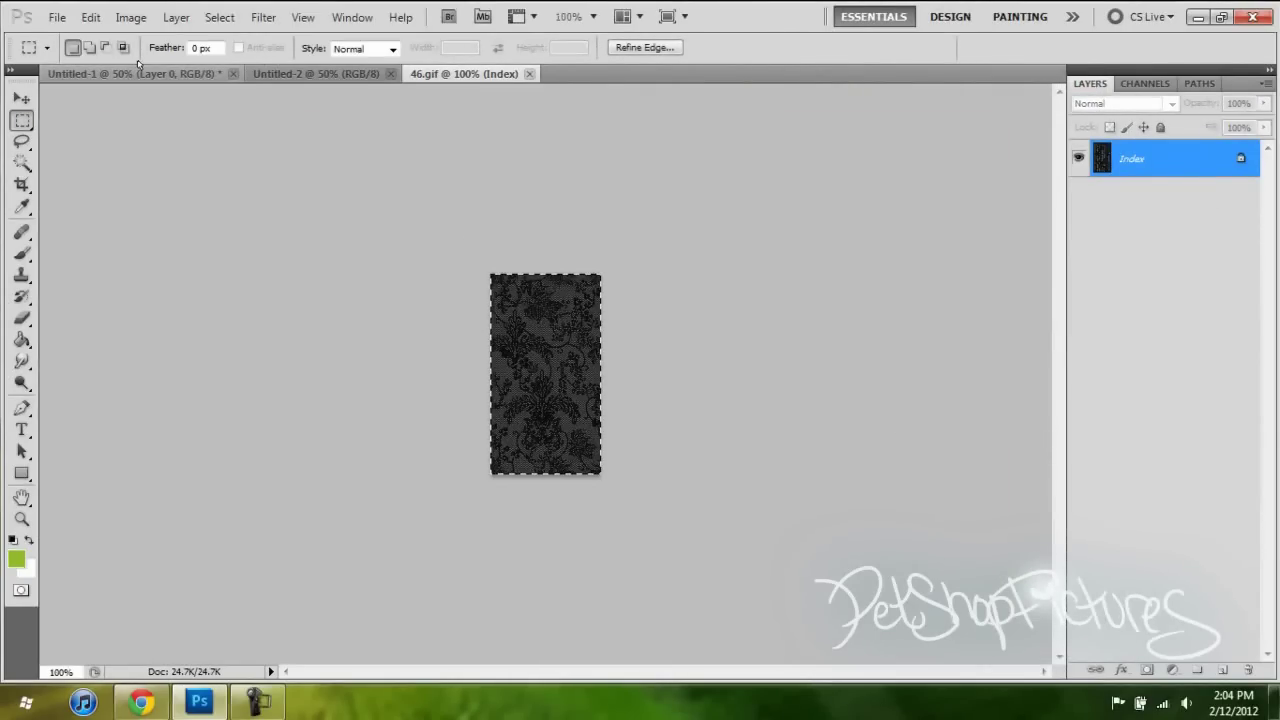
left_click(89, 17)
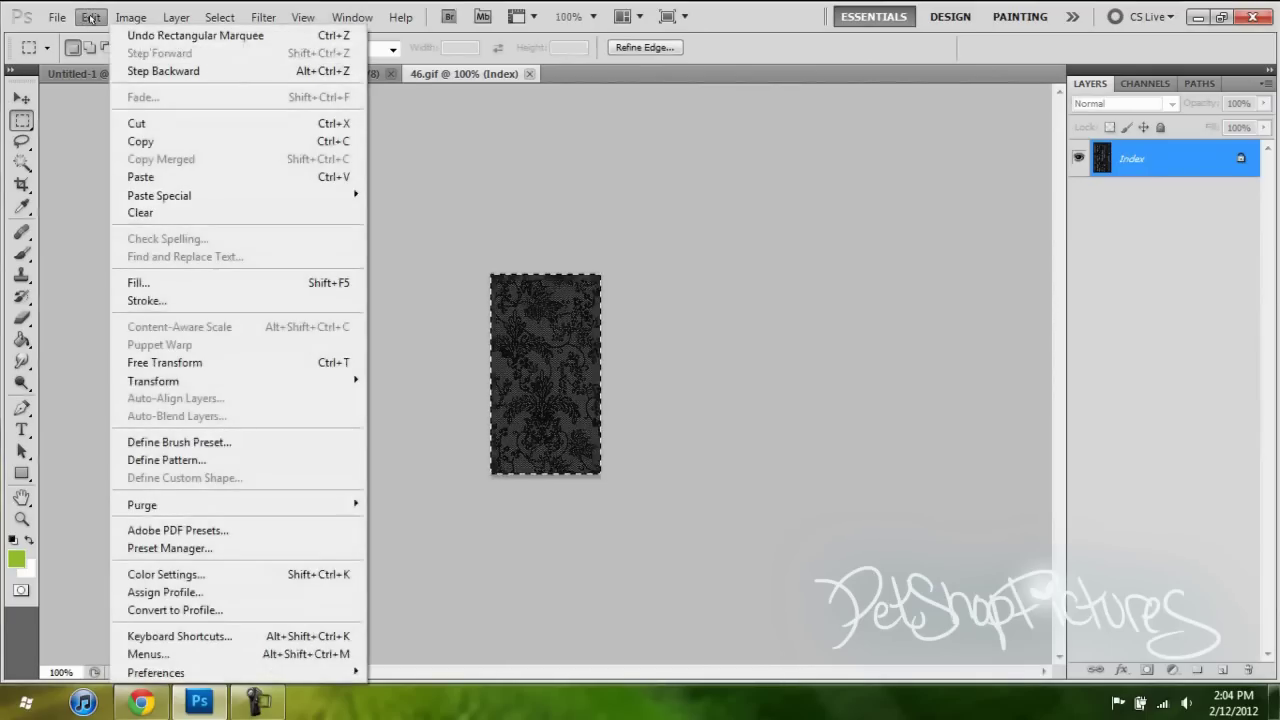
left_click(165, 460)
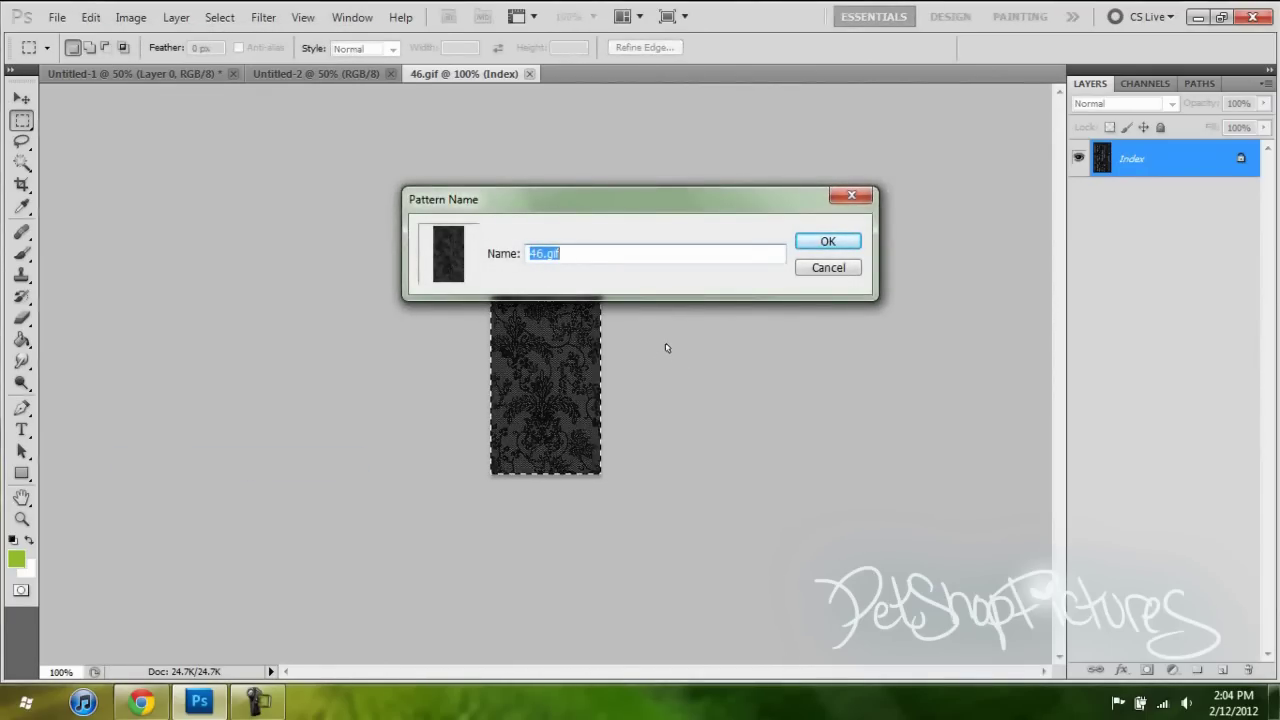
type("V")
left_click(840, 242)
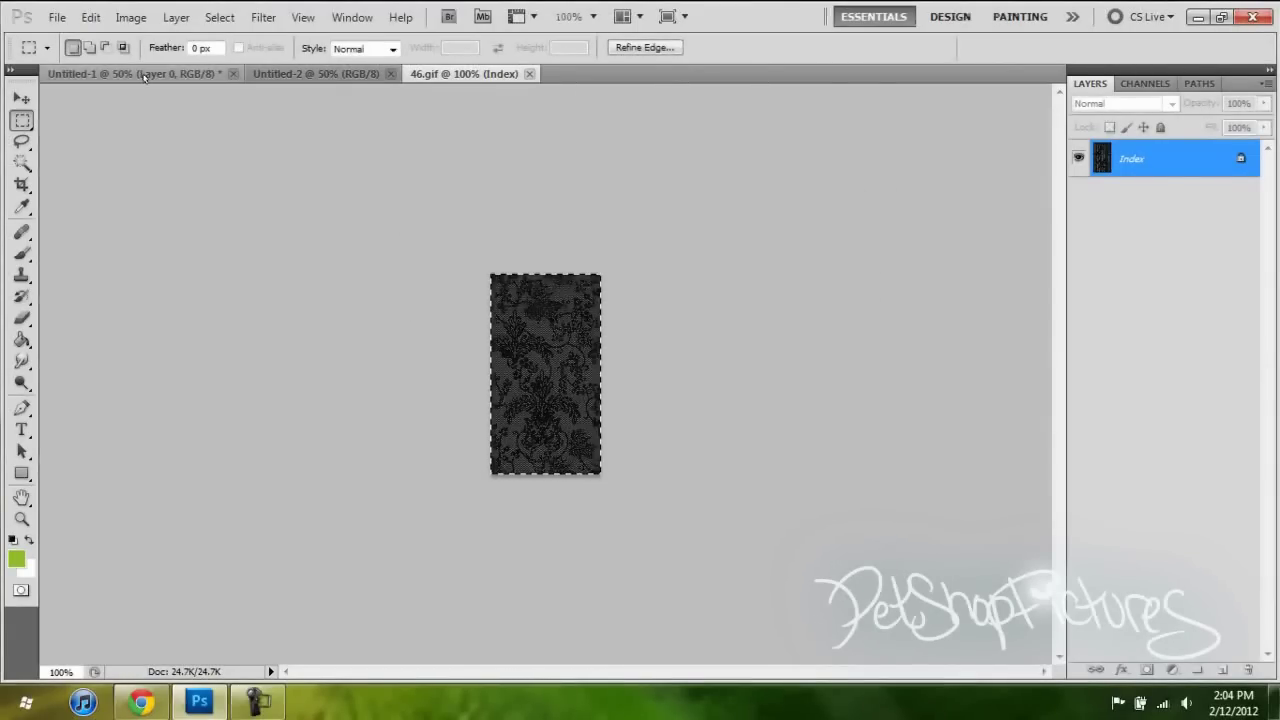
In Untitled-1, turn off Layer 0's Color Overlay and enable Pattern Overlay in its layer style.
left_click(158, 76)
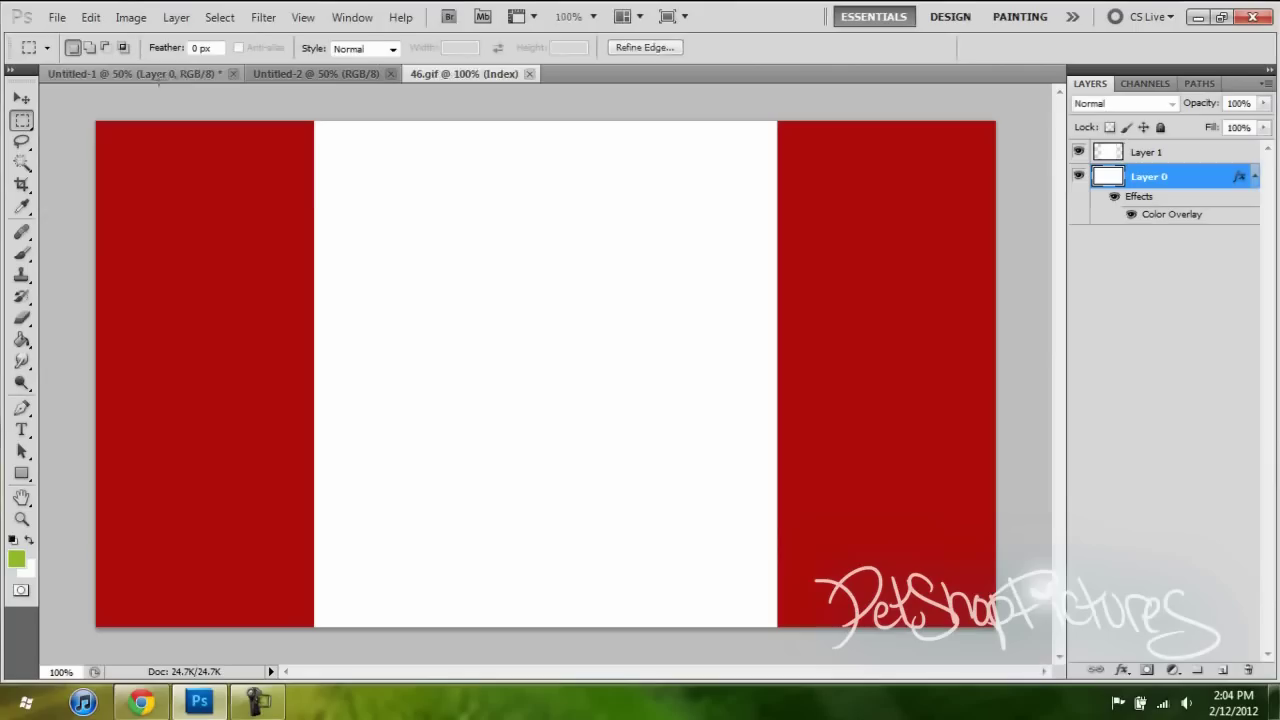
right_click(1158, 177)
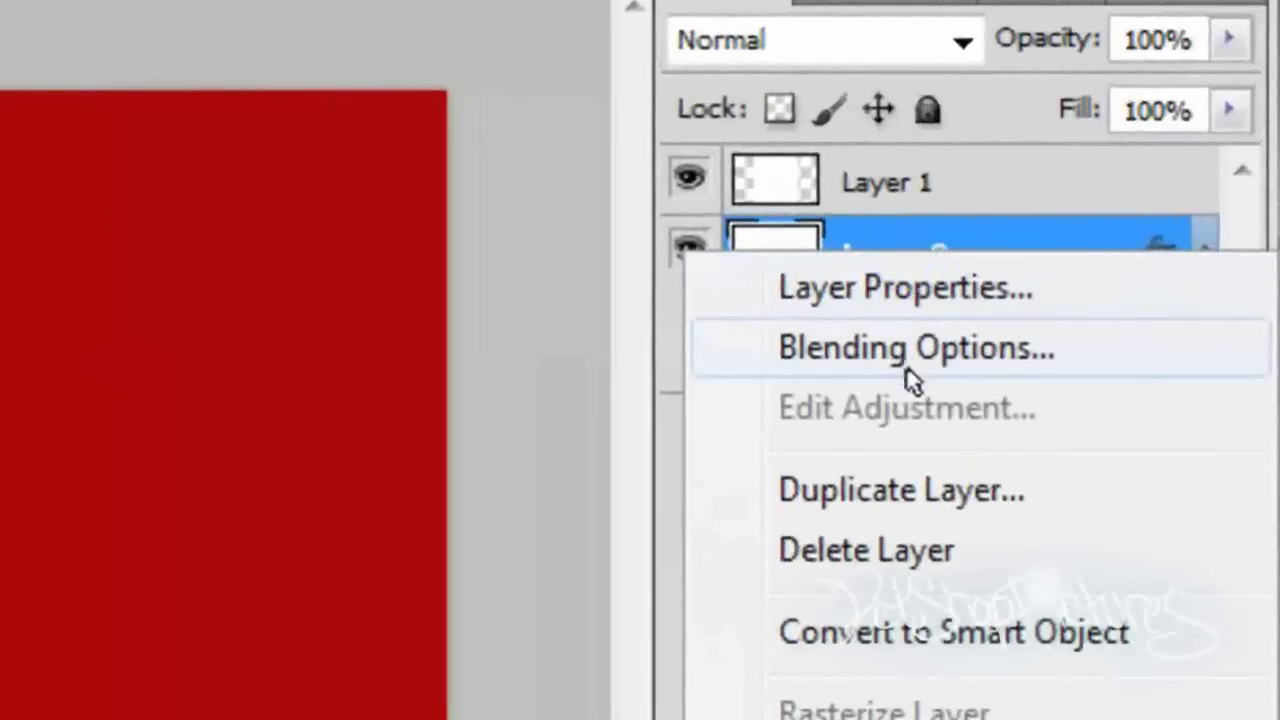
left_click(915, 350)
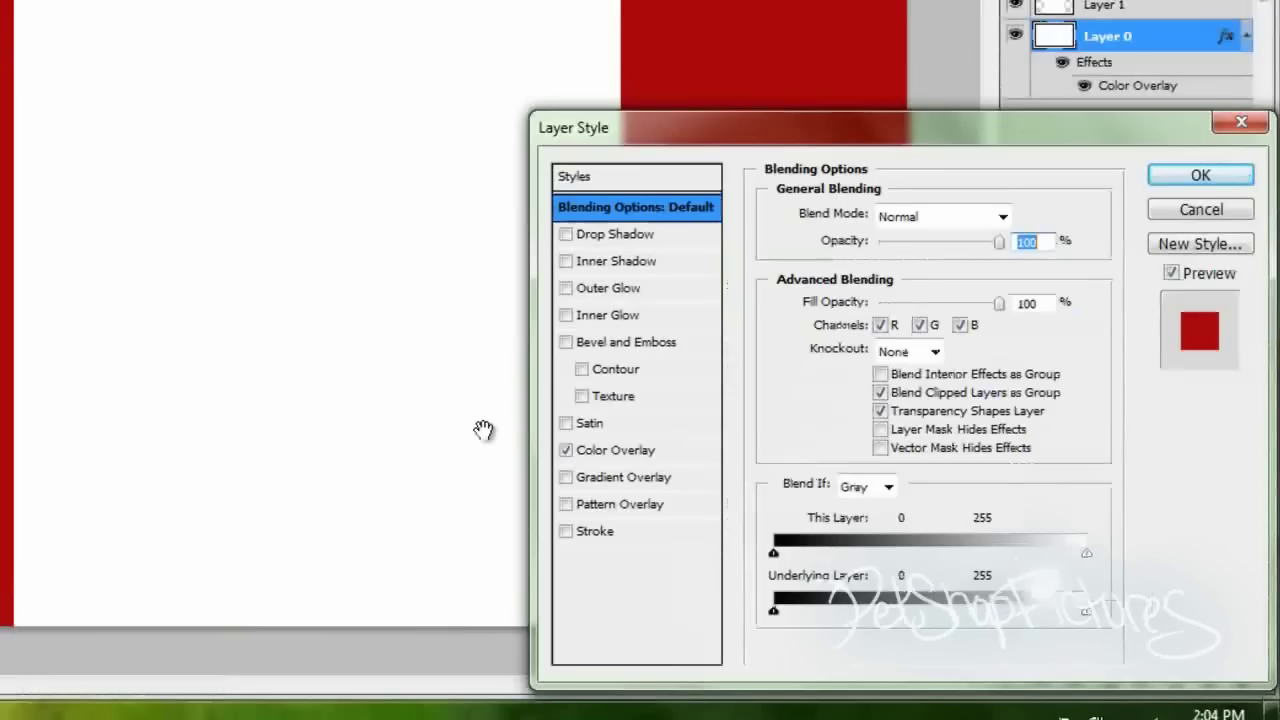
left_click(617, 480)
left_click(566, 451)
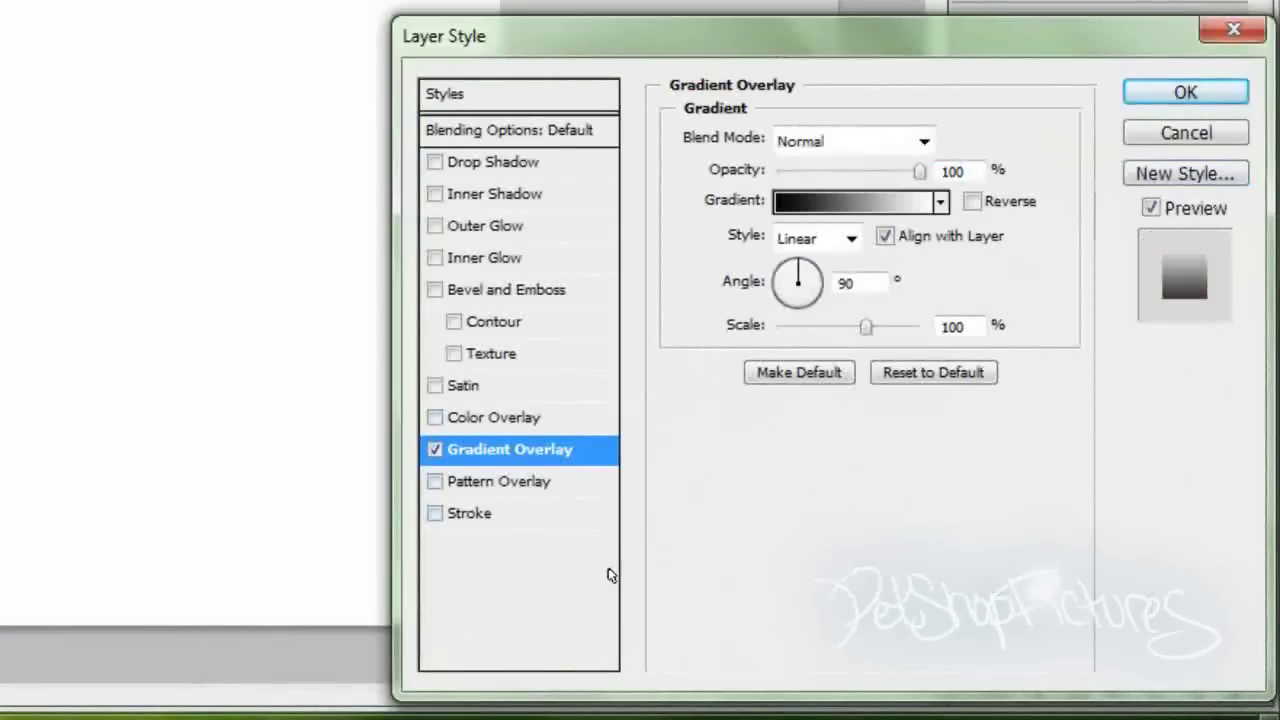
left_click(435, 450)
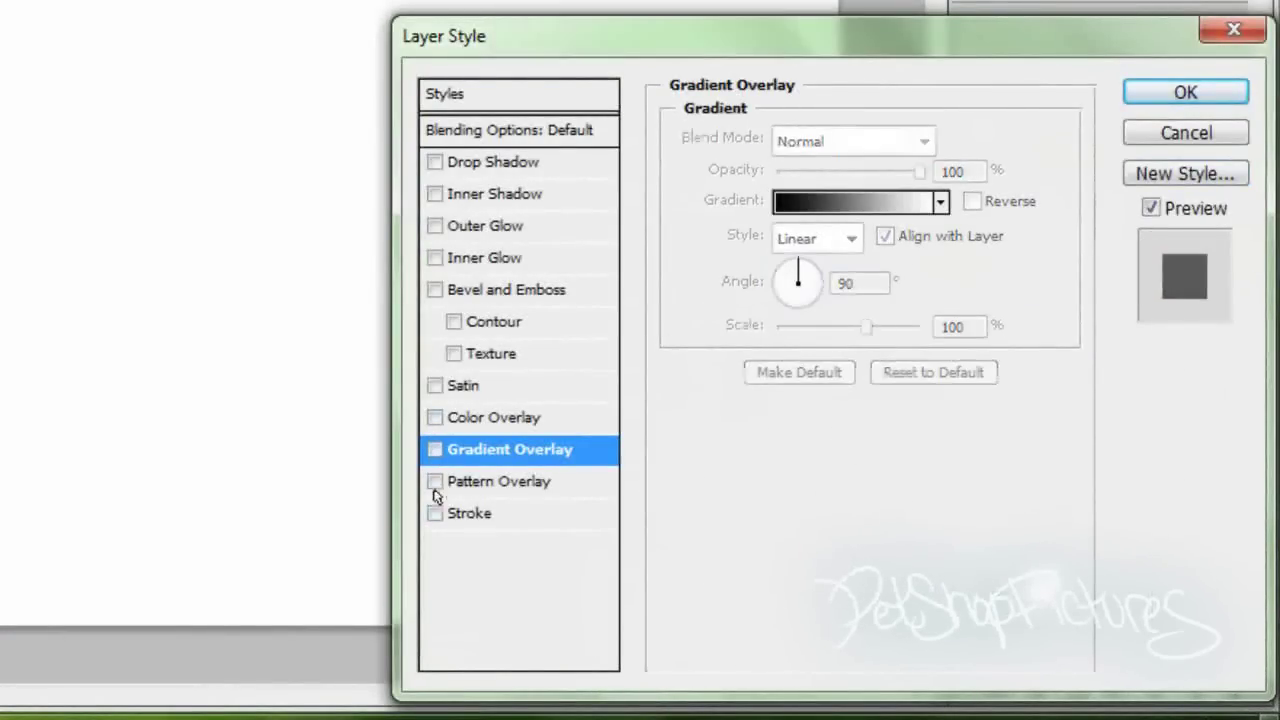
left_click(435, 483)
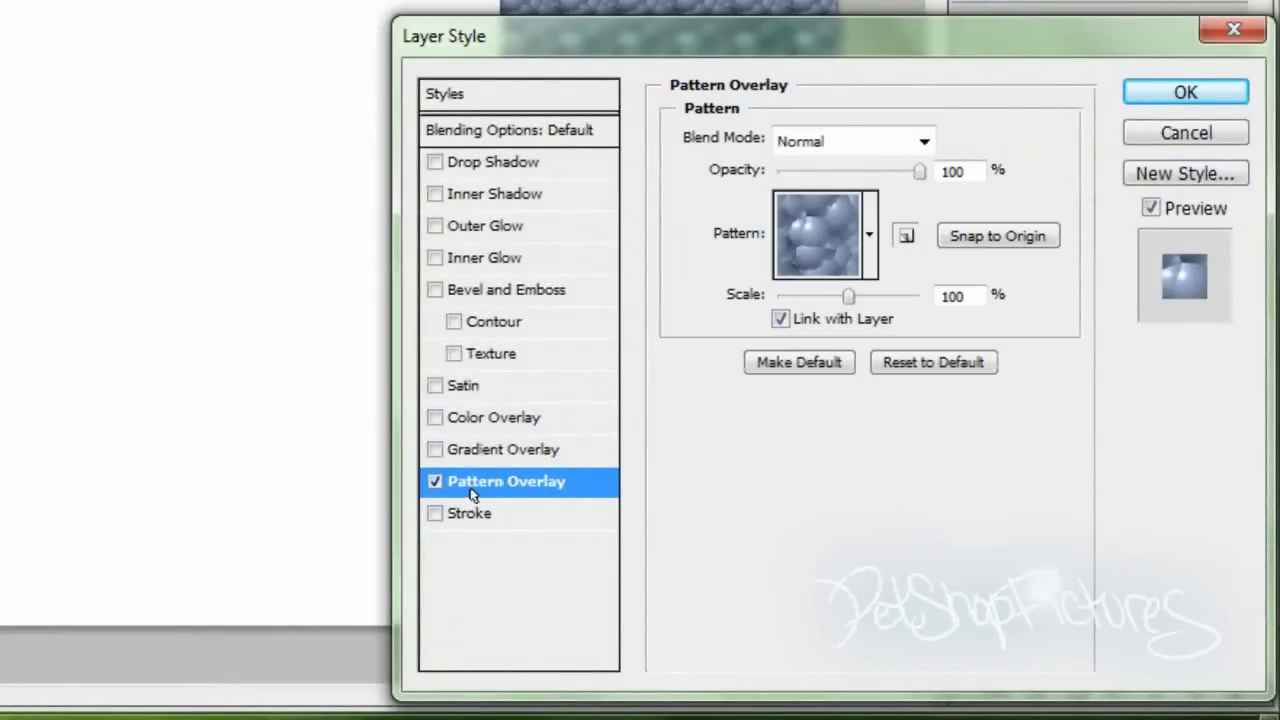
Set Layer 0's Pattern Overlay to the new dark floral pattern at 258% scale.
left_click(876, 256)
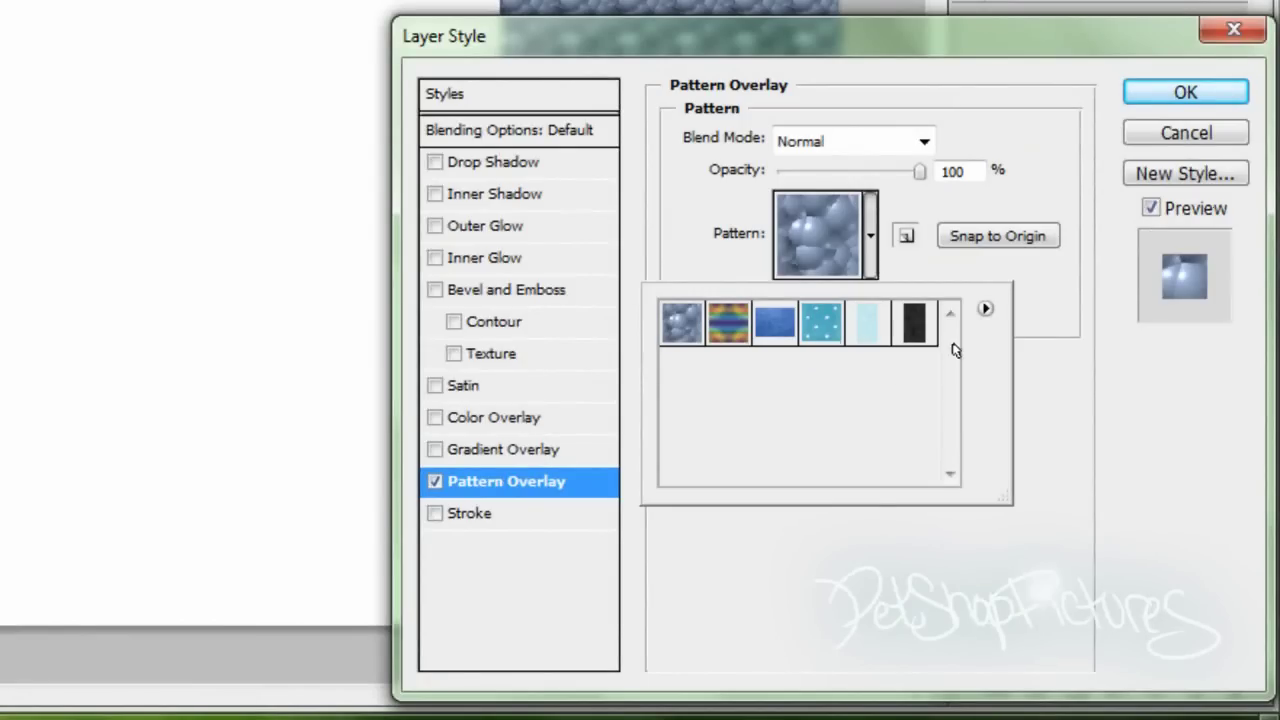
left_click(918, 335)
key("Return")
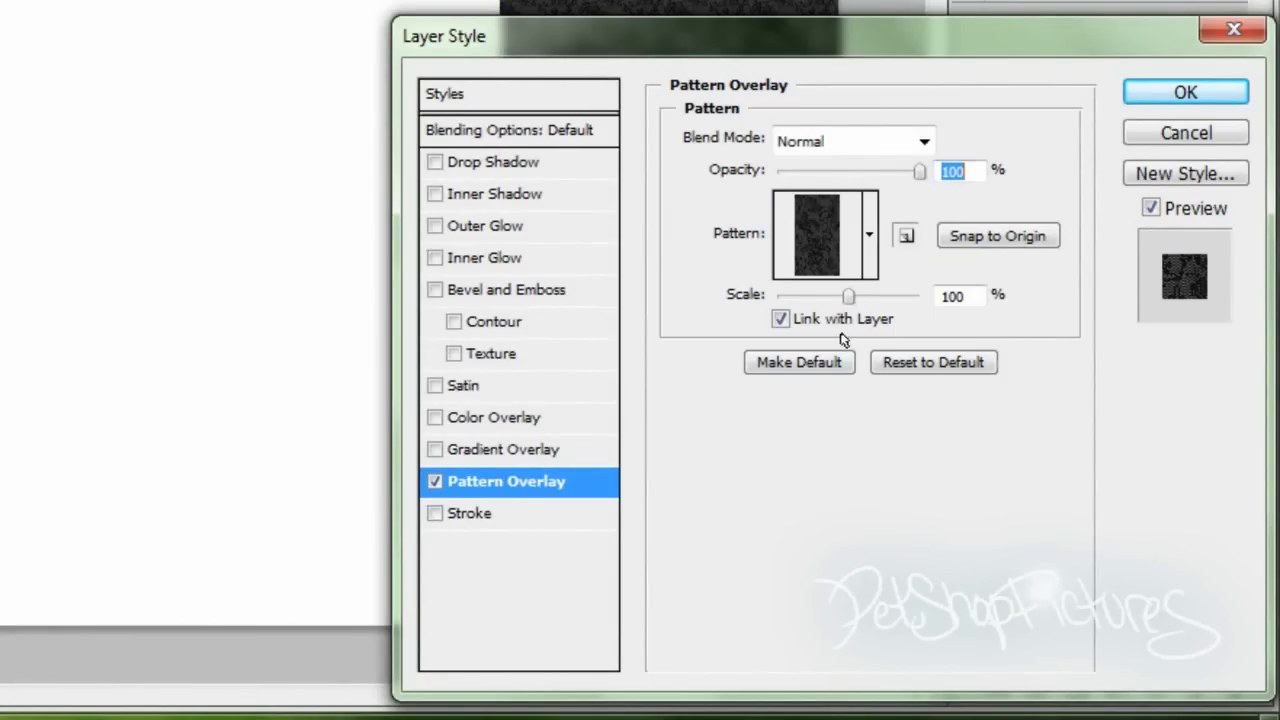
left_click_drag(849, 298, 860, 309)
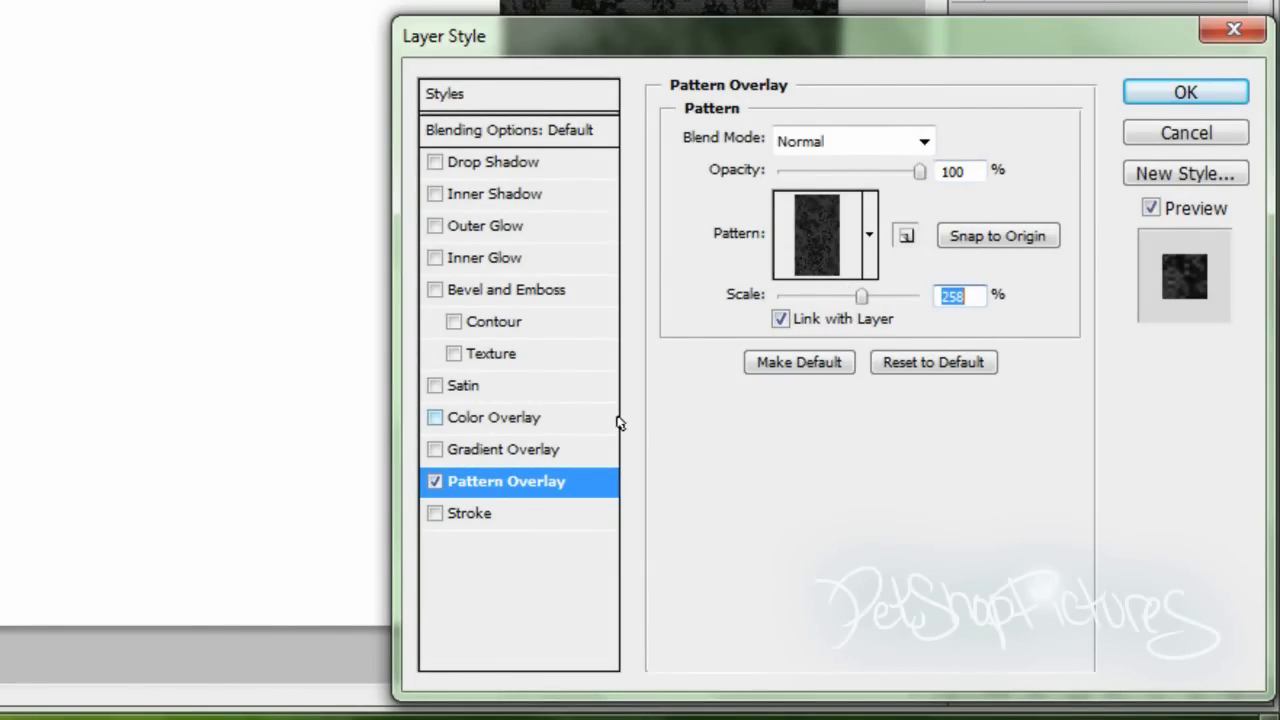
Enable Gradient Overlay on Layer 0 using the green-to-white Foreground to Background gradient.
left_click(505, 455)
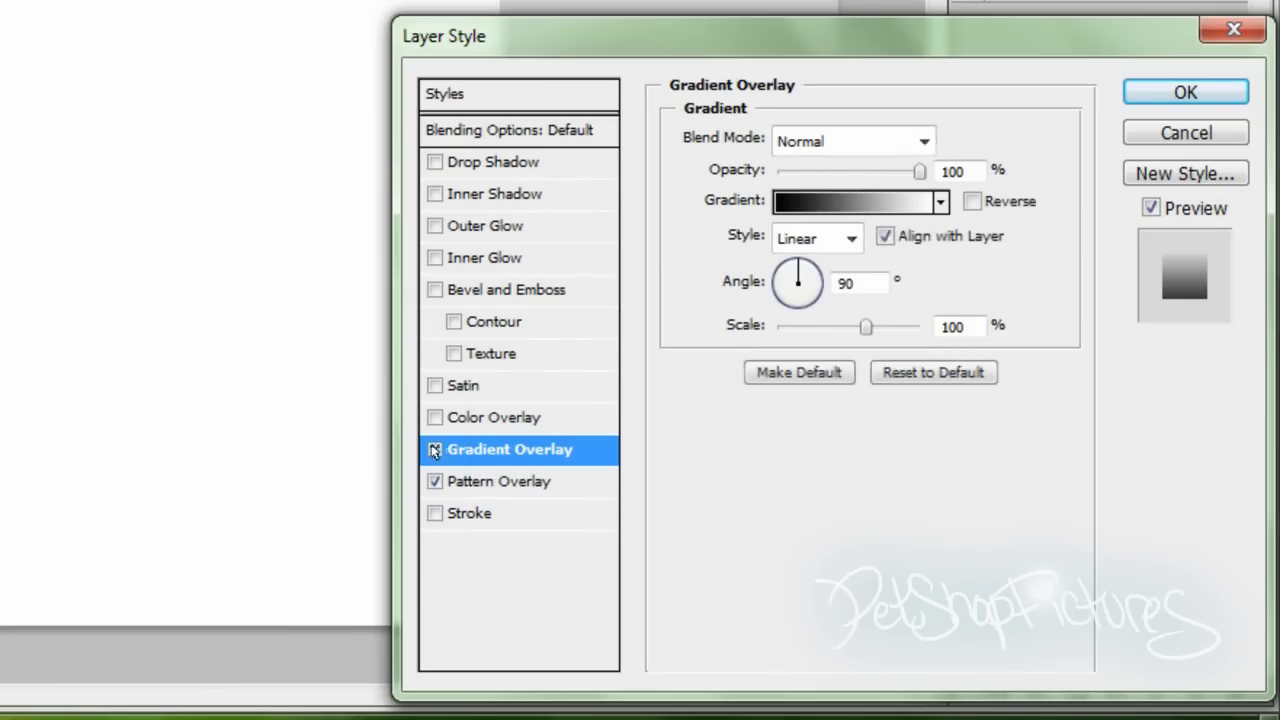
left_click(941, 201)
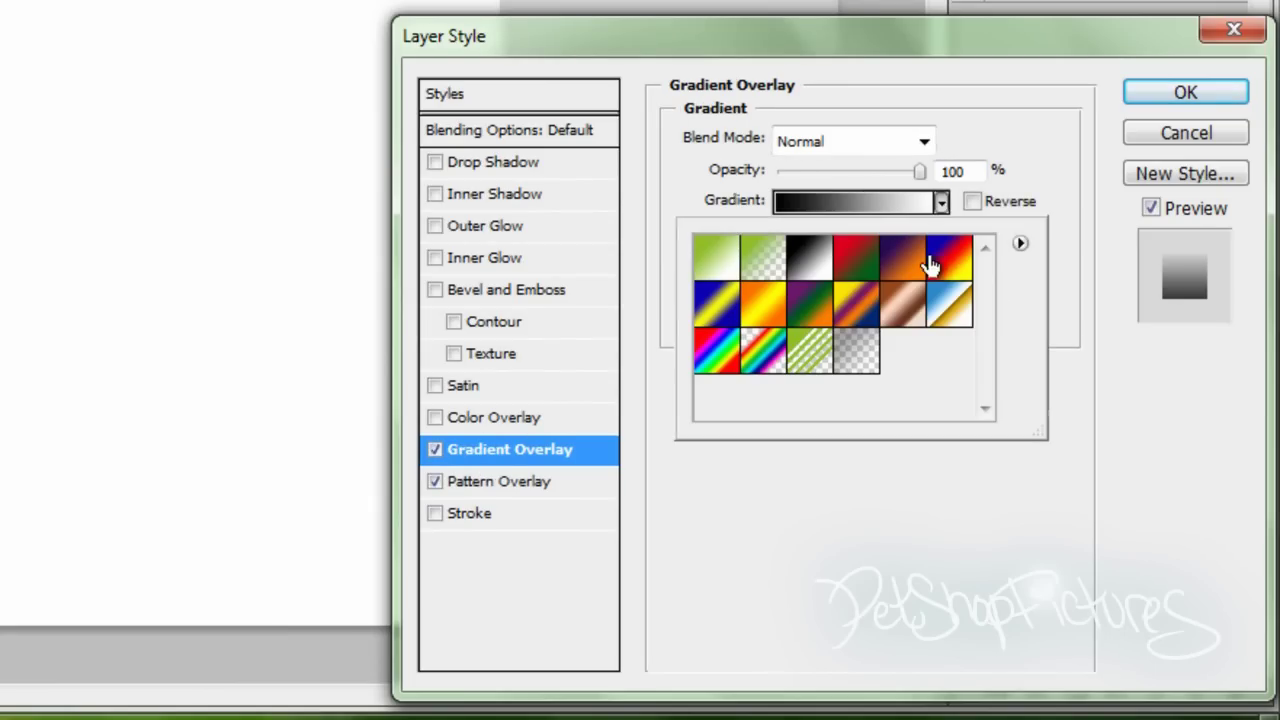
left_click(845, 457)
left_click(881, 203)
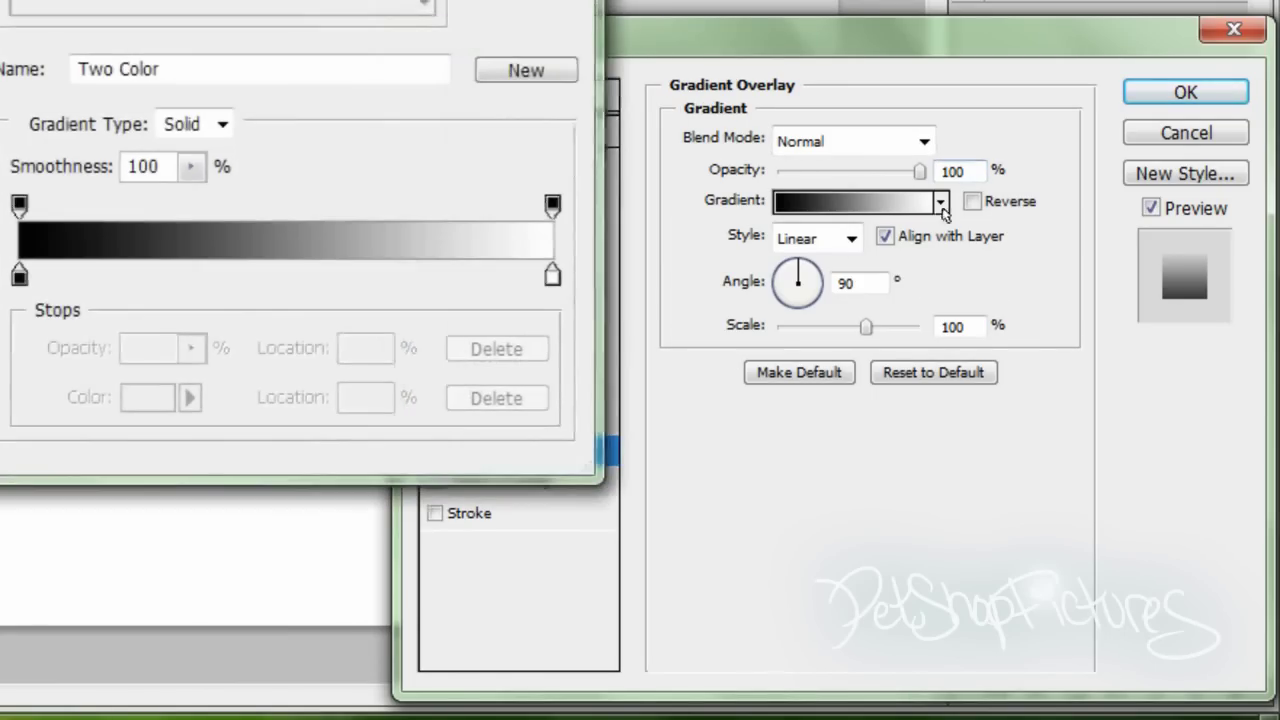
left_click(292, 10)
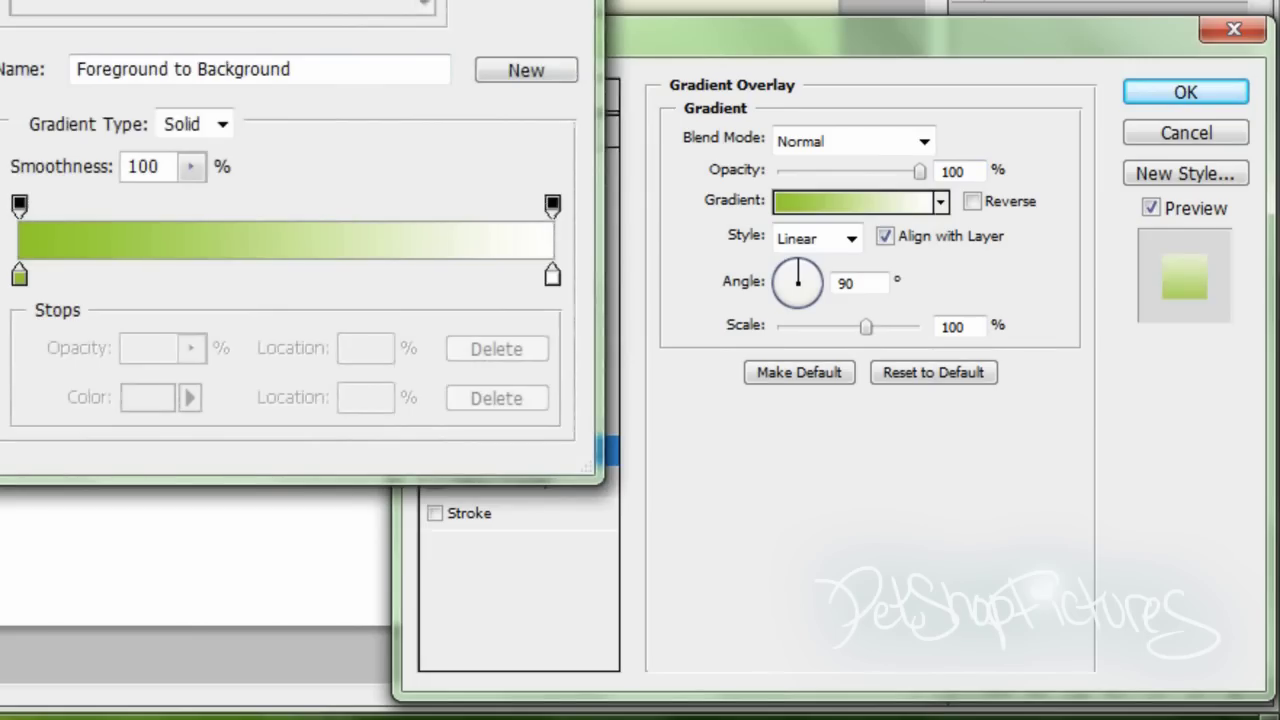
key("Return")
Set the Gradient Overlay's blend mode to Overlay and its angle to 86°, and apply the layer style.
left_click(829, 140)
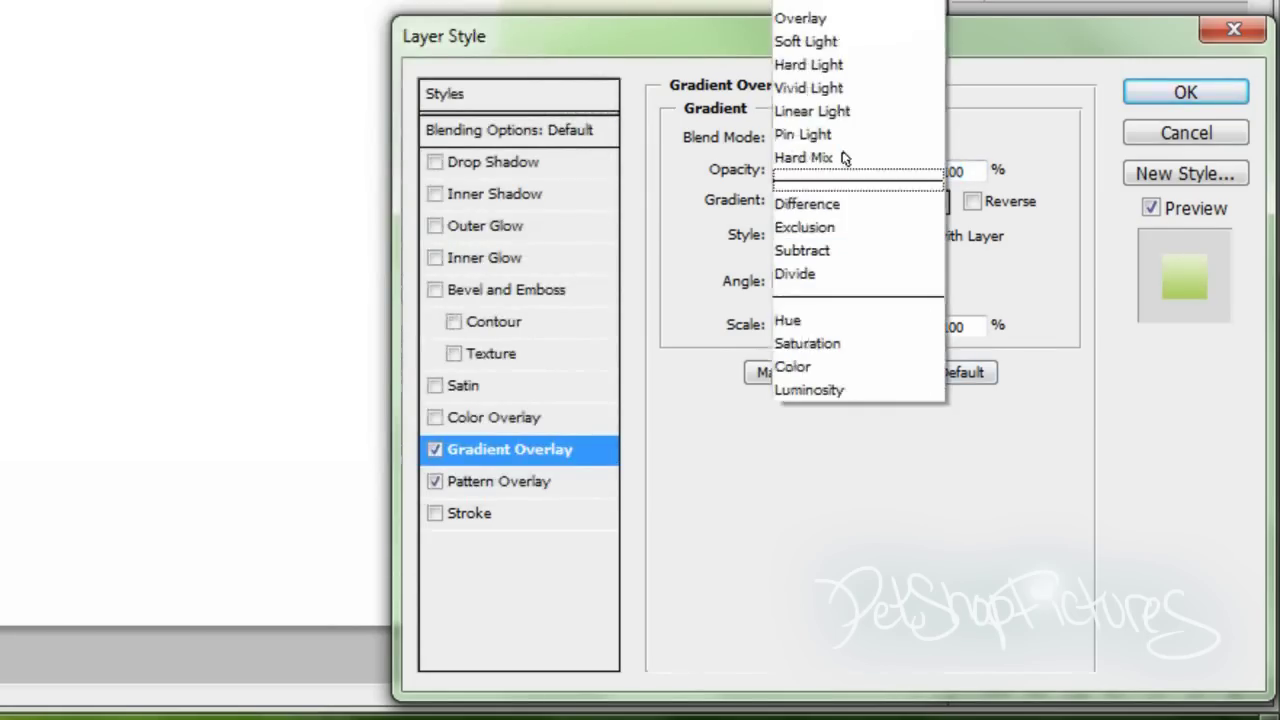
left_click(825, 20)
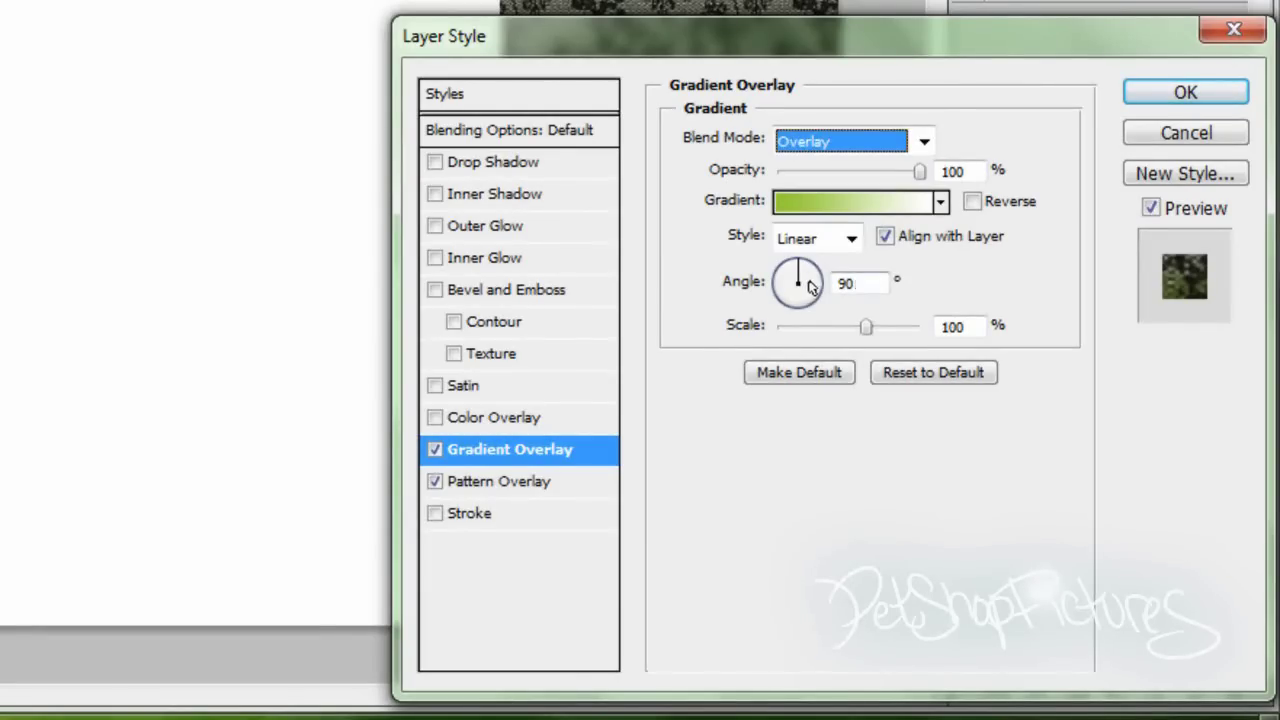
mouse_move(799, 284)
left_mouse_down()
mouse_move(789, 277)
mouse_move(800, 262)
left_mouse_up()
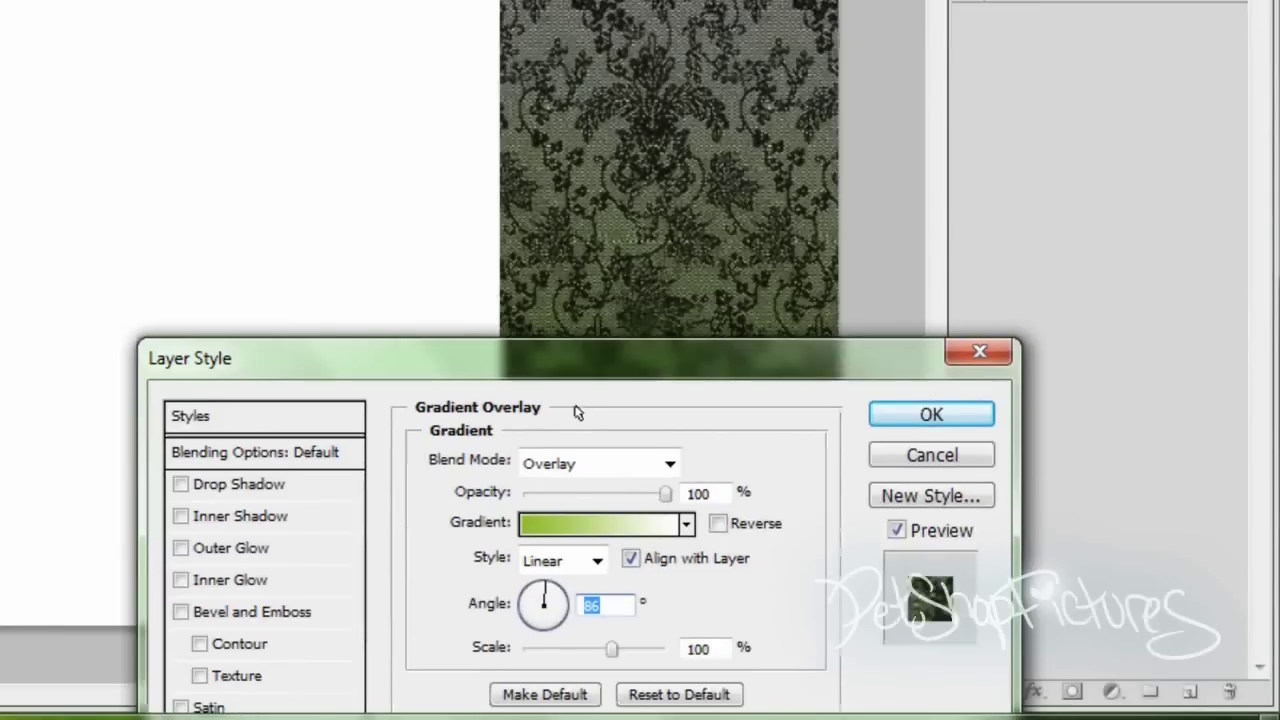
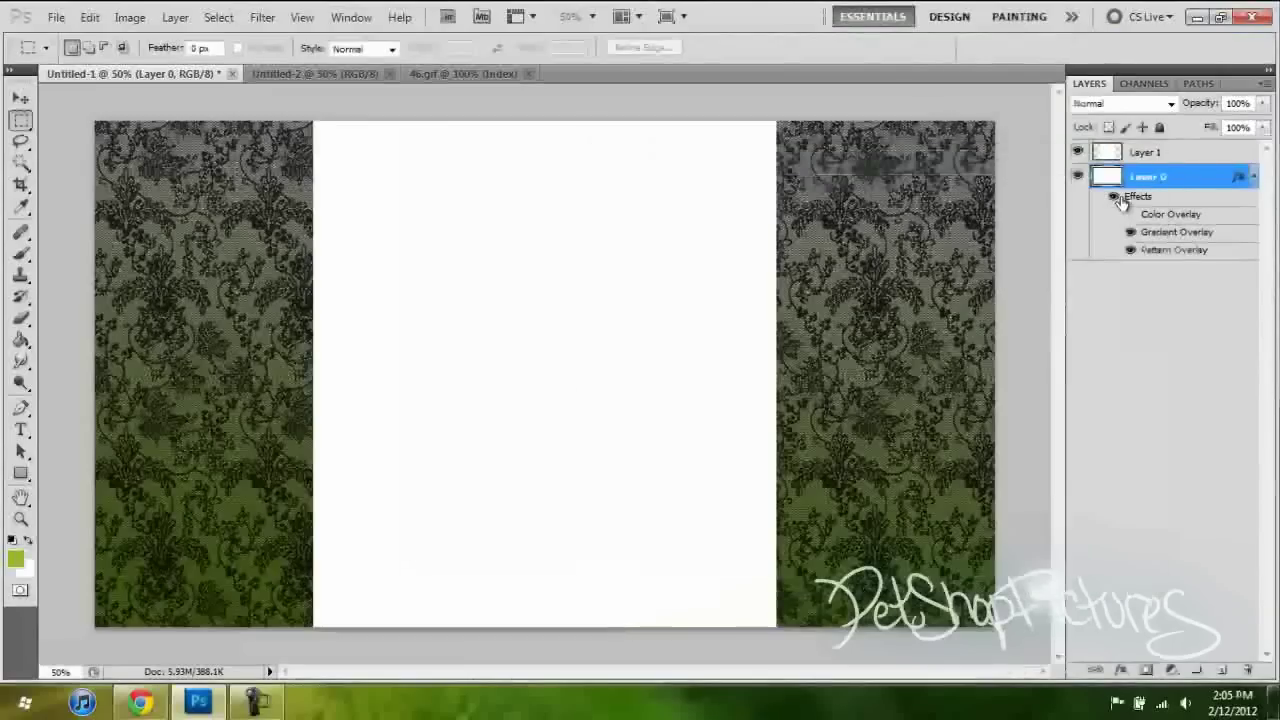
Enable Outer Glow in Layer 1's layer style and set the glow colour to dark green #5f830f.
right_click(1166, 160)
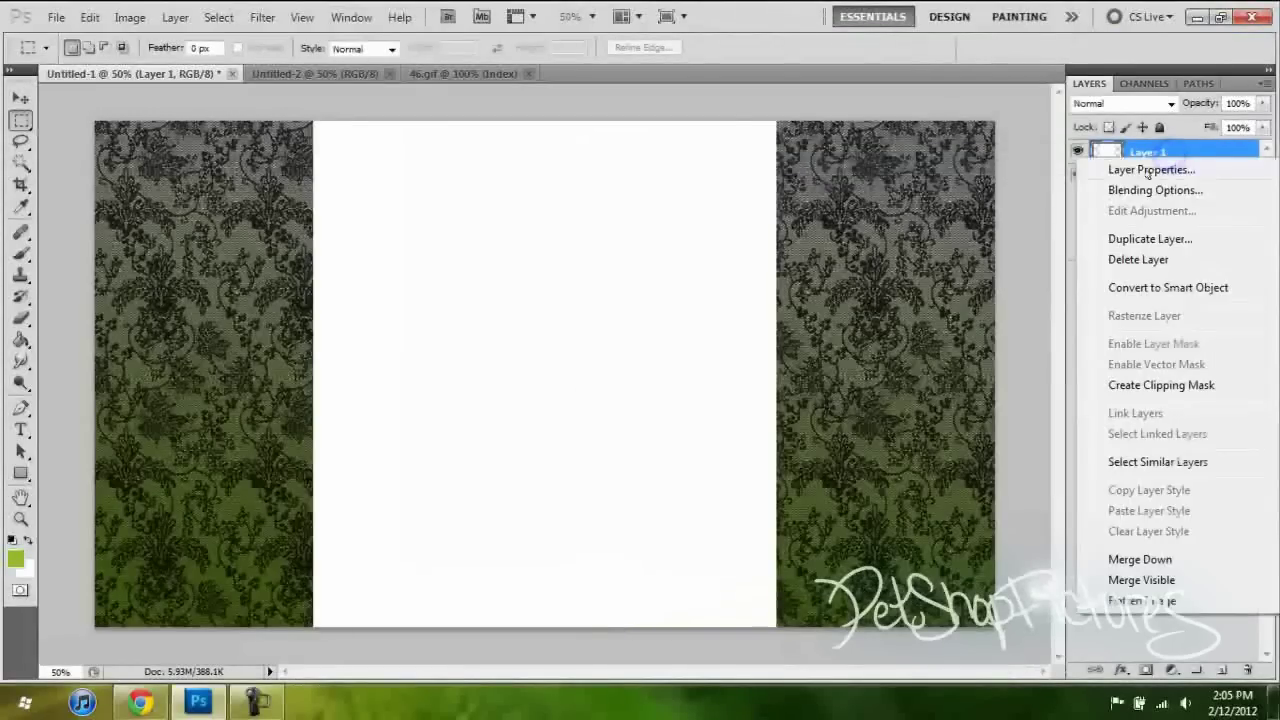
left_click(1130, 191)
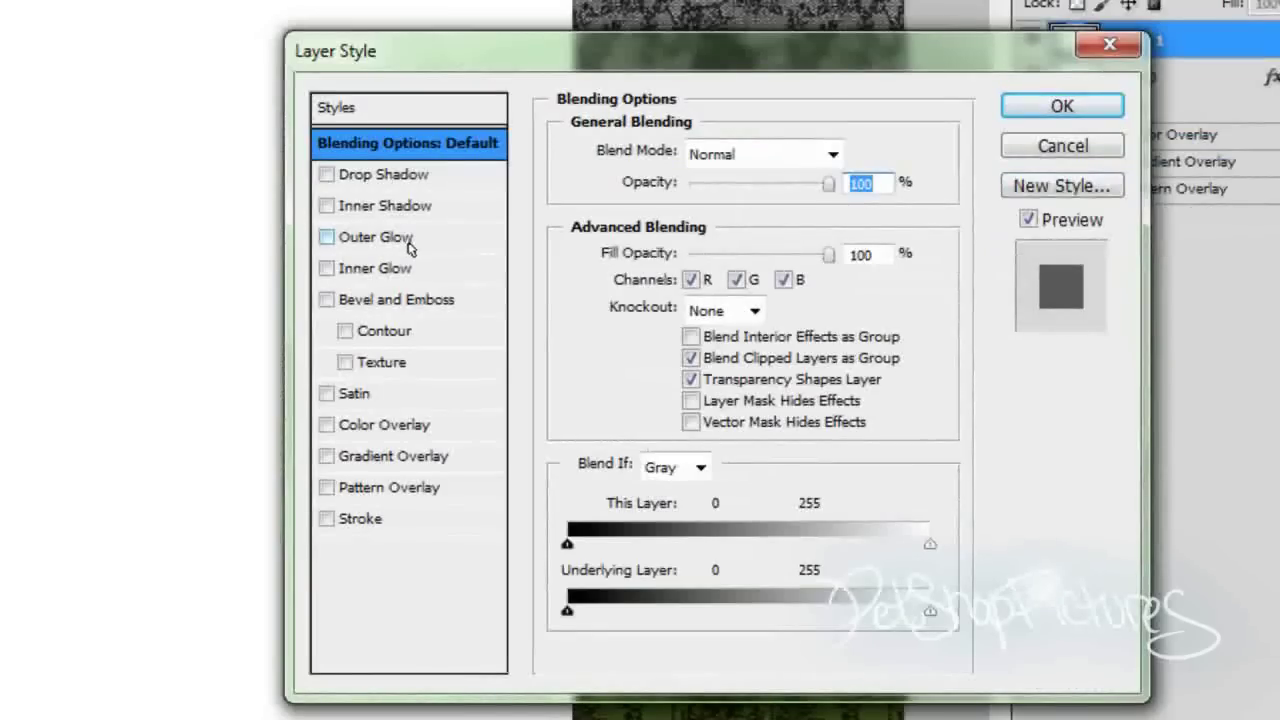
left_click(415, 240)
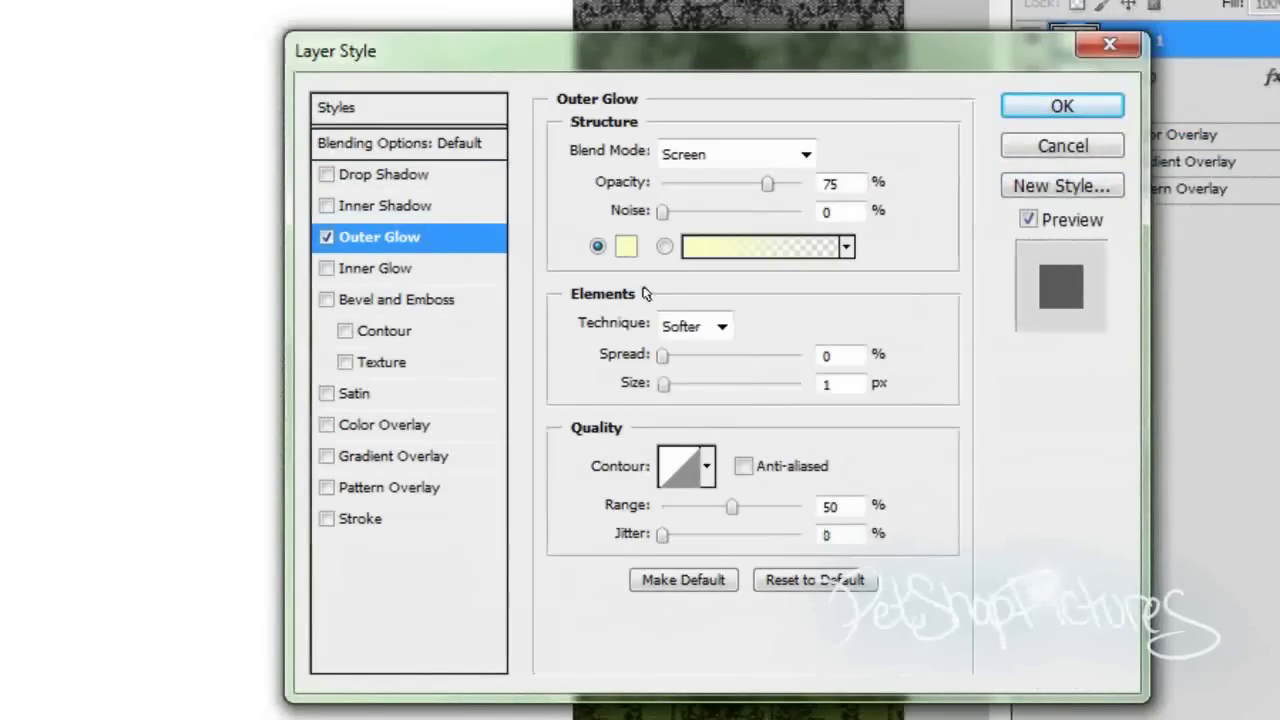
left_click(626, 247)
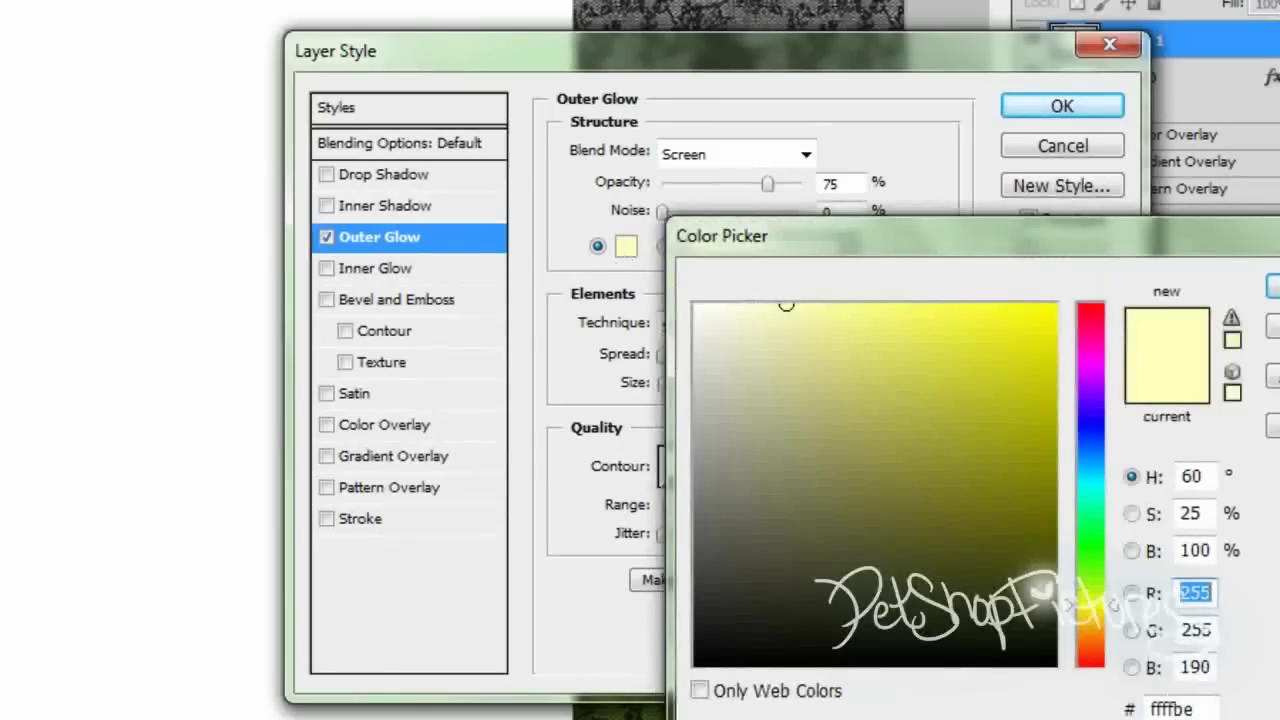
left_click(1014, 480)
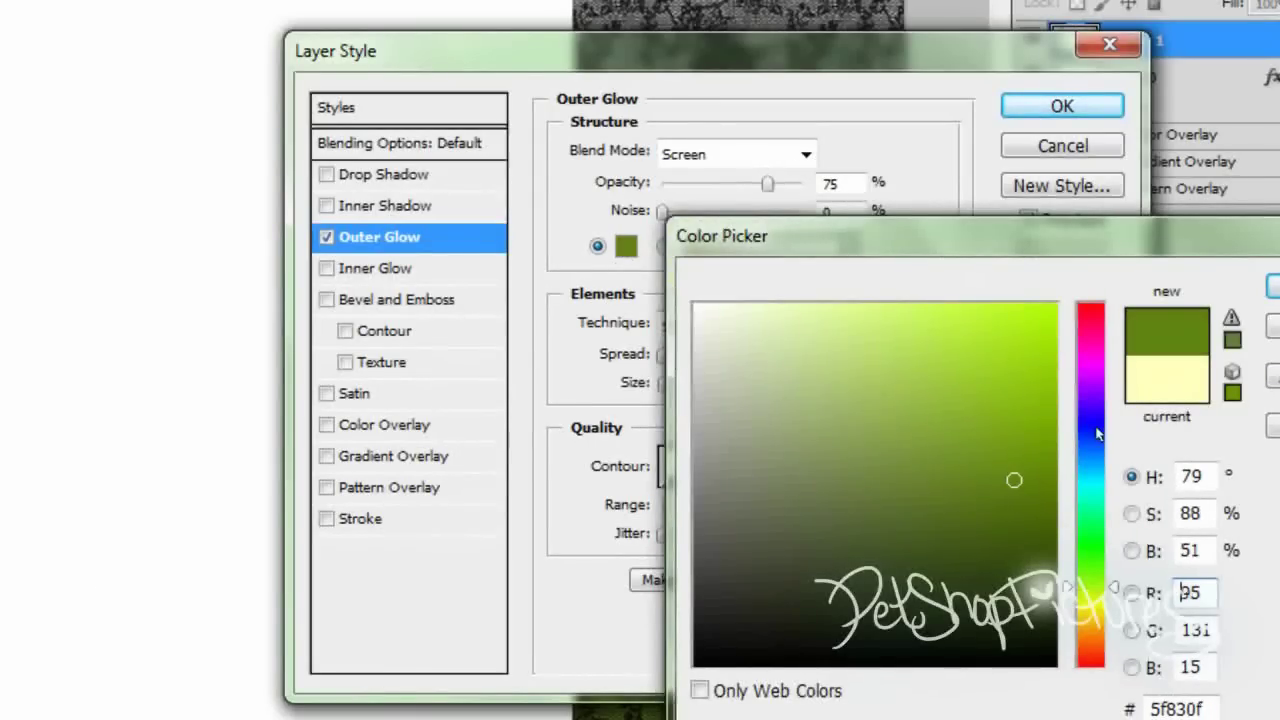
left_click(1272, 285)
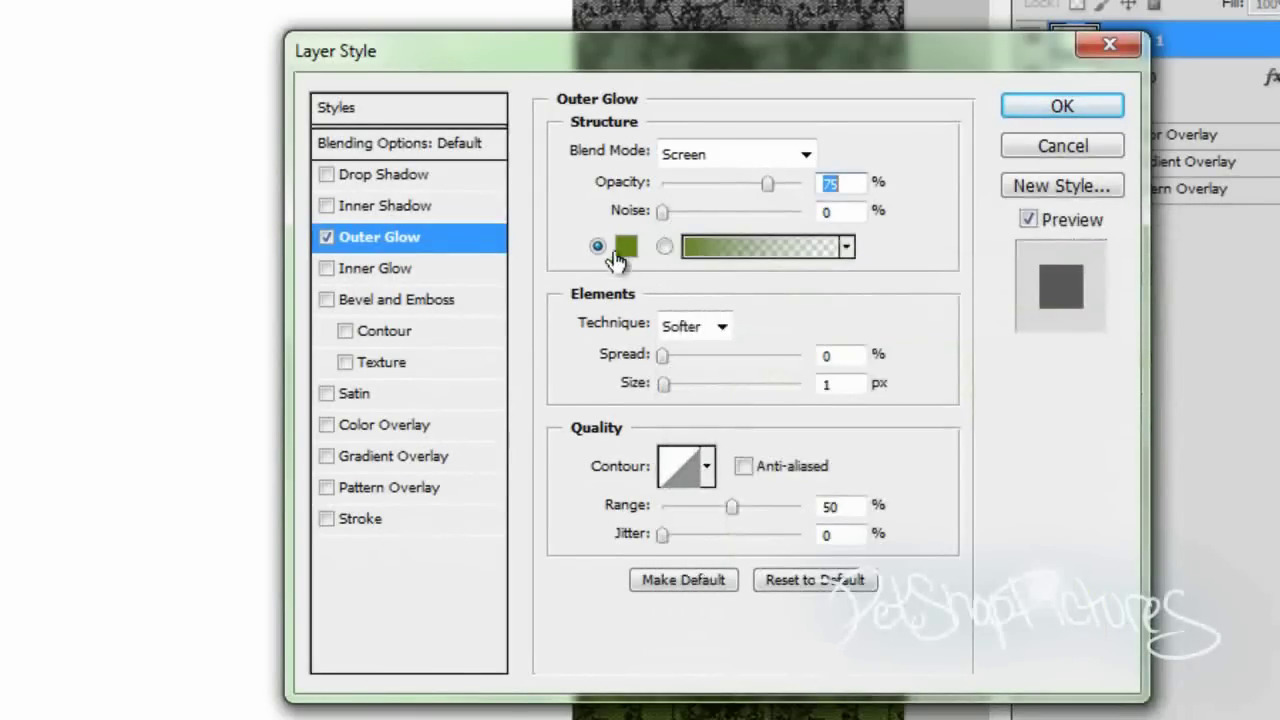
Set Layer 1's Outer Glow to Overlay blend mode with a size of 240 px.
left_click(737, 154)
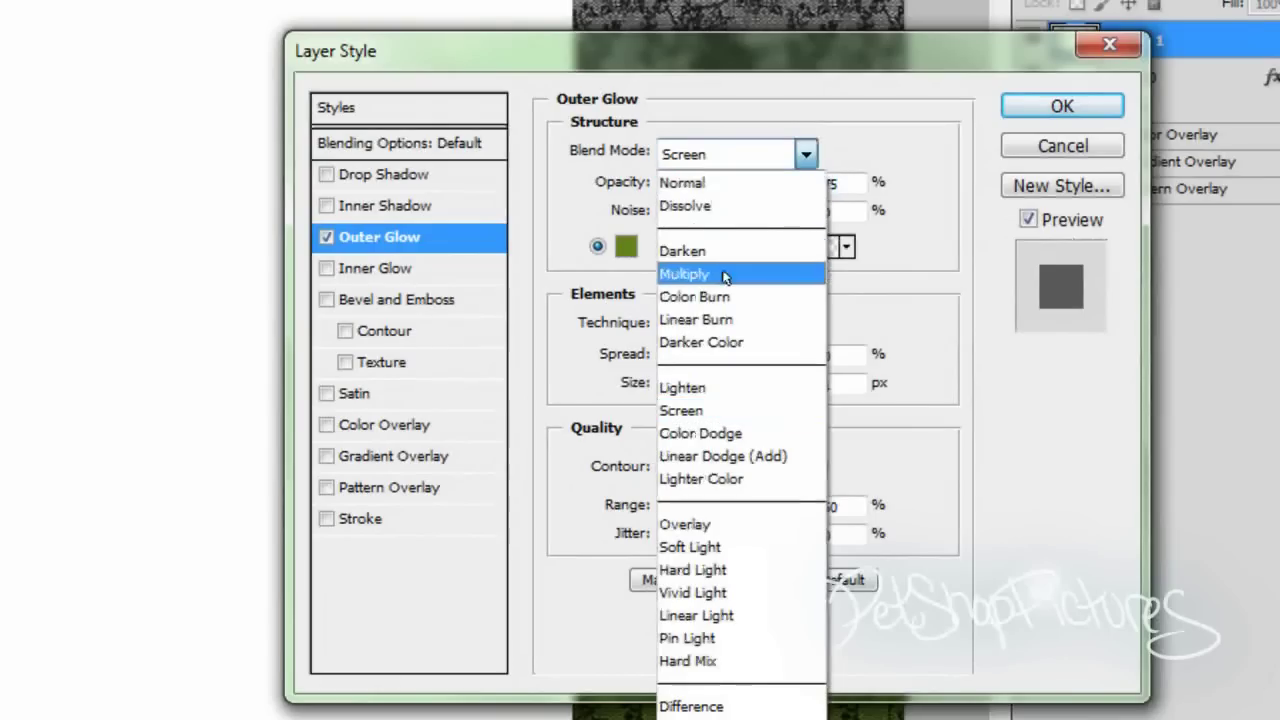
left_click(743, 184)
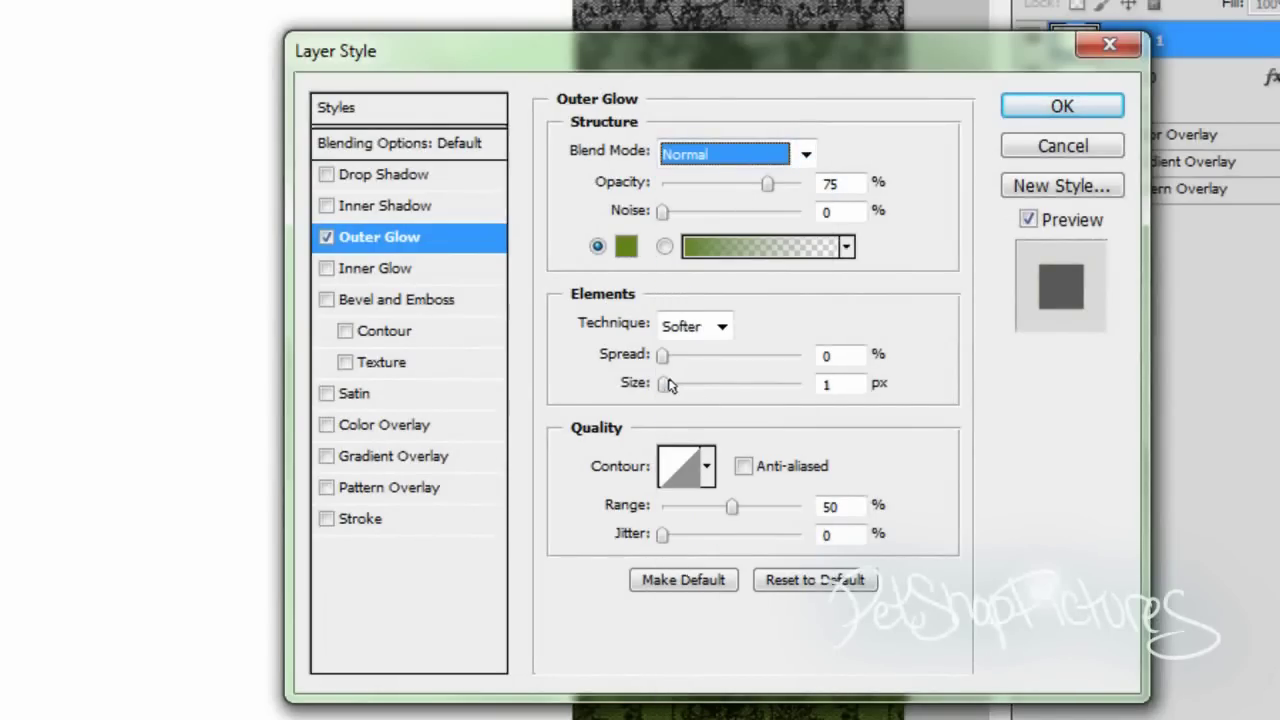
left_click_drag(668, 386, 797, 390)
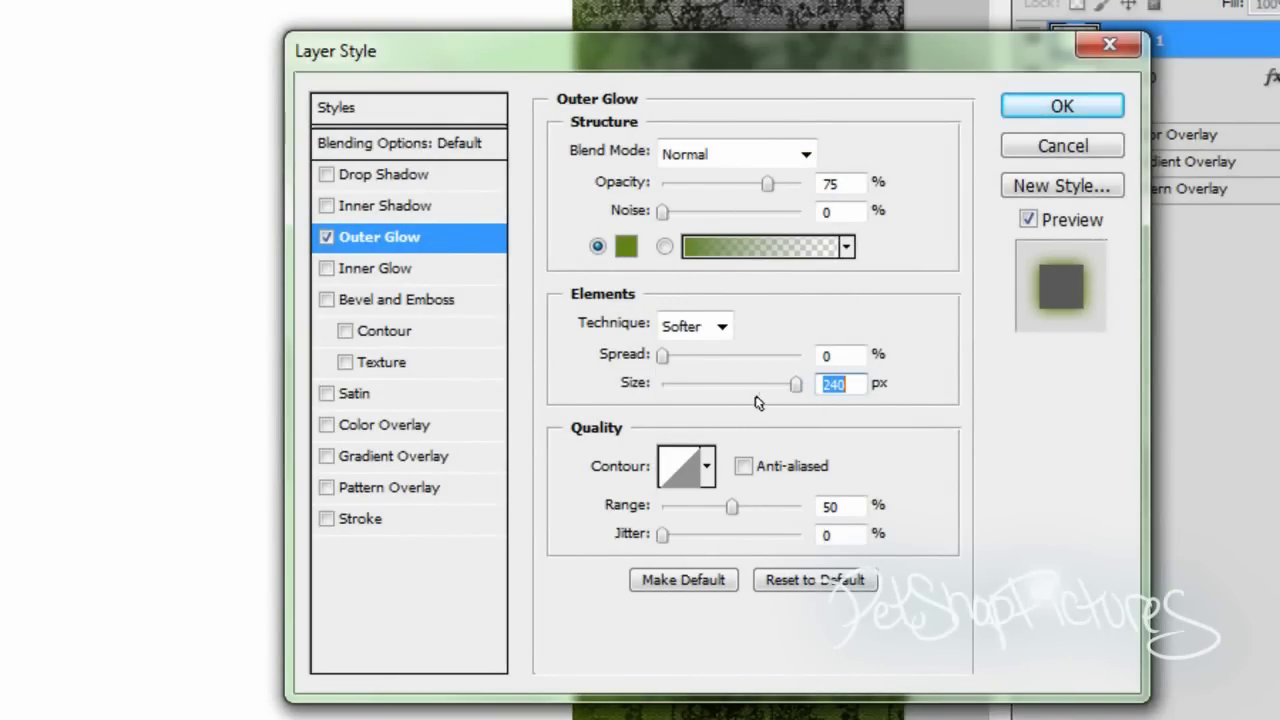
left_click(758, 154)
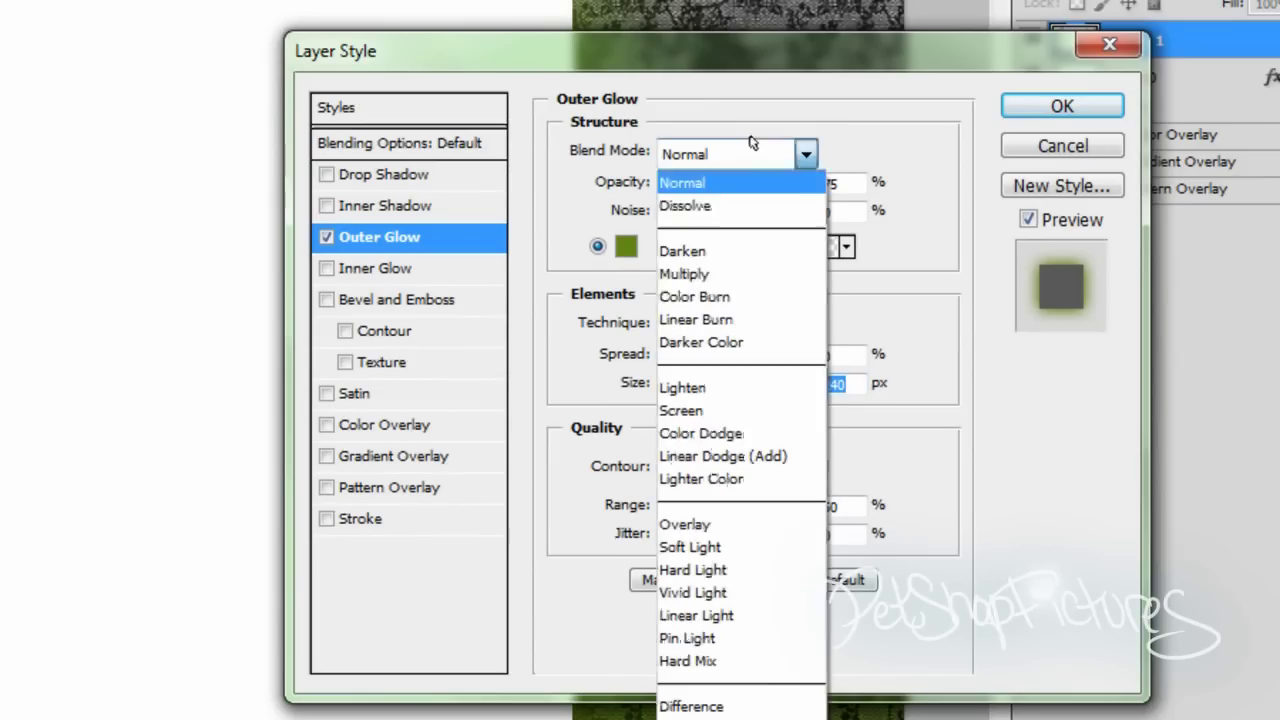
left_click(706, 518)
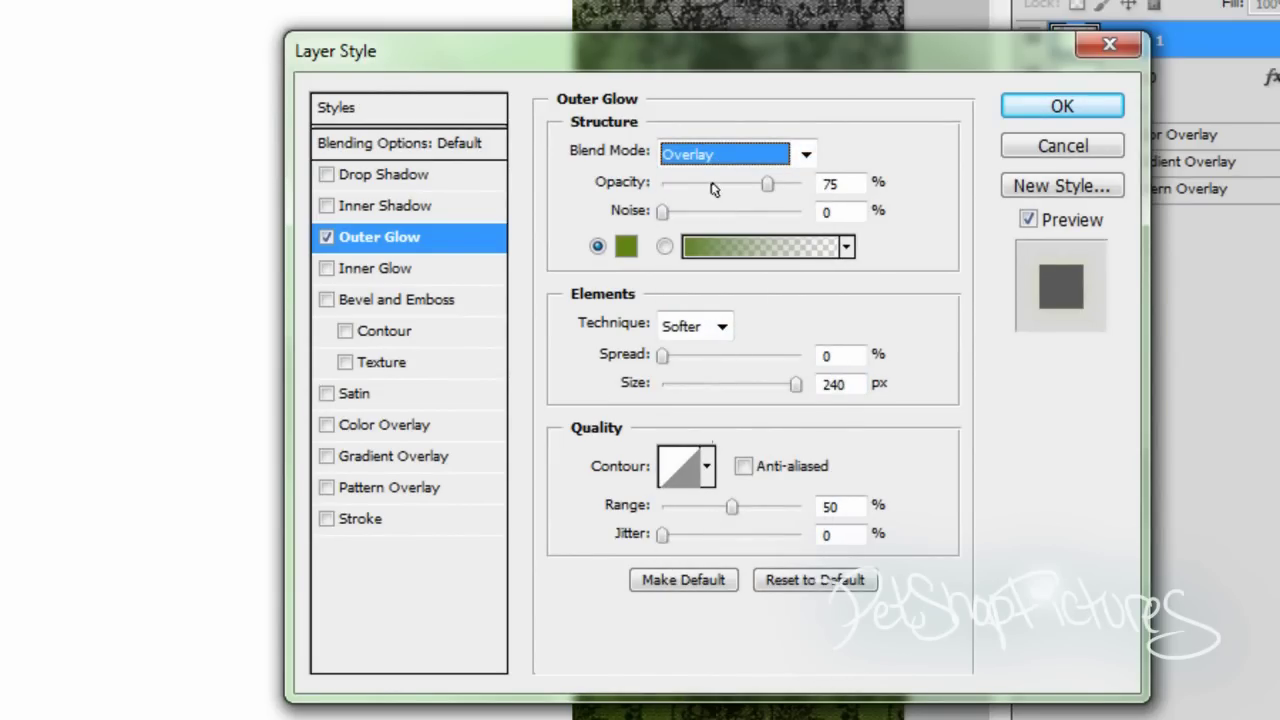
left_click_drag(701, 75, 603, 99)
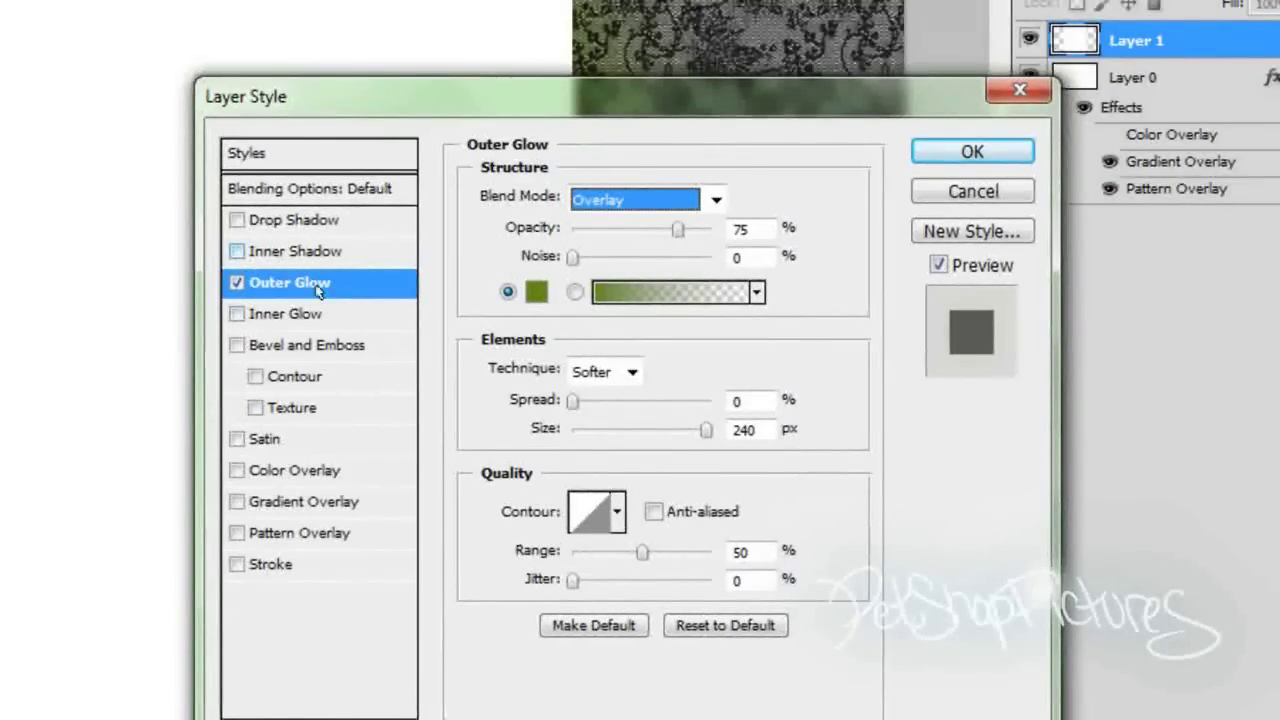
Add an Inner Glow to Layer 1 in Normal mode with light green #c9fa78, 45% opacity and 174 px size.
left_click(312, 317)
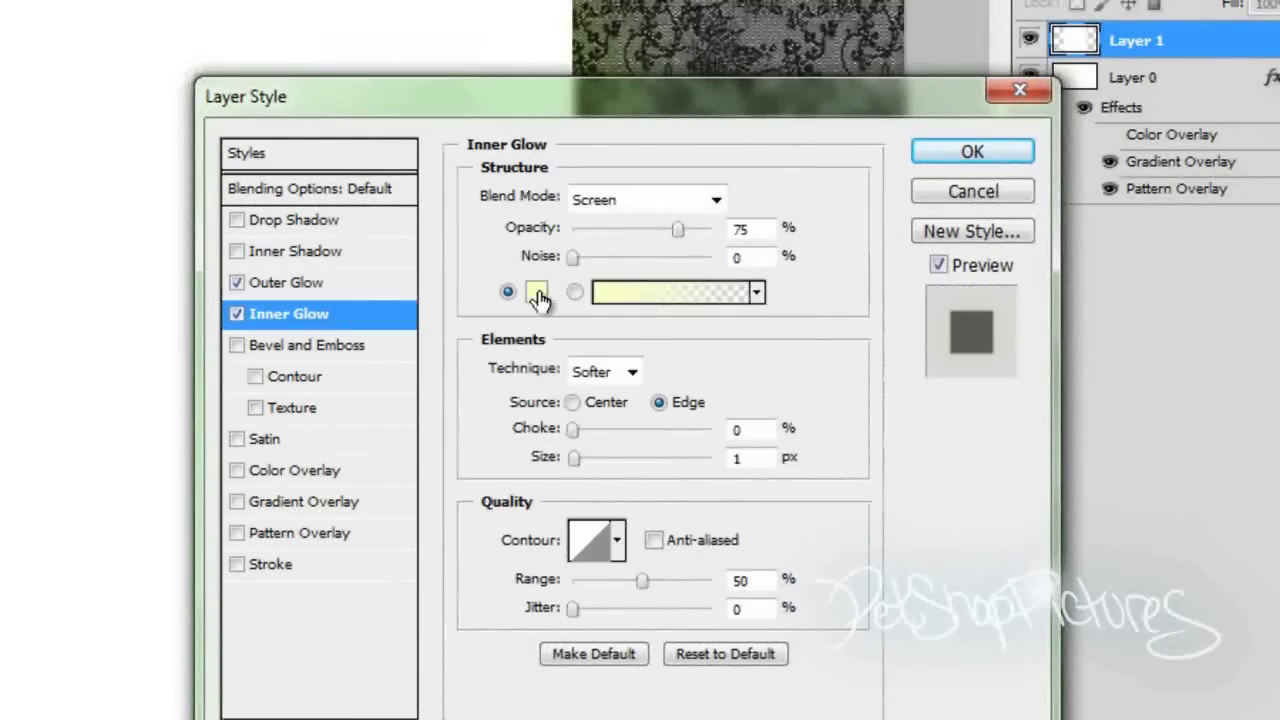
left_click(650, 200)
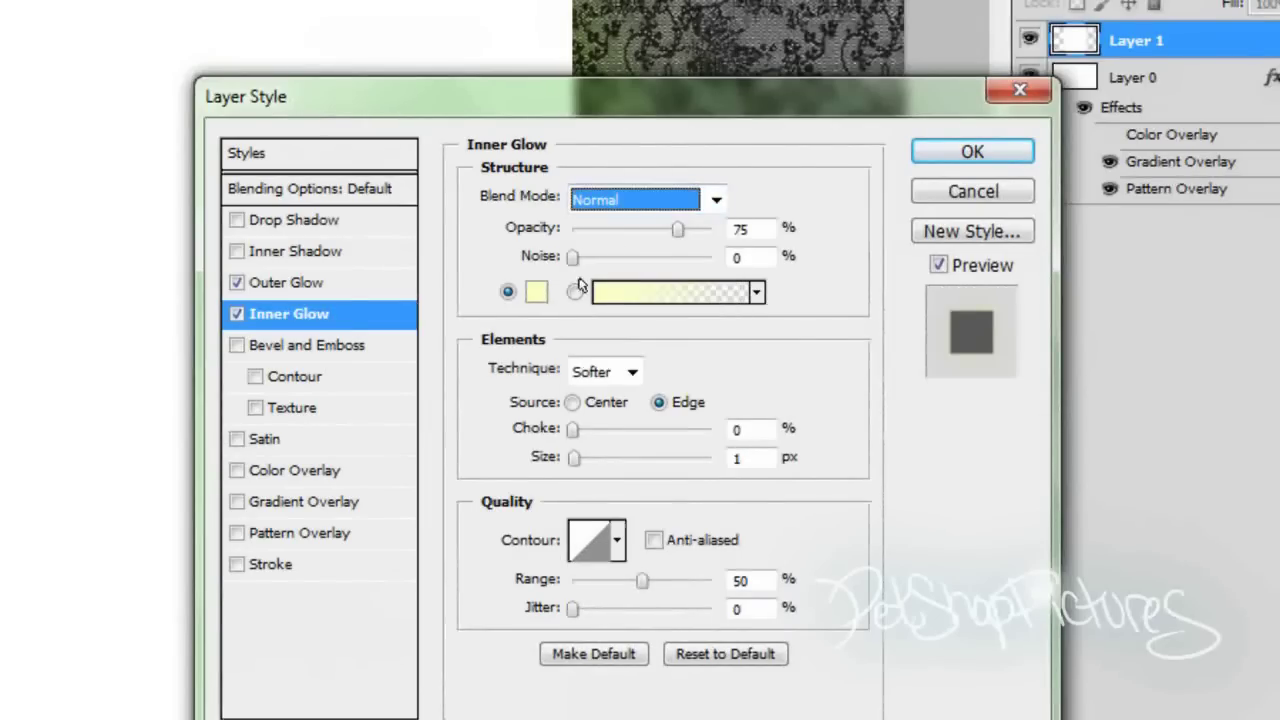
left_click(536, 291)
left_click(726, 534)
left_click(1090, 583)
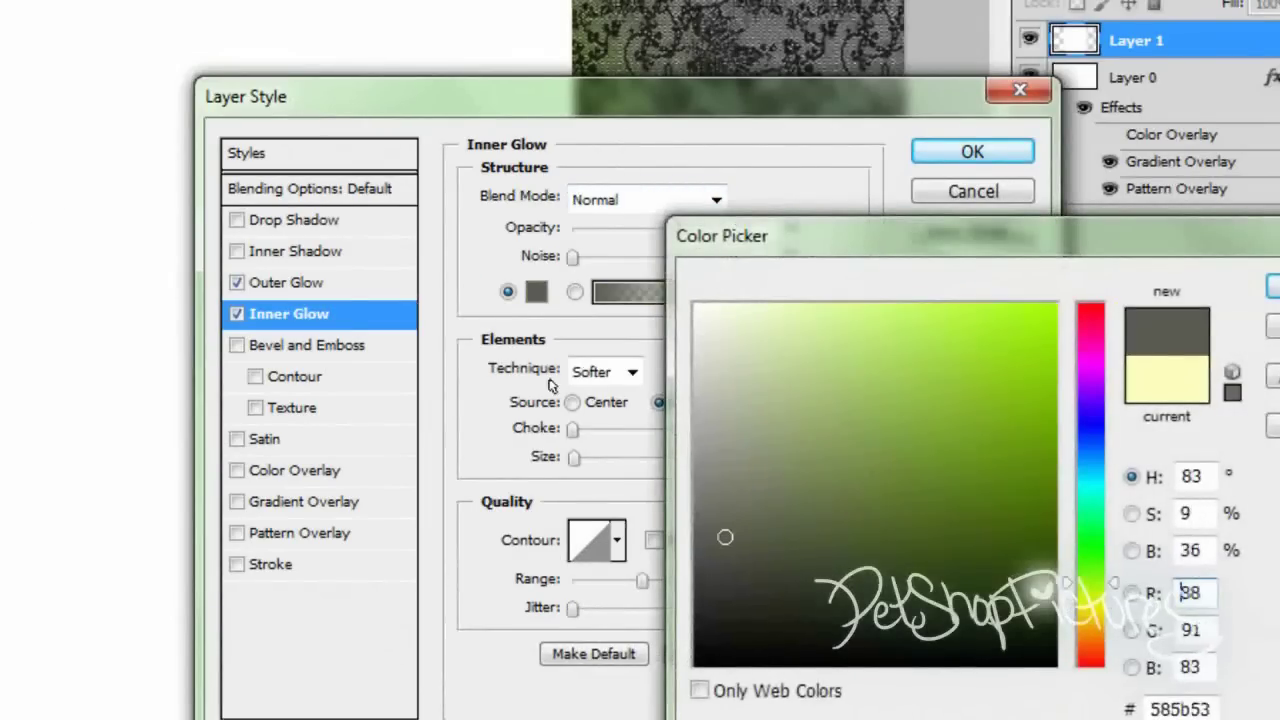
left_click_drag(800, 316, 880, 309)
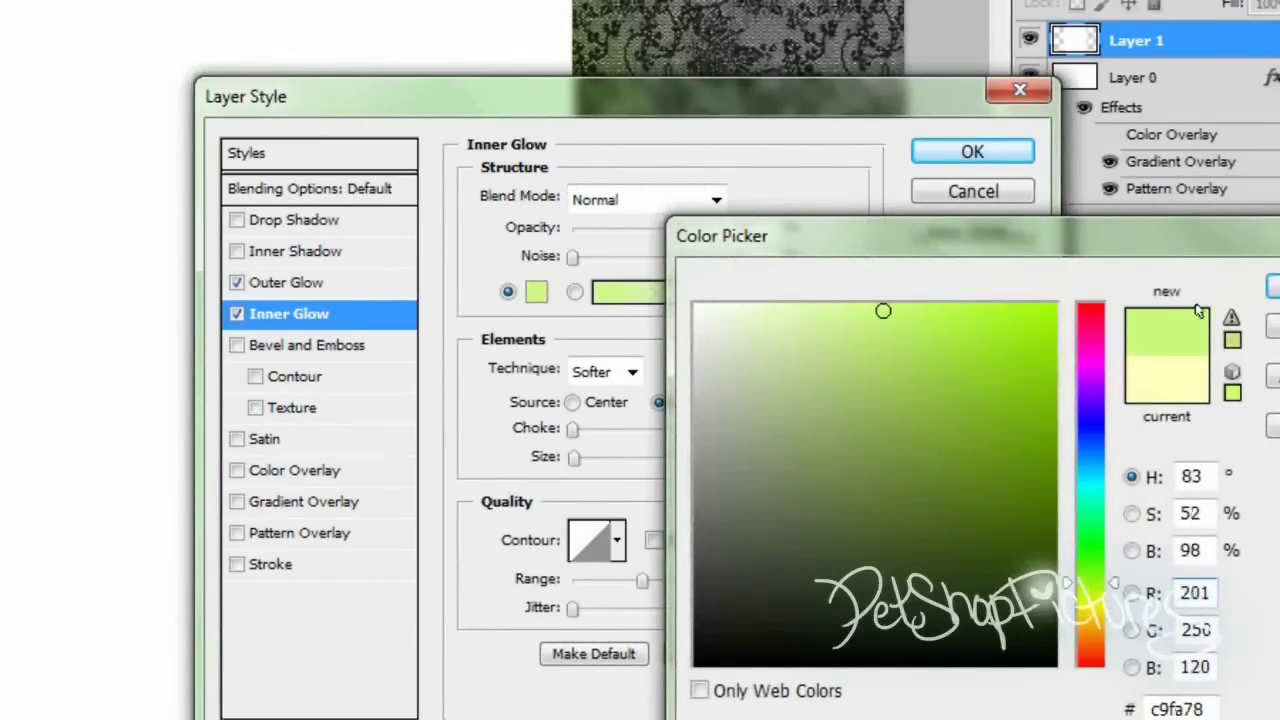
left_click(1270, 286)
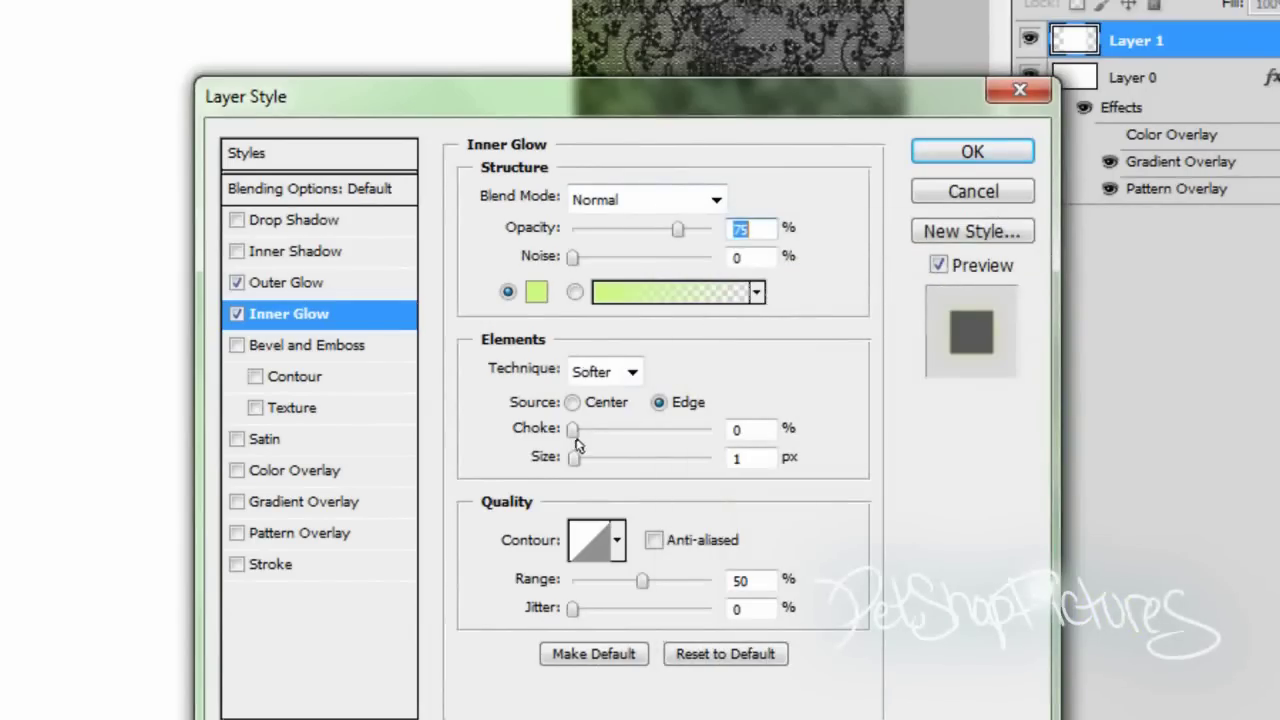
left_click_drag(573, 457, 672, 457)
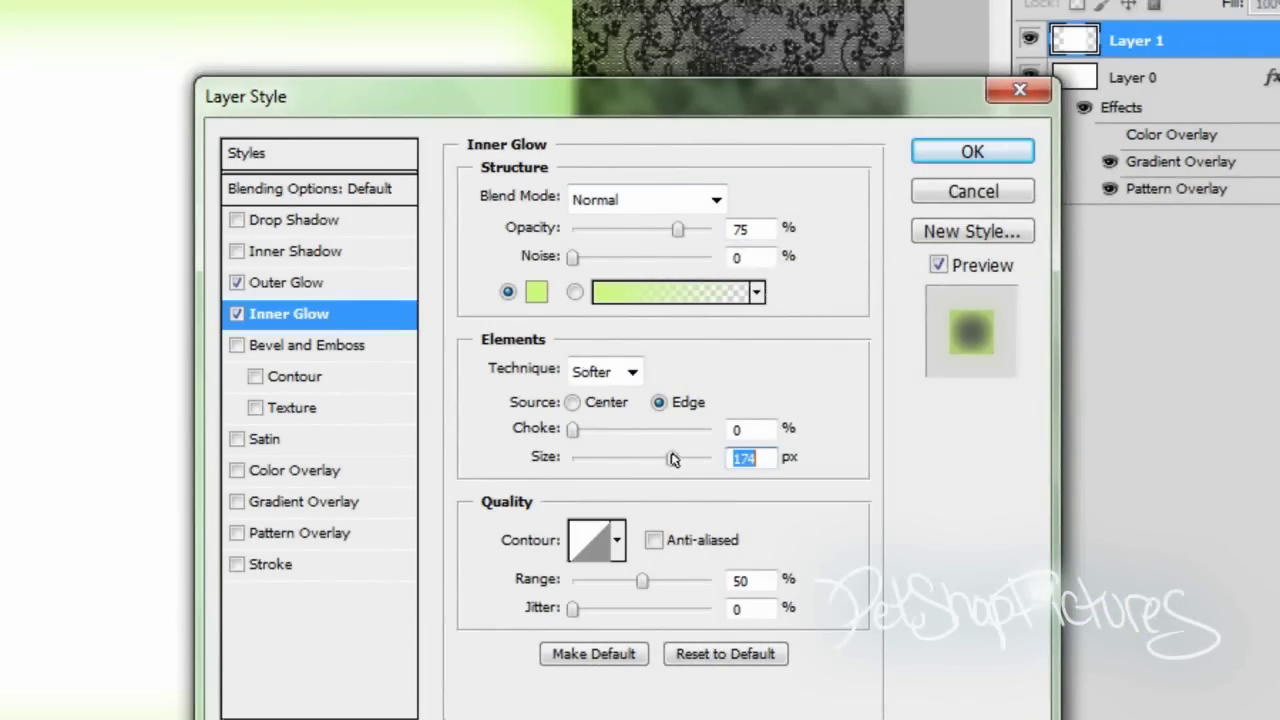
left_click_drag(641, 231, 634, 230)
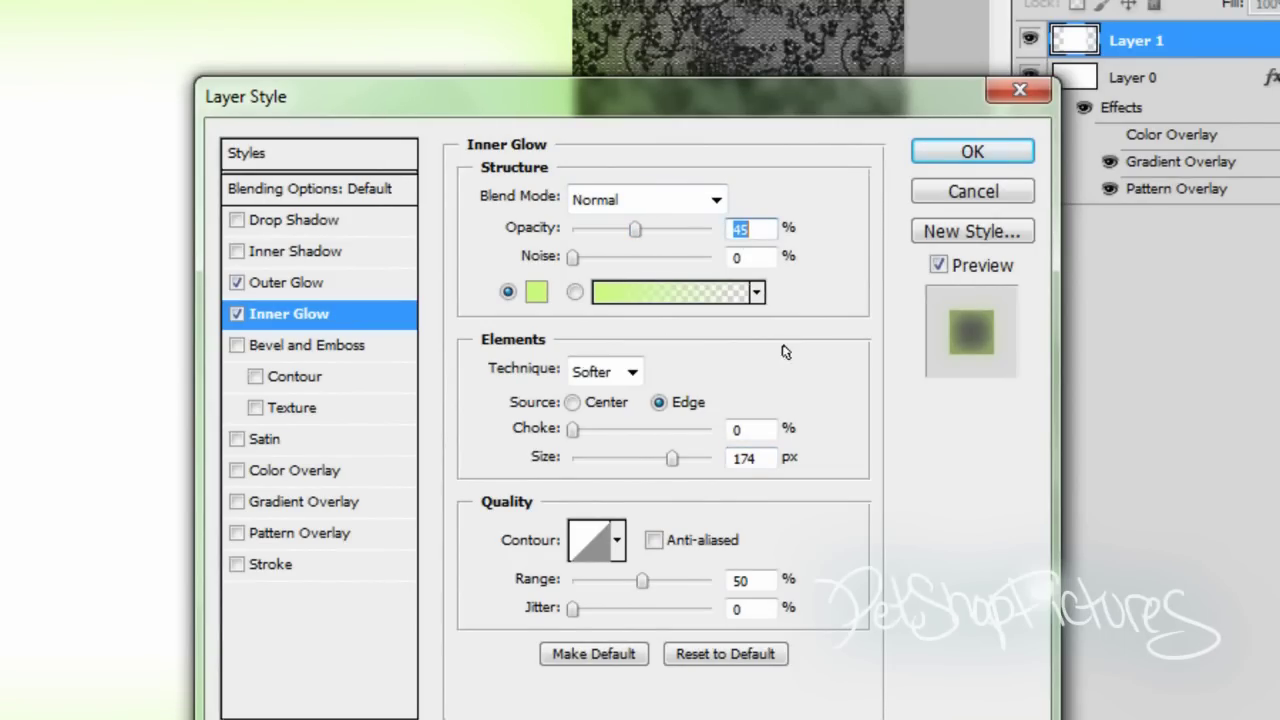
Add a white stroke to Layer 1 with a size of 4 px, positioned outside.
left_click(270, 565)
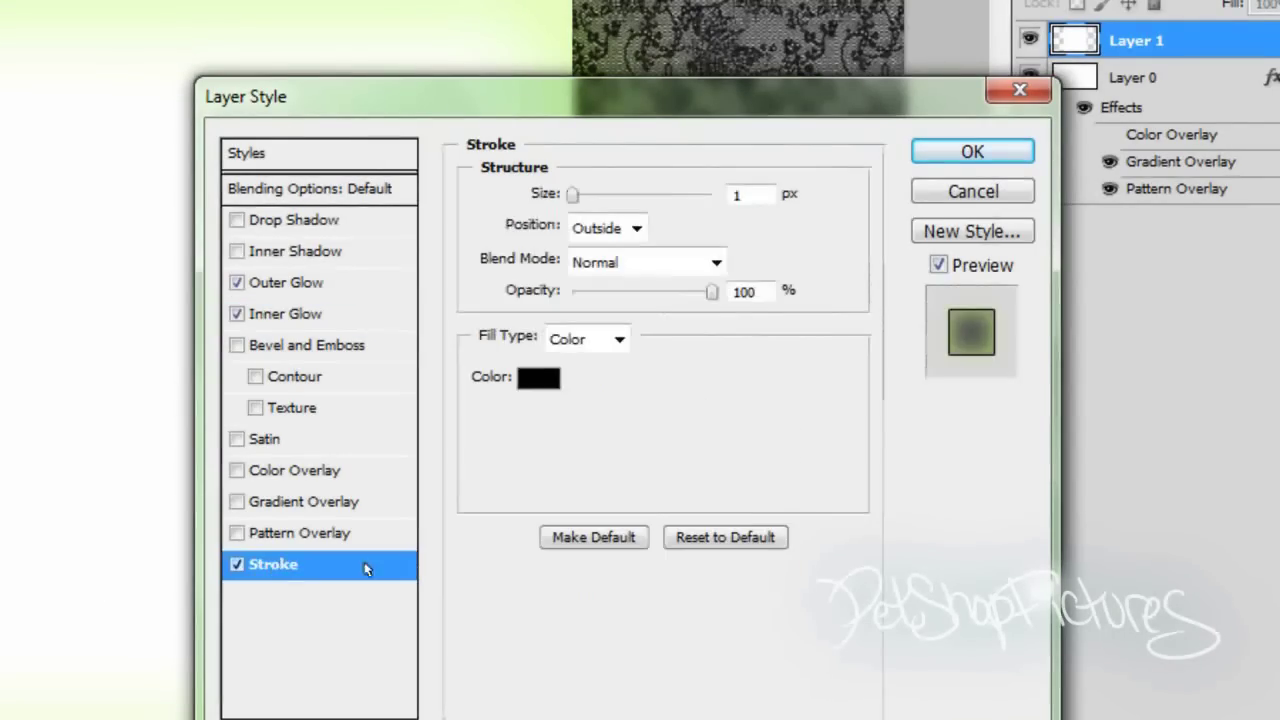
left_click(538, 376)
left_click_drag(775, 353, 694, 303)
left_click(1270, 286)
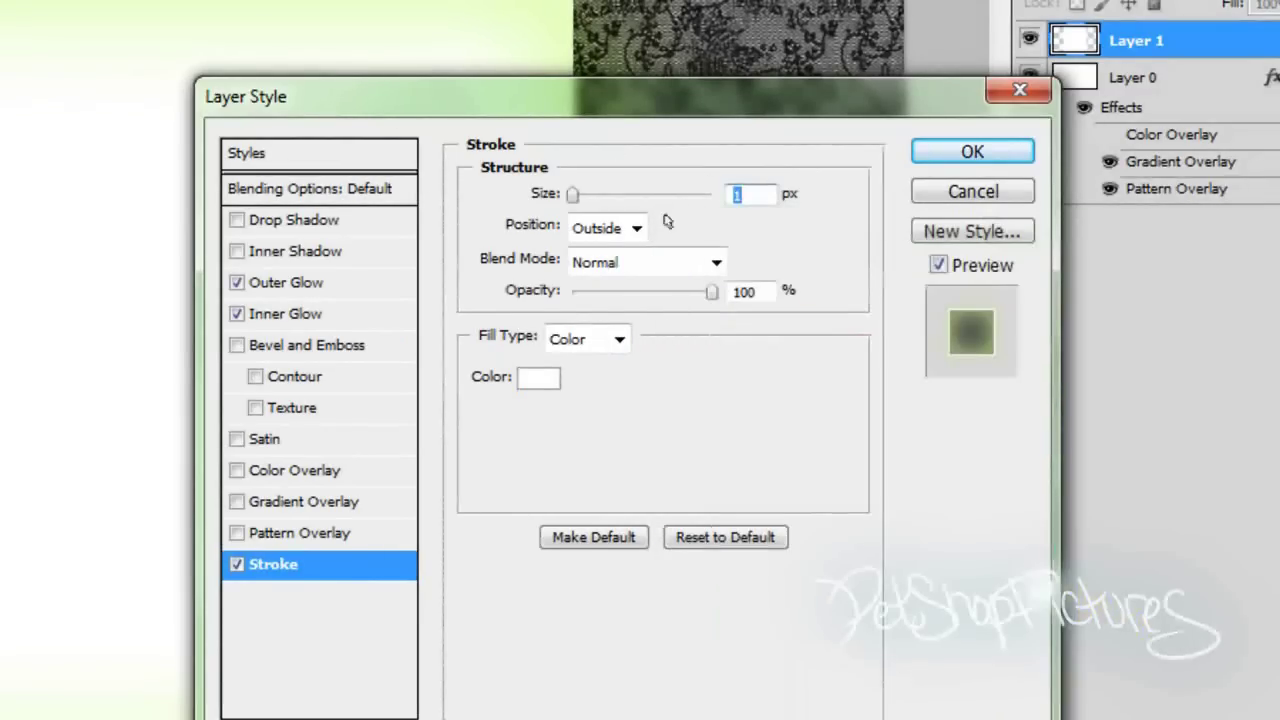
type("3")
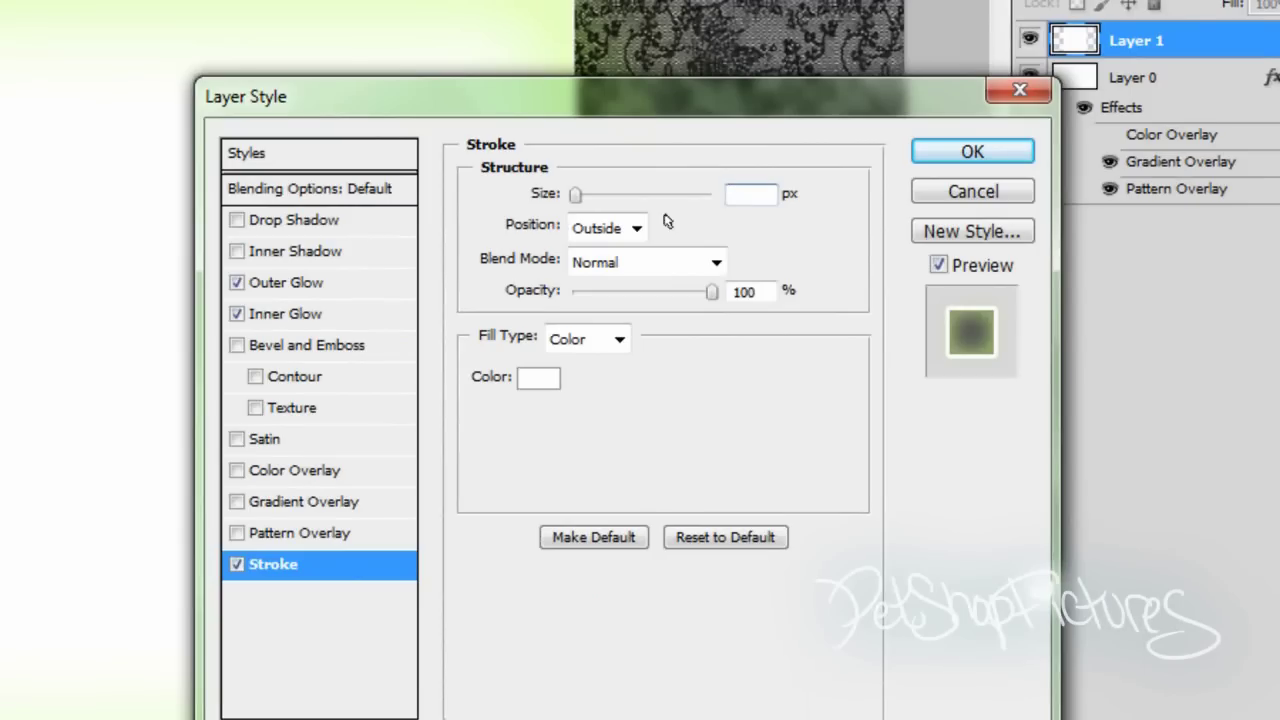
type("4")
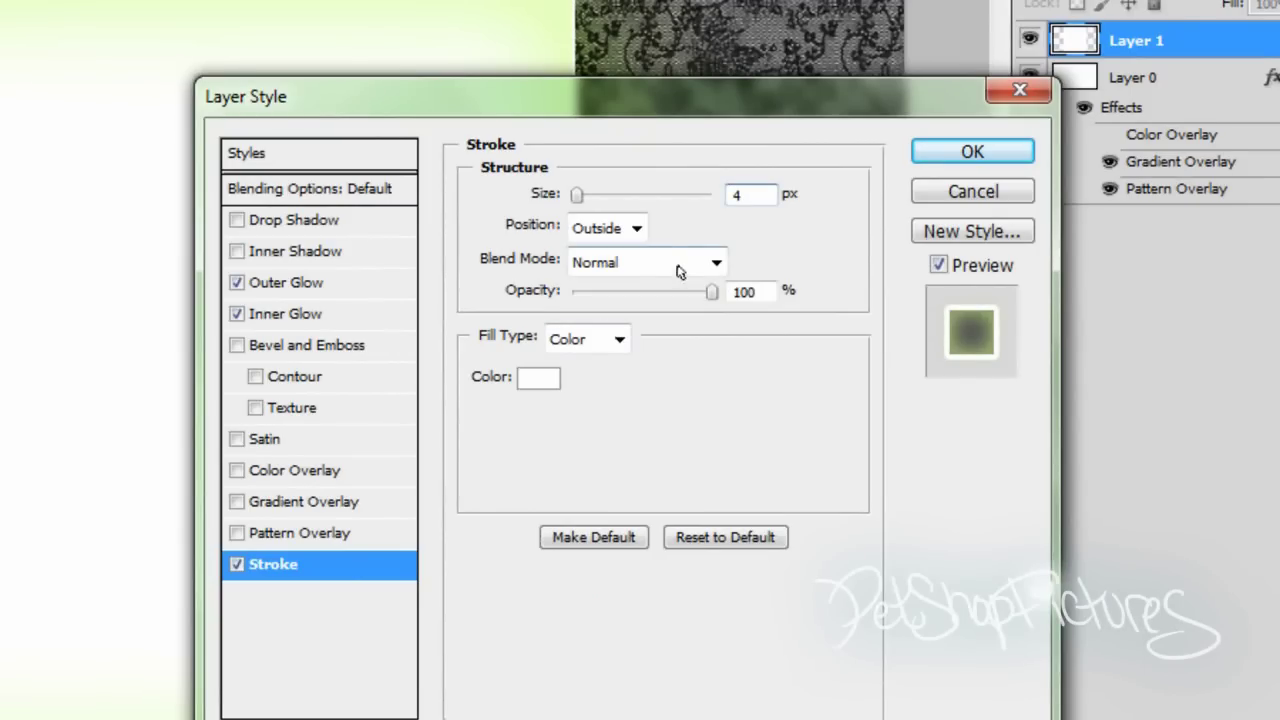
left_click(638, 229)
left_click(638, 229)
Set the stroke's blend mode to Overlay and its opacity to 53%, and apply the layer style.
left_click(660, 260)
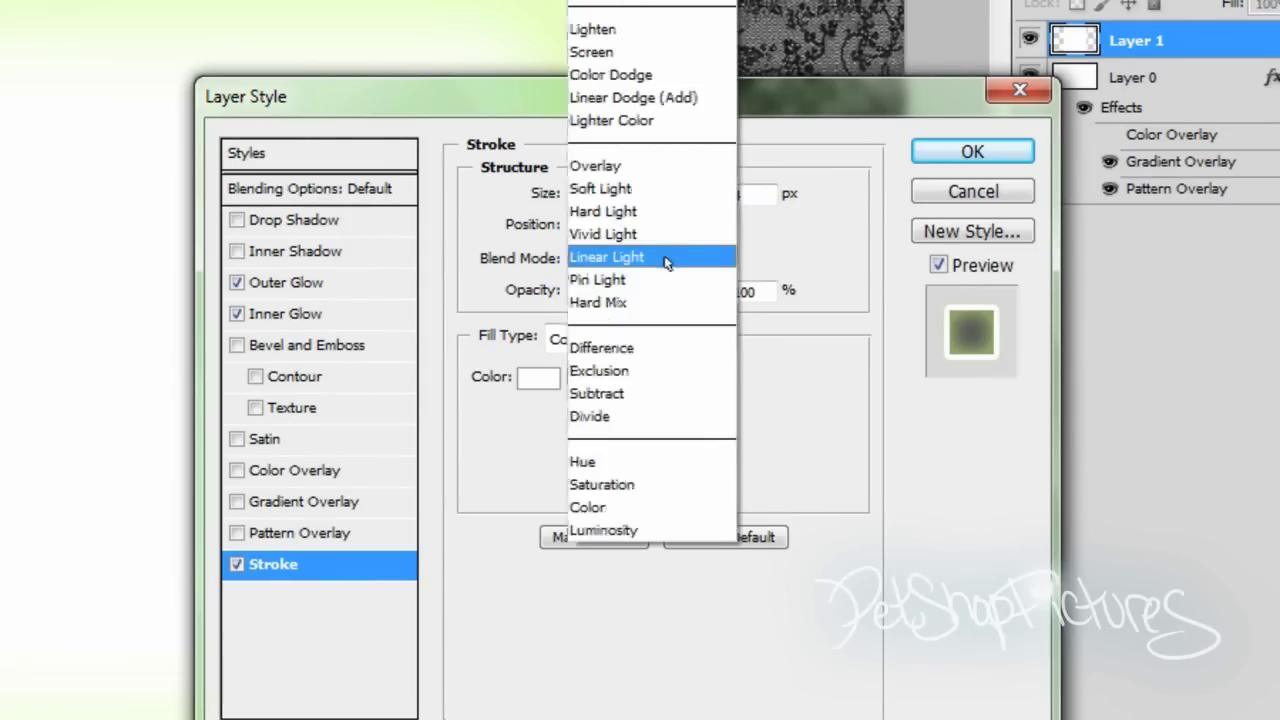
left_click(630, 166)
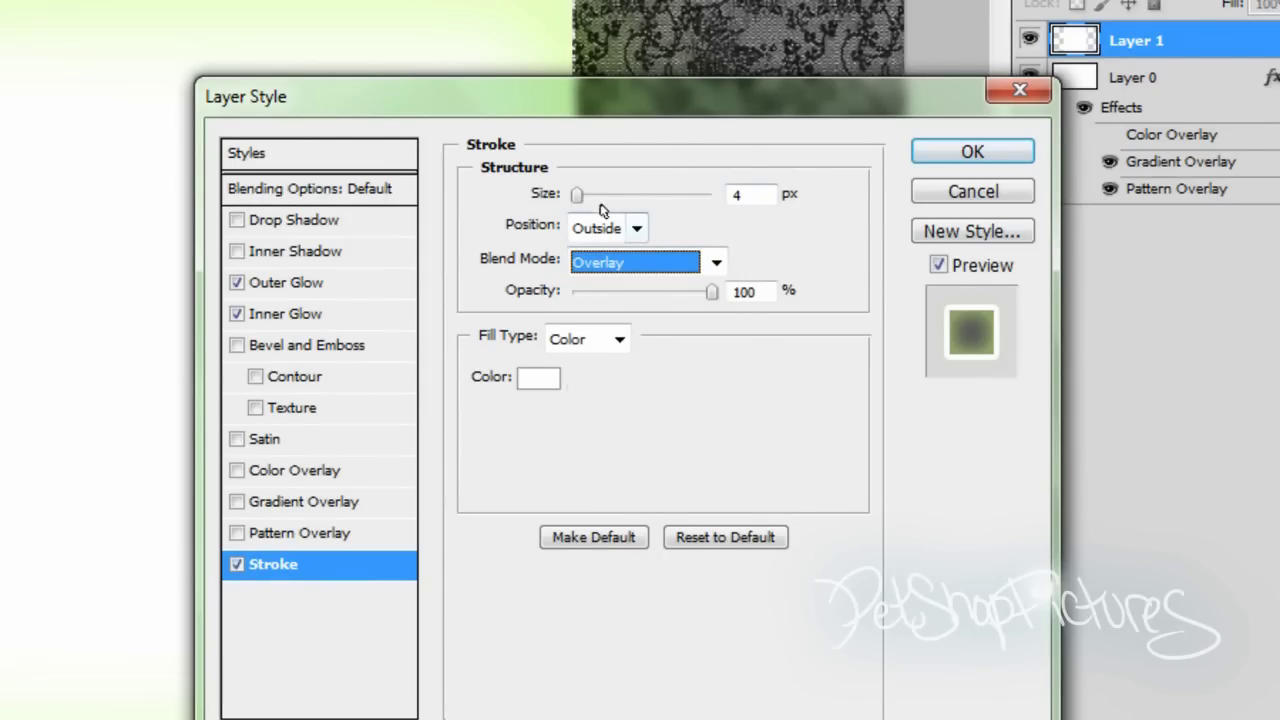
left_click(669, 291)
left_click_drag(669, 291, 647, 291)
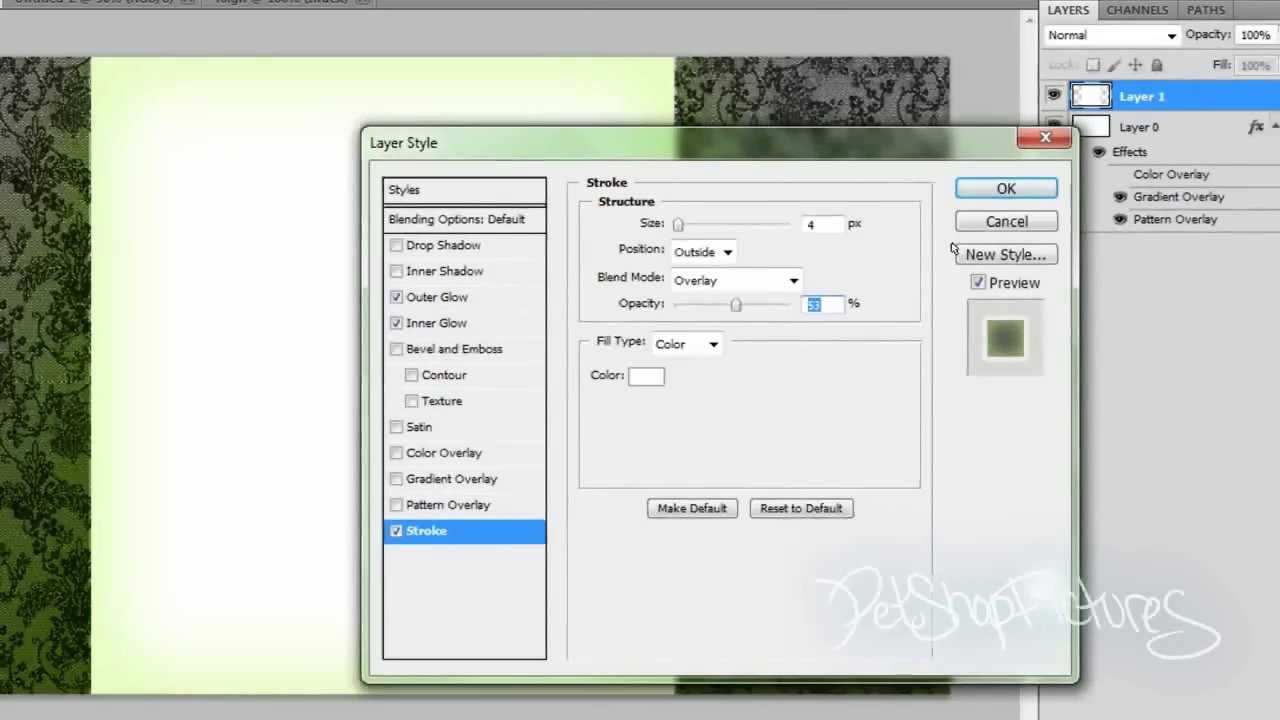
left_click(1006, 188)
Lower Layer 1's opacity to 89%.
left_click(1279, 34)
left_click_drag(1279, 70, 1265, 70)
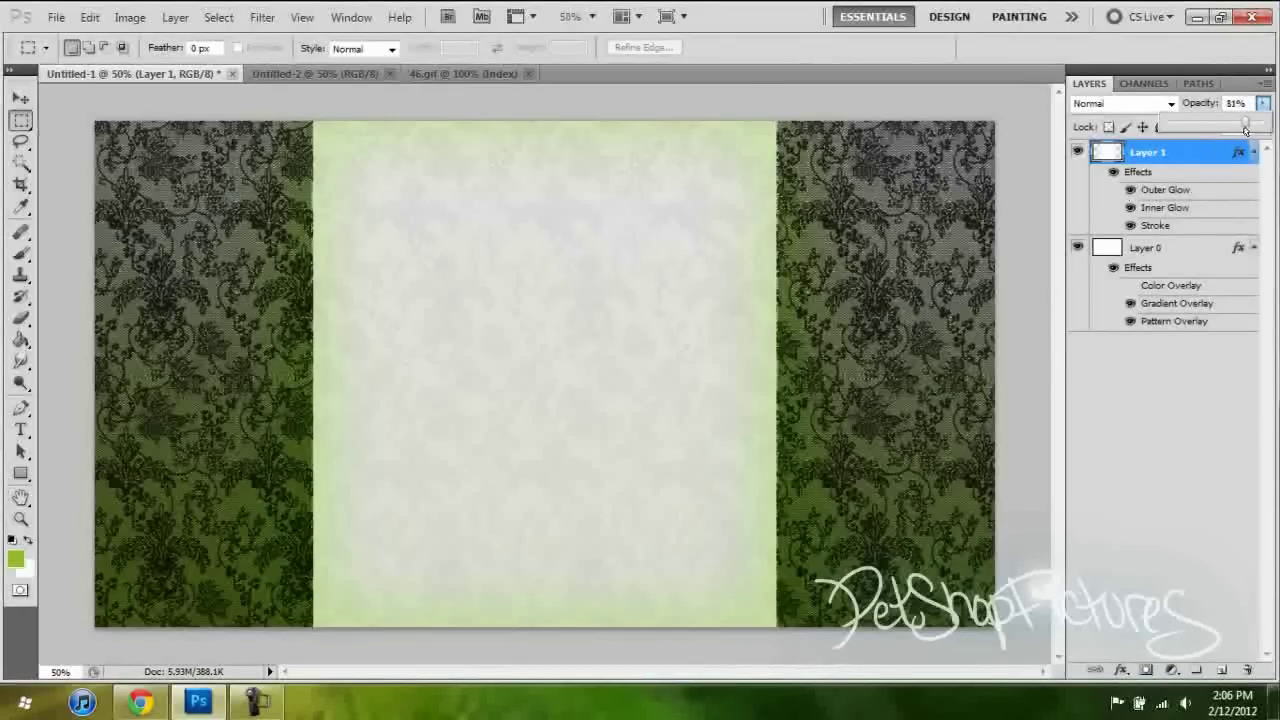
left_click_drag(1245, 130, 1249, 127)
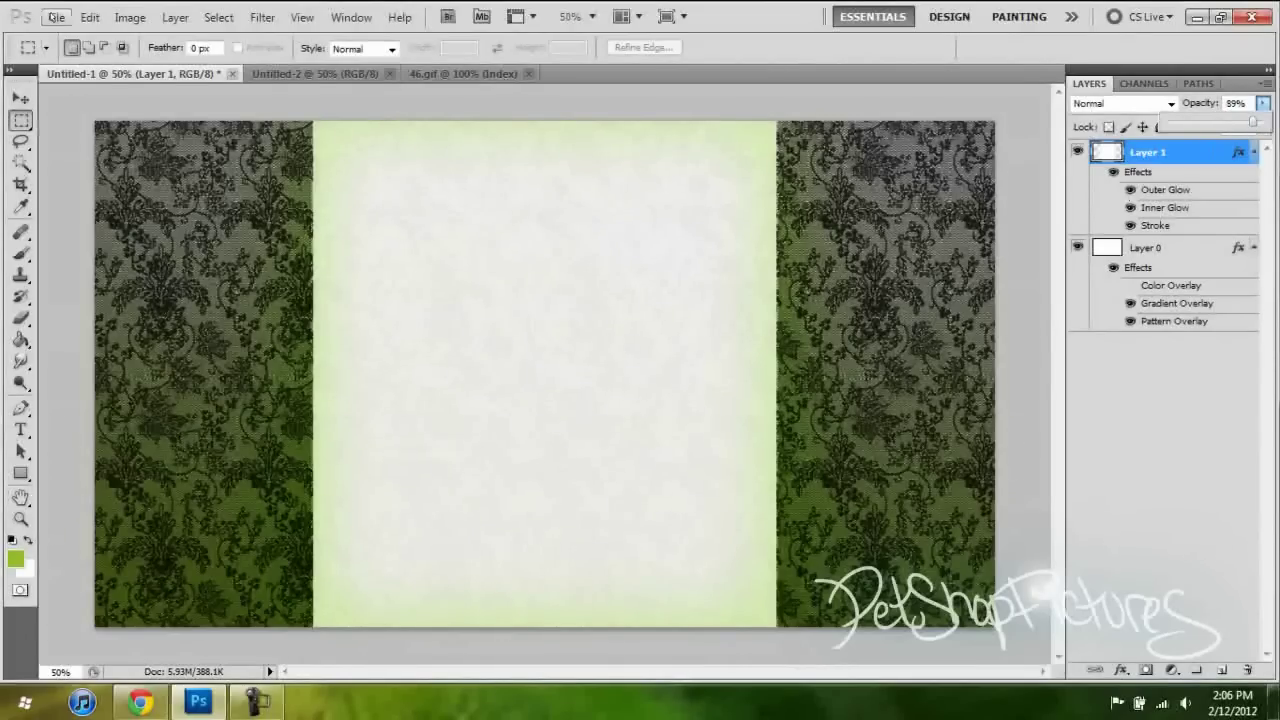
Open the image Littlest Pet Shop #2073 from the LPS folder inside YouTube Stuff in the Pictures library.
left_click(56, 17)
left_click(96, 58)
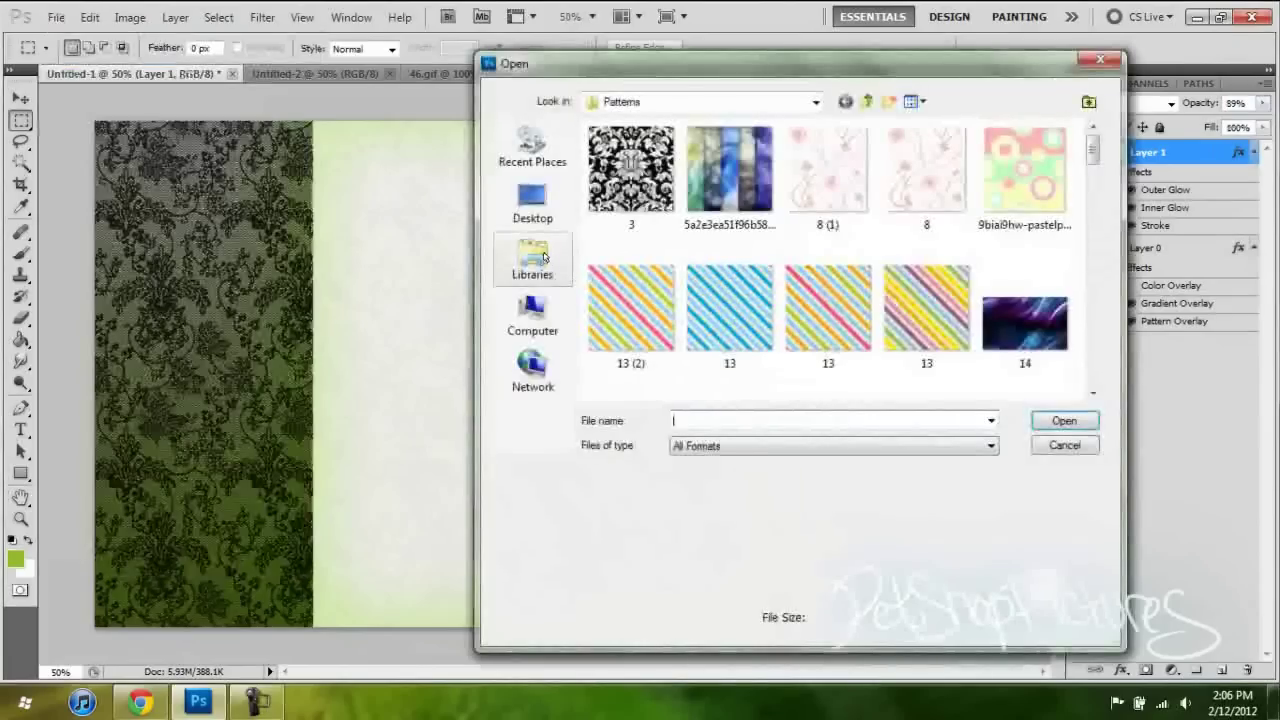
left_click(534, 260)
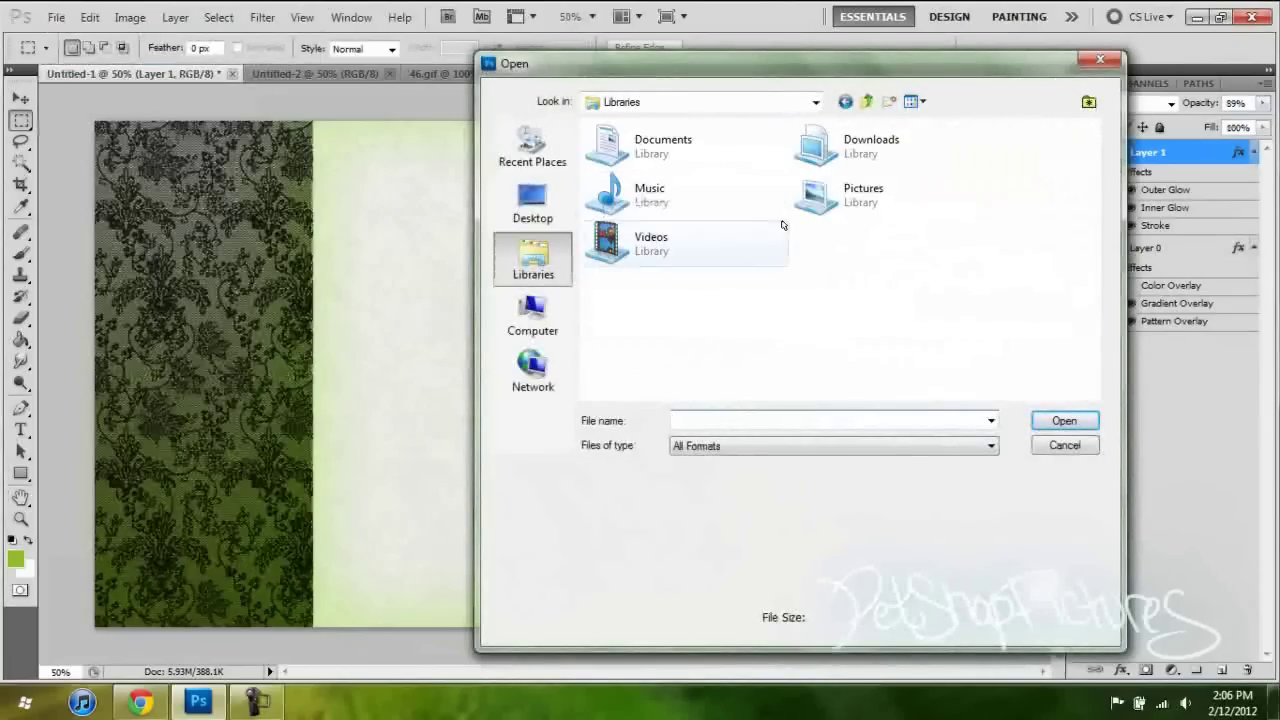
left_click(850, 195)
double_click(857, 195)
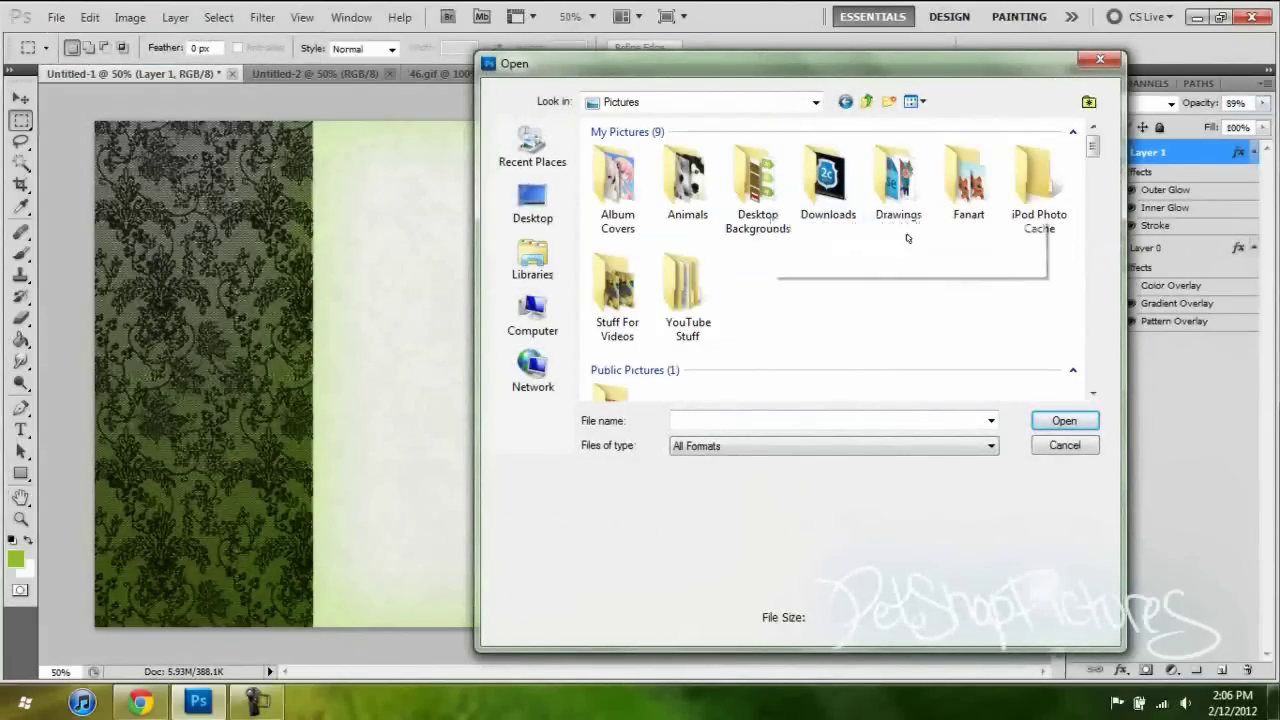
double_click(688, 285)
double_click(758, 165)
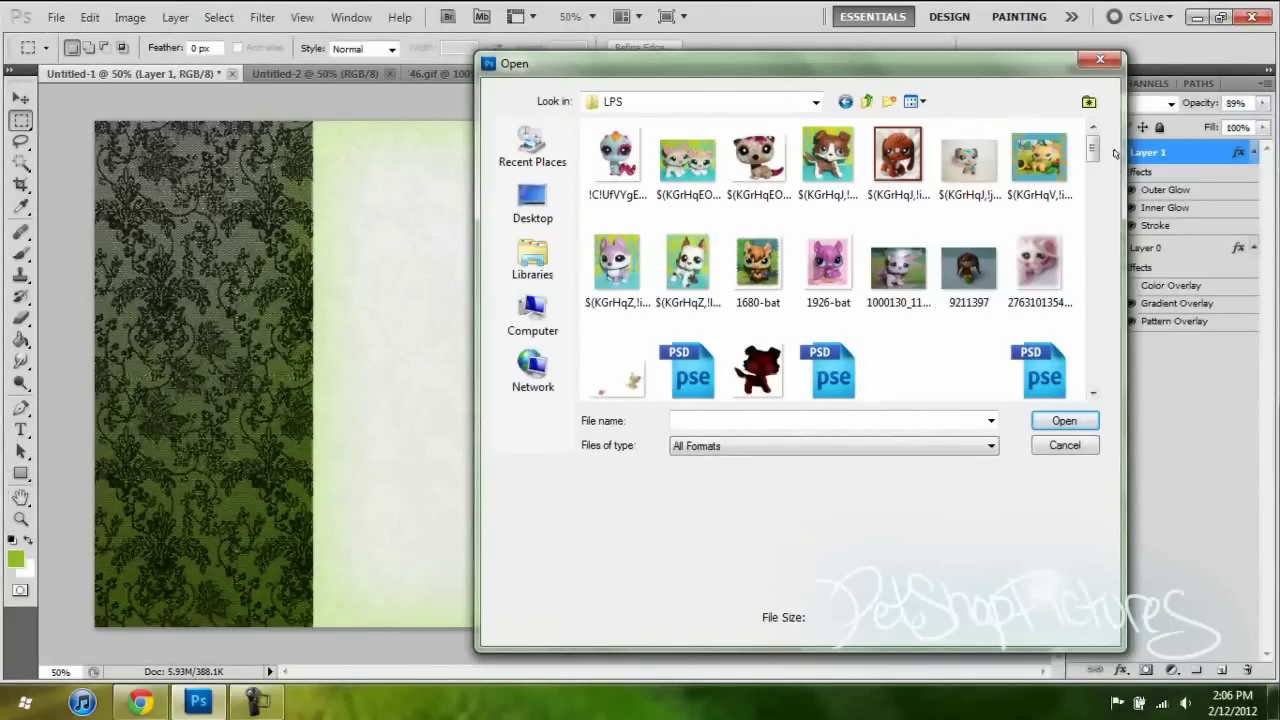
left_click_drag(1094, 155, 1092, 338)
left_click(617, 362)
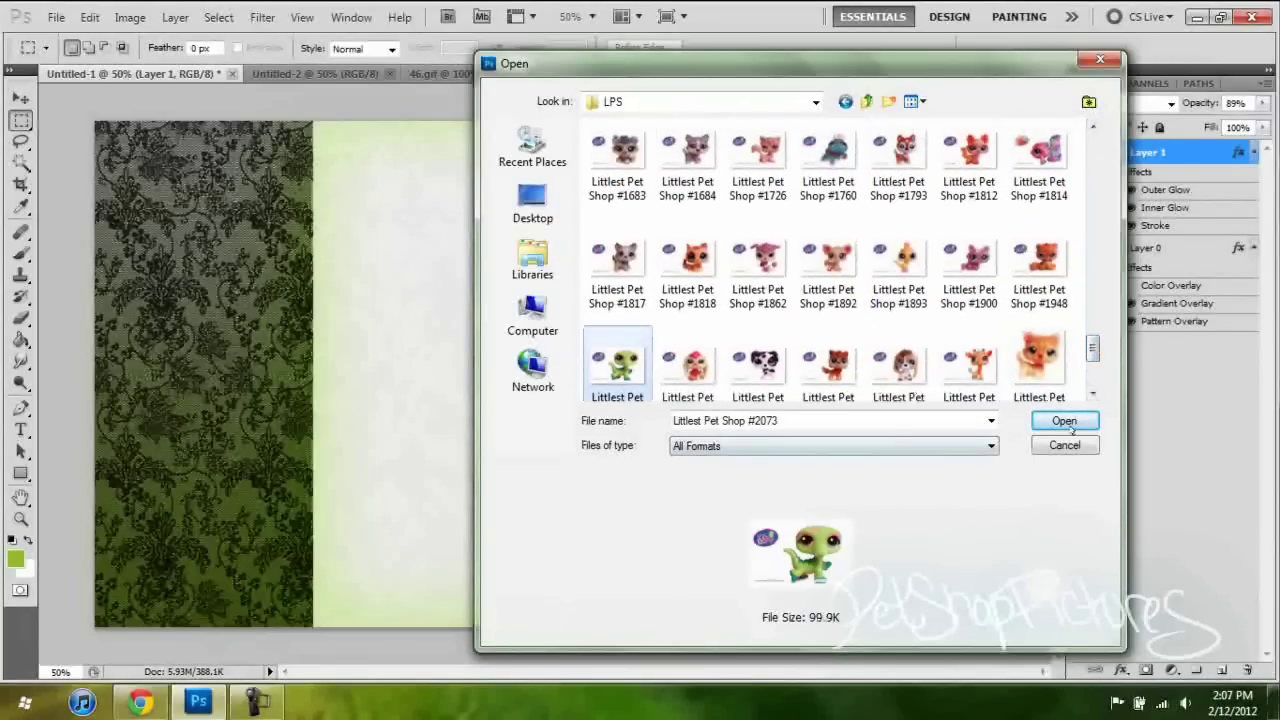
left_click(1068, 424)
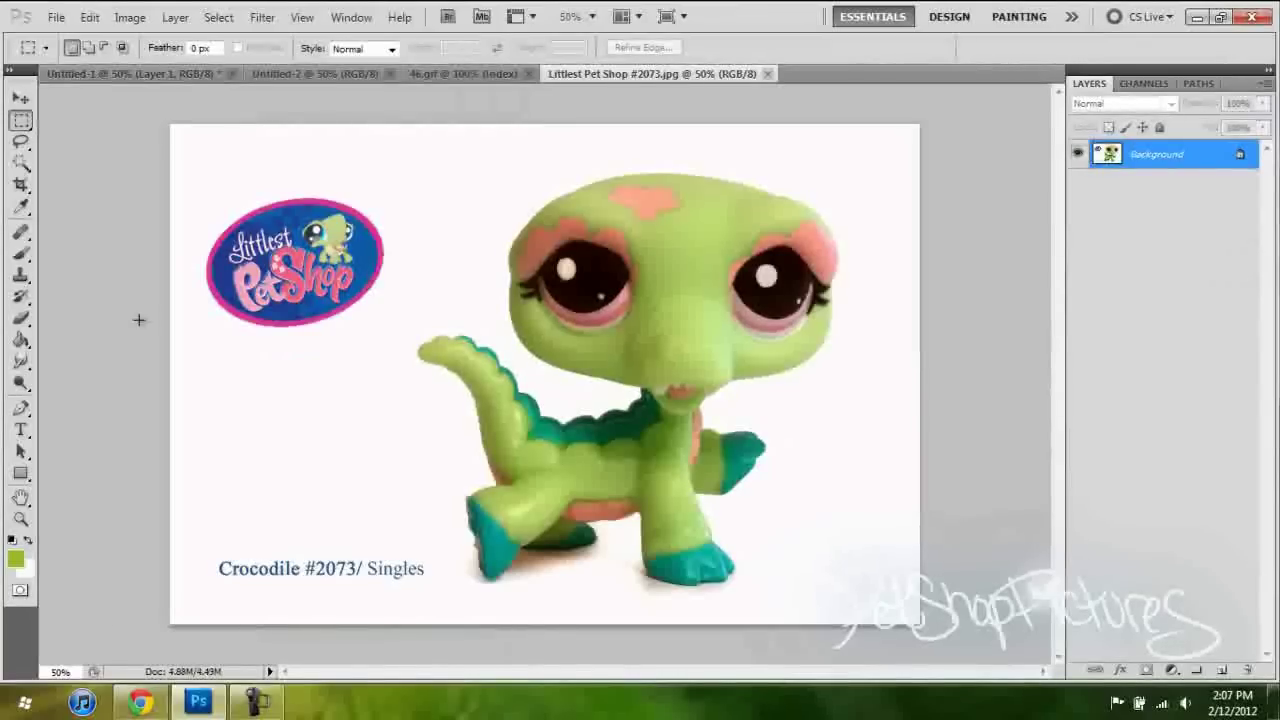
Select the white background around the crocodile, logo and caption with the Magic Wand, and step back one selection change.
left_click_drag(24, 168, 57, 187)
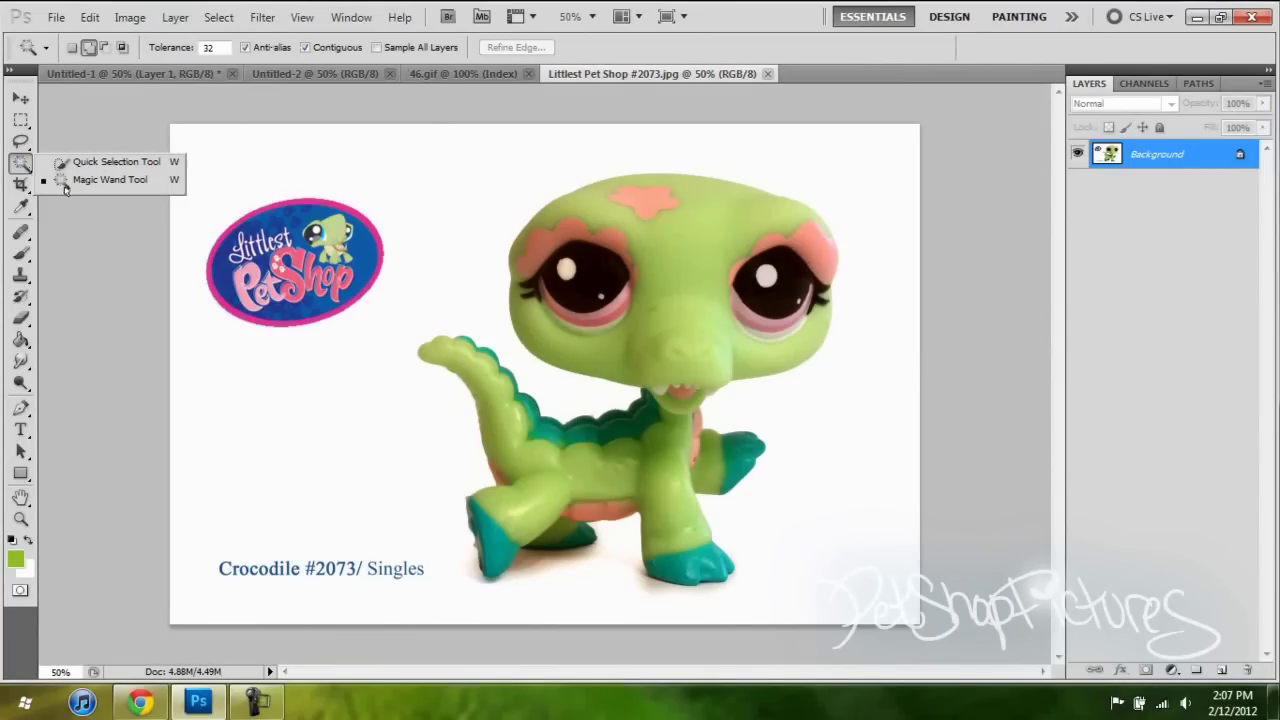
left_click(380, 427)
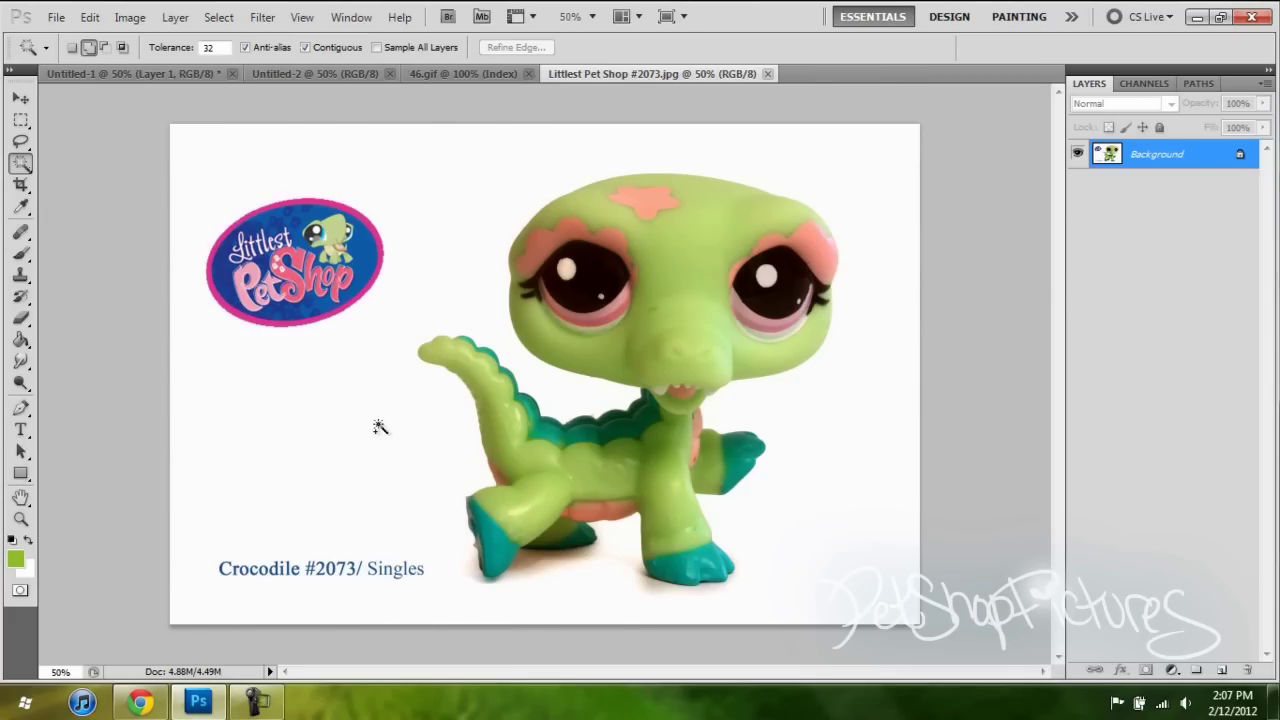
left_click(380, 427)
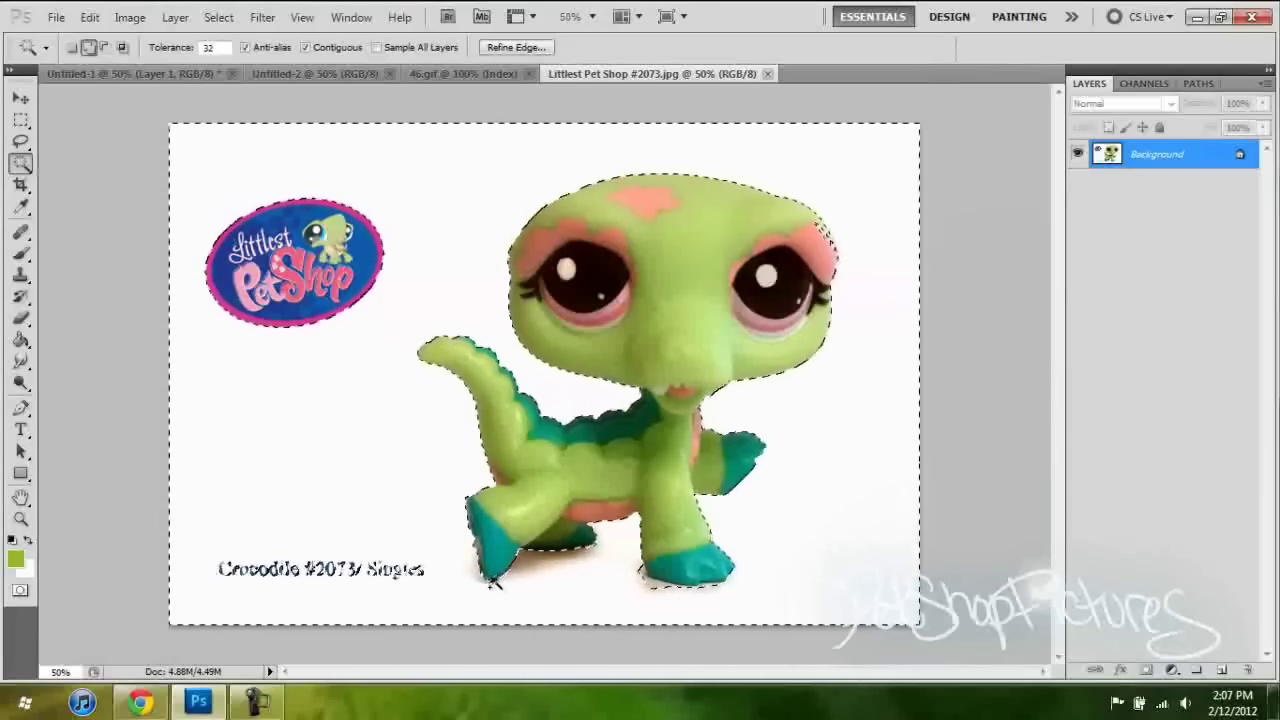
left_click(89, 17)
left_click(130, 69)
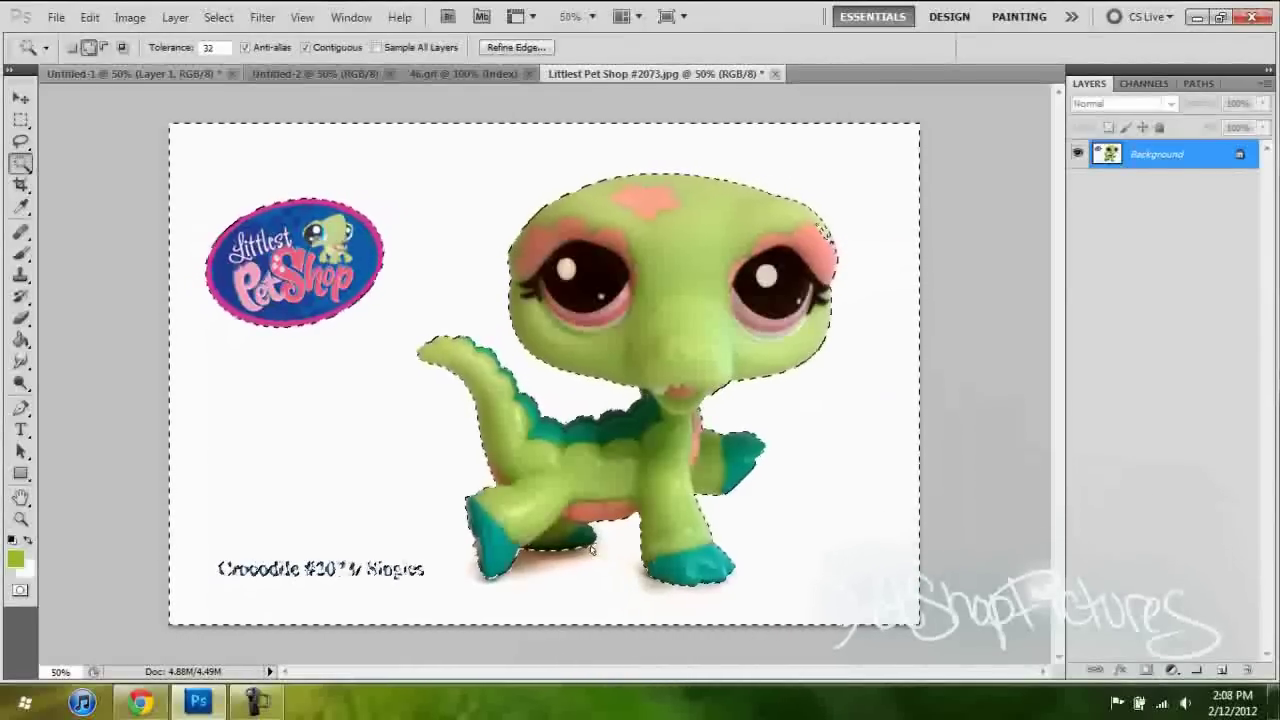
Make the Polygonal Lasso the active selection tool for the crocodile image.
left_click(20, 140)
left_click(71, 157)
left_click(22, 143)
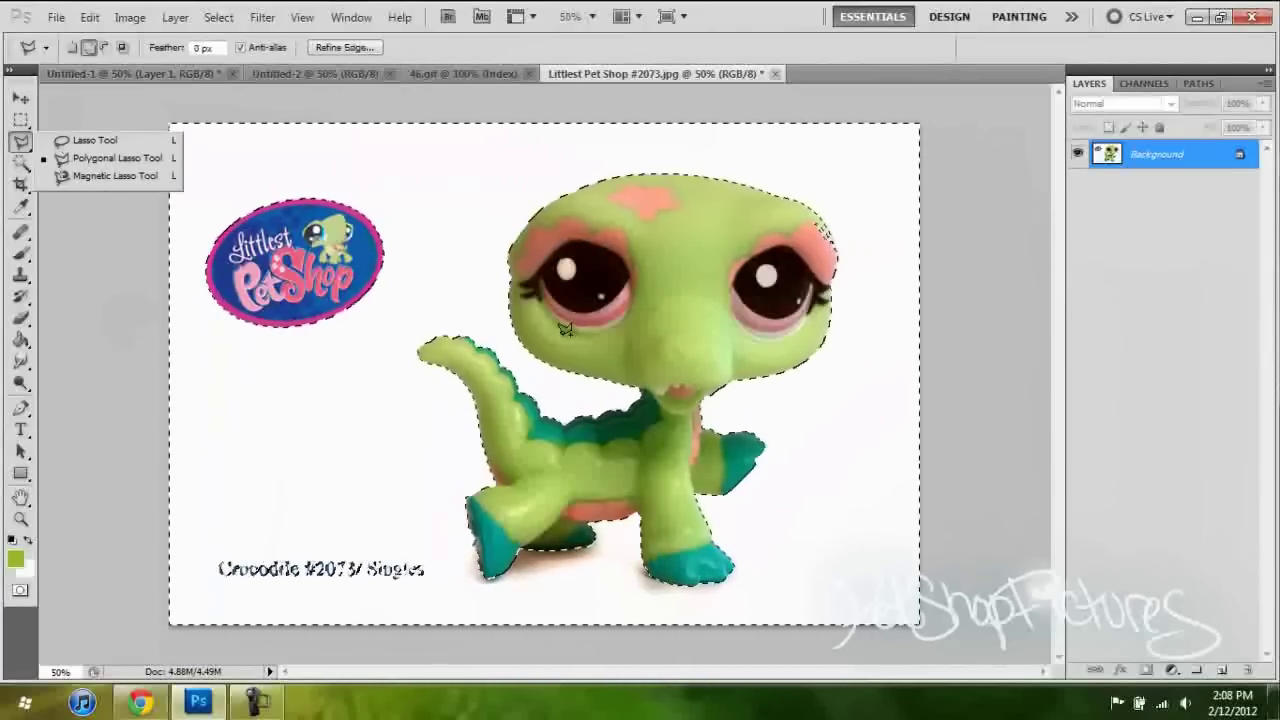
left_click(98, 80)
left_click(98, 76)
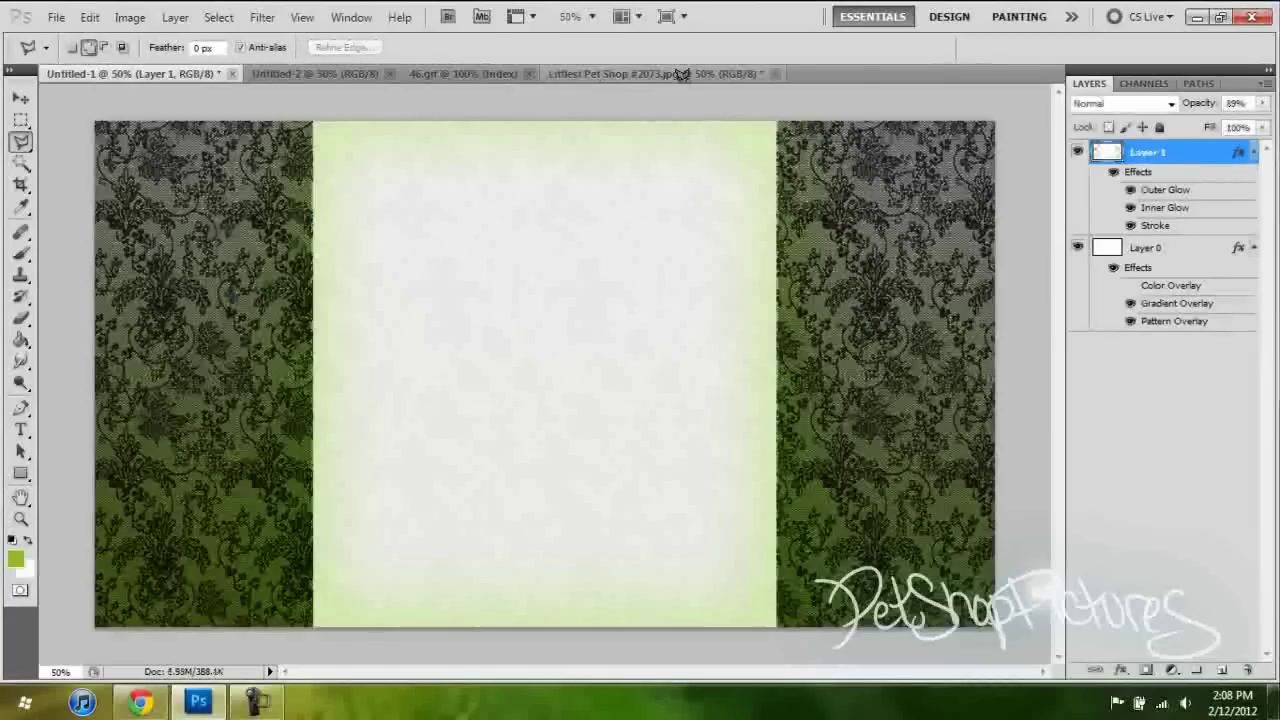
key("ctrl+c")
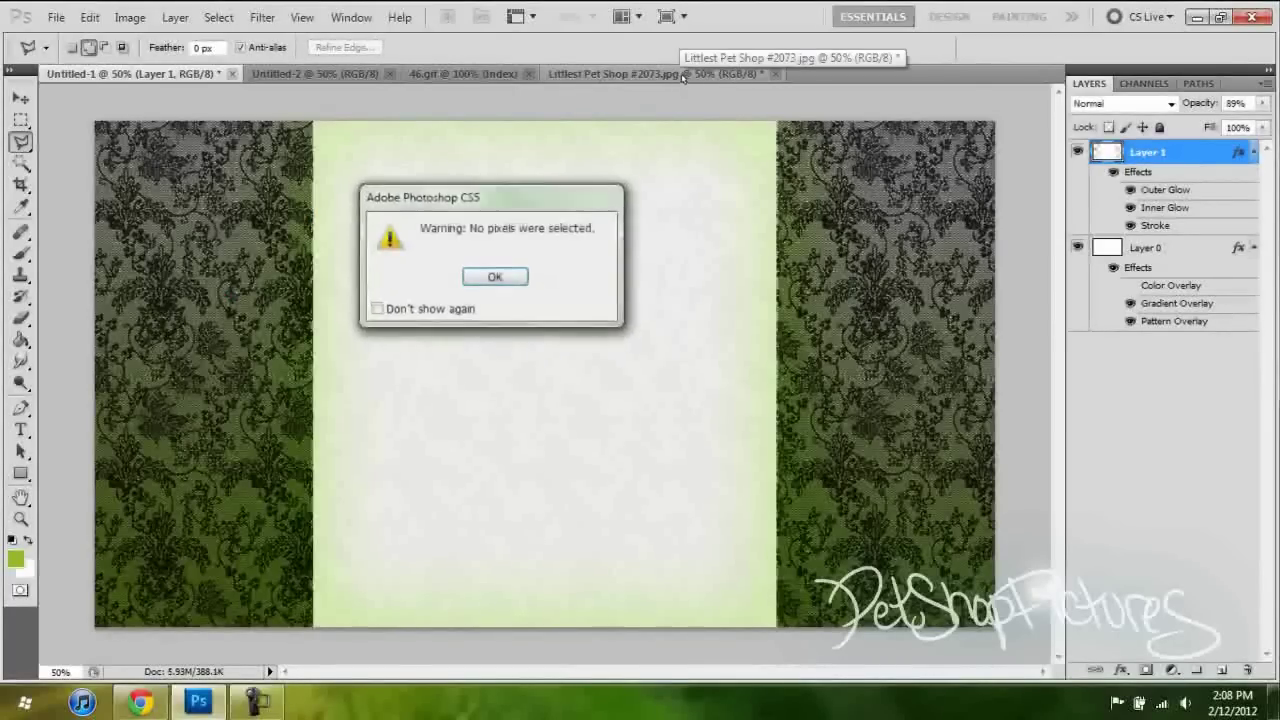
left_click(495, 277)
left_click(655, 73)
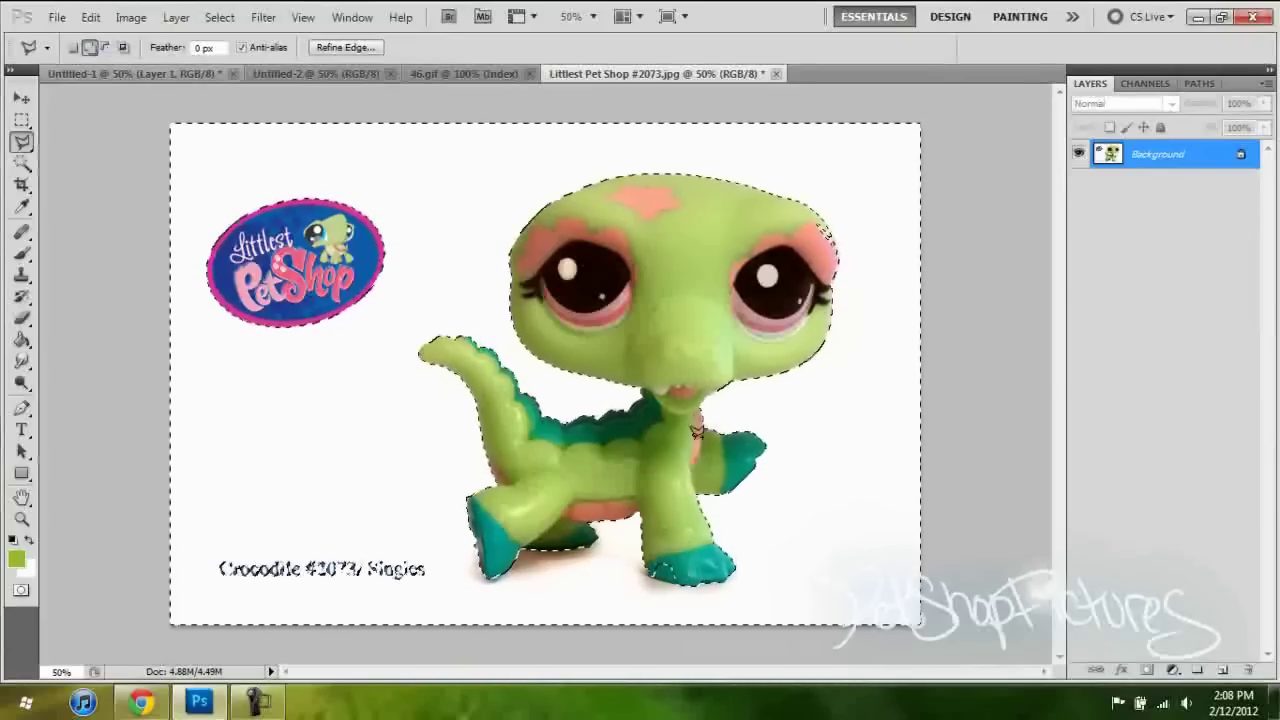
Subtract the stray area above the crocodile's eye at the head's edge from the selection with the Polygonal Lasso.
left_click(130, 17)
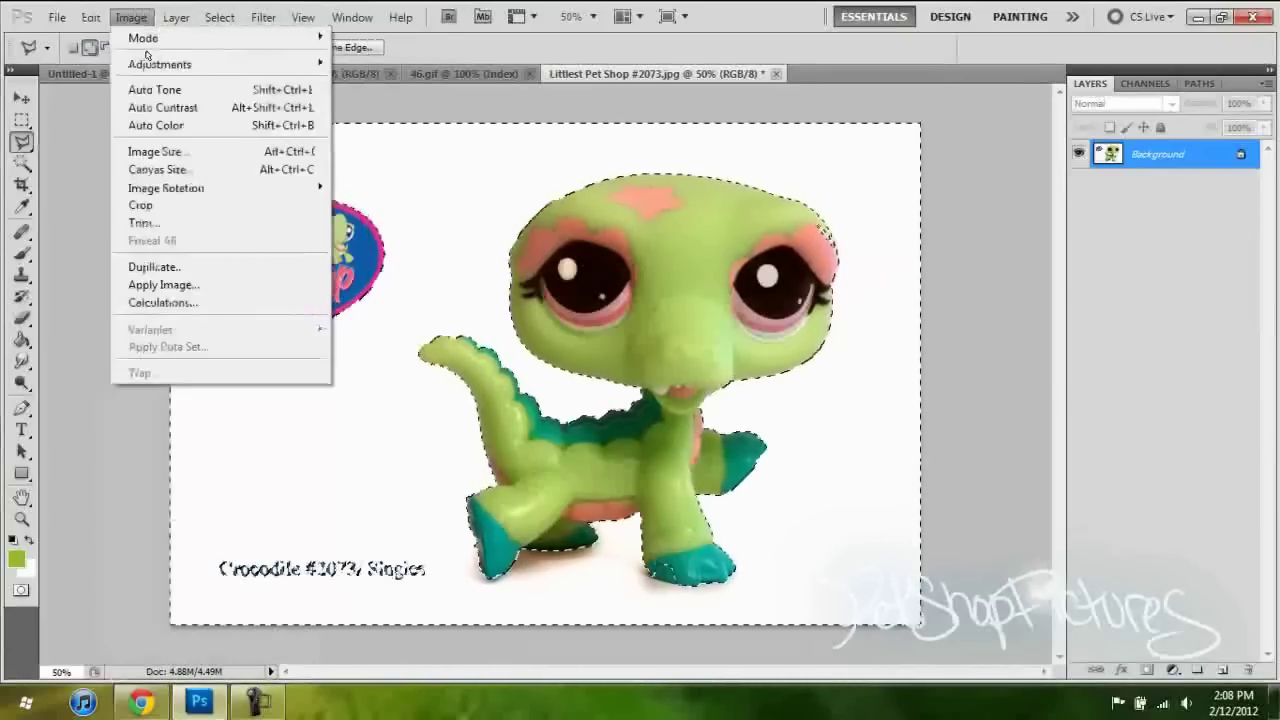
mouse_move(90, 17)
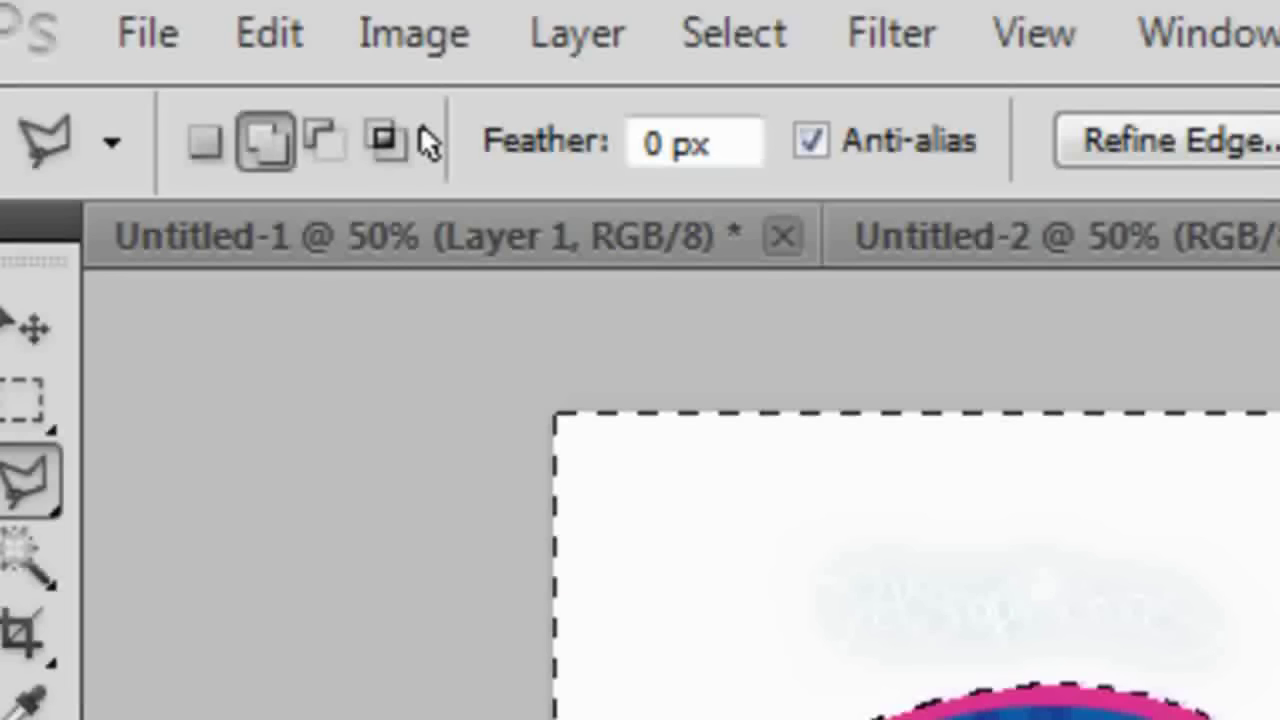
left_click(322, 145)
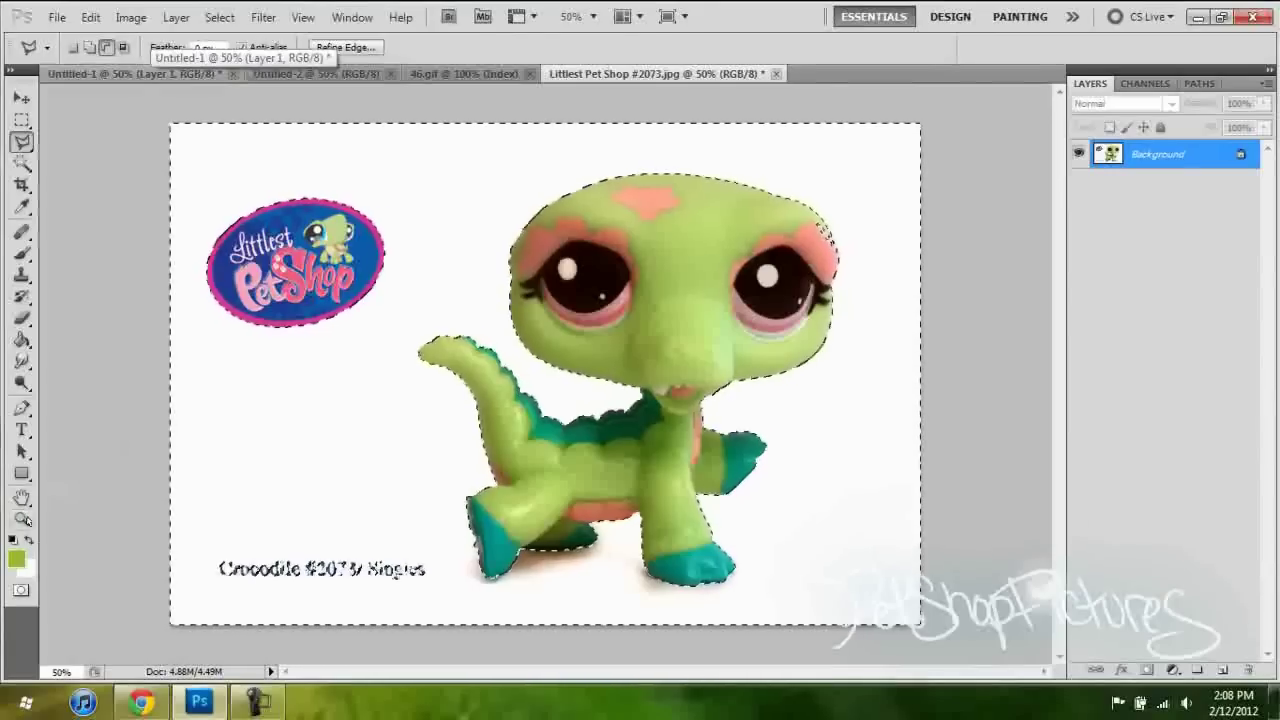
key("z")
left_click_drag(899, 239, 778, 260)
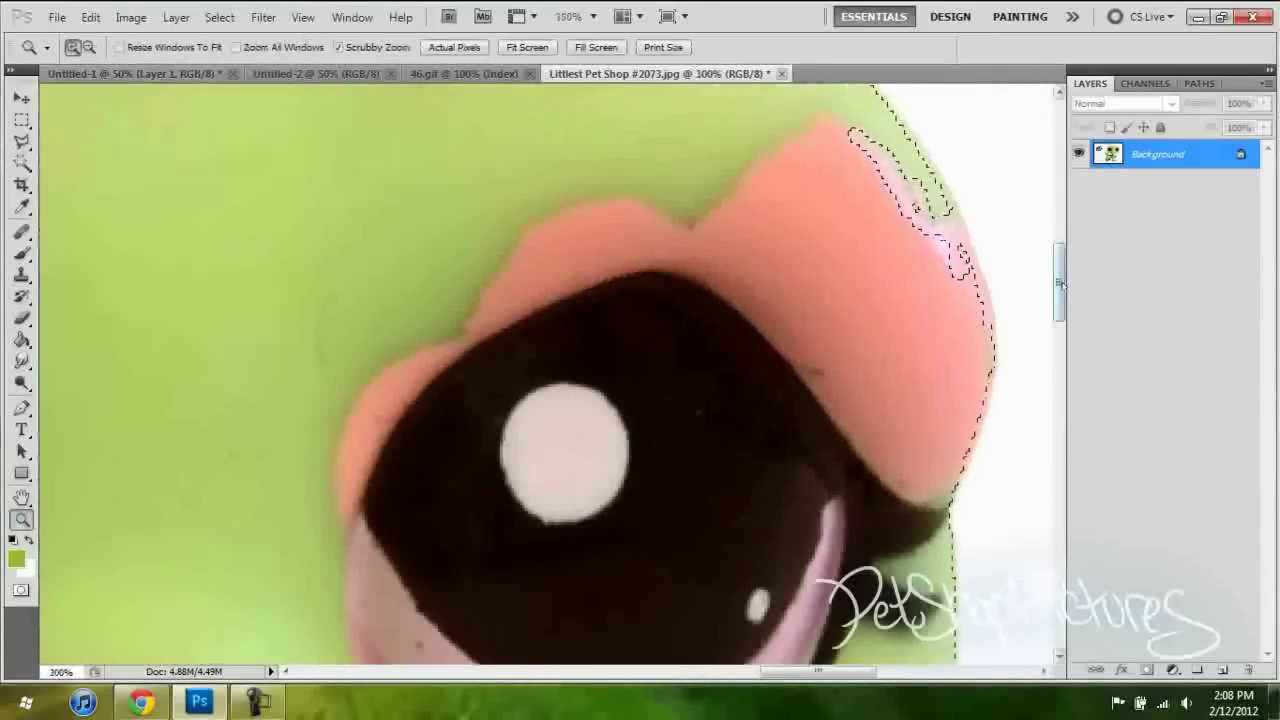
scroll(1060, 280, "up", 2)
left_click(22, 141)
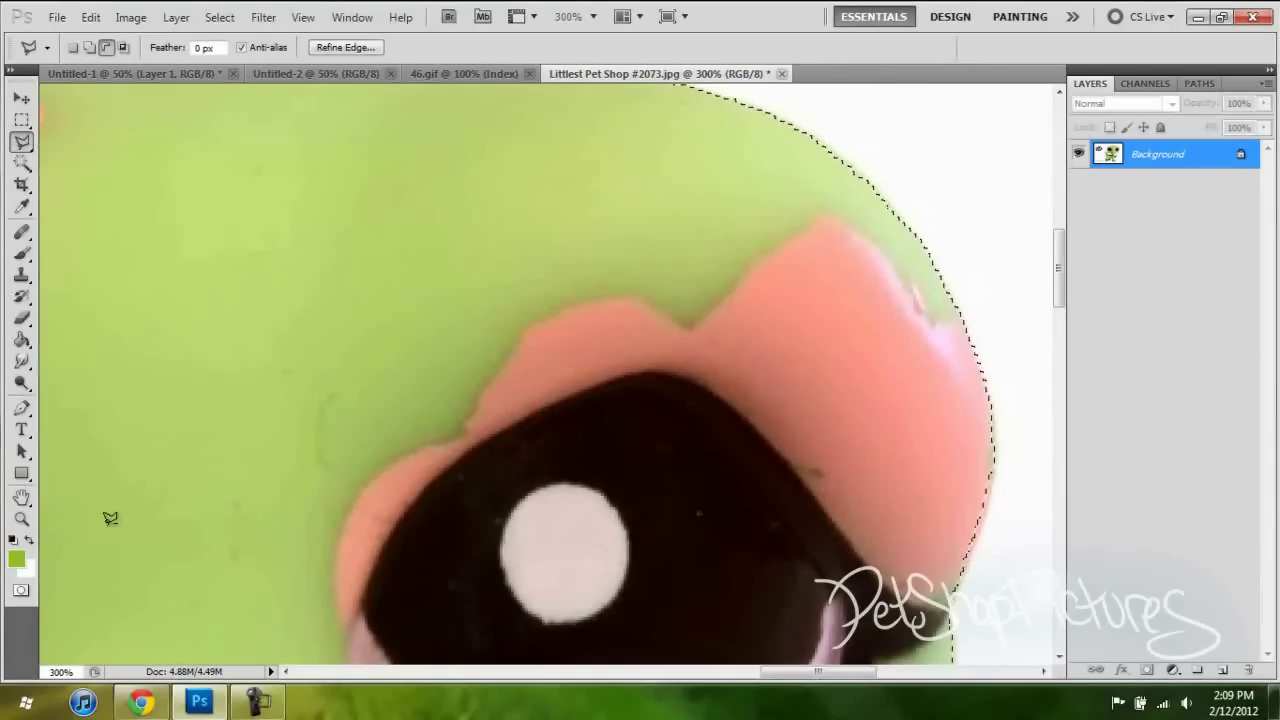
Invert the selection so that the crocodile, logo and caption are selected instead of the white background.
left_click(22, 519)
left_click(186, 271, "alt")
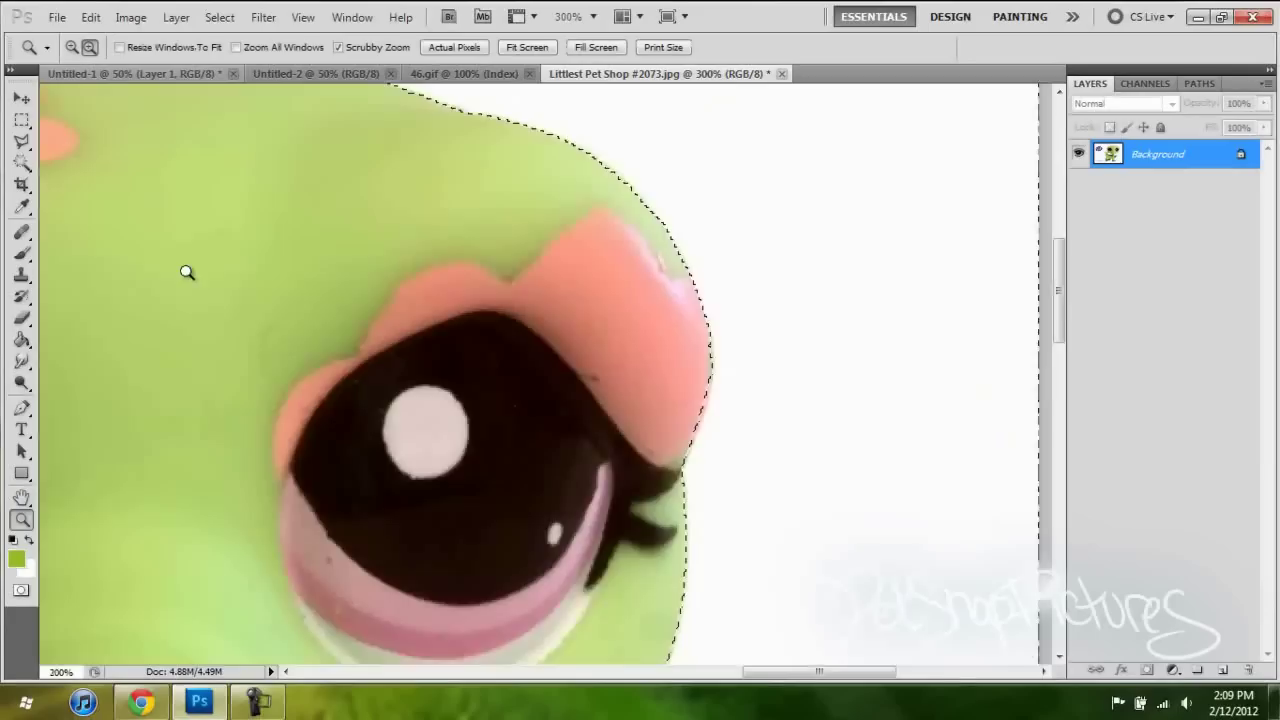
left_click(168, 377, "alt")
left_click(168, 377, "alt")
left_click(134, 449, "alt")
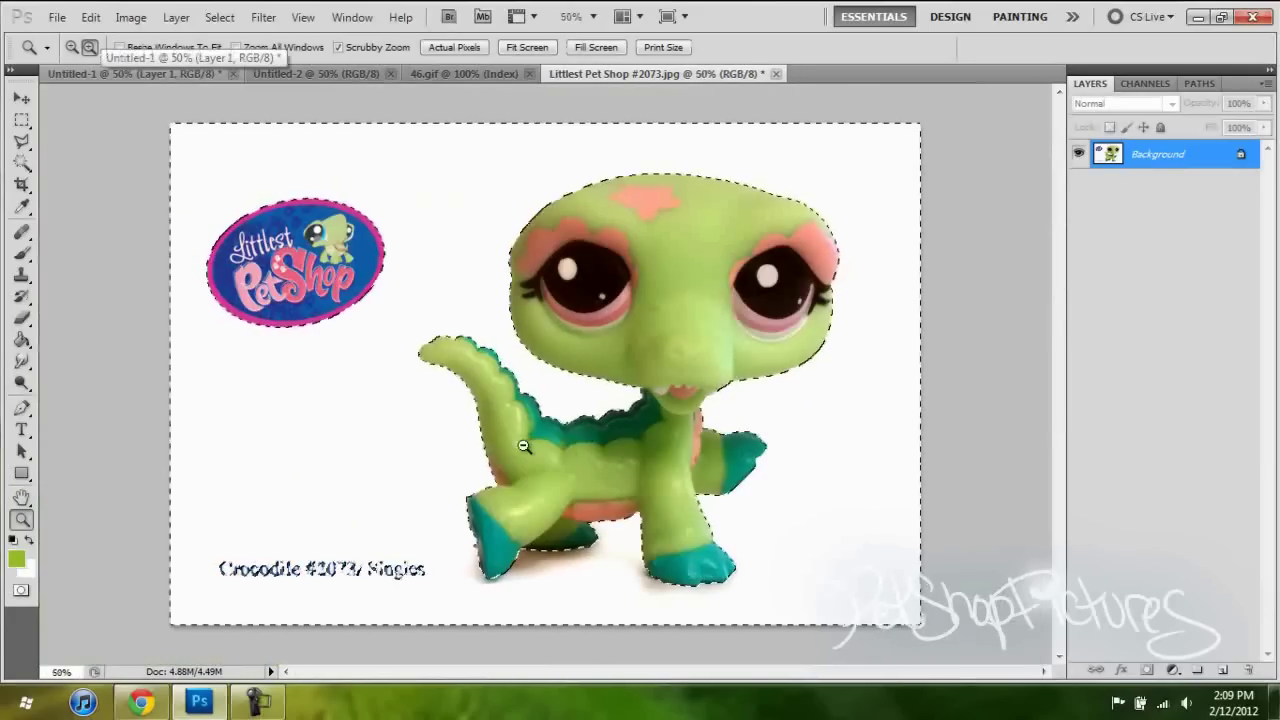
left_click(22, 141)
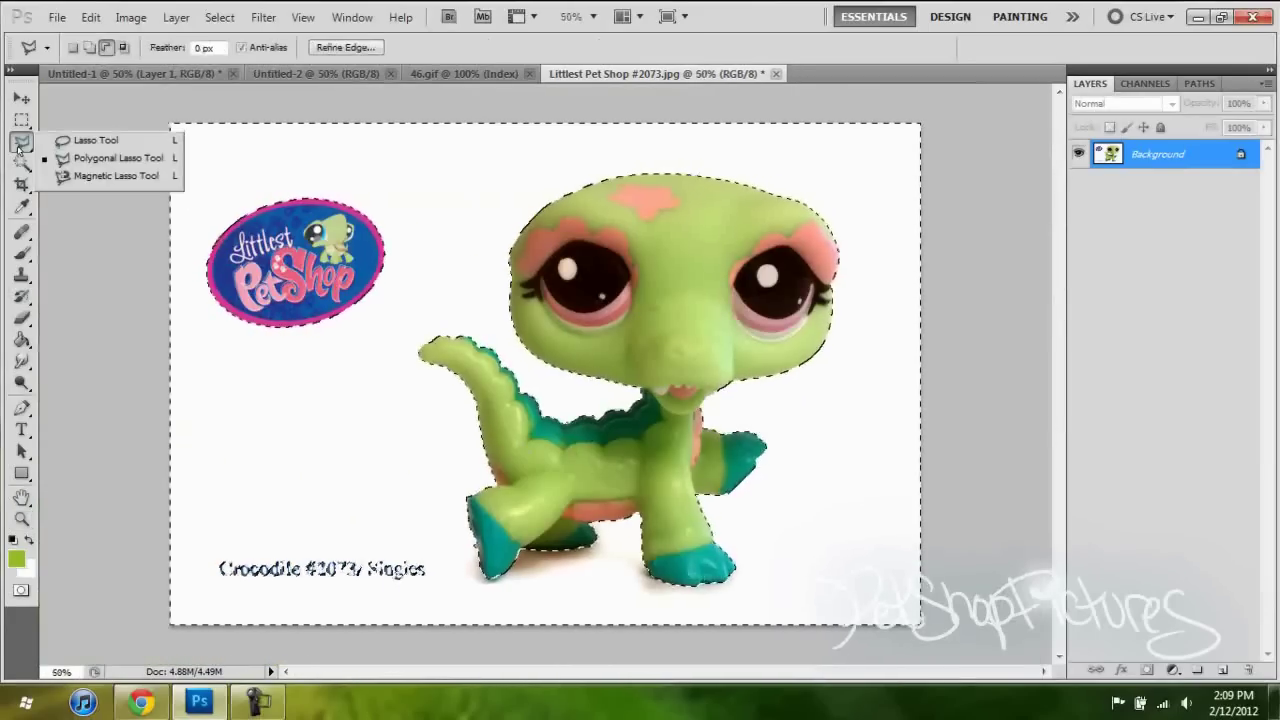
right_click(412, 393)
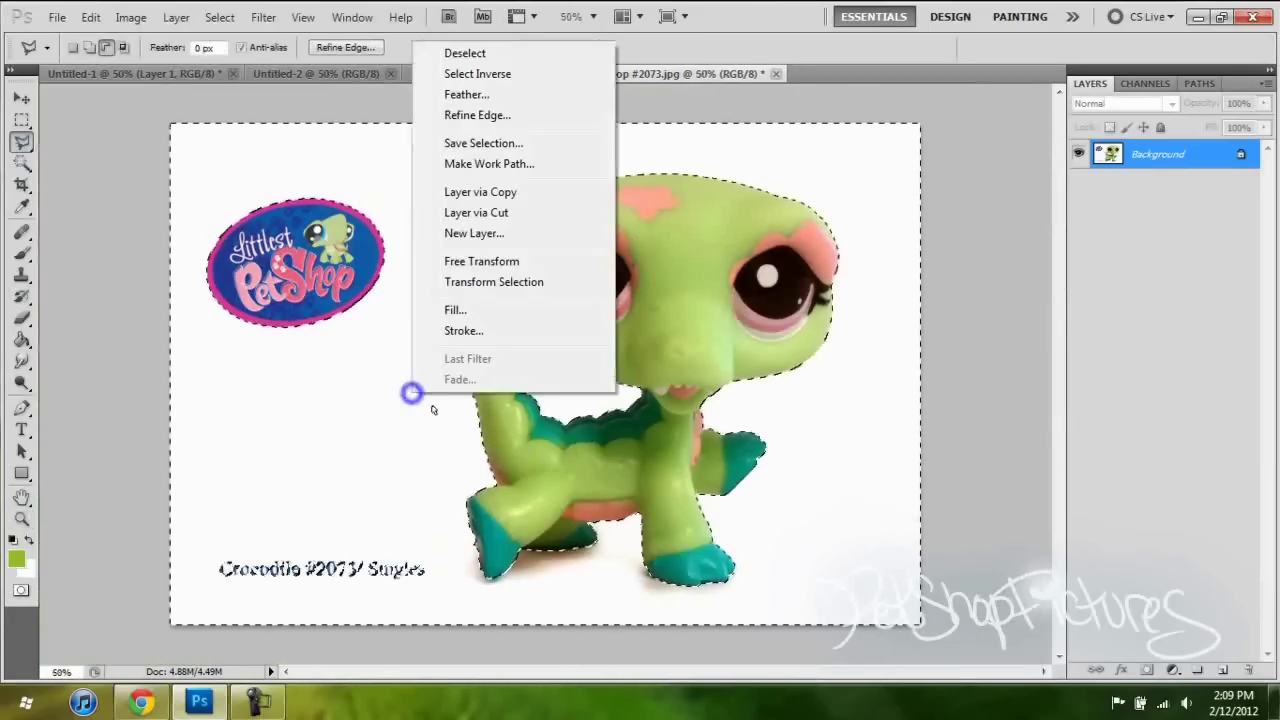
left_click(490, 76)
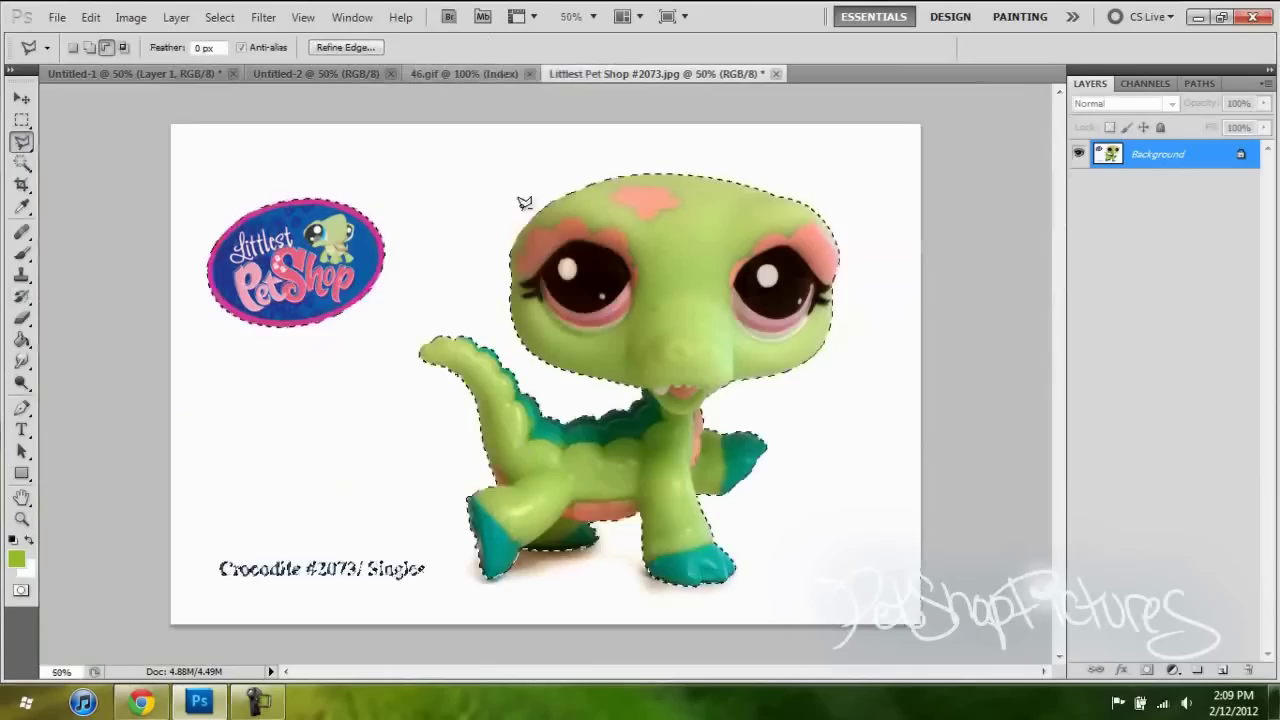
Copy the selected crocodile artwork and paste it into the Untitled-1 background document.
left_click(90, 18)
left_click(110, 137)
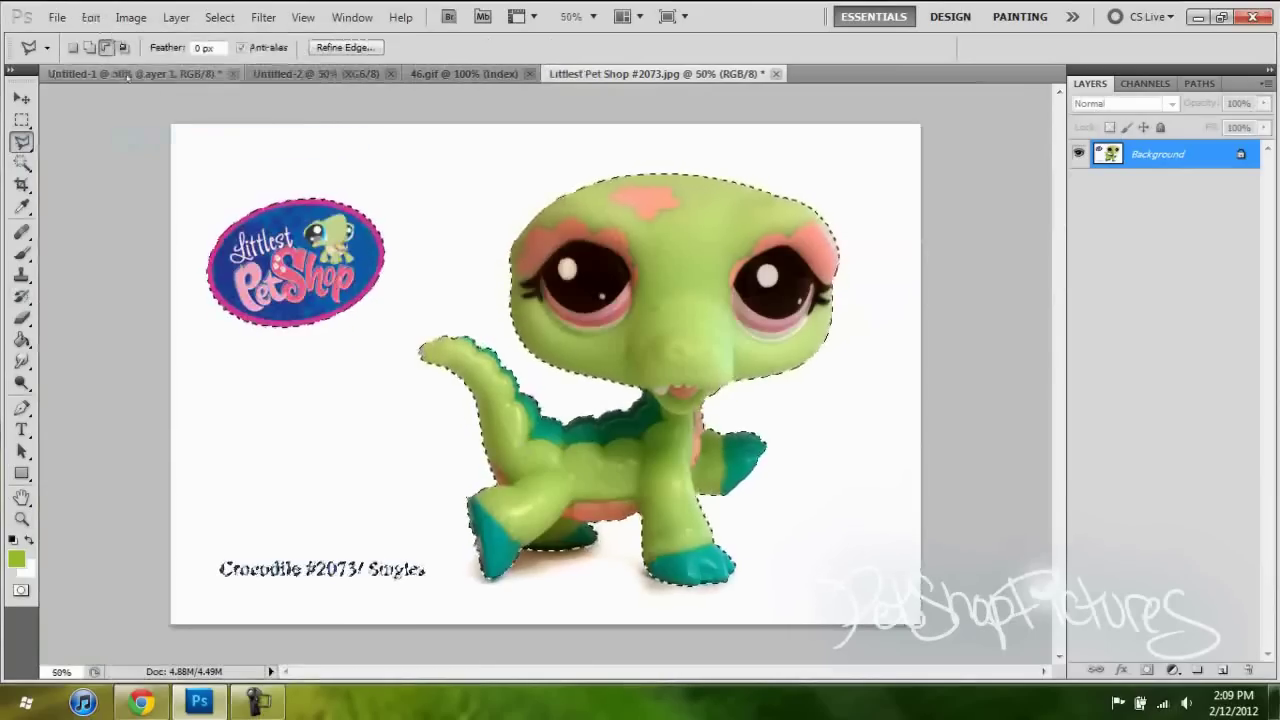
left_click(128, 76)
left_click(90, 17)
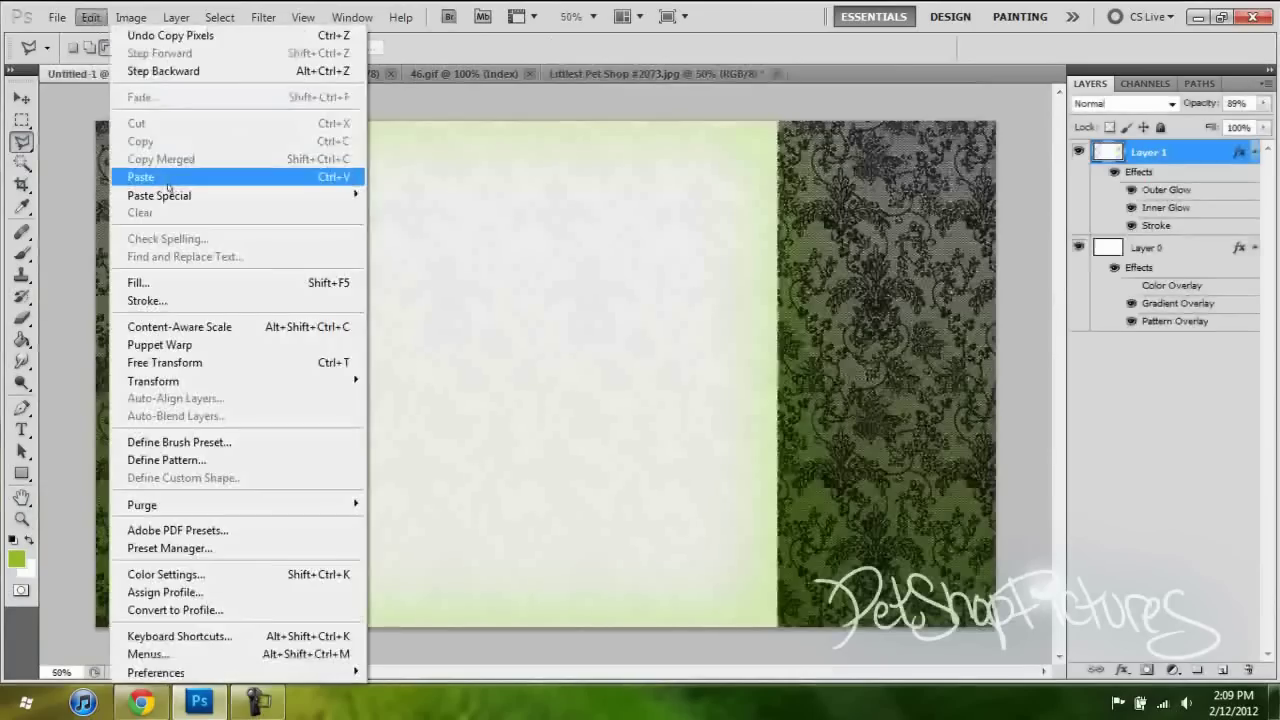
left_click(168, 180)
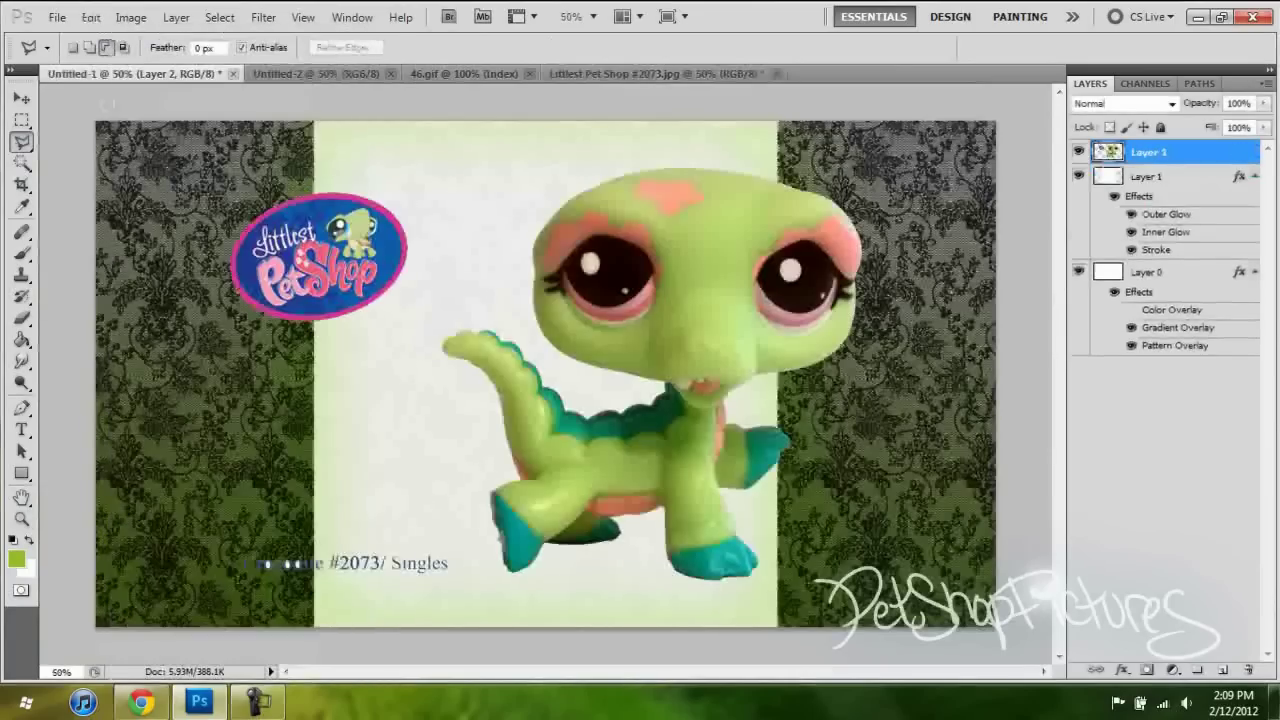
Erase the Littlest Pet Shop logo and the caption text from Layer 2 with a hard round 180 px Eraser.
left_click(22, 318)
left_click(96, 48)
left_click(190, 172)
left_click_drag(130, 104, 157, 104)
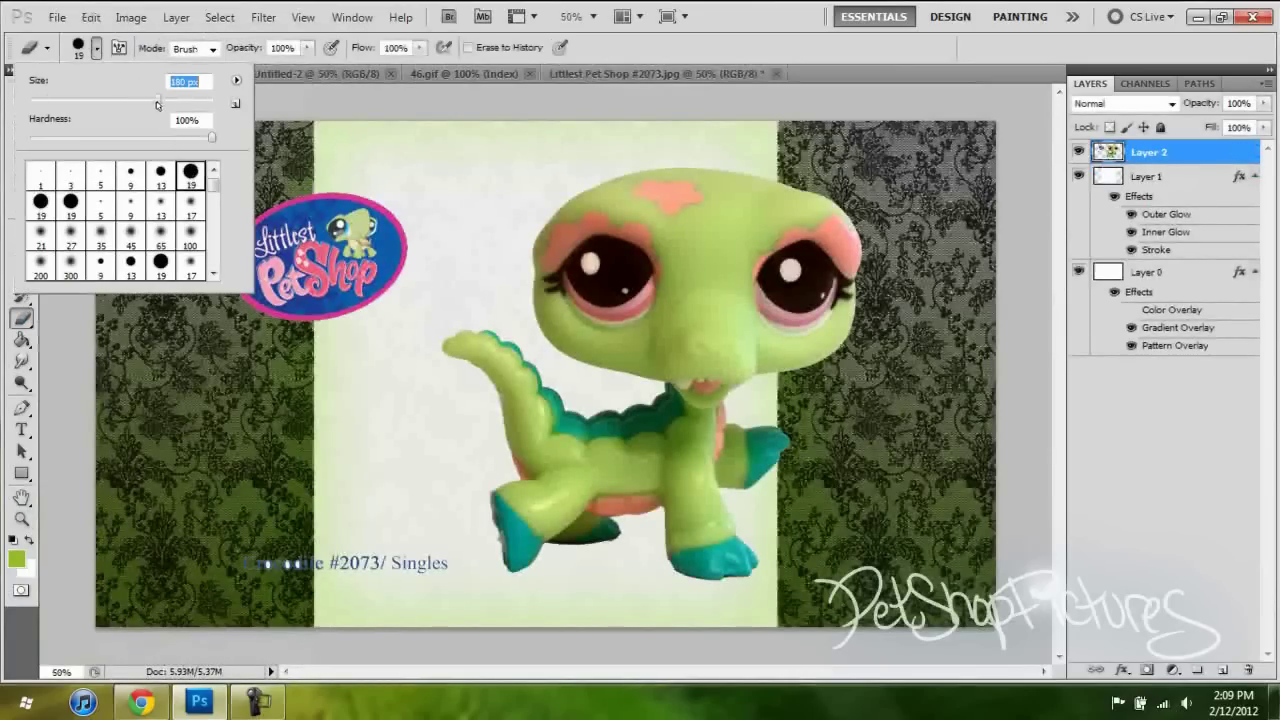
mouse_move(390, 250)
left_mouse_down()
mouse_move(300, 257)
mouse_move(343, 271)
left_mouse_up()
mouse_move(250, 563)
left_mouse_down()
mouse_move(370, 594)
mouse_move(363, 502)
mouse_move(417, 534)
left_mouse_up()
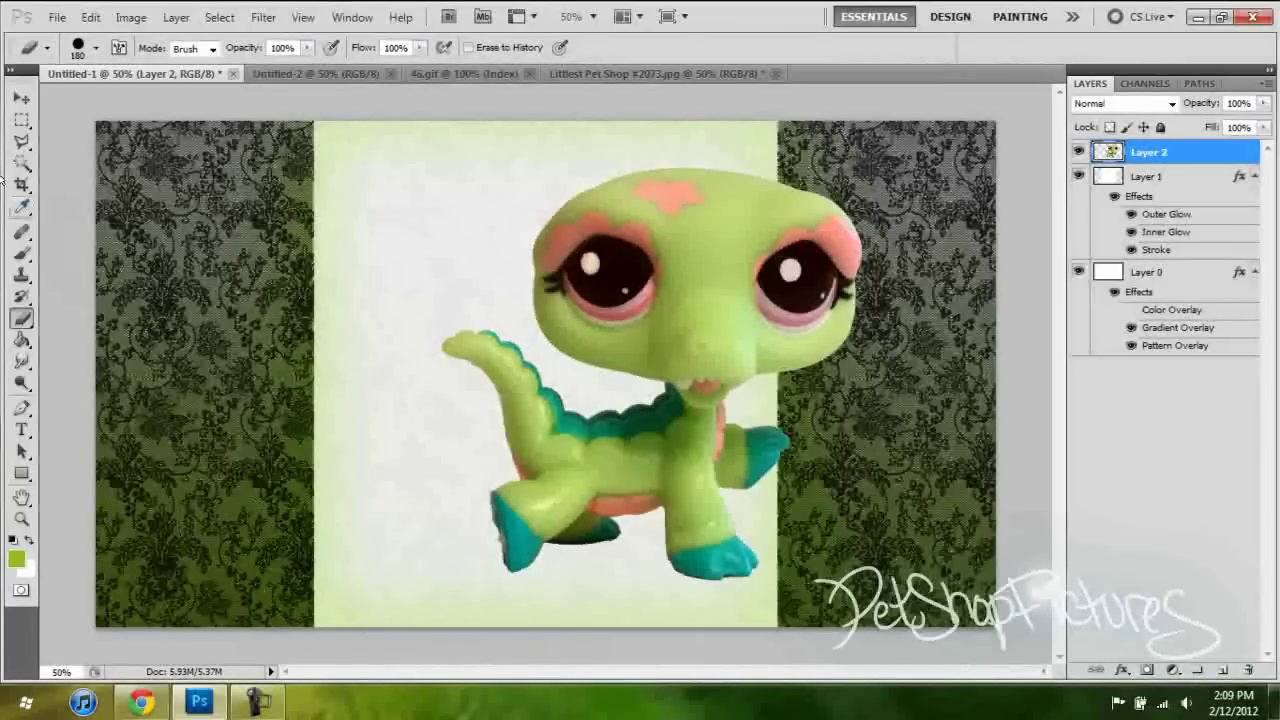
double_click(92, 22)
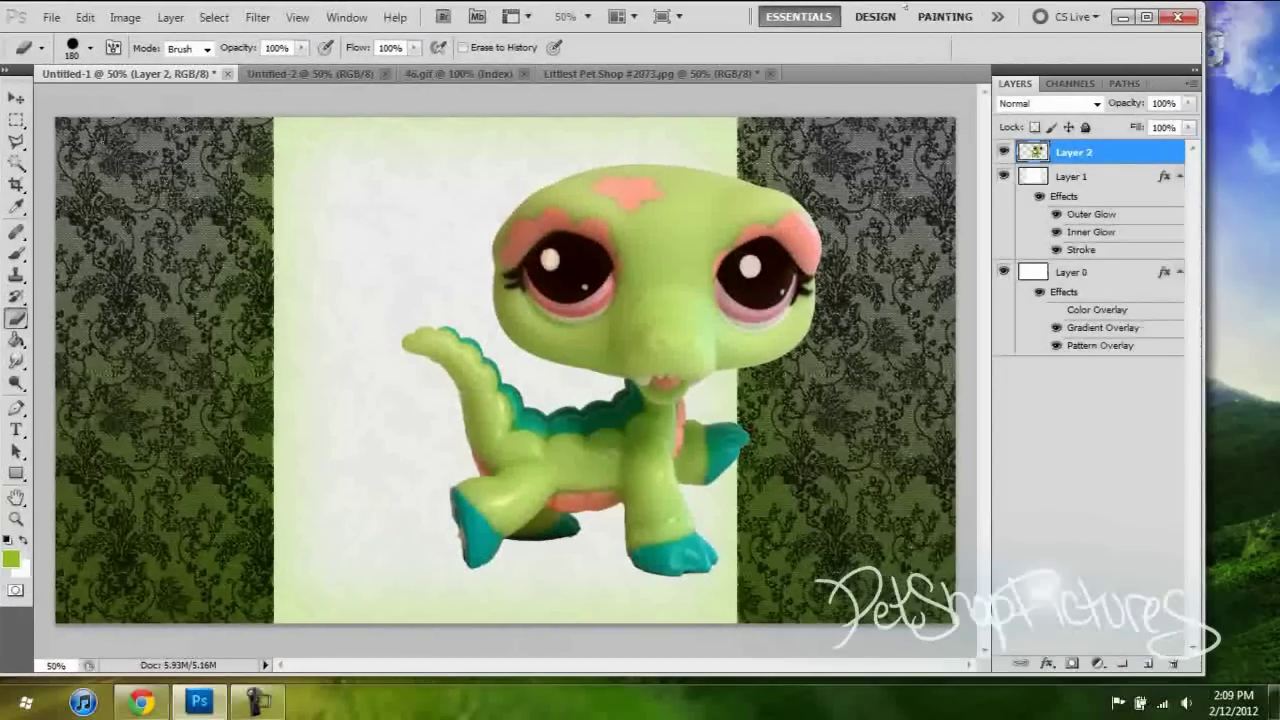
double_click(719, 26)
left_click(91, 17)
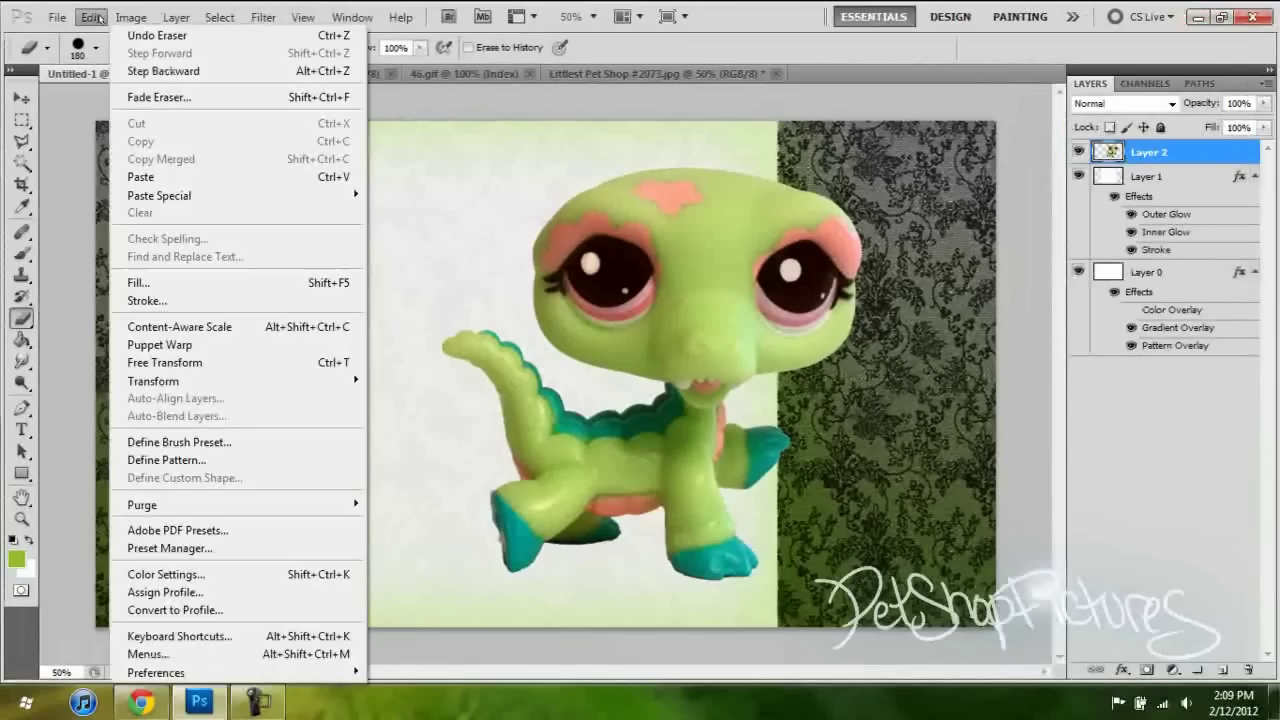
left_click(216, 364)
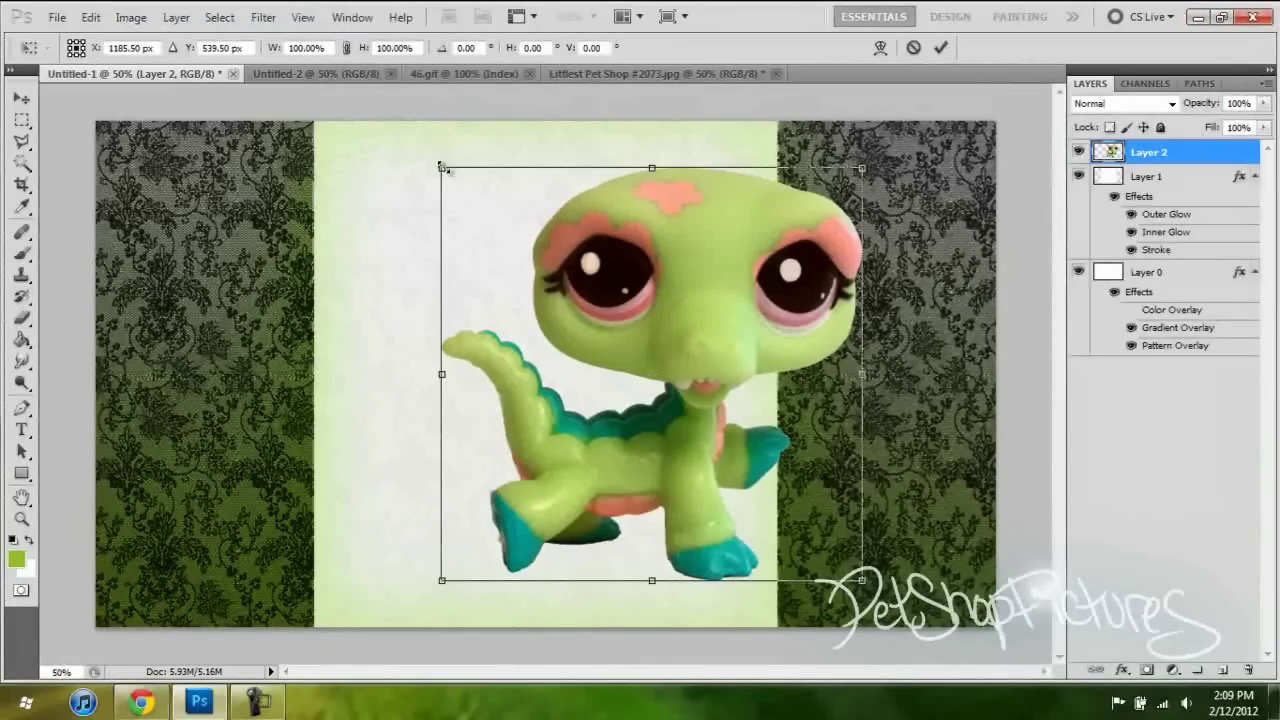
left_click_drag(436, 160, 714, 389)
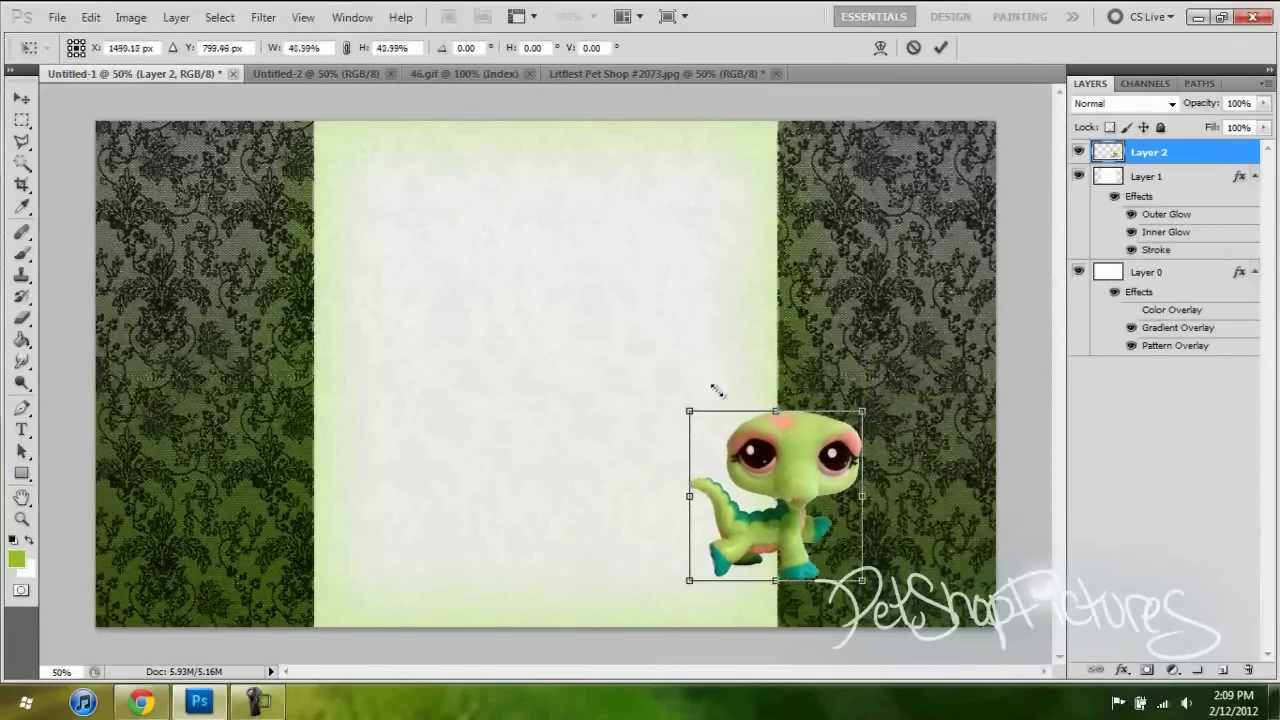
left_click_drag(766, 468, 386, 213)
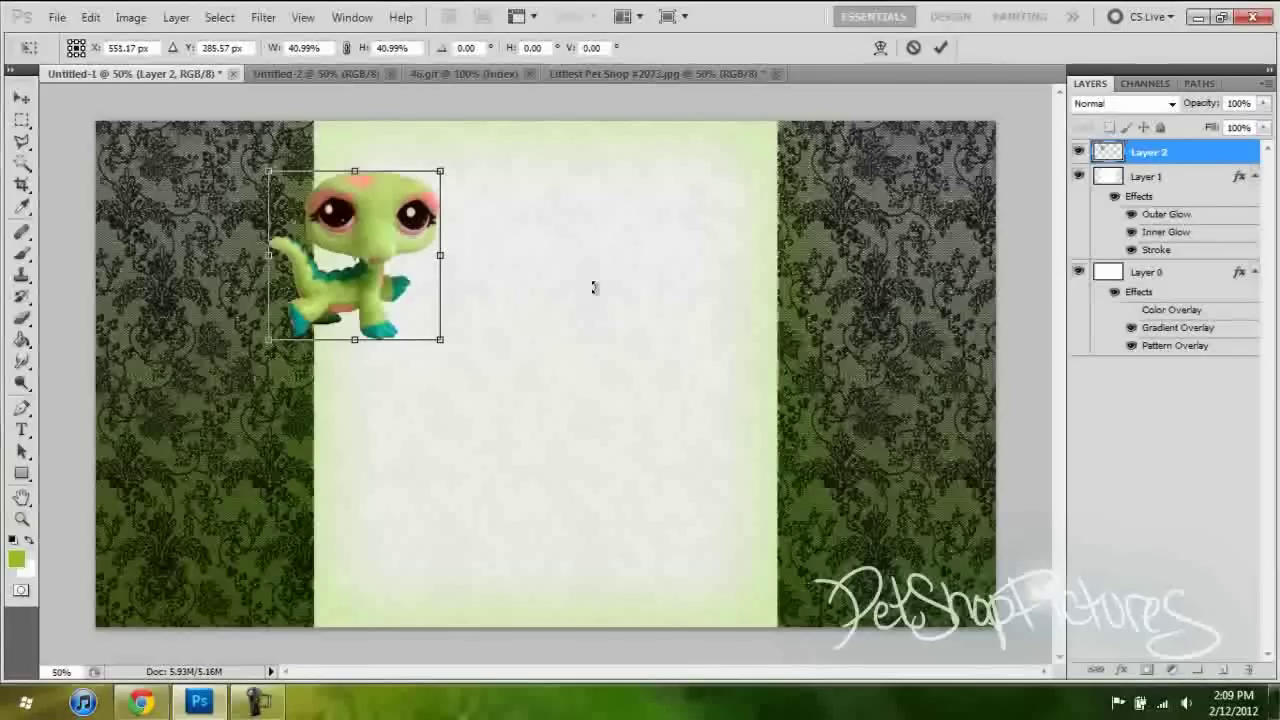
left_click_drag(453, 249, 336, 257)
left_click_drag(341, 339, 478, 257)
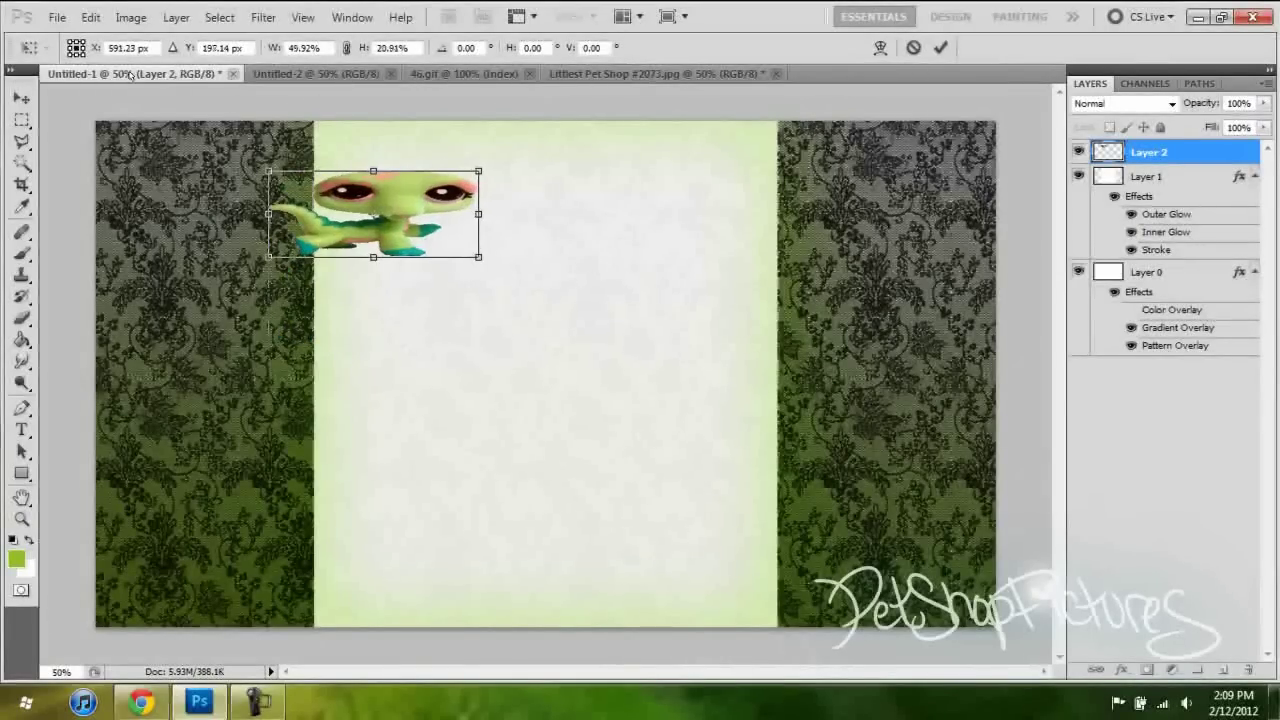
left_click(90, 20)
left_click(140, 33)
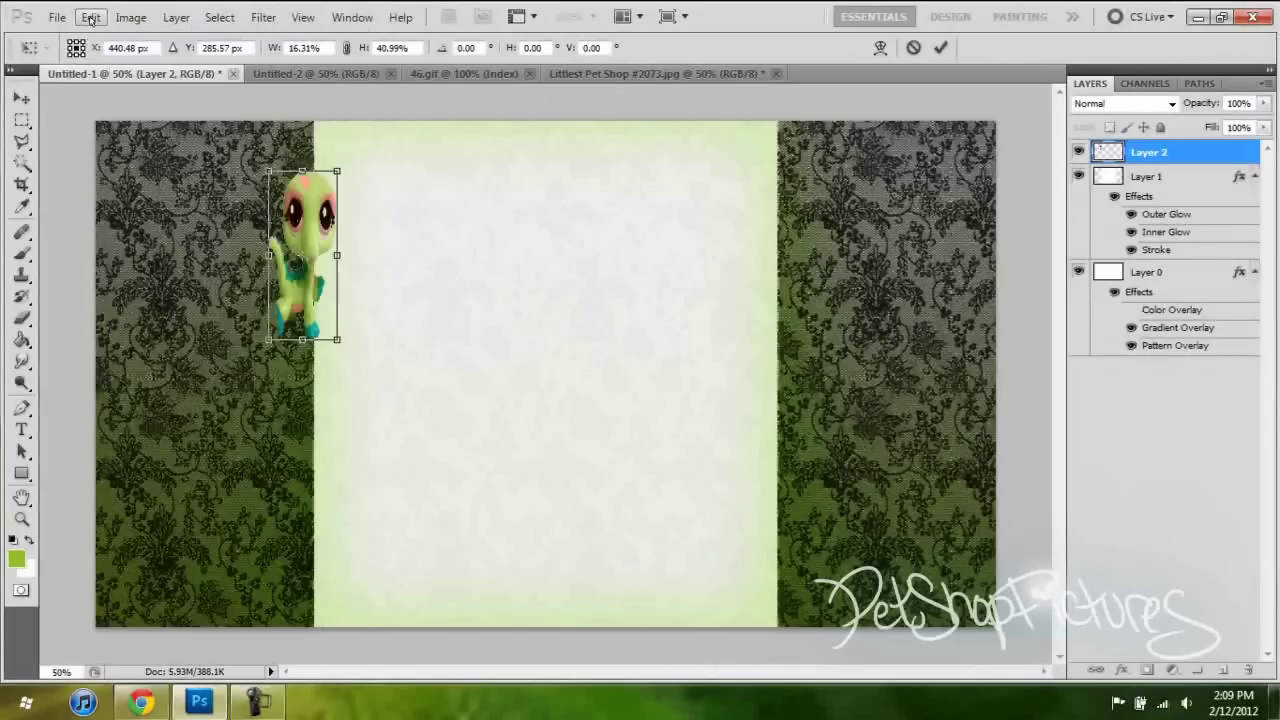
left_click(90, 20)
left_click(92, 22)
key("m")
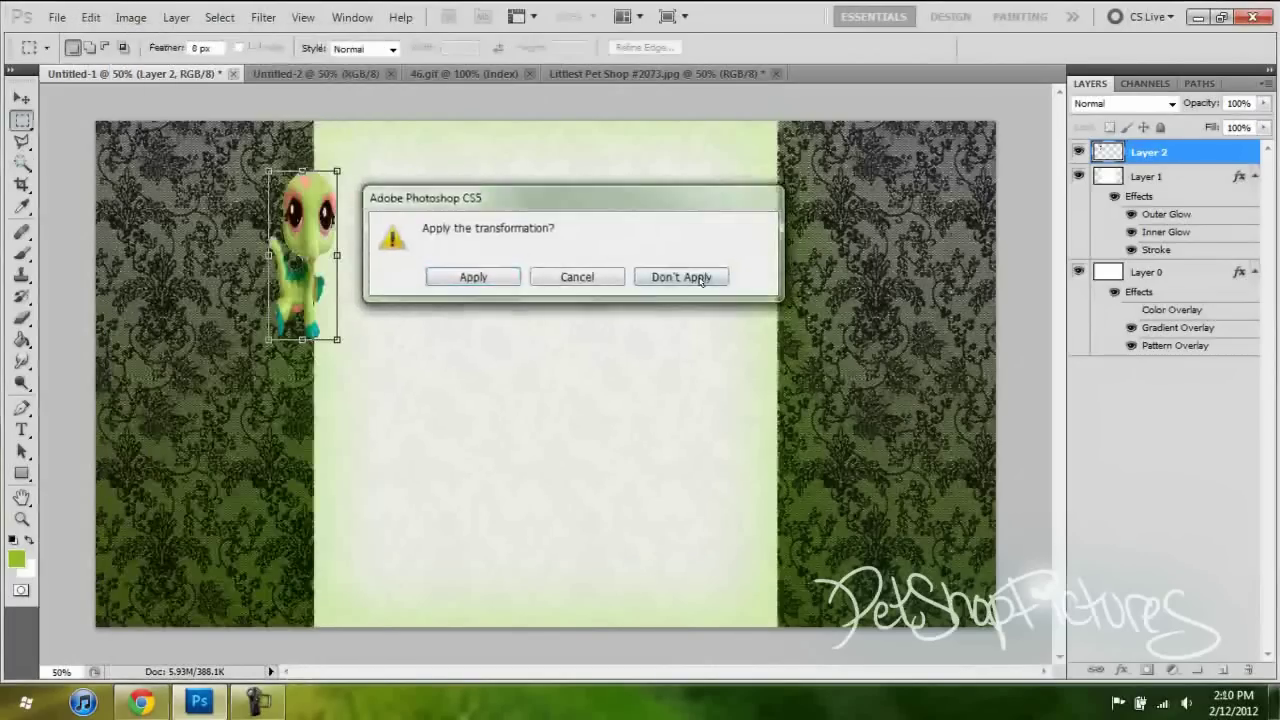
left_click(701, 278)
Free Transform the crocodile to about 31% scale, tilt it about -43°, and place it over the upper end of the left panel's inner edge.
left_click(90, 20)
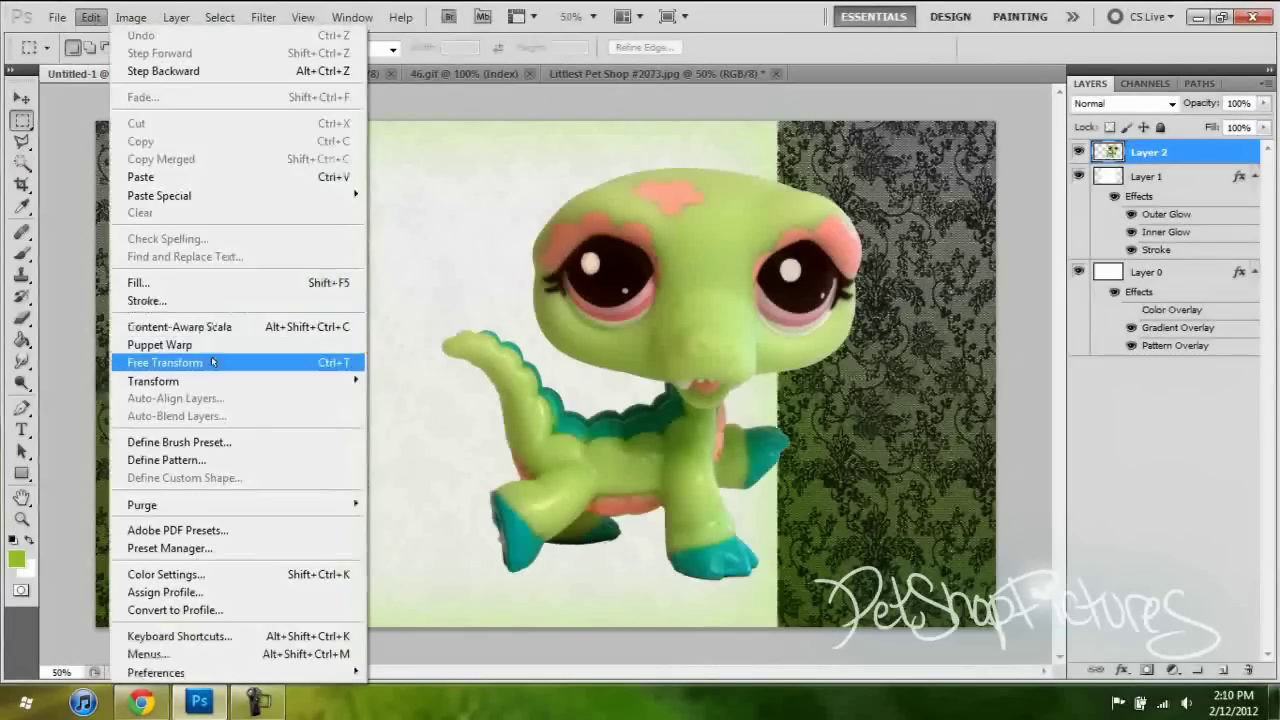
left_click(210, 363)
left_click_drag(445, 162, 768, 425)
left_click_drag(824, 462, 326, 202)
left_click_drag(389, 306, 403, 214)
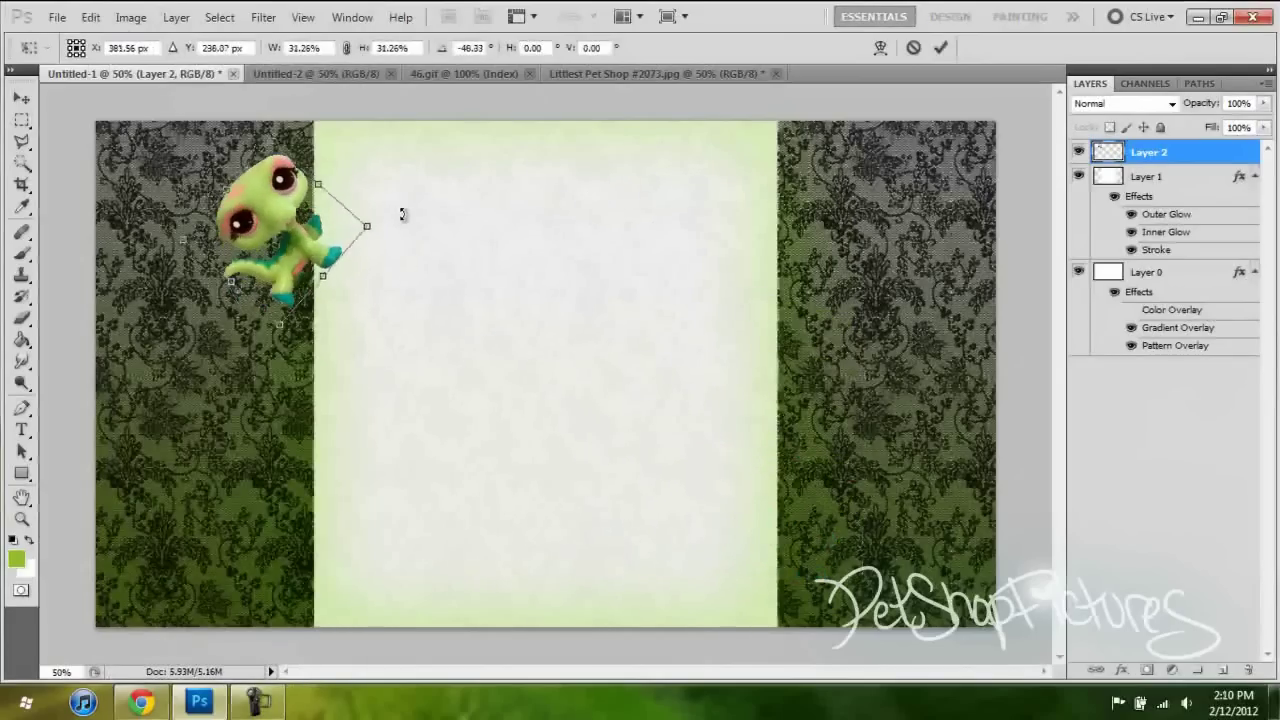
left_click_drag(297, 218, 303, 190)
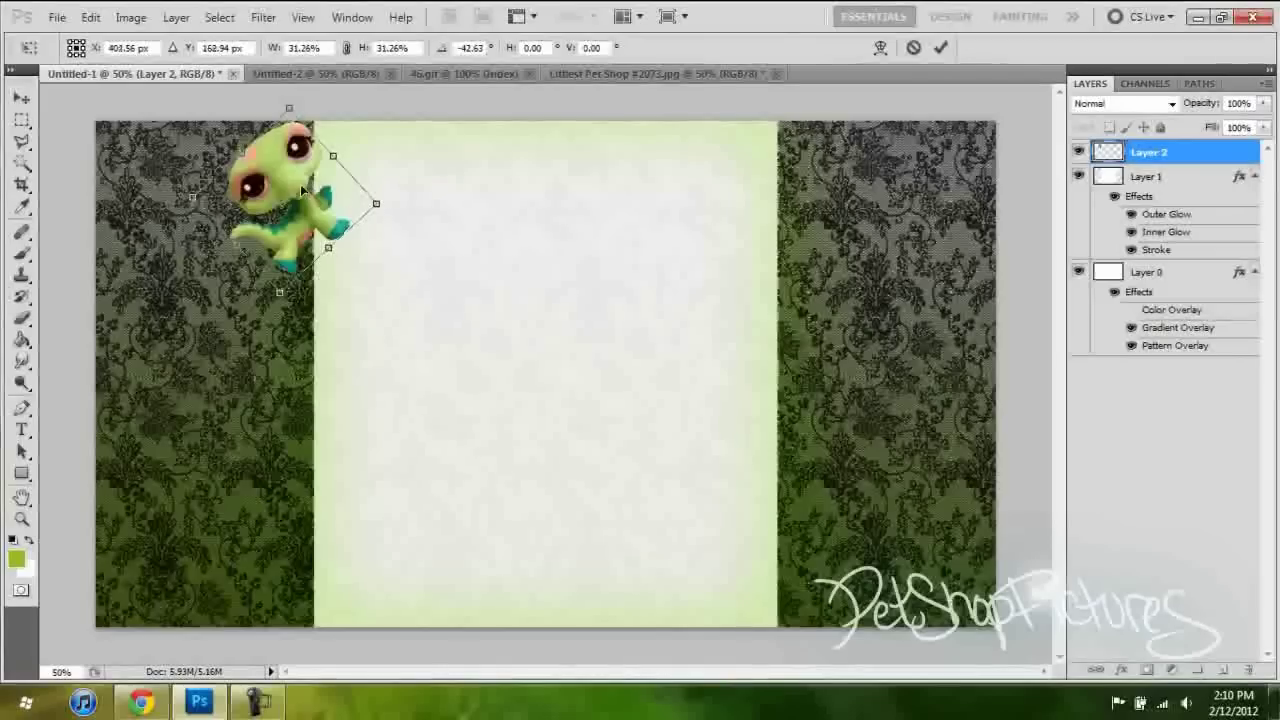
left_click(19, 143)
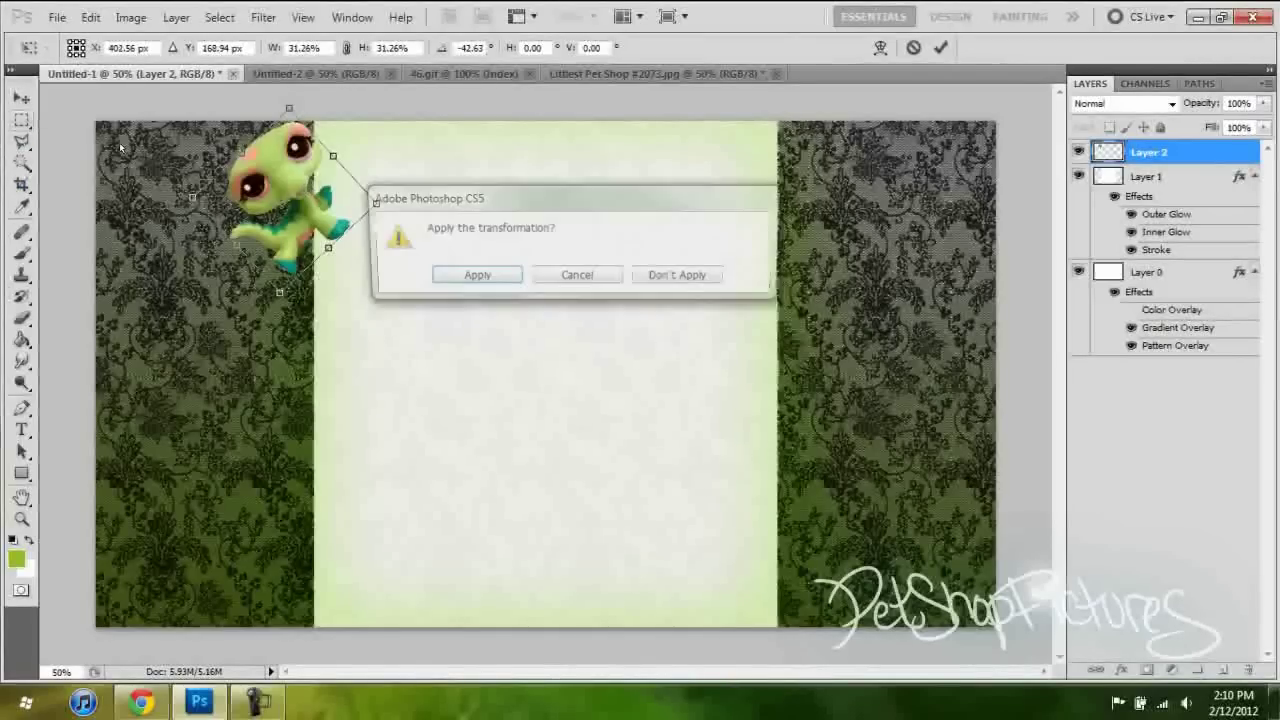
left_click(459, 286)
Add a 3 px near-white (#fbfbfb) outside stroke to the crocodile on Layer 2.
right_click(1165, 155)
left_click(1024, 212)
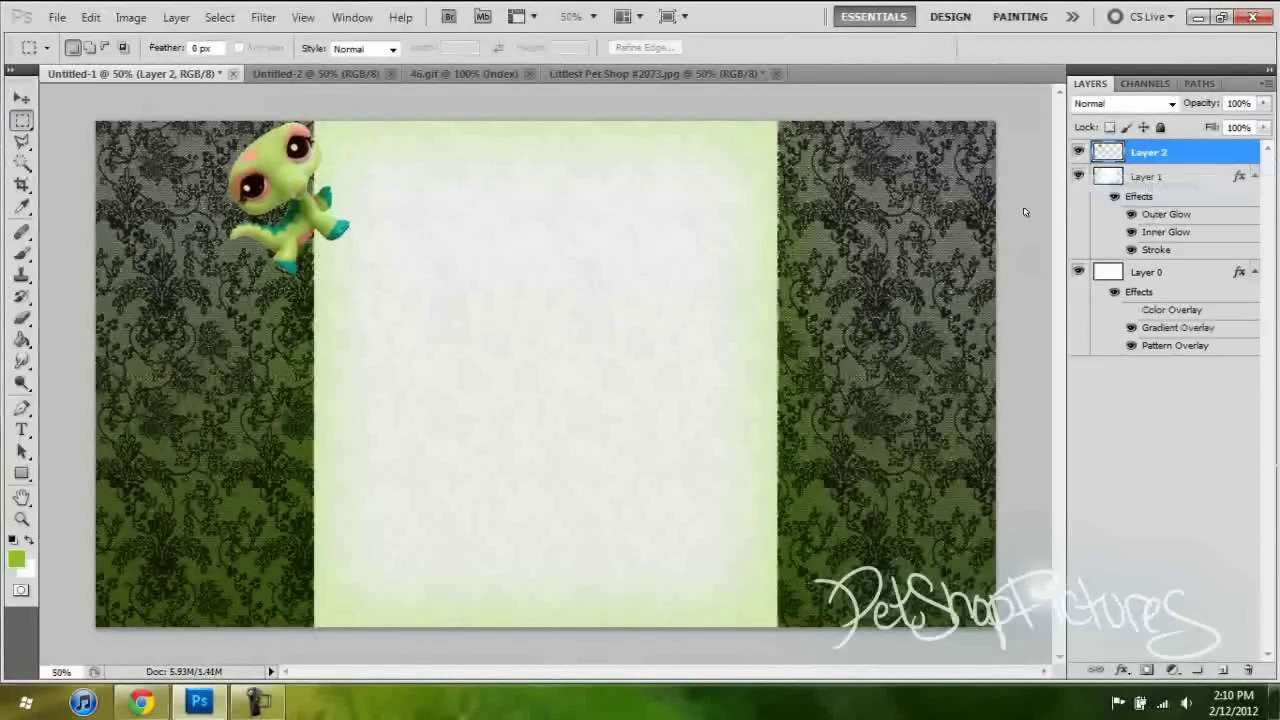
left_click(586, 499)
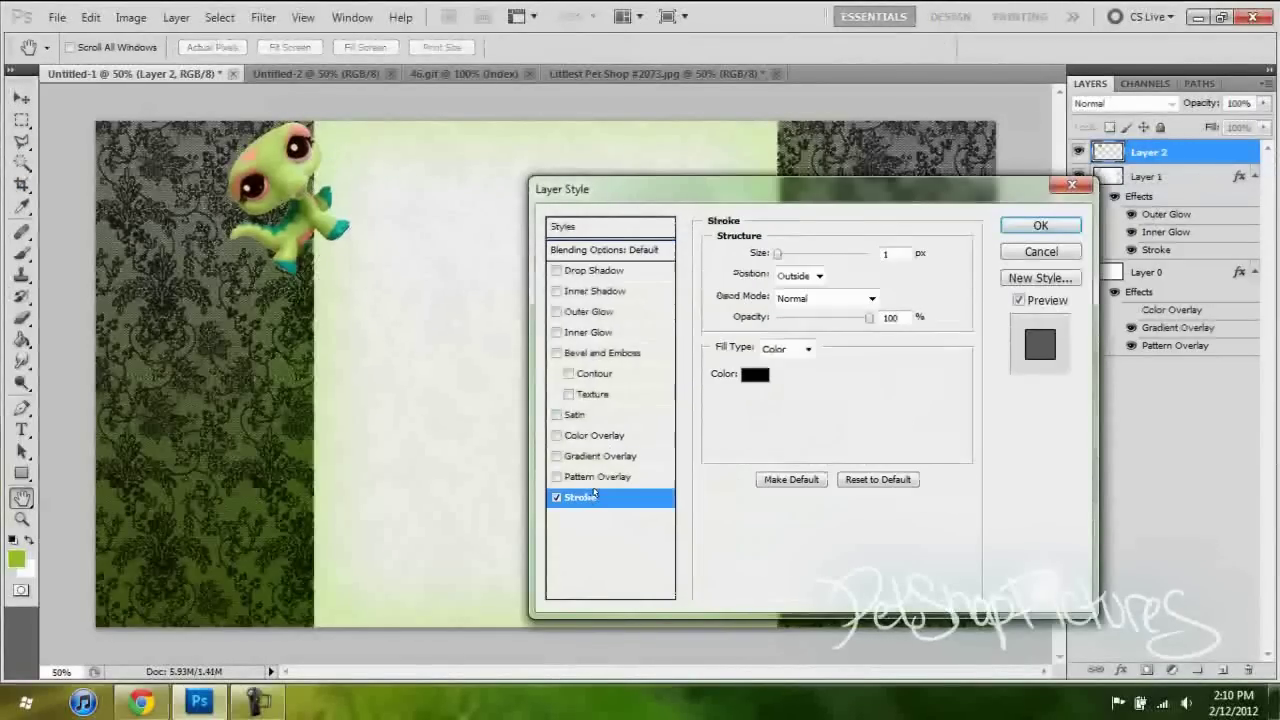
left_click(754, 375)
left_click(859, 327)
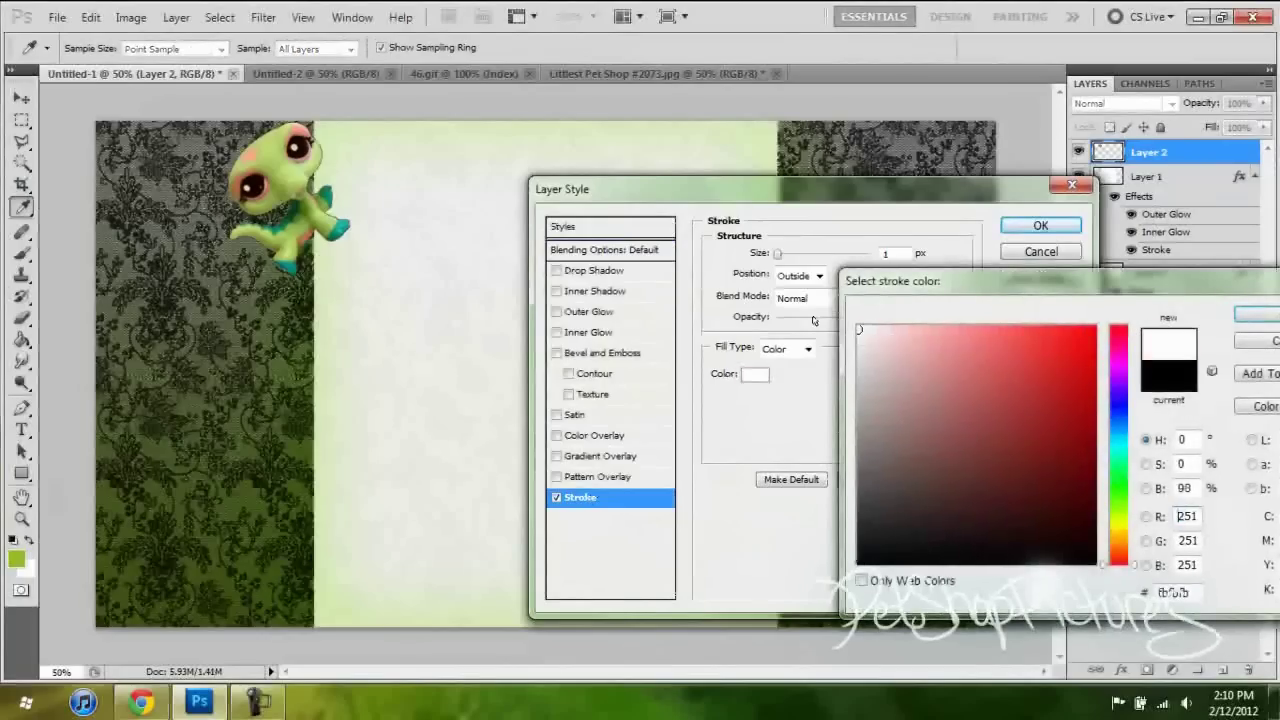
left_click(1259, 317)
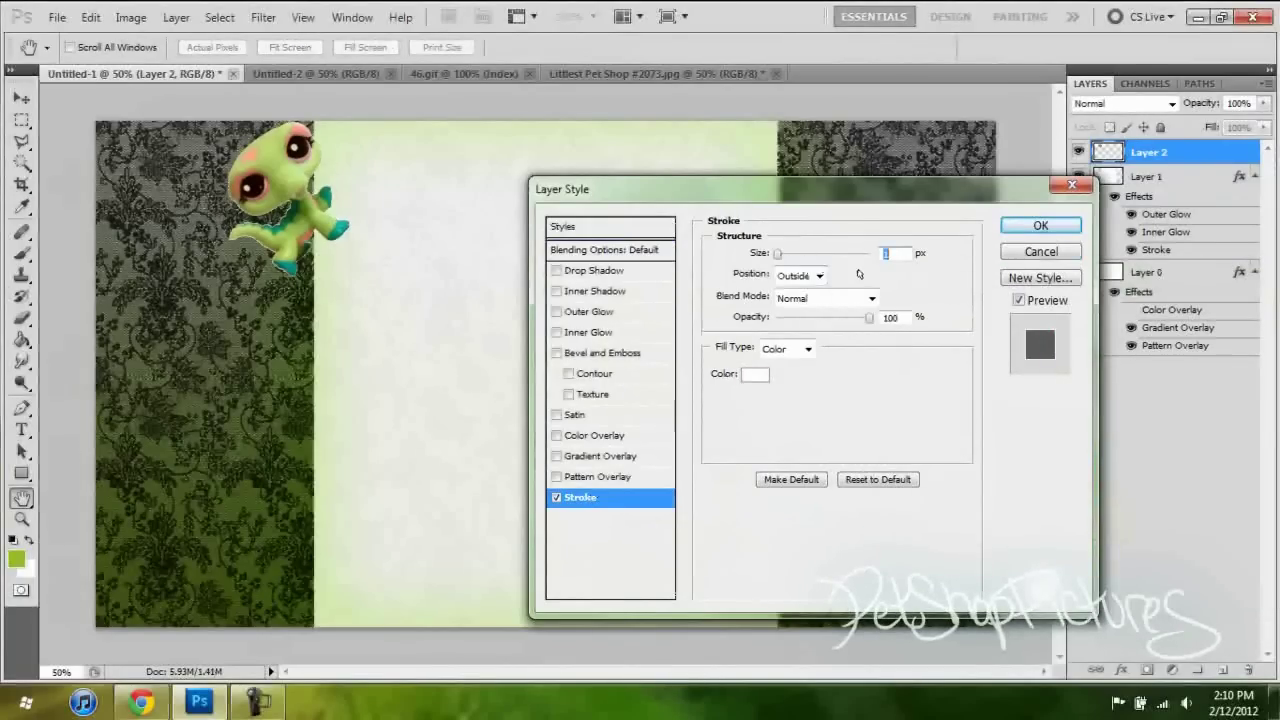
type("3")
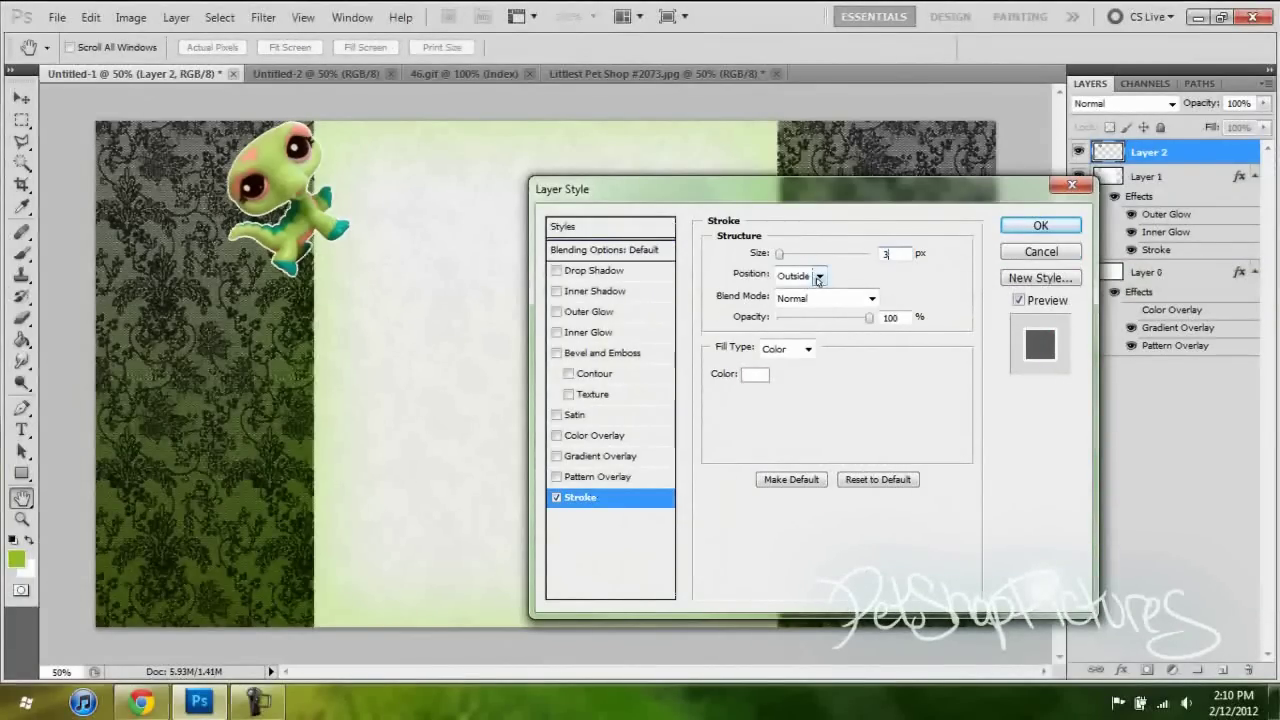
Set the crocodile stroke's blend mode to Overlay and lower its opacity to about 63%.
left_click(818, 278)
left_click(871, 298)
left_click(826, 247)
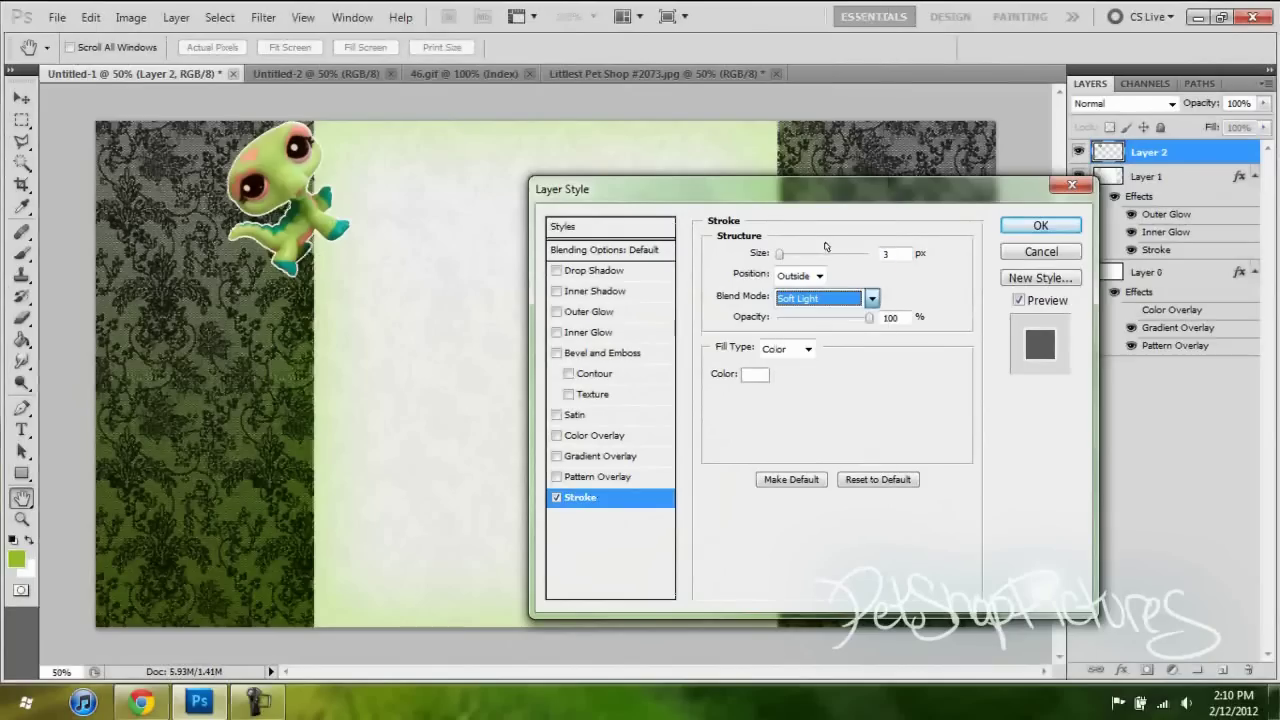
left_click(845, 297)
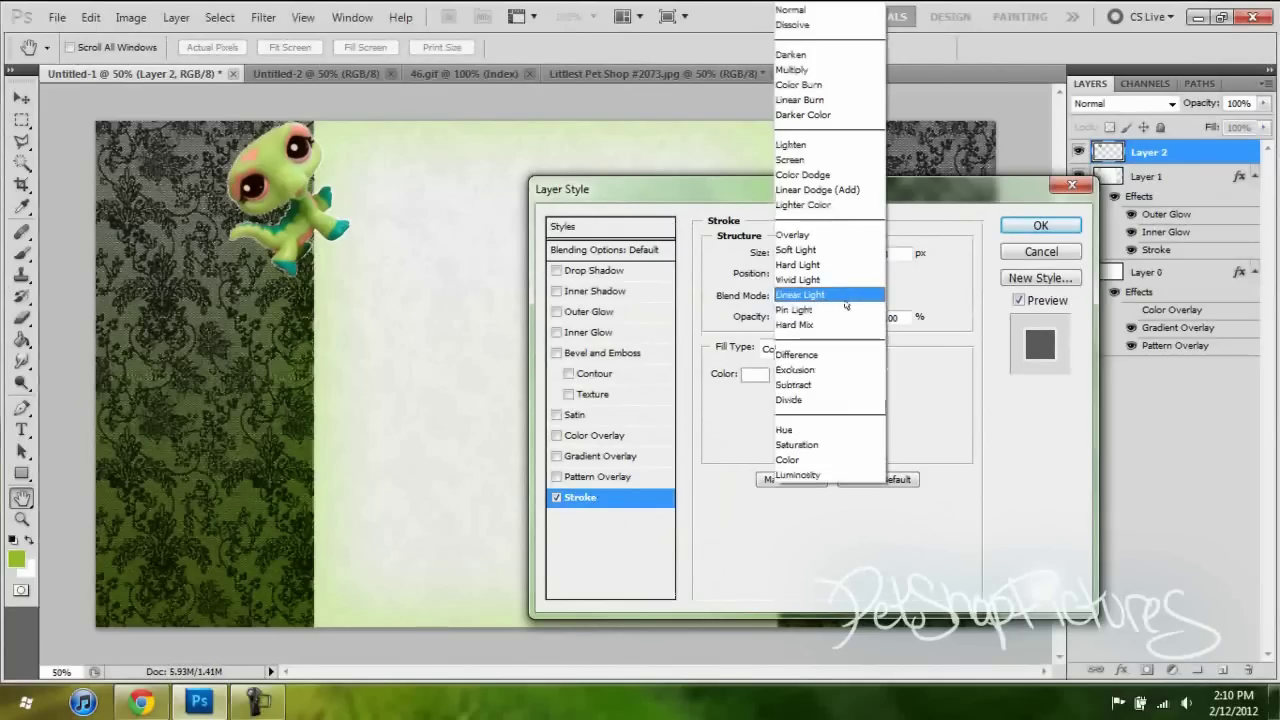
left_click(819, 236)
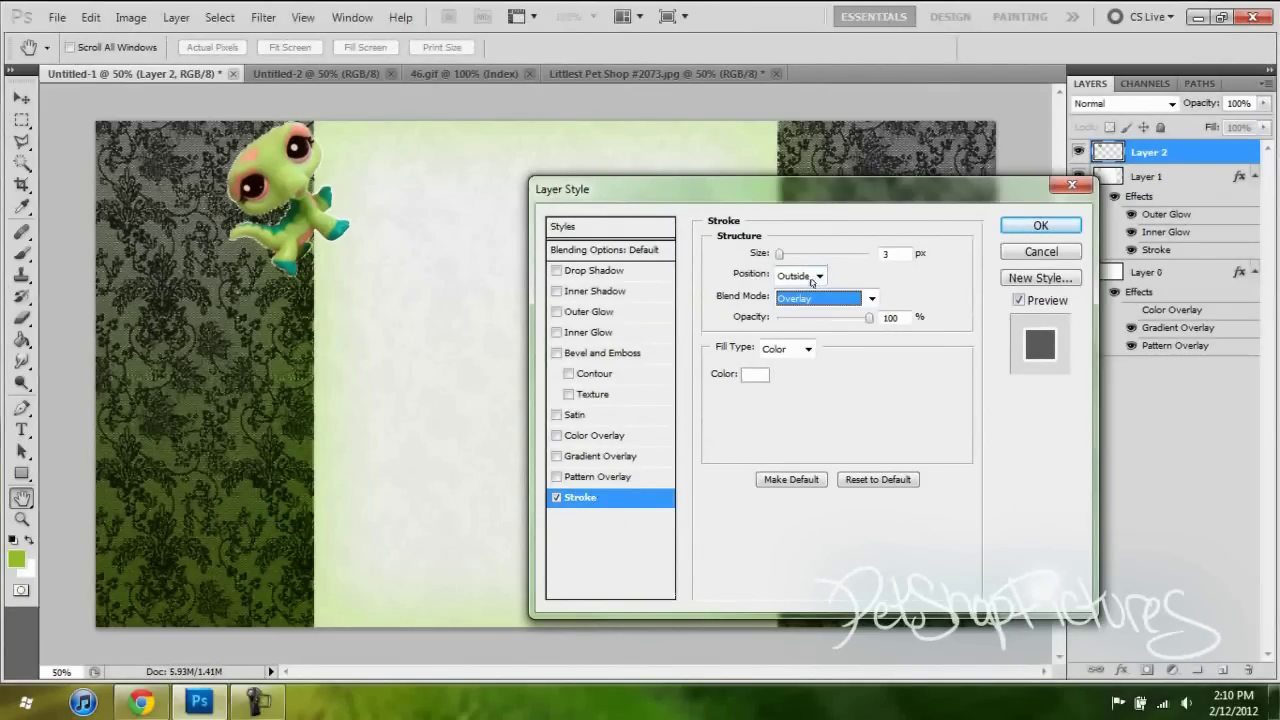
left_click(841, 318)
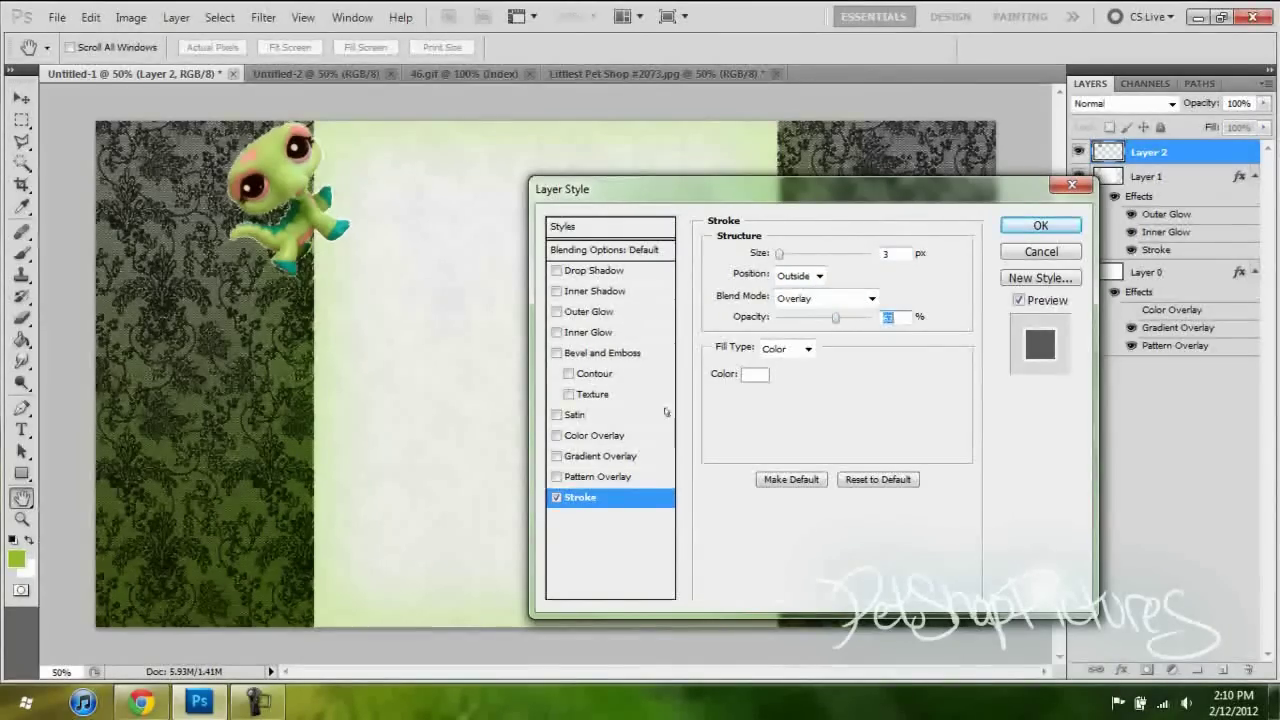
Add a bright green outer glow to the crocodile with a size of 73 px and 40% opacity.
left_click(604, 314)
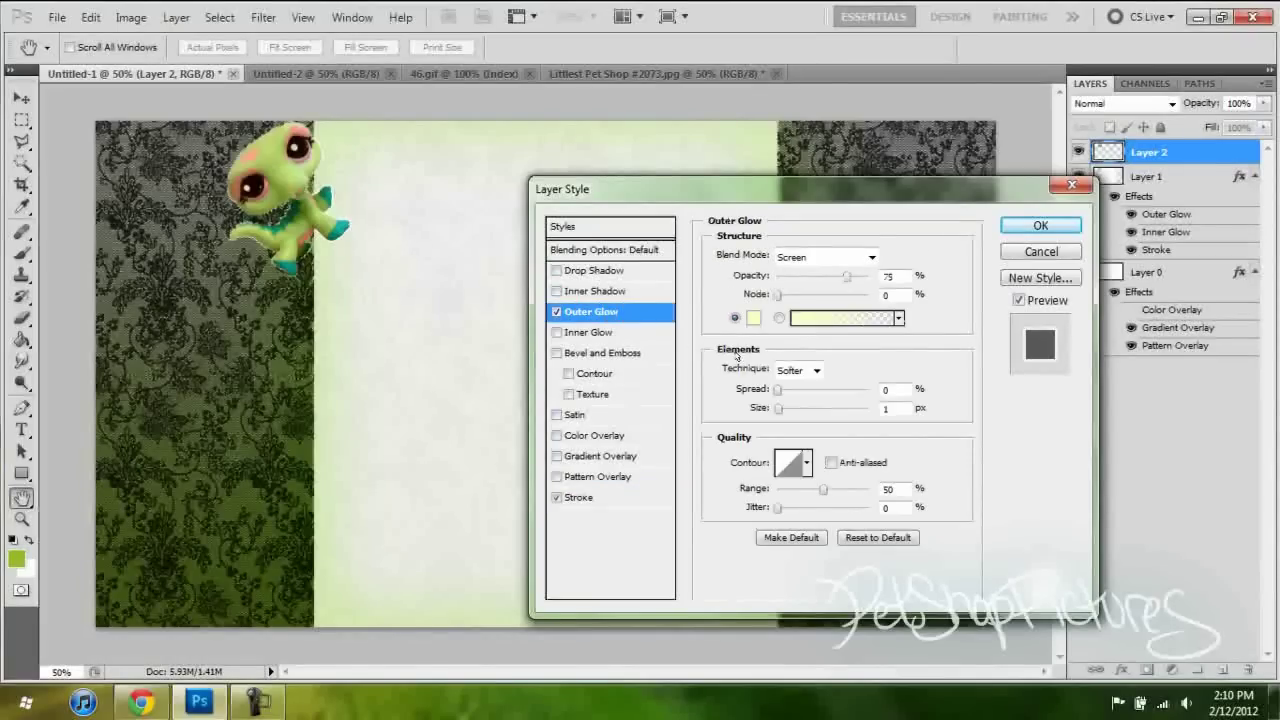
left_click(753, 318)
left_click(285, 580)
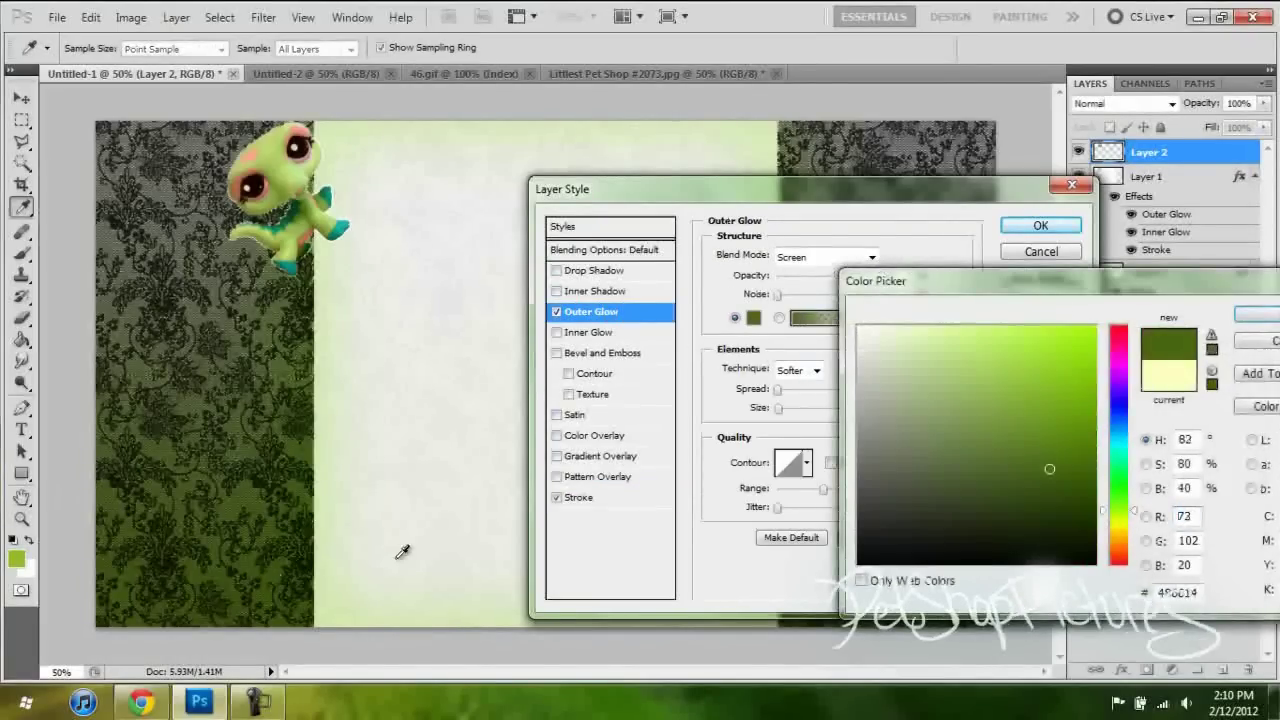
left_click(1045, 342)
left_click(1256, 315)
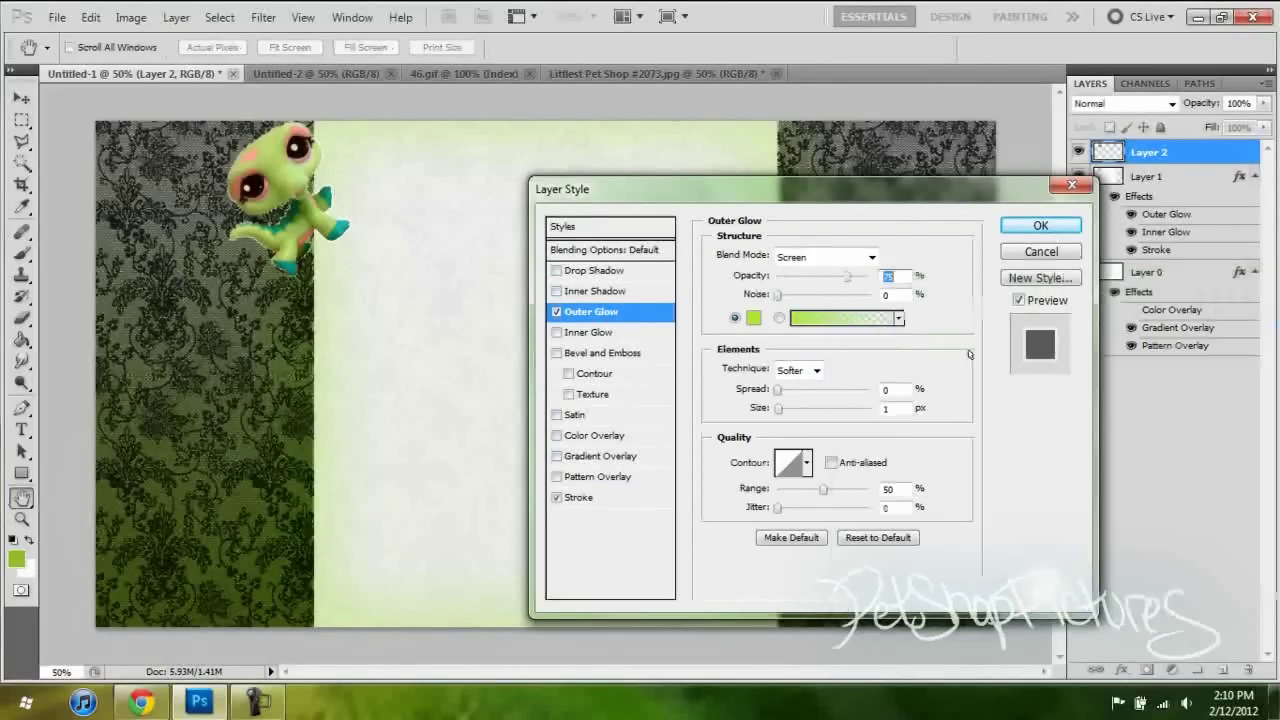
left_click_drag(773, 412, 809, 405)
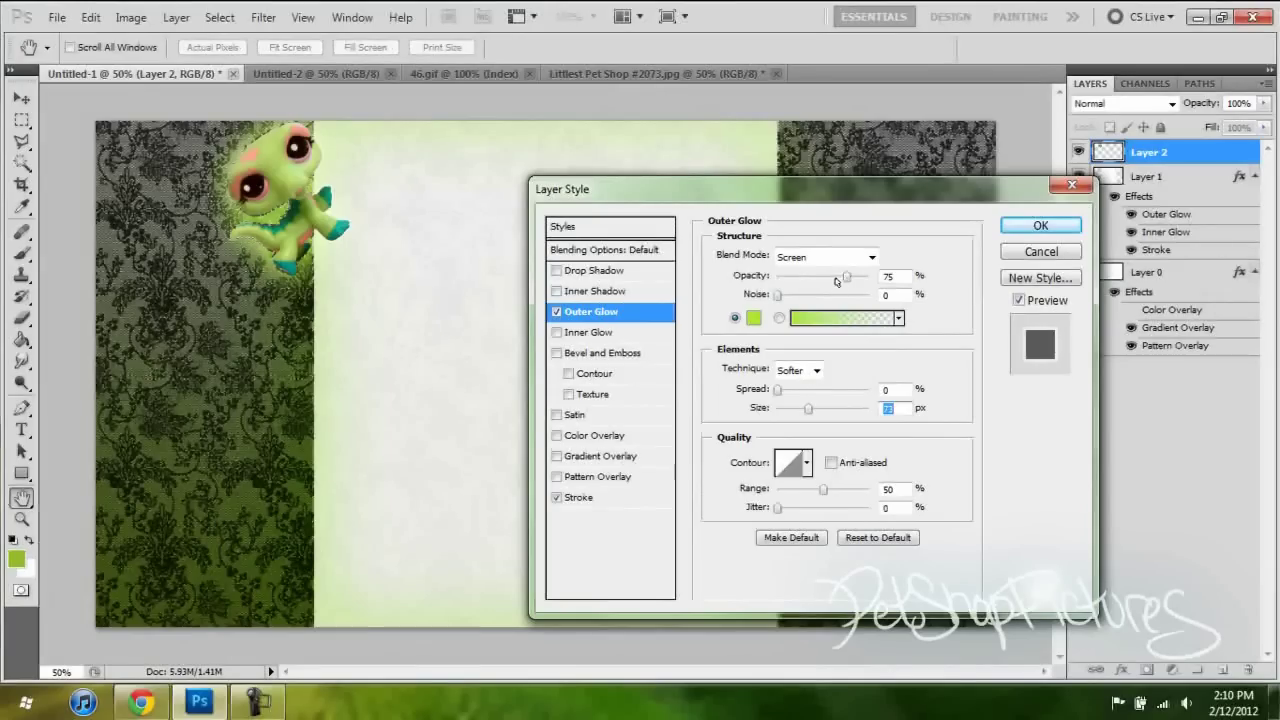
left_click_drag(835, 280, 813, 284)
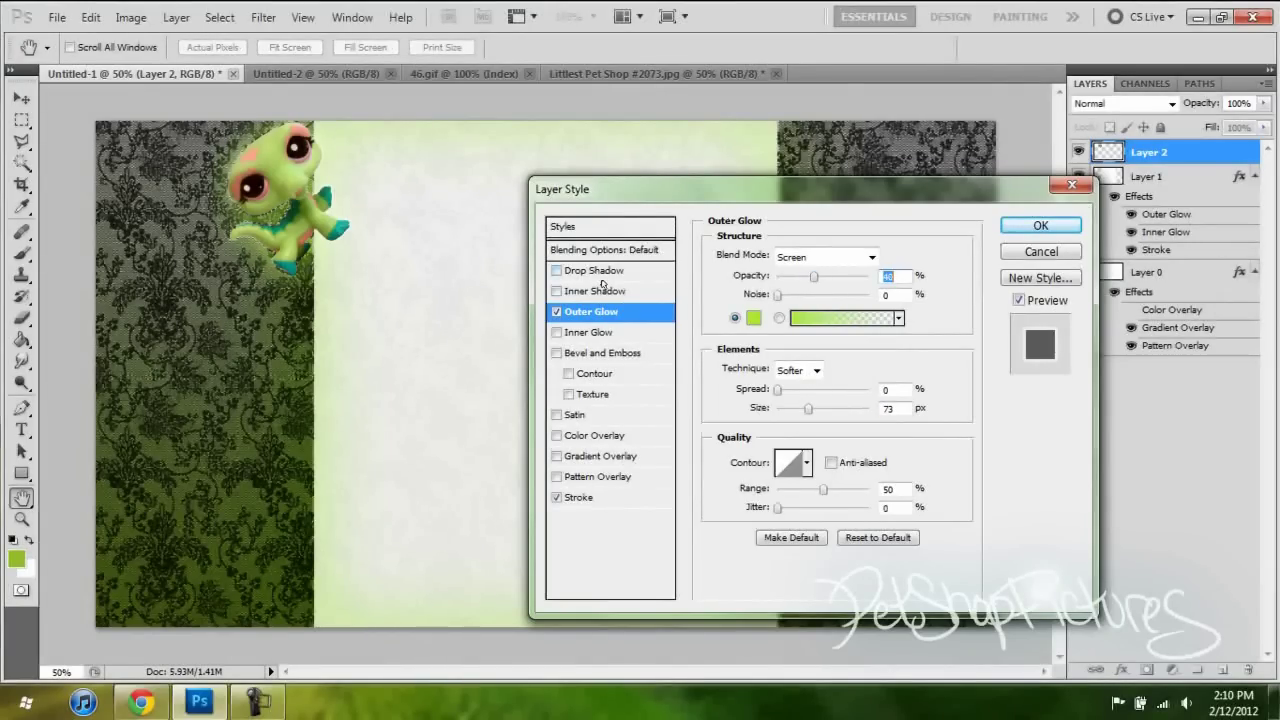
Add a 35 px inner glow in Overlay mode with reduced opacity to the crocodile, and set Layer 2's opacity to 87%.
left_click(614, 336)
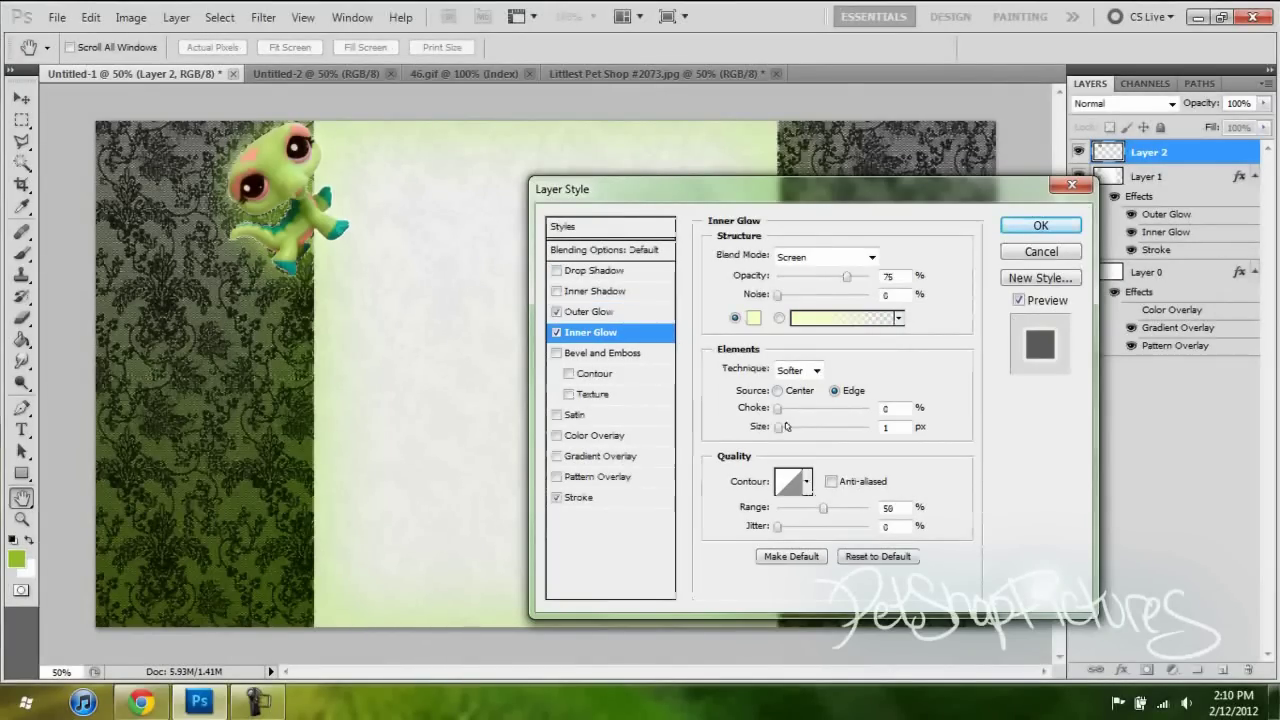
left_click_drag(786, 427, 789, 427)
left_click(826, 257)
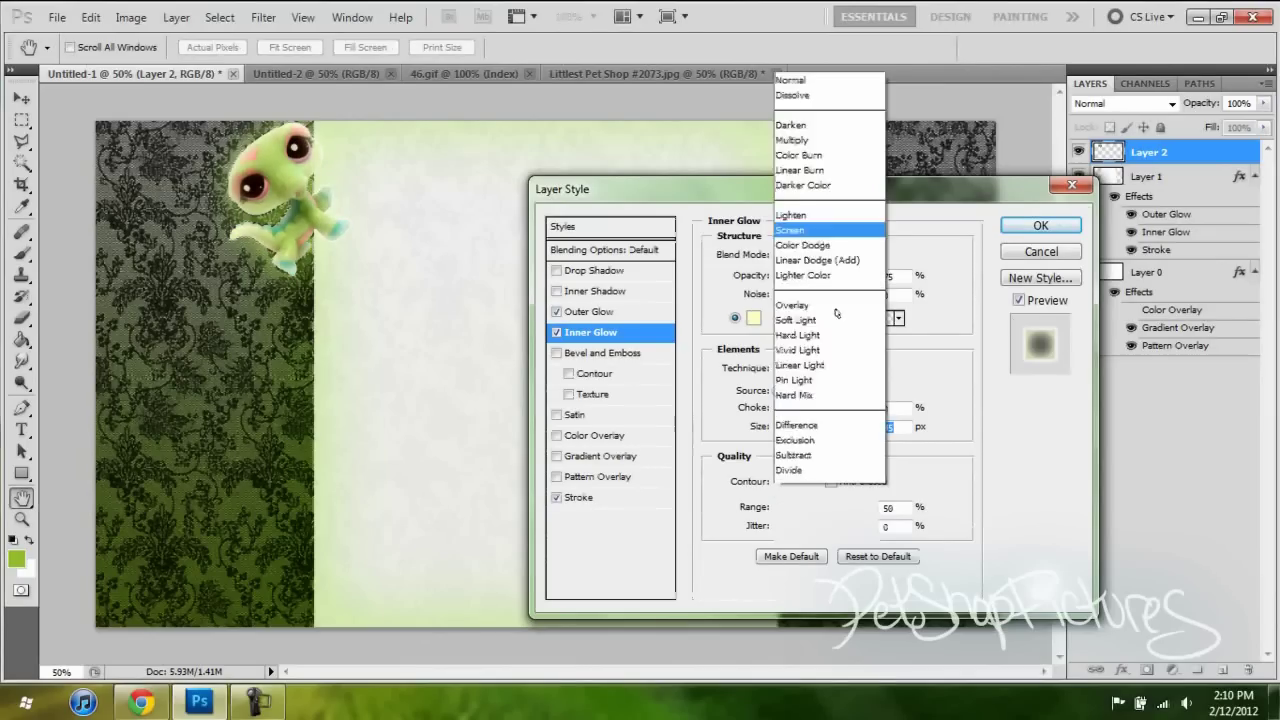
left_click(800, 250)
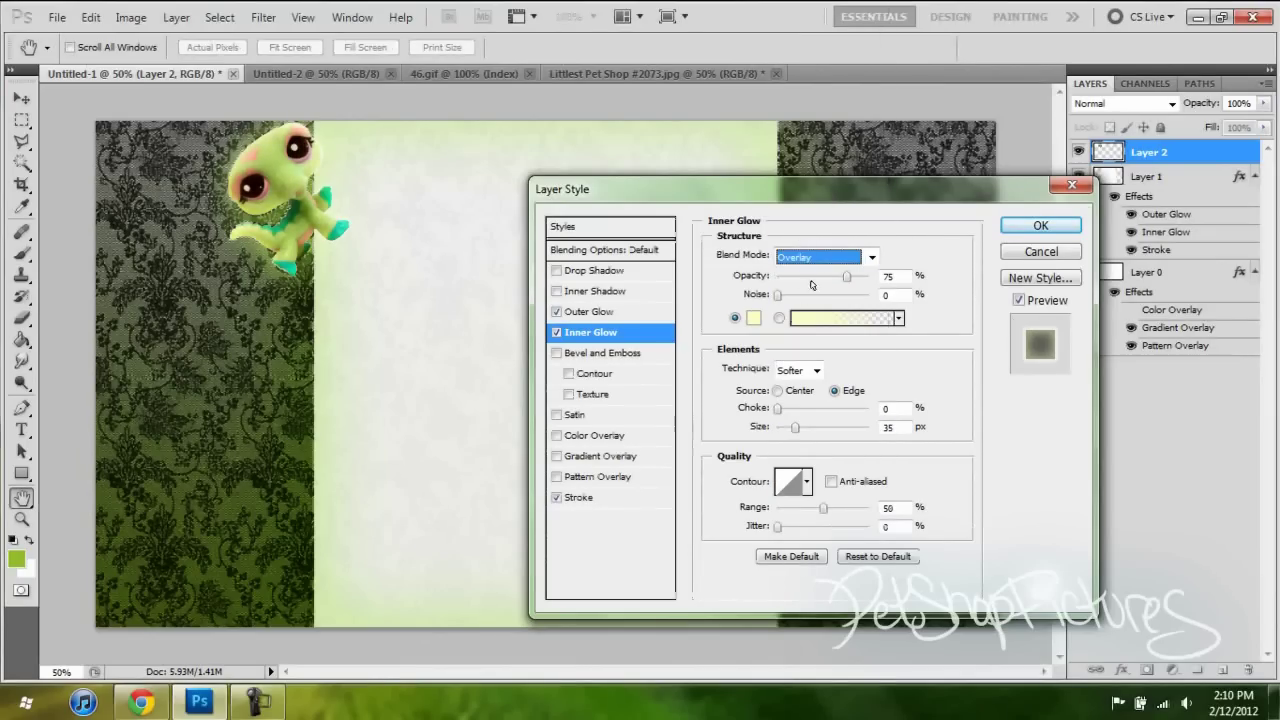
mouse_move(847, 275)
left_mouse_down()
mouse_move(828, 276)
mouse_move(841, 278)
left_mouse_up()
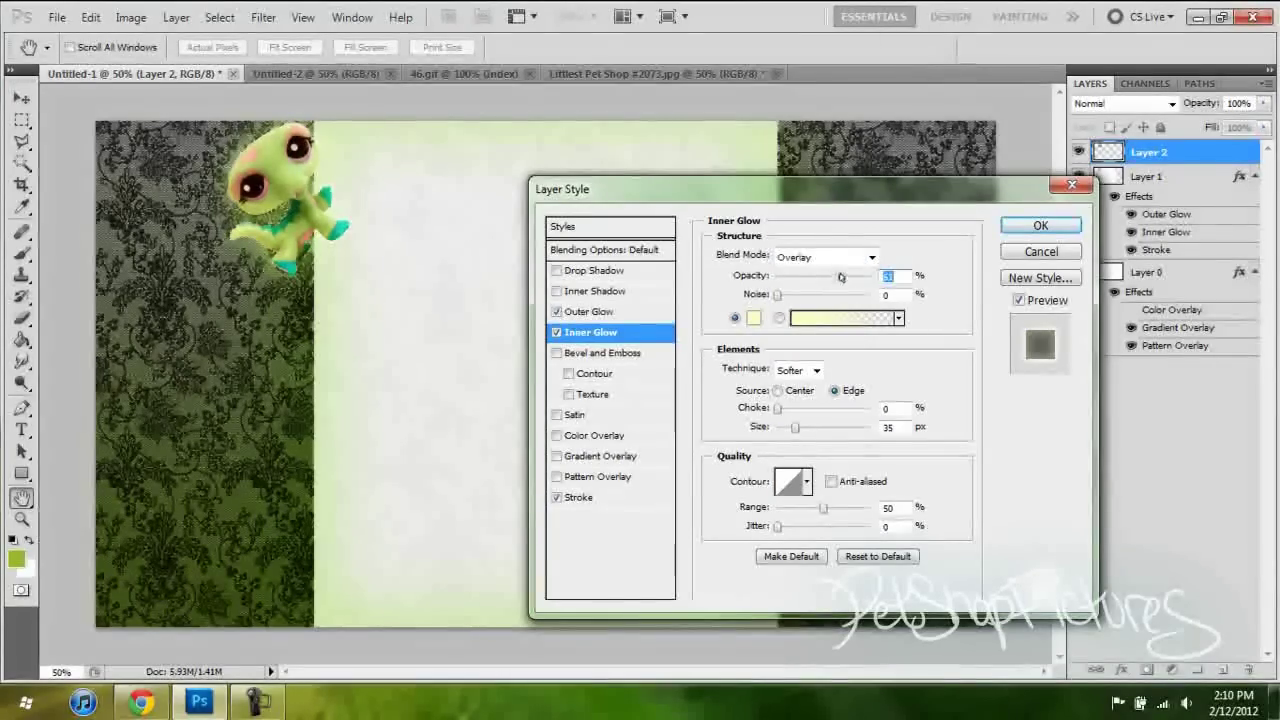
left_click(1062, 225)
left_click(1264, 103)
left_click_drag(1258, 125, 1252, 122)
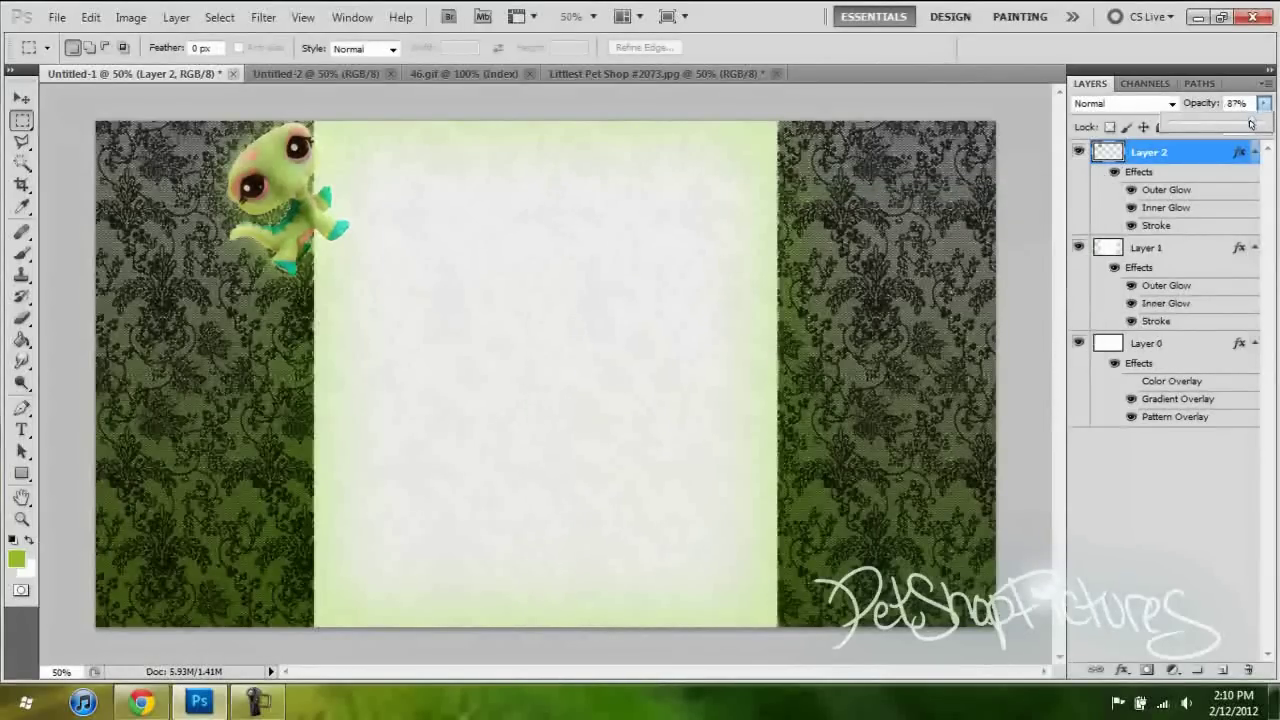
Add the text "PetShopPictures" in pink at 72 pt below the crocodile, starting on the left patterned panel.
left_click(21, 429)
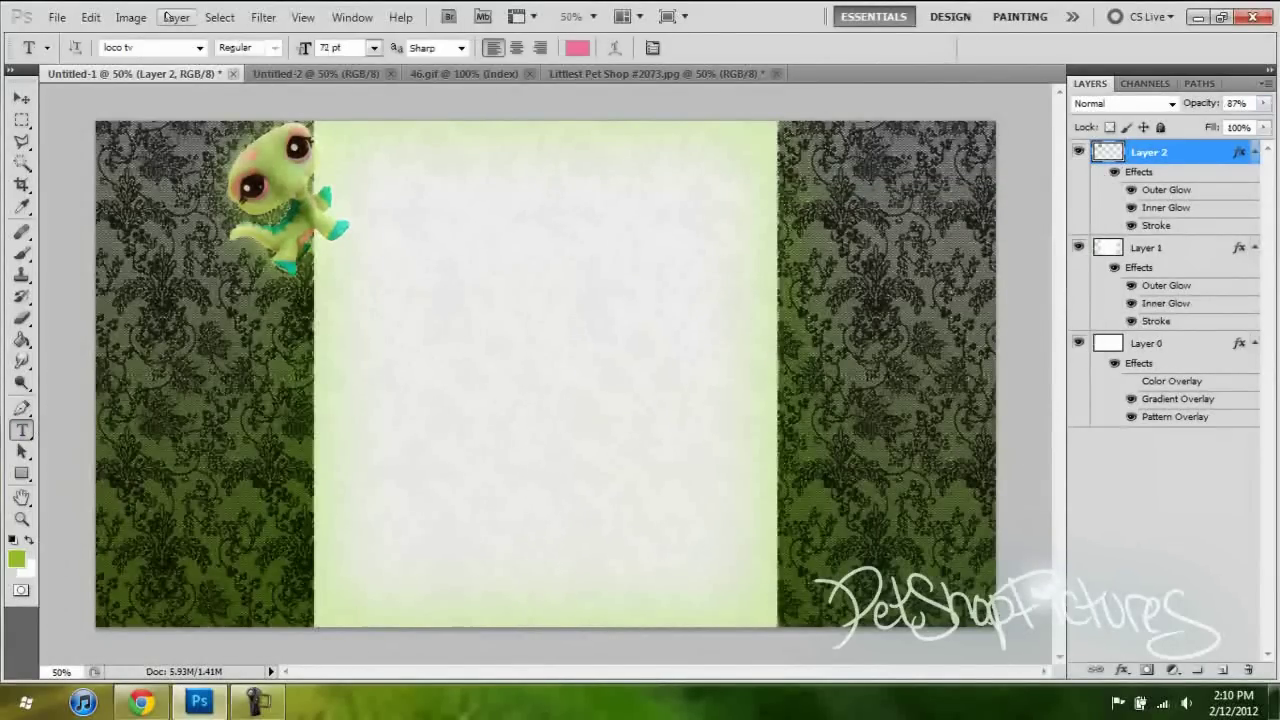
left_click(201, 48)
left_click(201, 48)
left_click(290, 368)
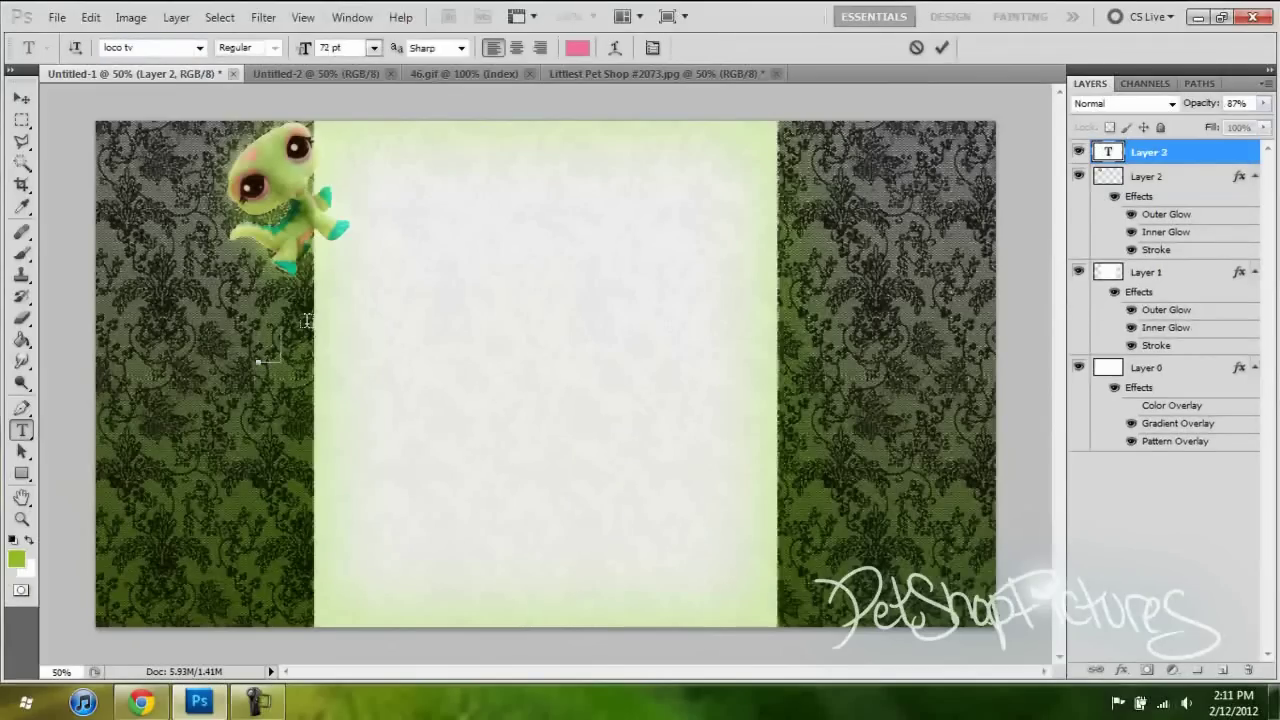
type("Petshoppic")
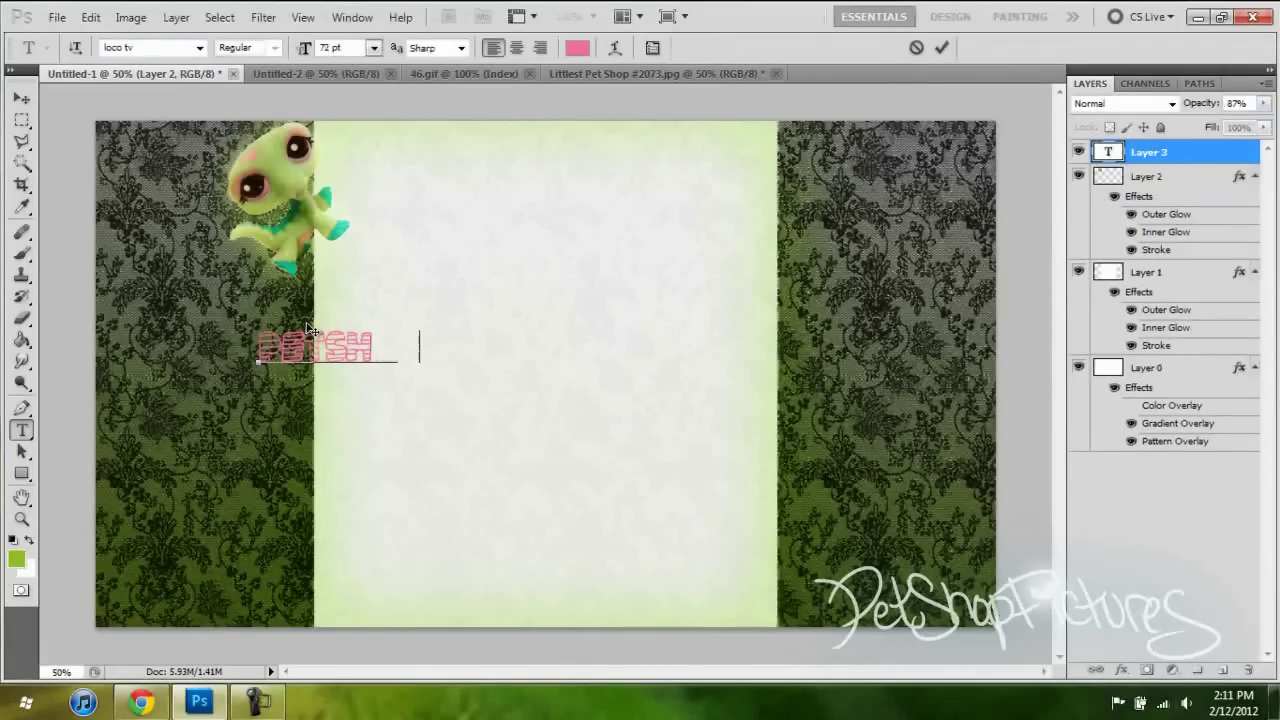
type("turs")
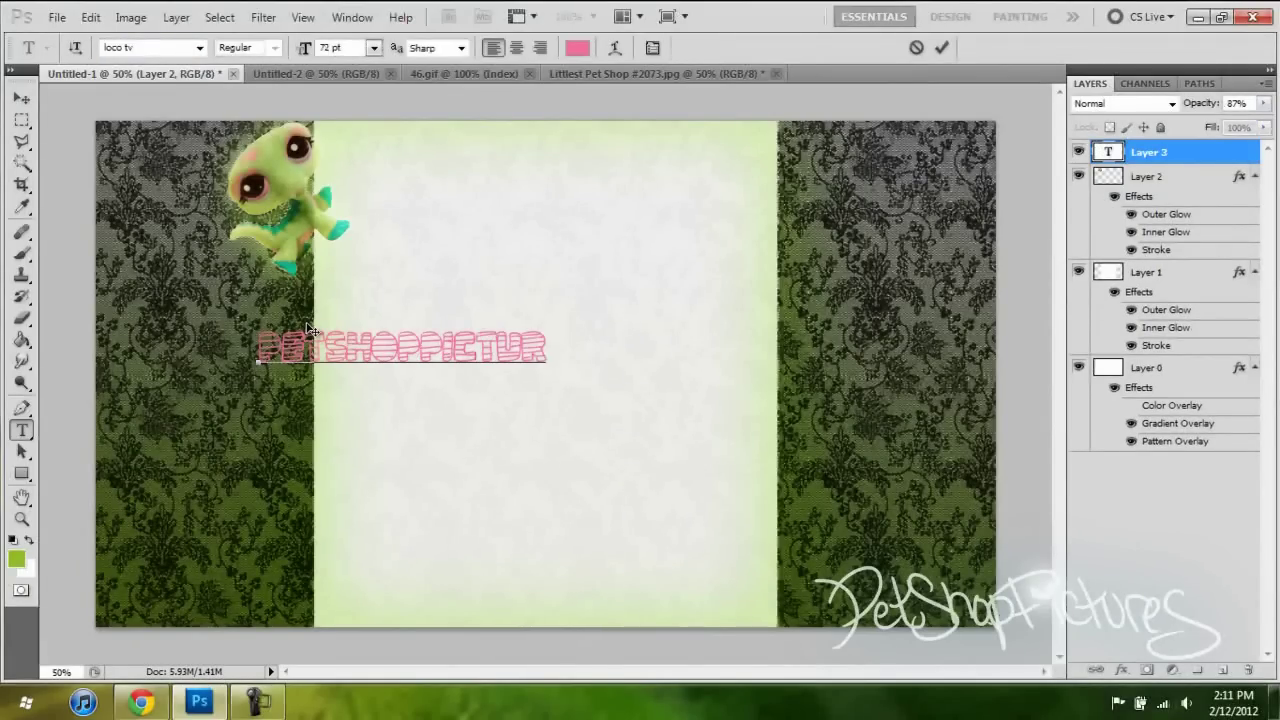
type("e")
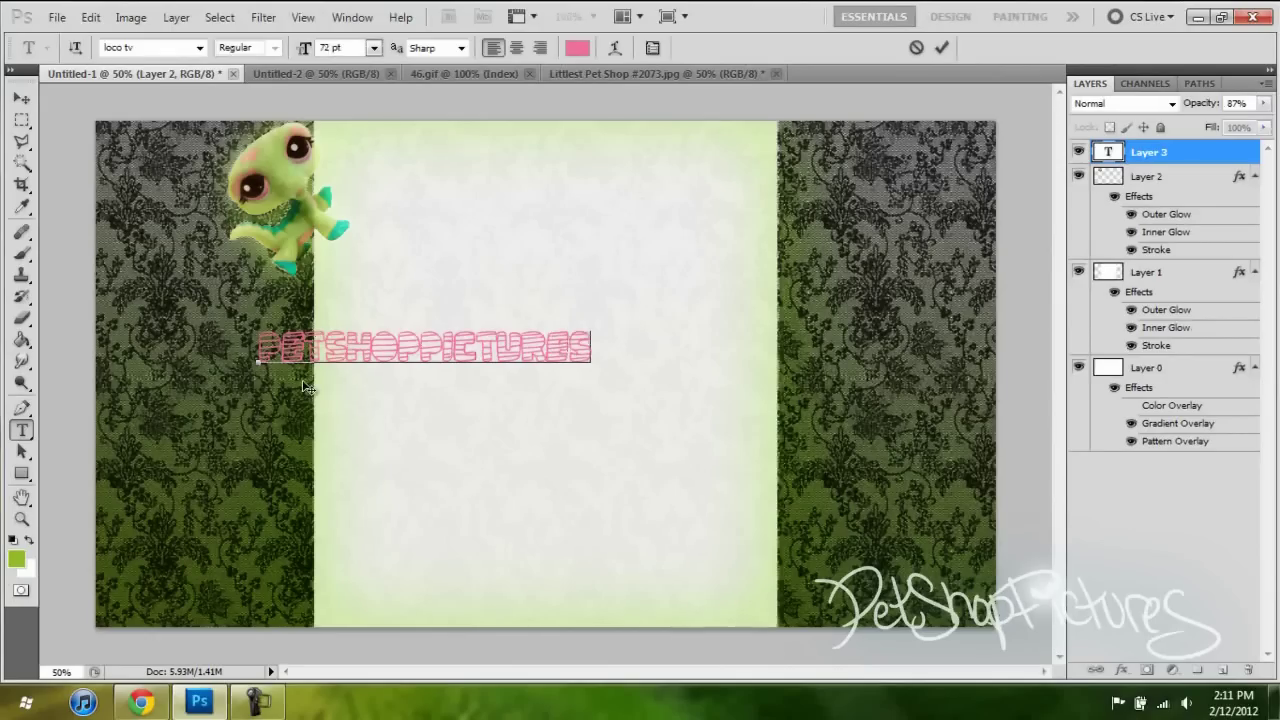
Change the font of the whole PetShopPictures text to MTF Cupcake.
left_click_drag(588, 348, 258, 352)
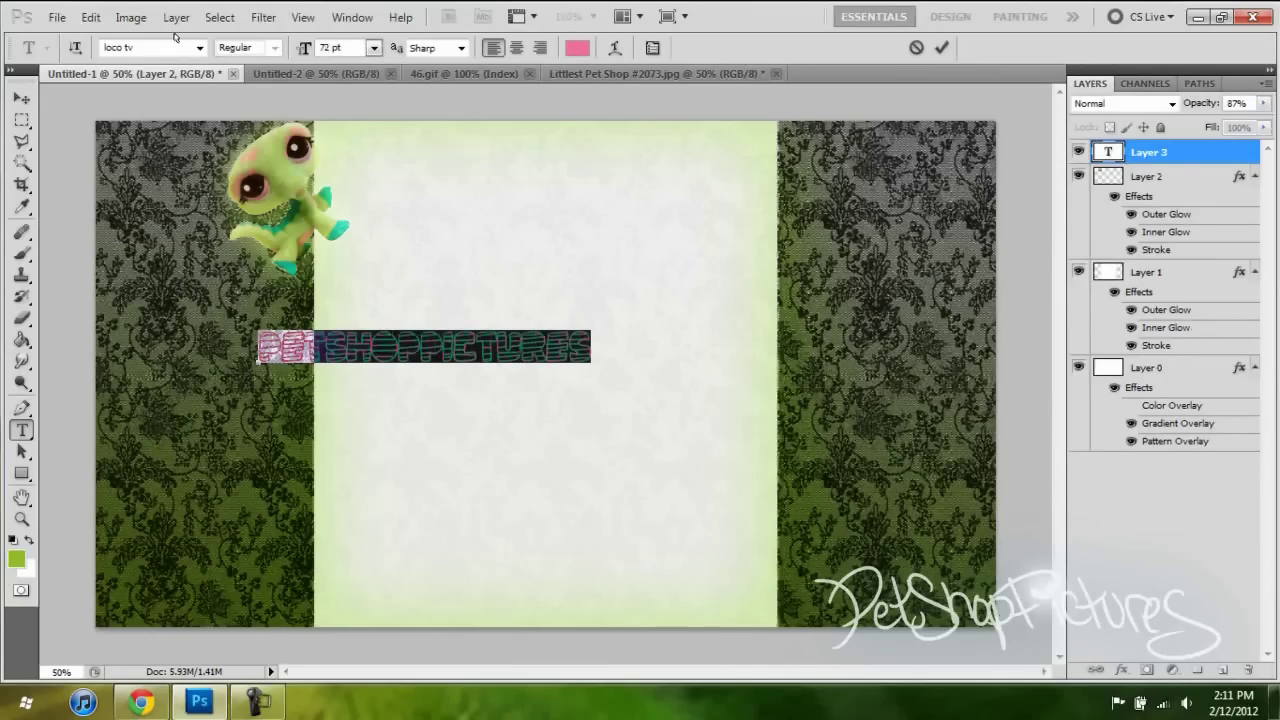
left_click(200, 48)
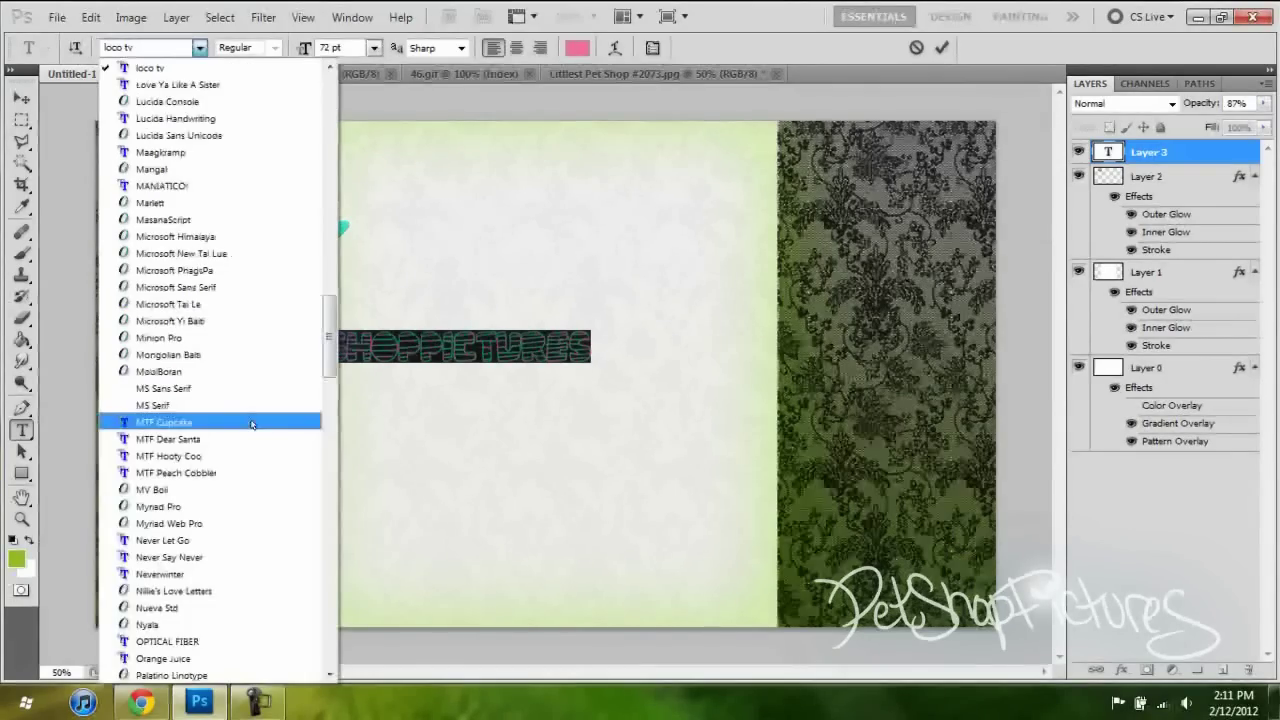
left_click(251, 424)
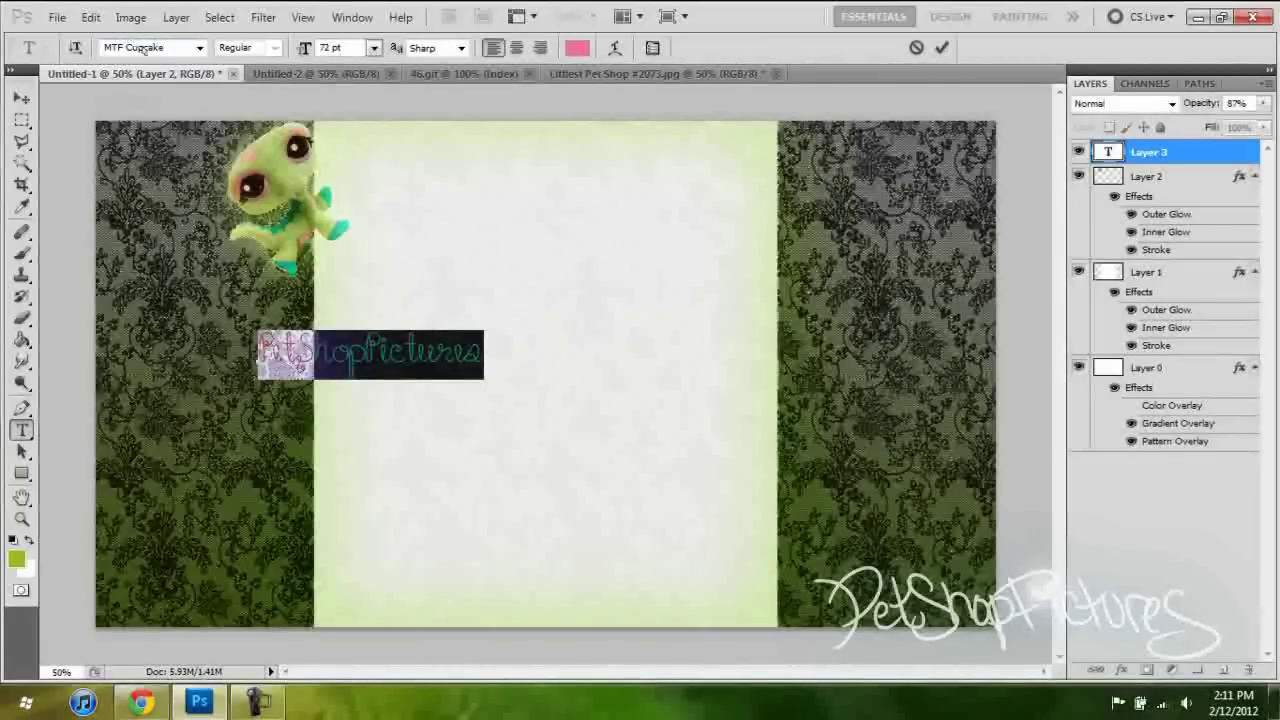
Rotate the PetShopPictures text -90° and position it vertically along the left panel's inner edge below the crocodile.
left_click(90, 17)
left_click(268, 366)
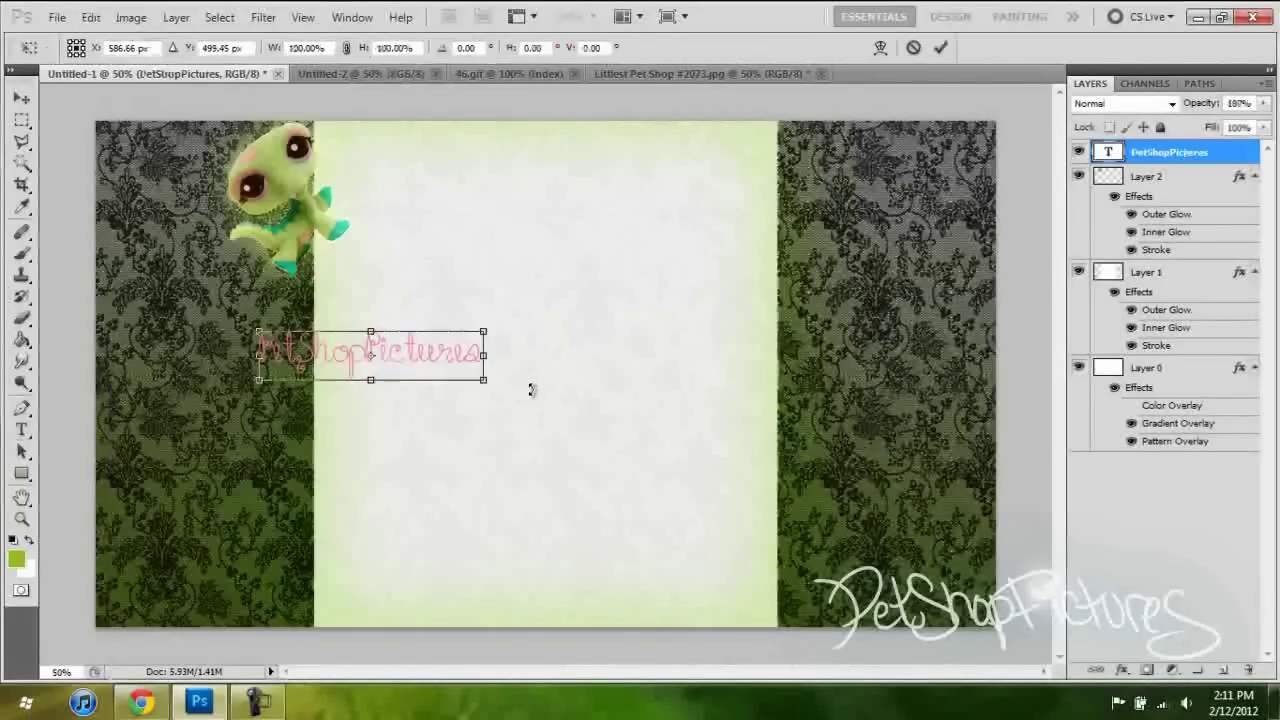
left_click_drag(529, 386, 308, 243)
left_click(20, 119)
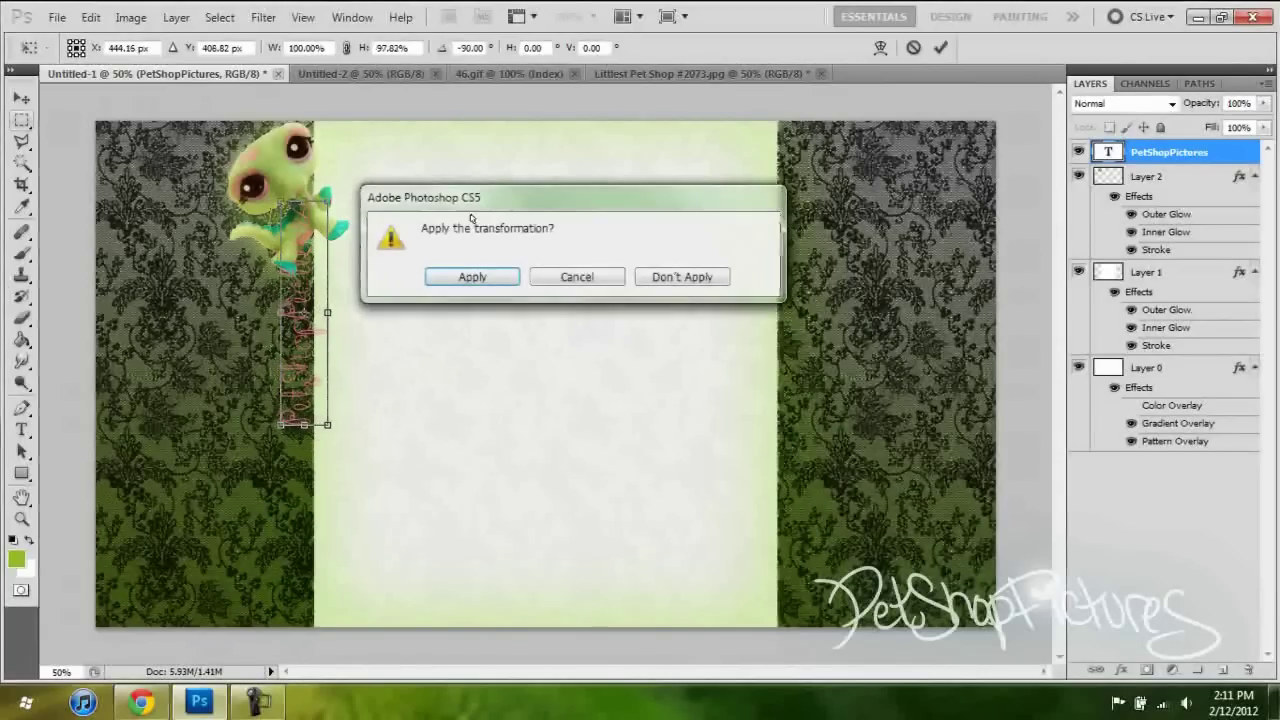
left_click(472, 277)
Add a Color Overlay in a very dark green to the PetShopPictures text layer.
right_click(1204, 150)
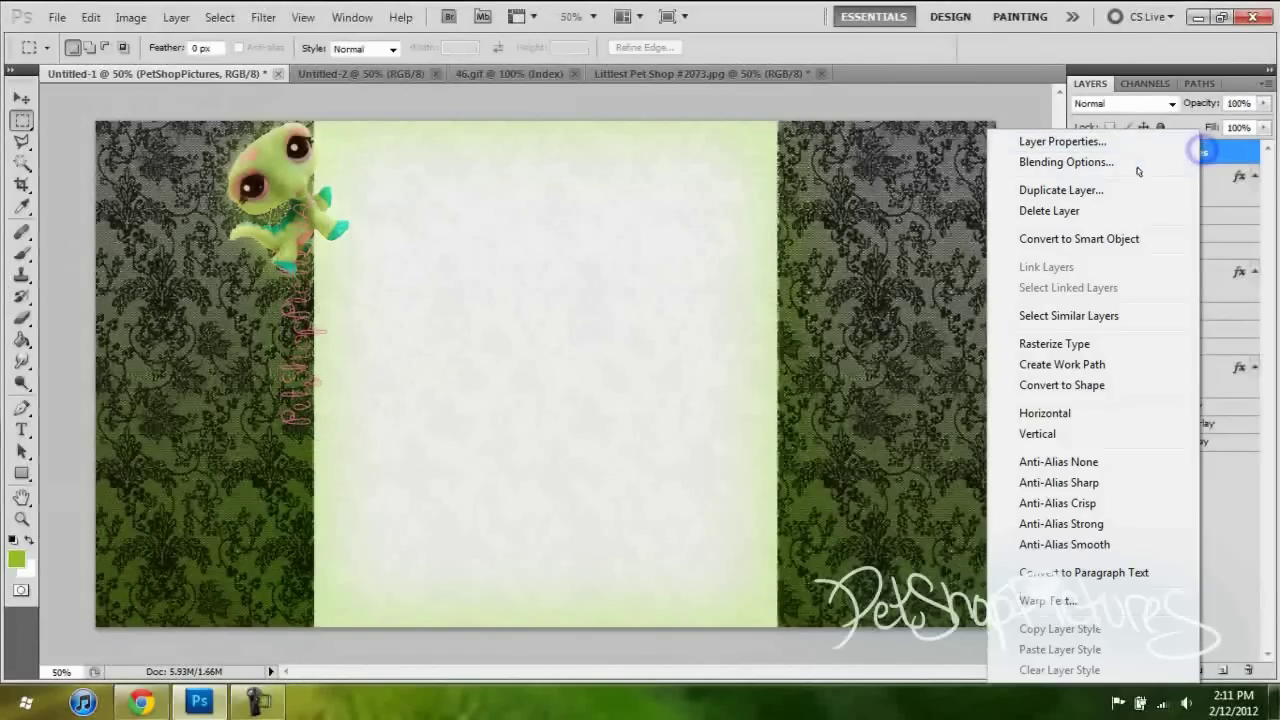
left_click(1137, 162)
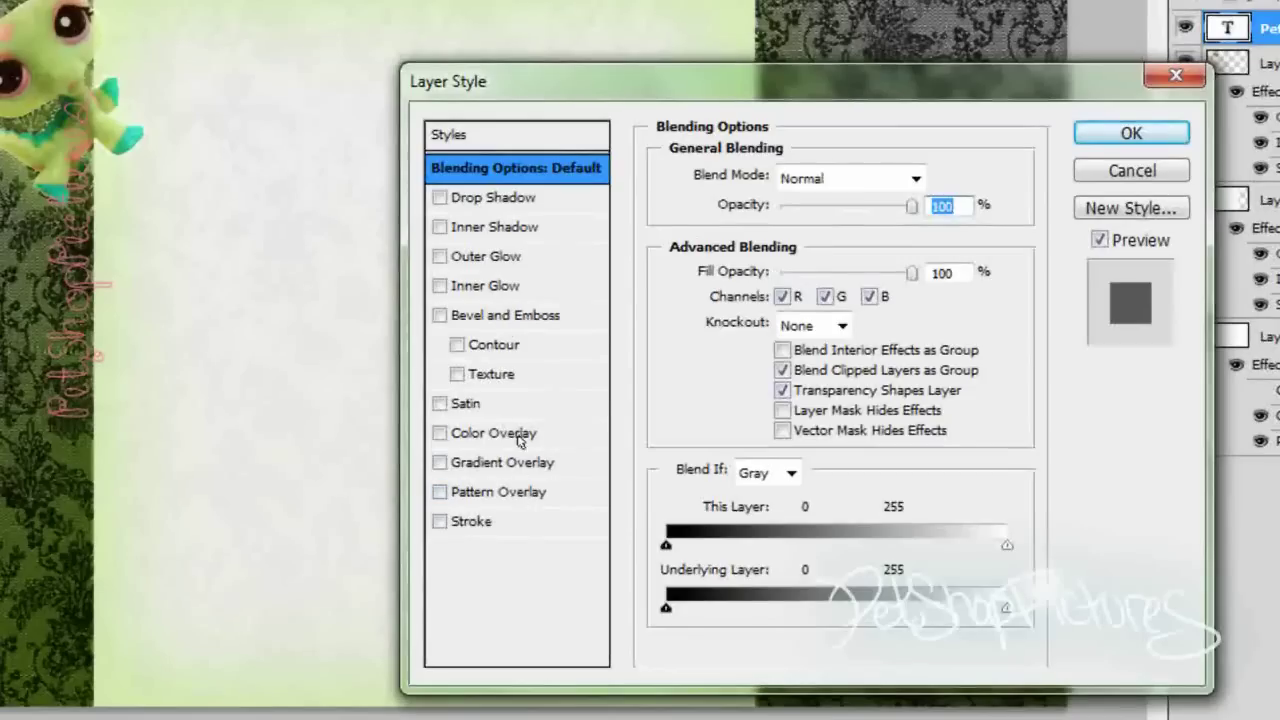
left_click(615, 435)
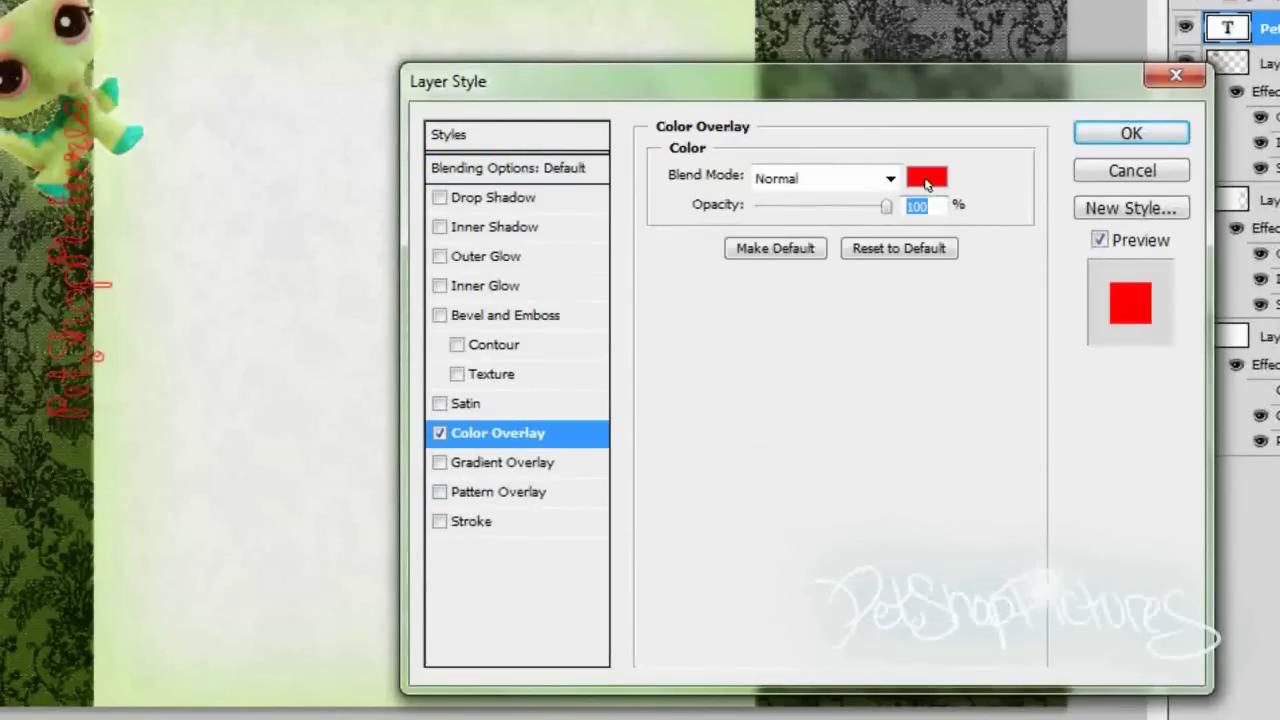
left_click(927, 177)
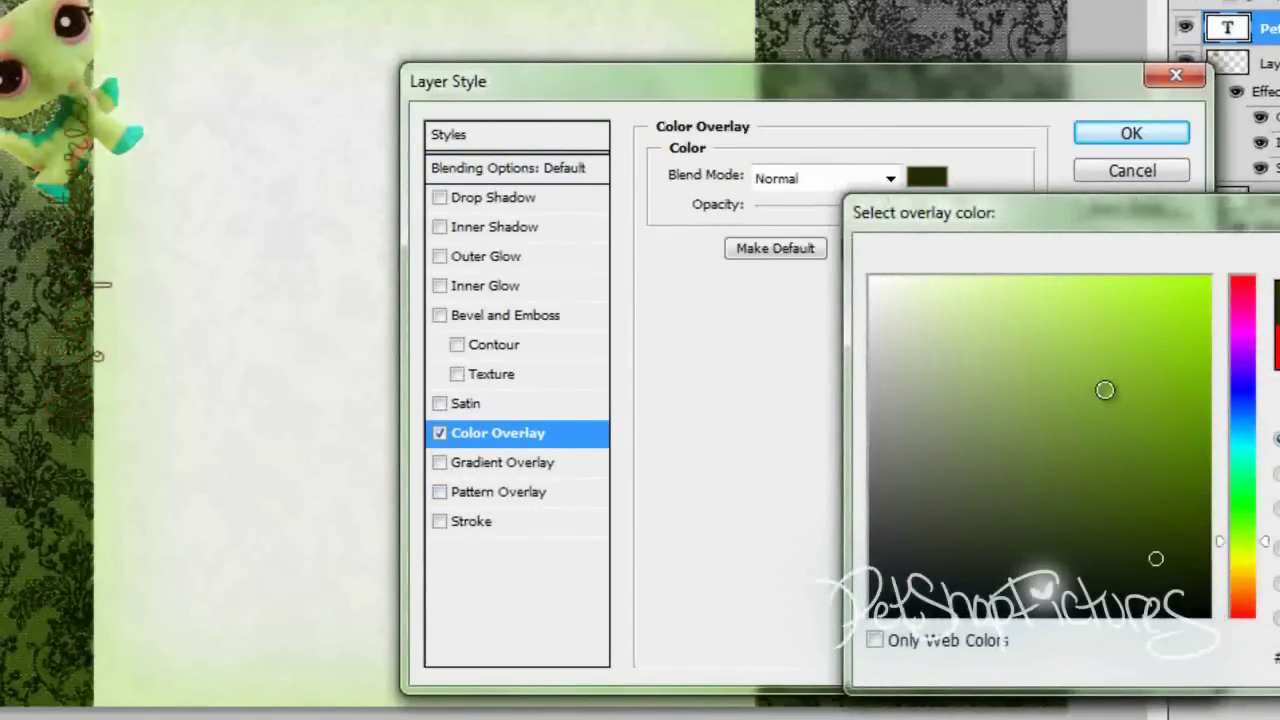
left_click(1192, 573)
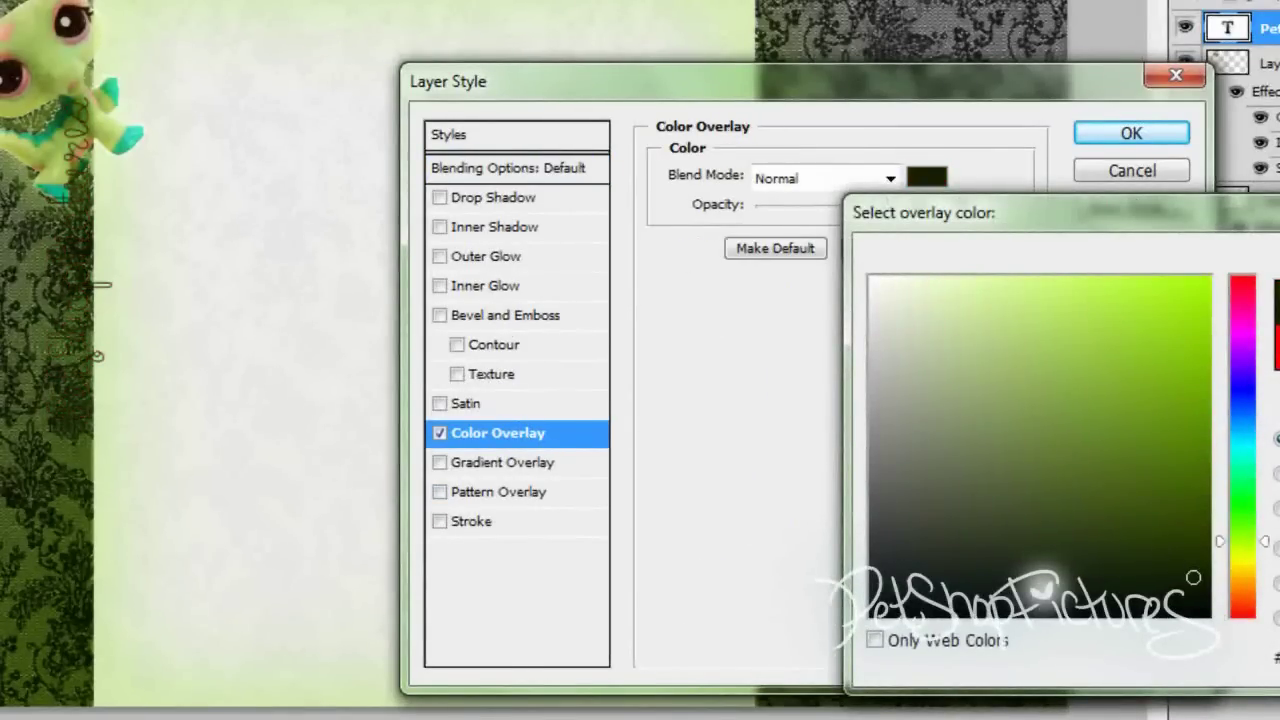
key("Return")
Add an Outer Glow to the text in a bright lime based on the crocodile's green, with a size of 21 px.
left_click(522, 260)
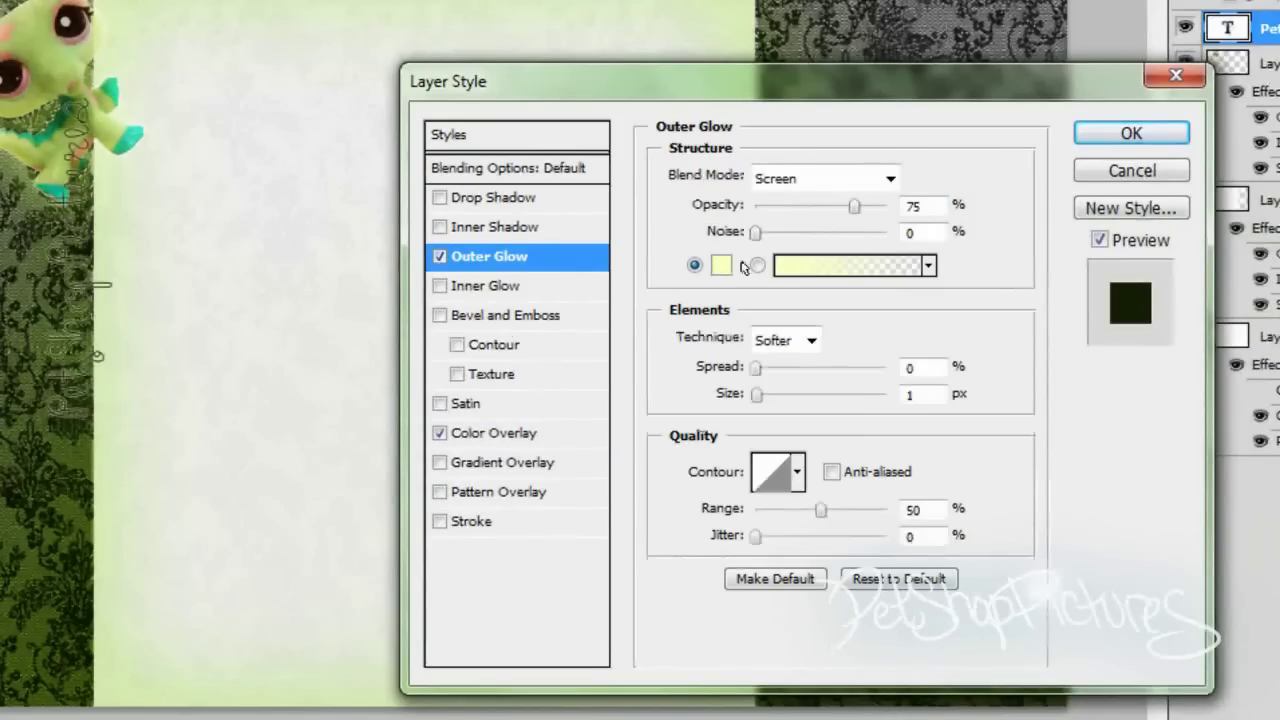
left_click(720, 265)
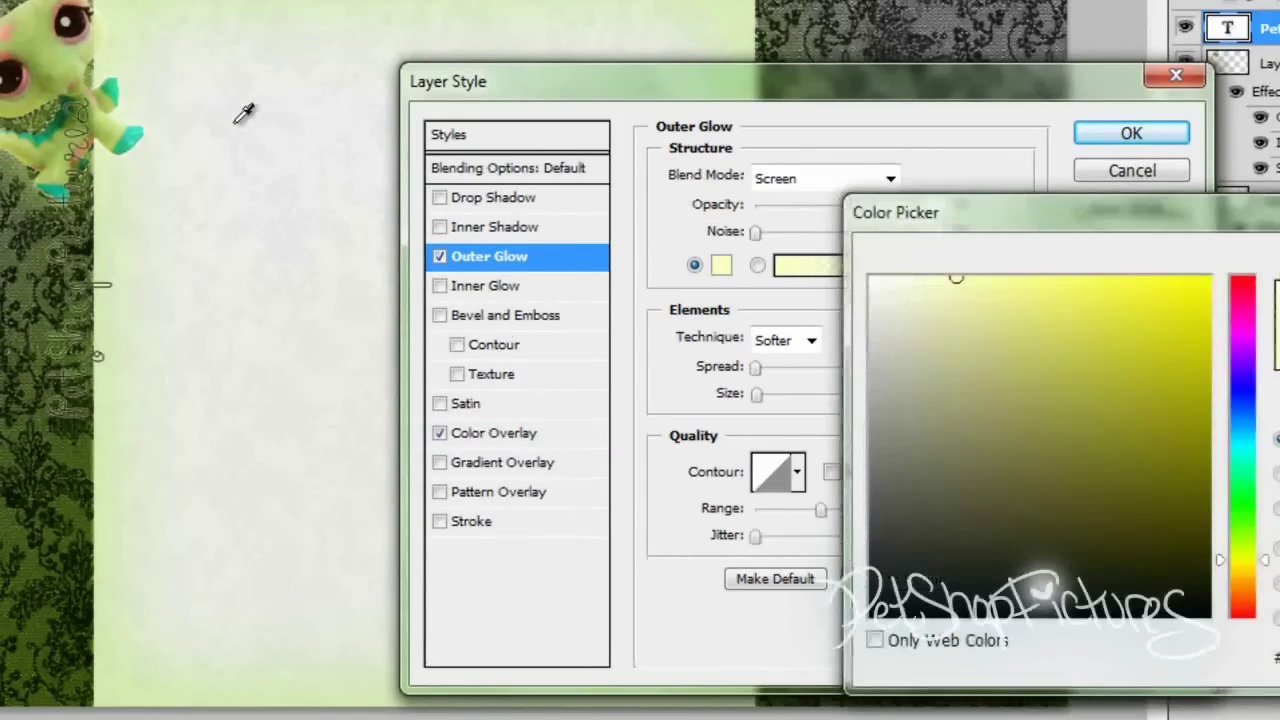
left_click(72, 70)
left_click_drag(1117, 309, 1133, 279)
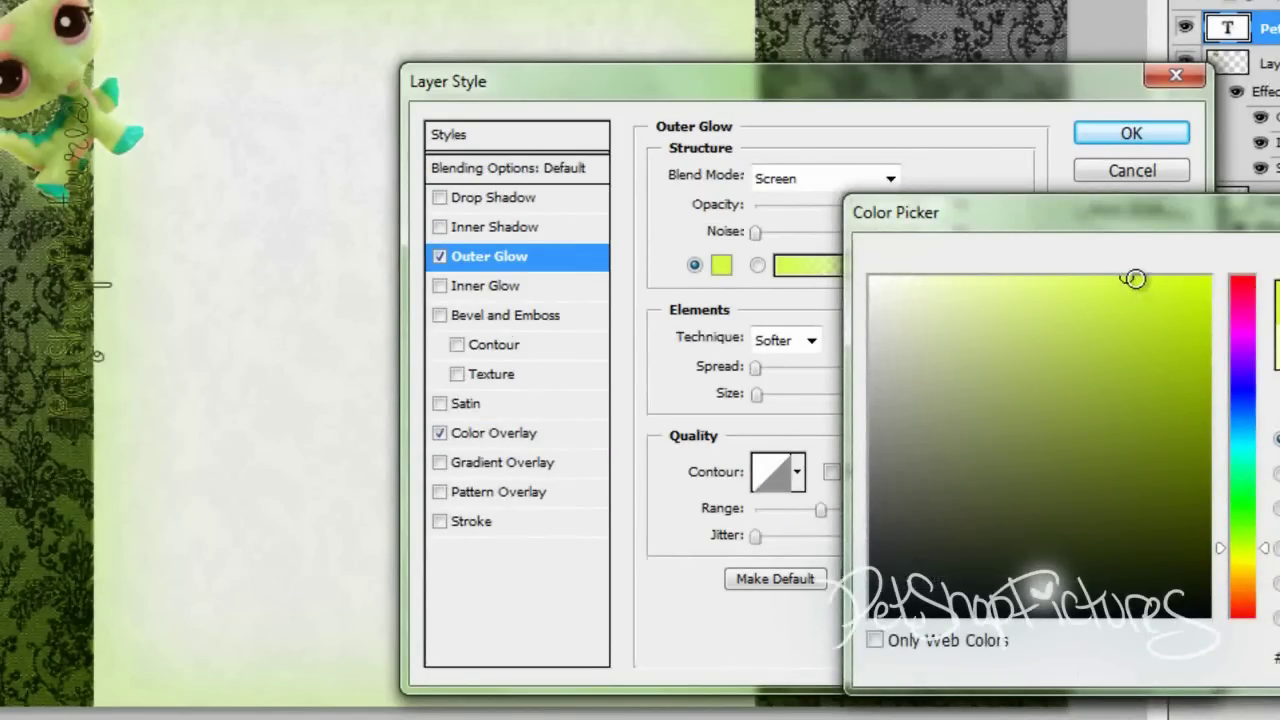
key("Return")
mouse_move(759, 396)
left_mouse_down()
mouse_move(790, 393)
mouse_move(768, 388)
left_mouse_up()
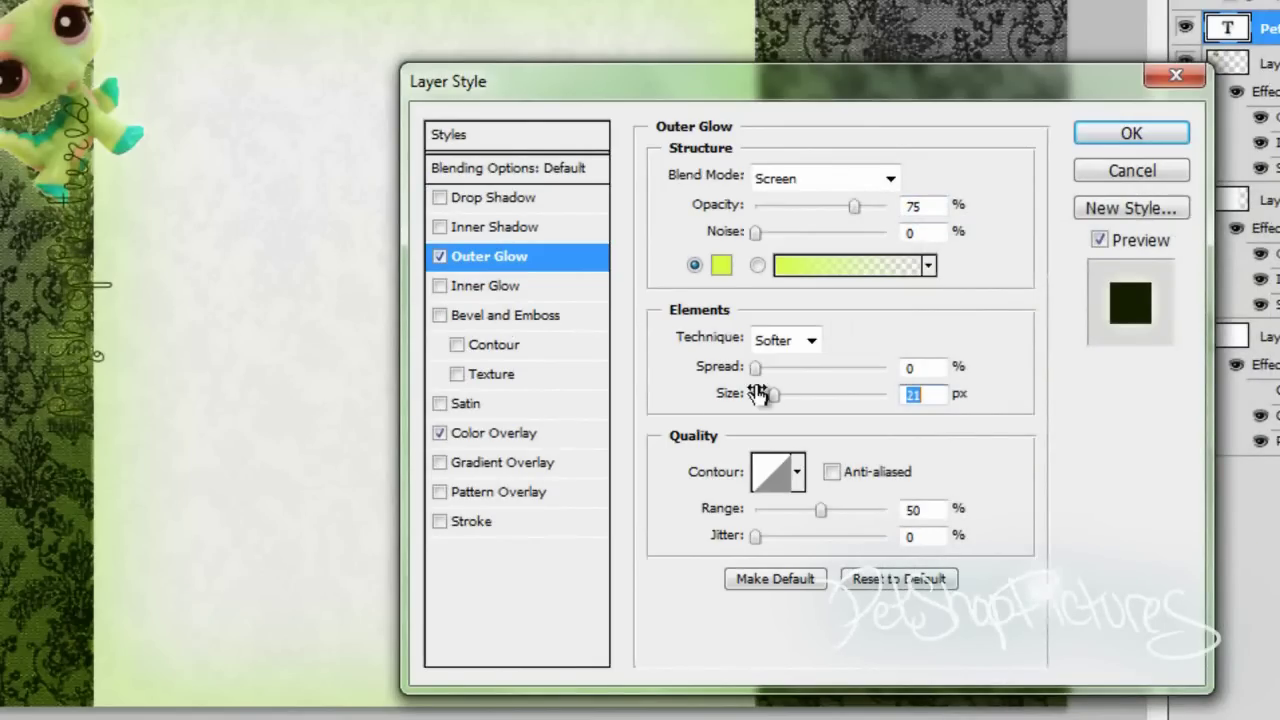
Add a white 3 px Outside stroke to the text in Overlay blend mode at 61% opacity.
left_click(495, 523)
left_click(728, 347)
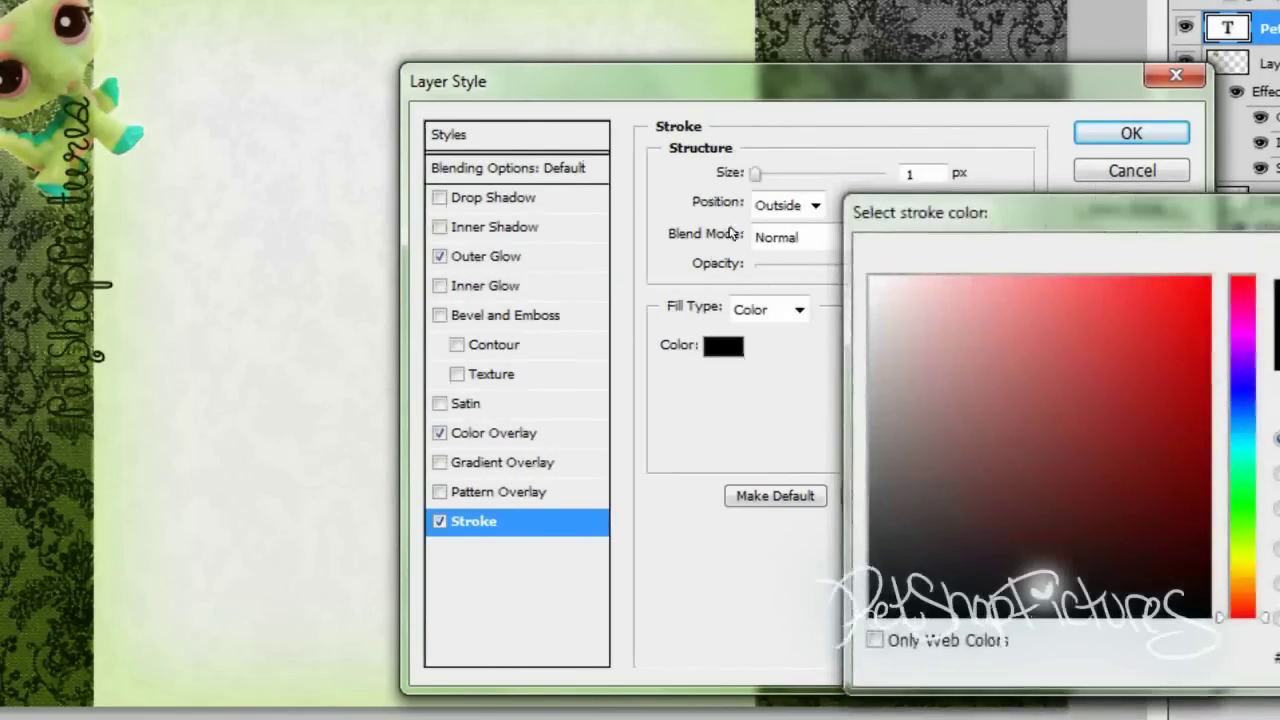
left_click(873, 280)
key("Return")
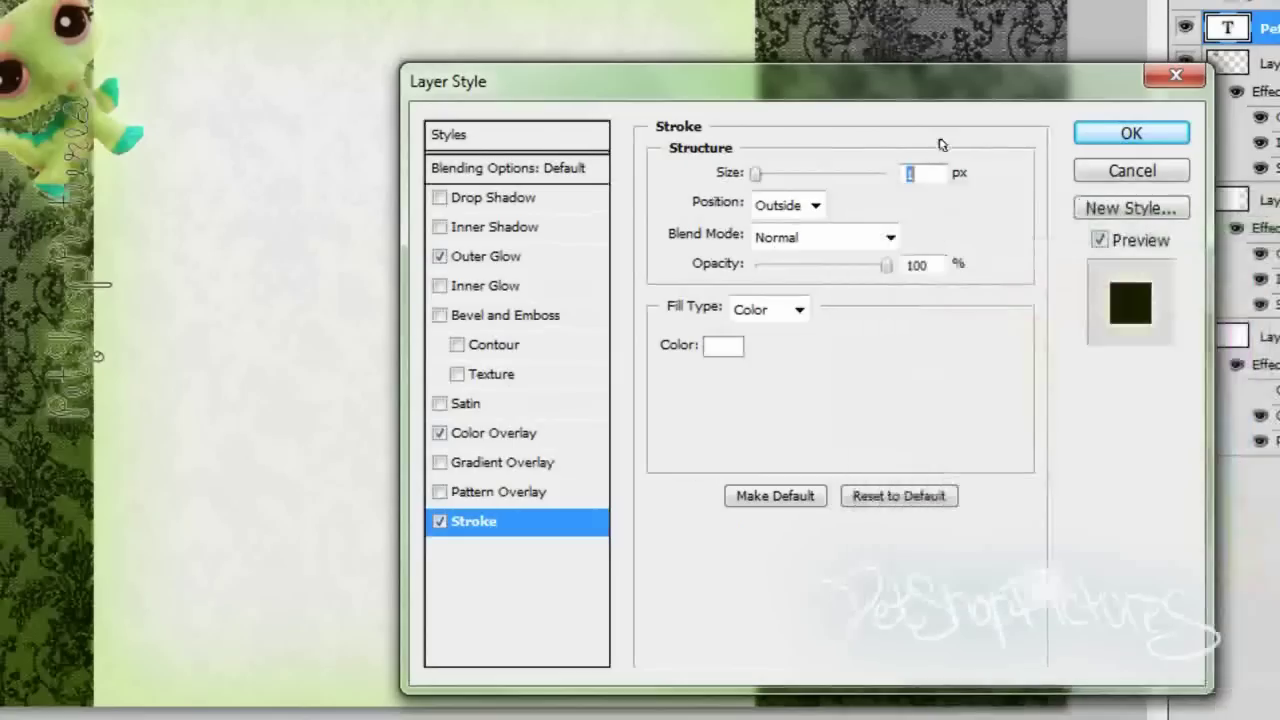
type("3")
left_click(816, 205)
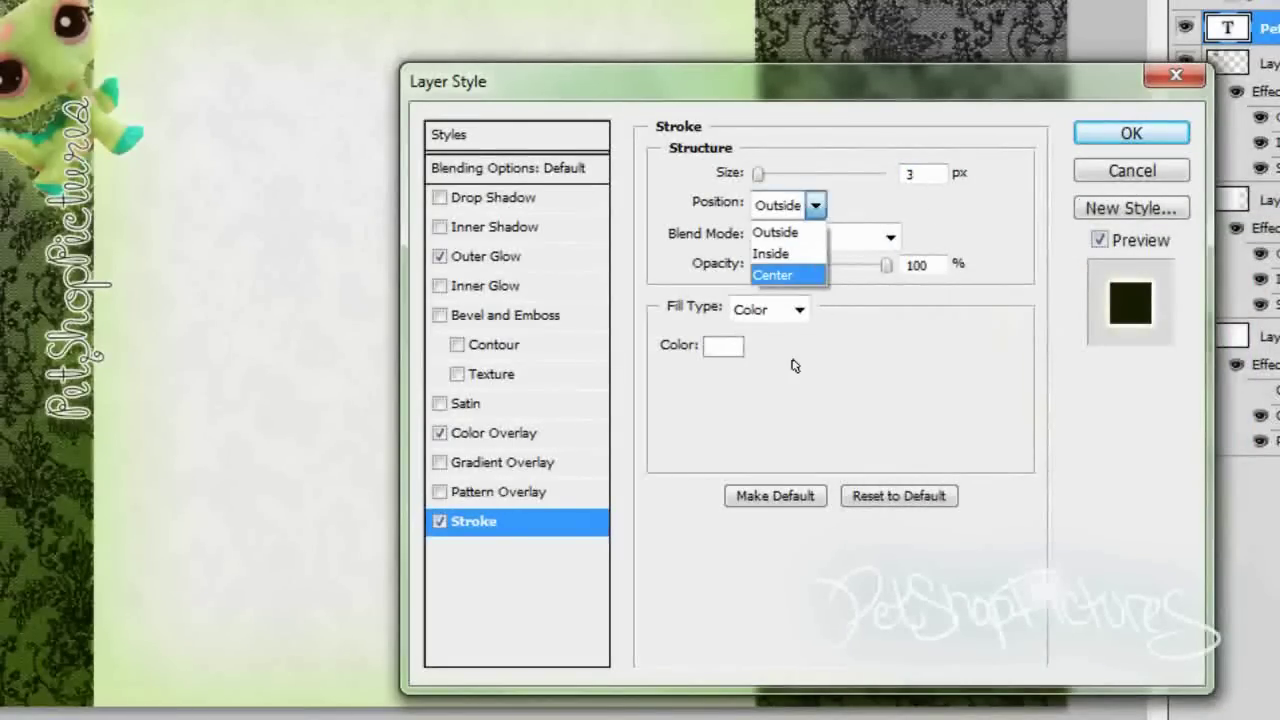
left_click(775, 232)
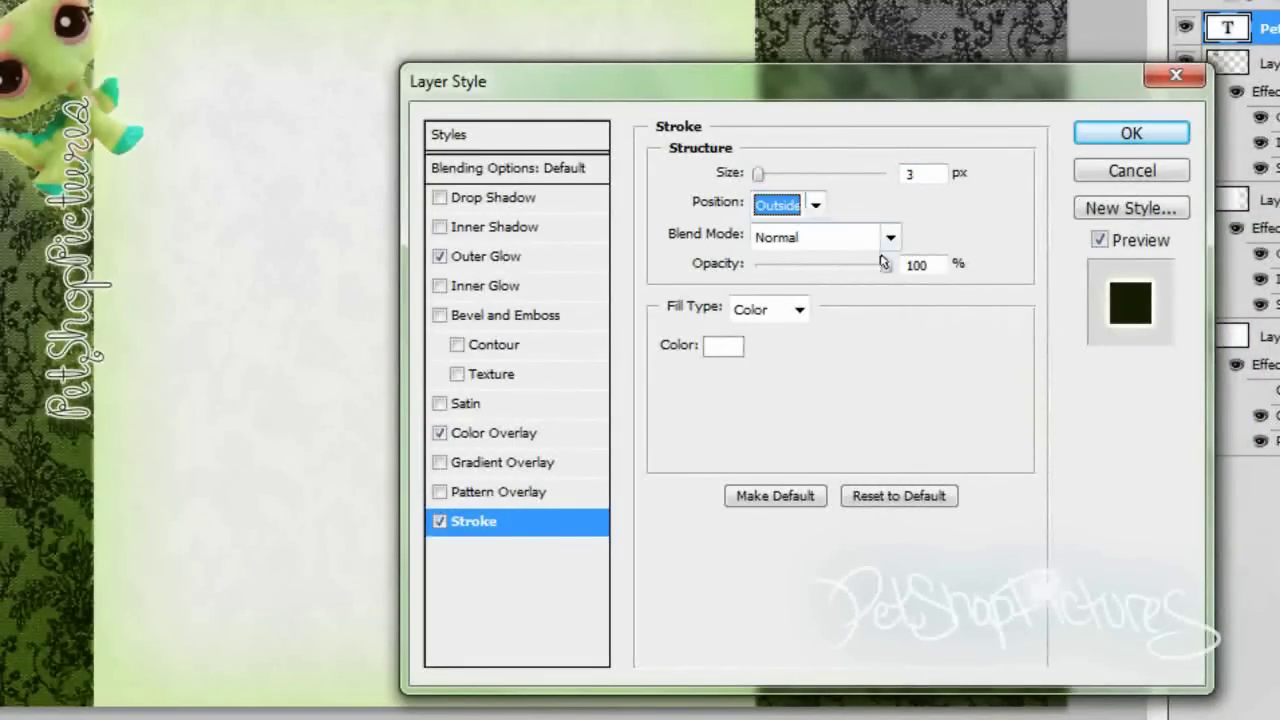
left_click(860, 236)
left_click(826, 157)
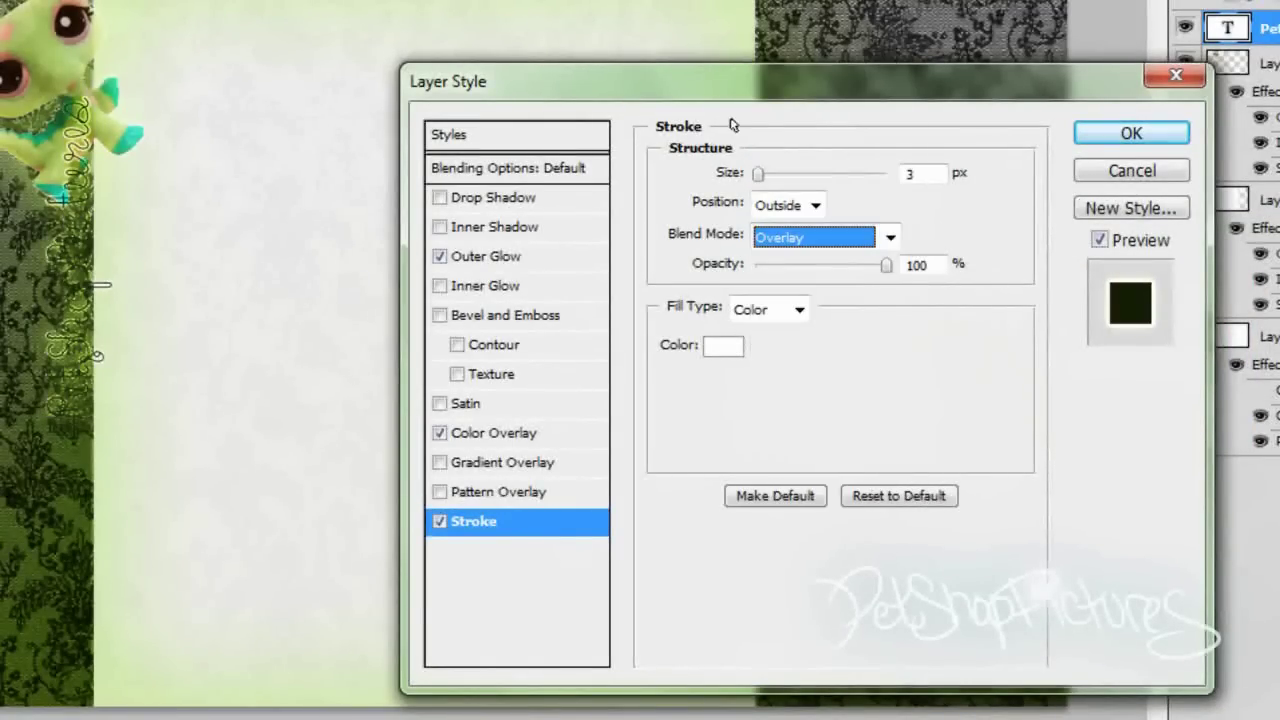
left_click(832, 264)
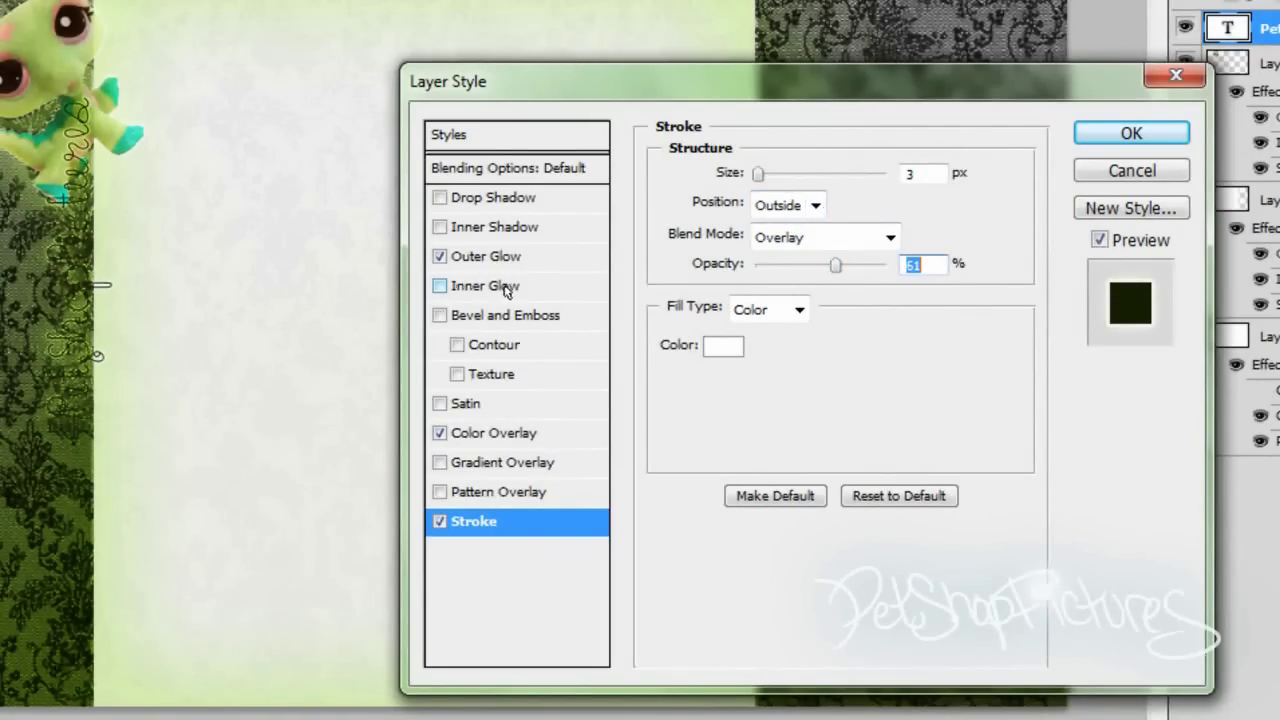
Add a lime Drop Shadow sampled from the crocodile, in Normal mode with size 46 px and raised opacity, and apply the text's layer style.
left_click(505, 200)
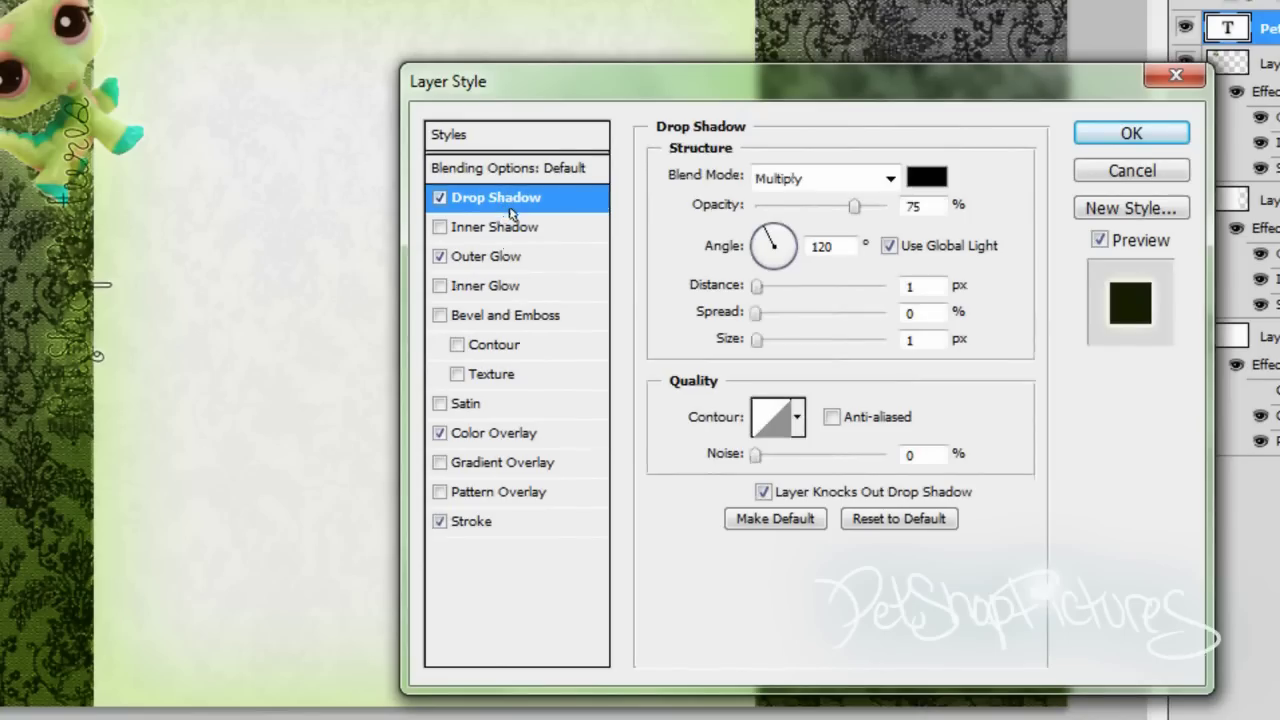
left_click(926, 177)
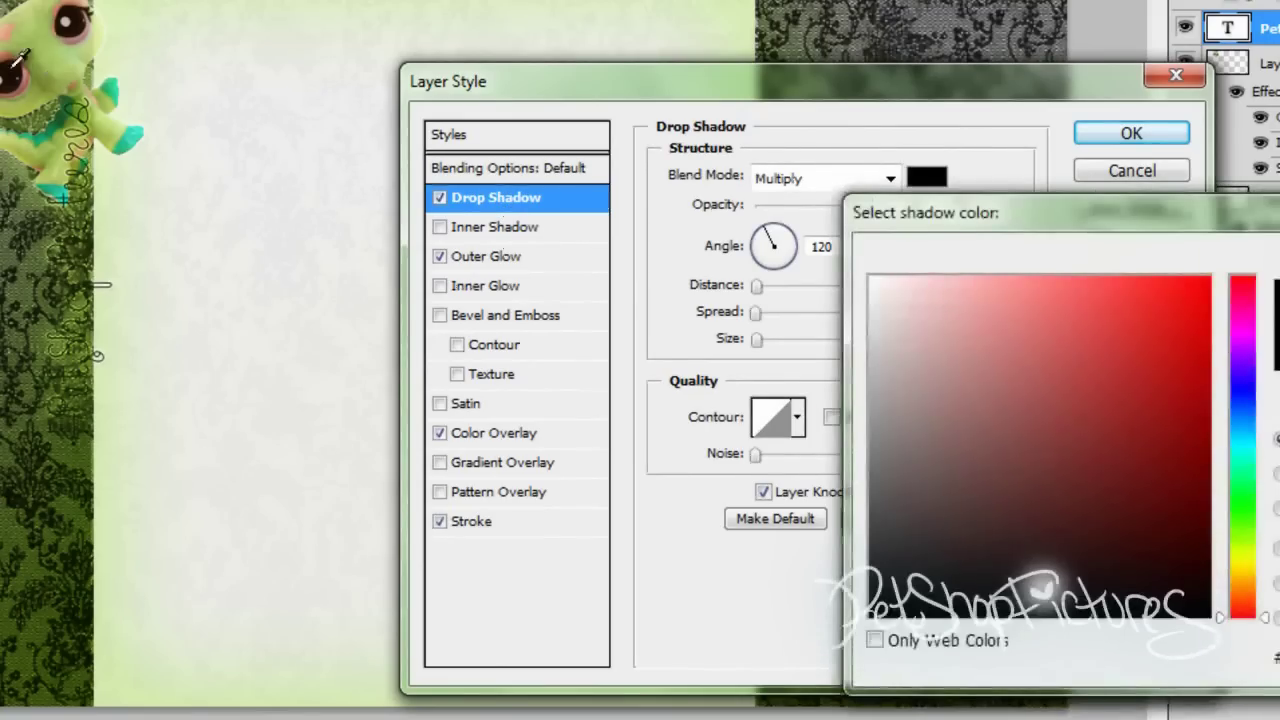
left_click(48, 56)
left_click(1143, 294)
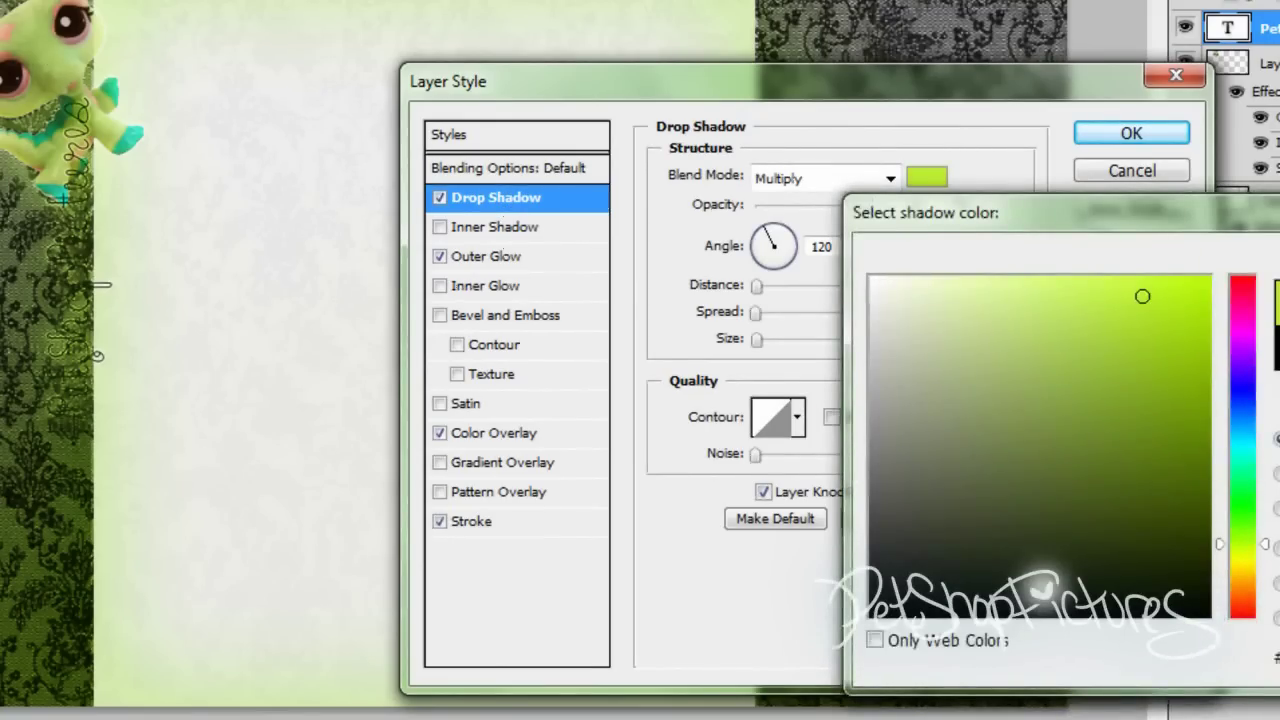
key("Return")
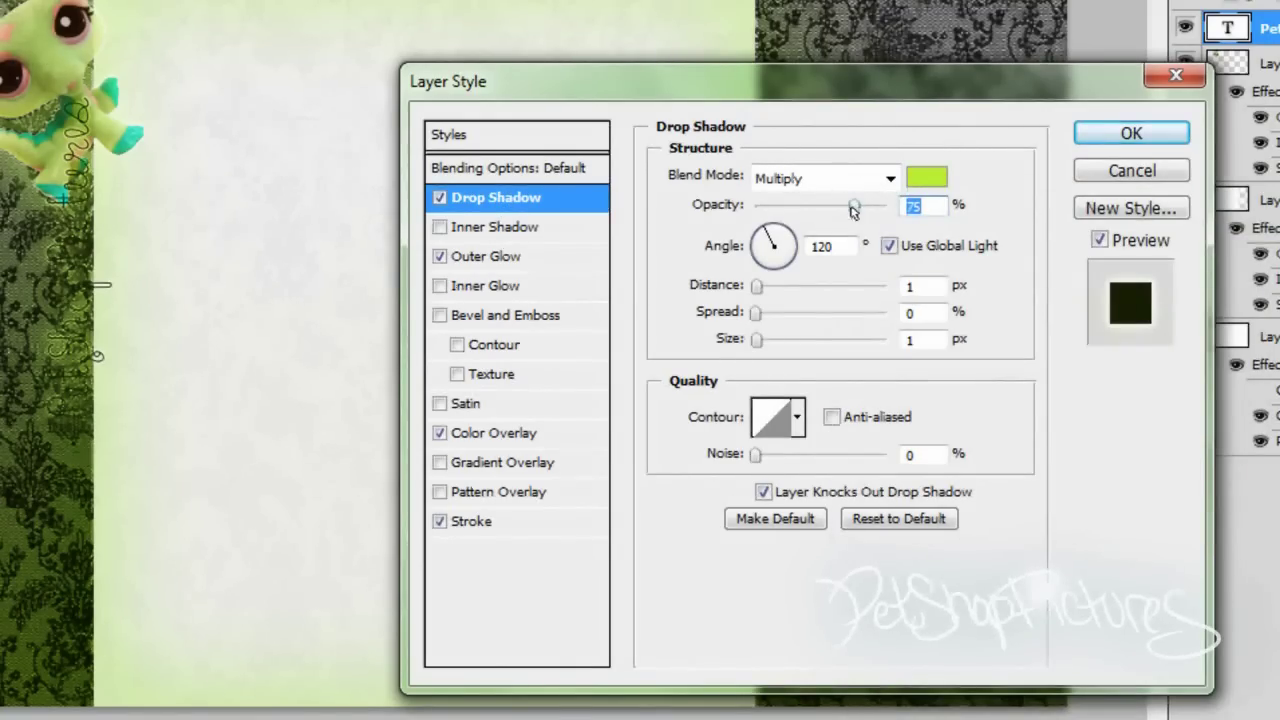
left_click(830, 178)
key("n")
key("Return")
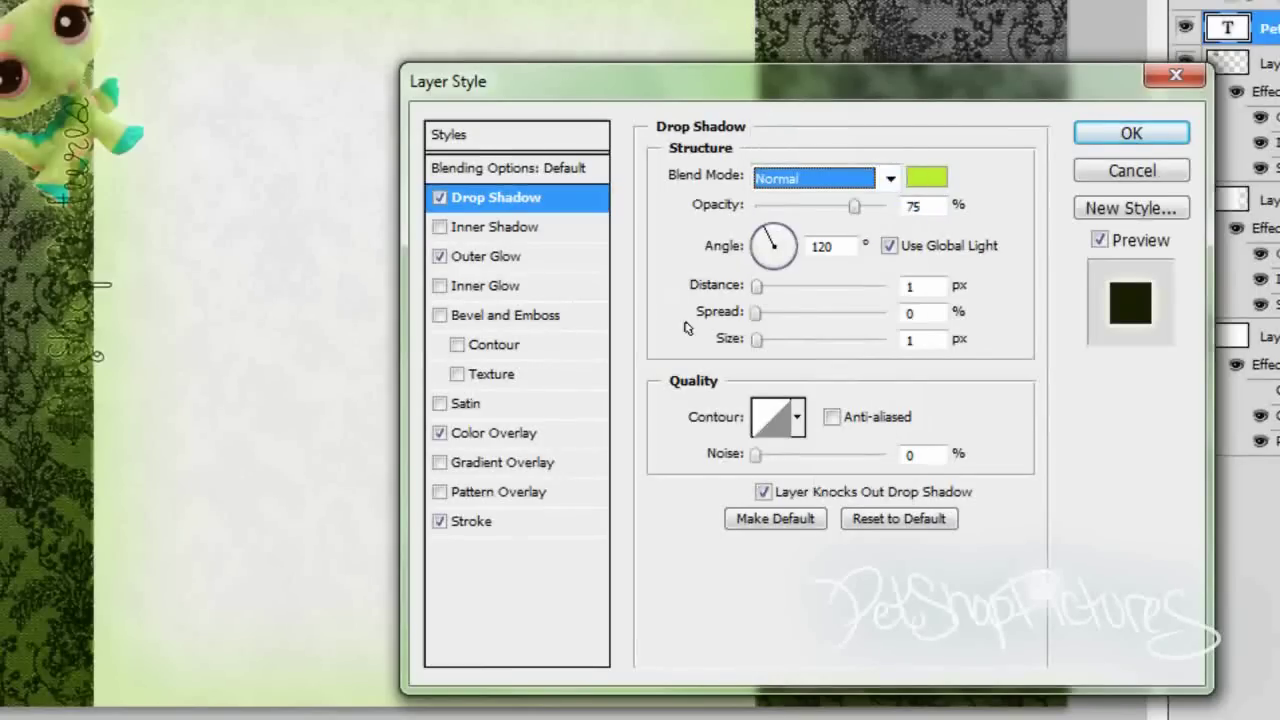
left_click_drag(757, 340, 786, 341)
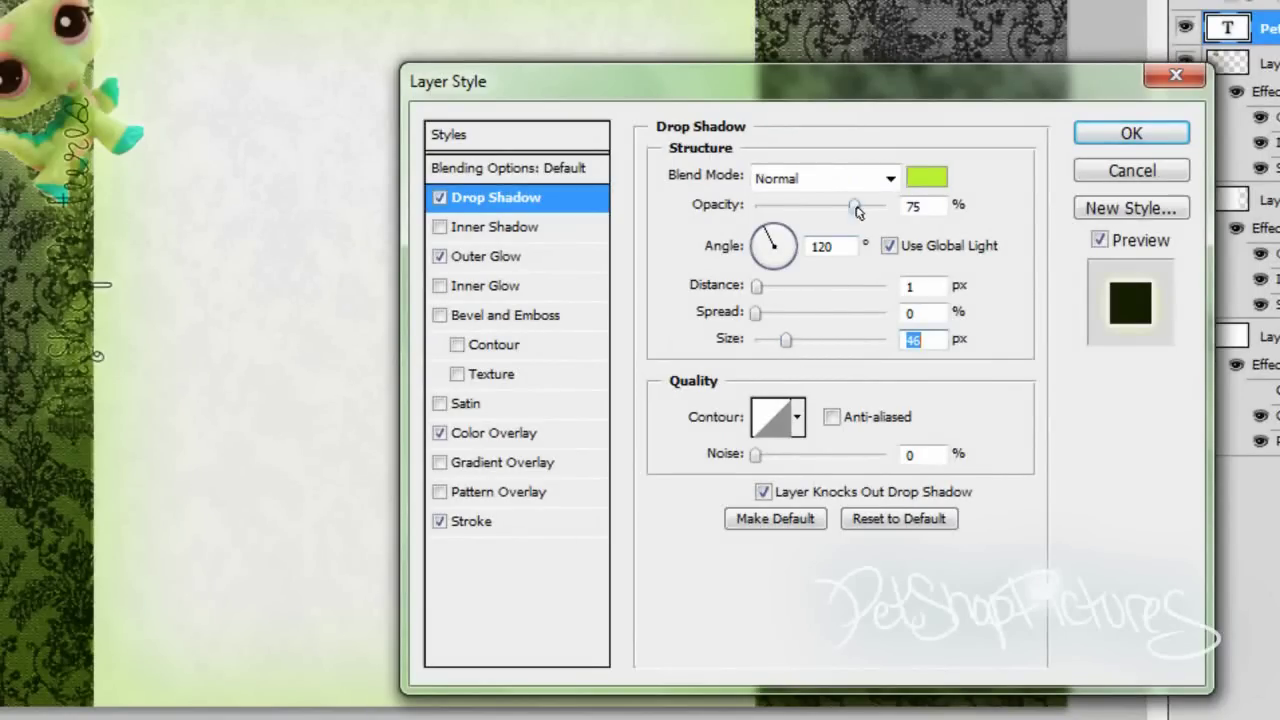
left_click_drag(854, 206, 888, 206)
left_click(1174, 138)
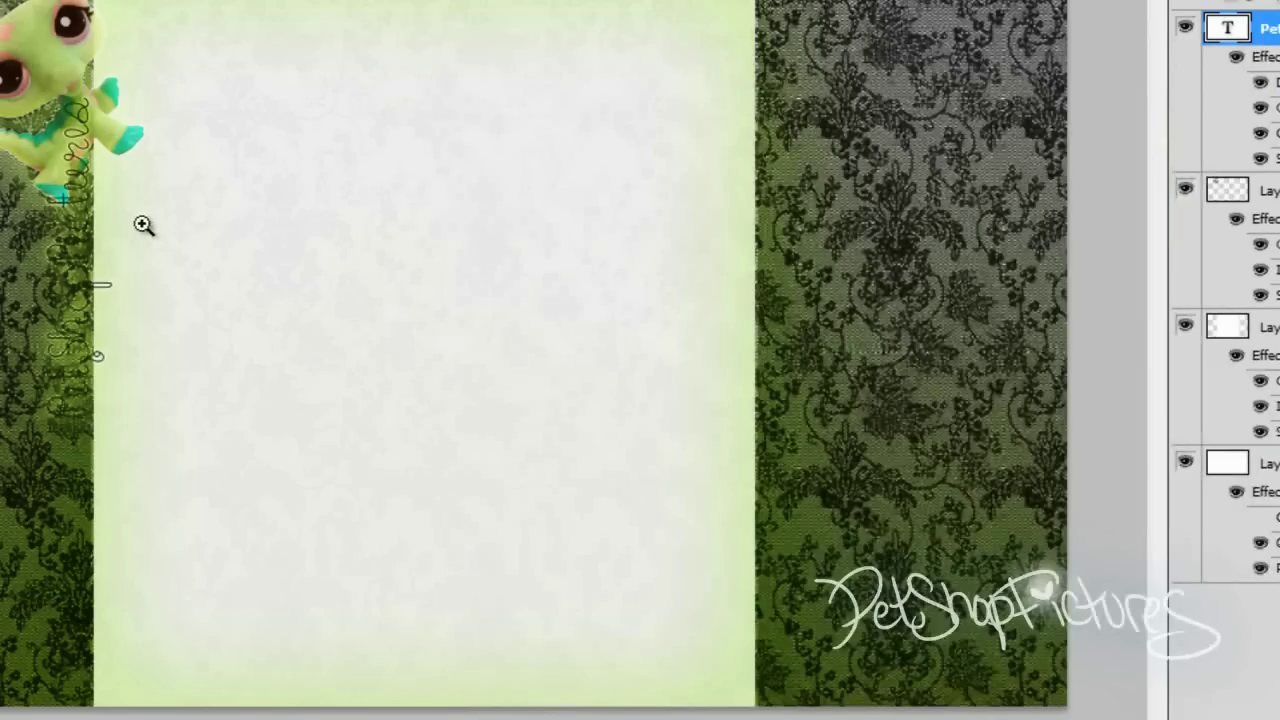
Change the Color Overlay of the PetShopPictures text to white and apply the style.
left_click(48, 289)
left_click(34, 326)
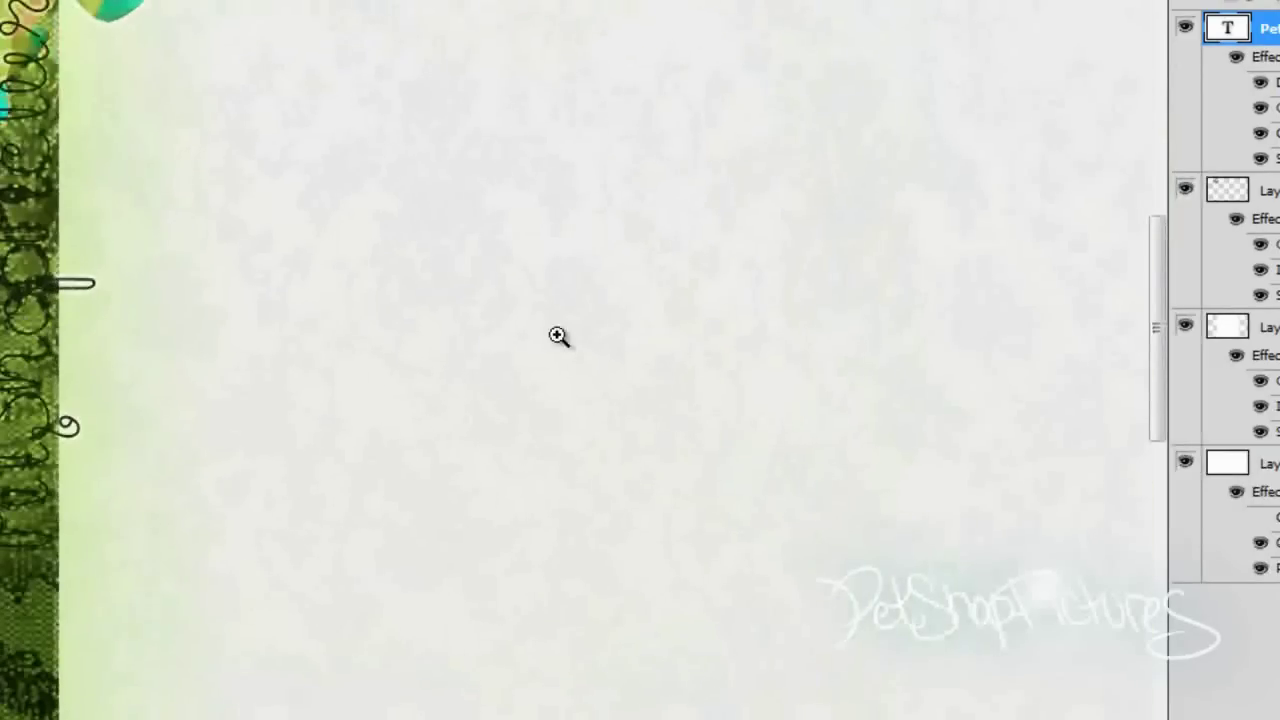
right_click(1262, 40)
left_click(1262, 45)
left_click(500, 433)
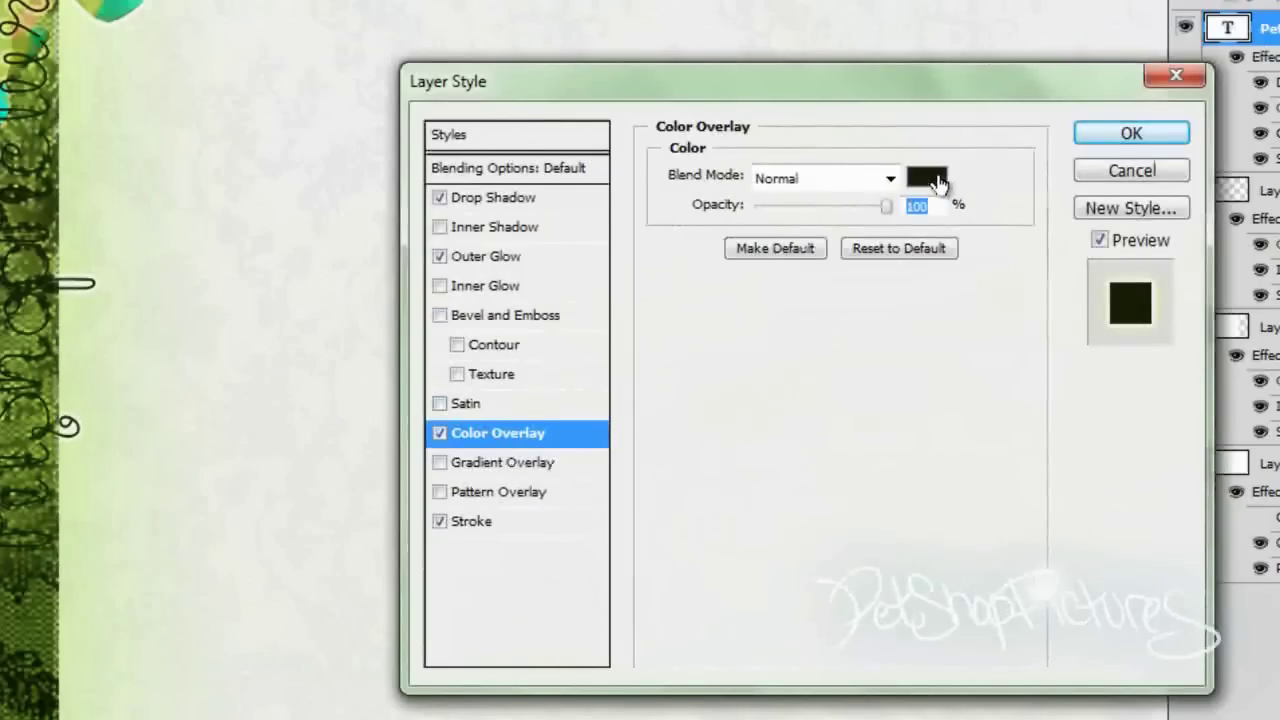
left_click(927, 177)
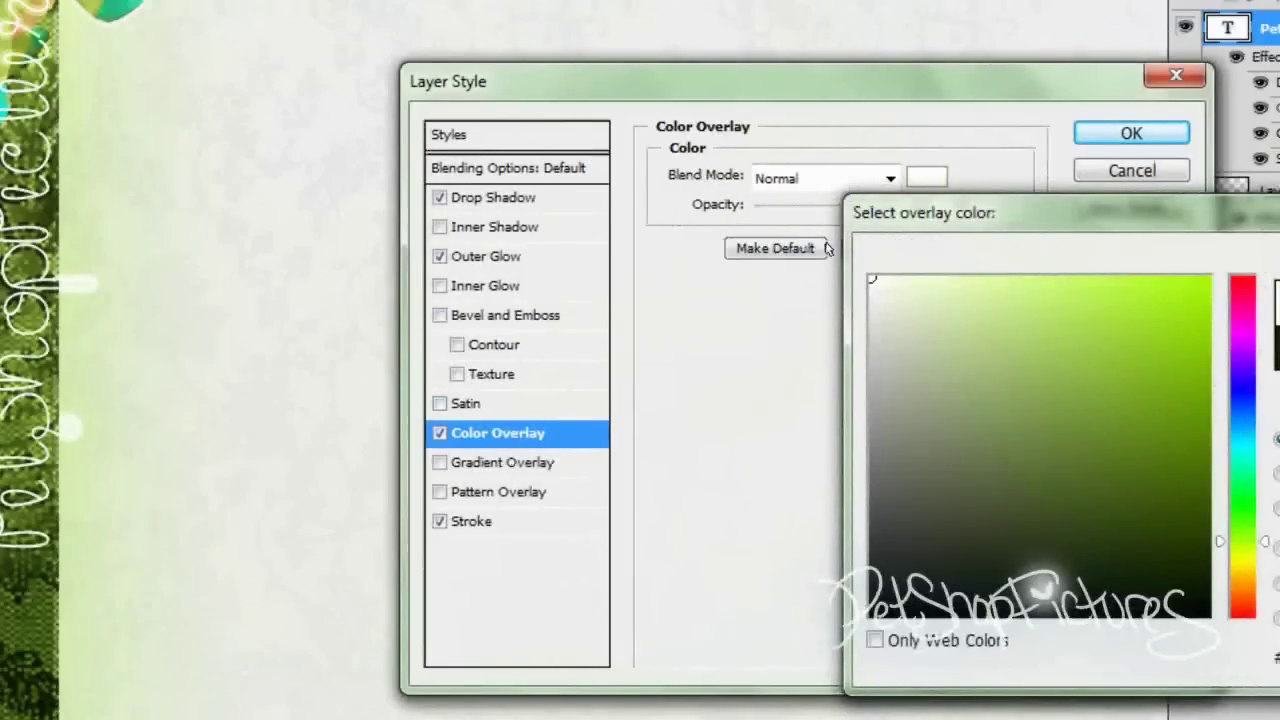
key("Return")
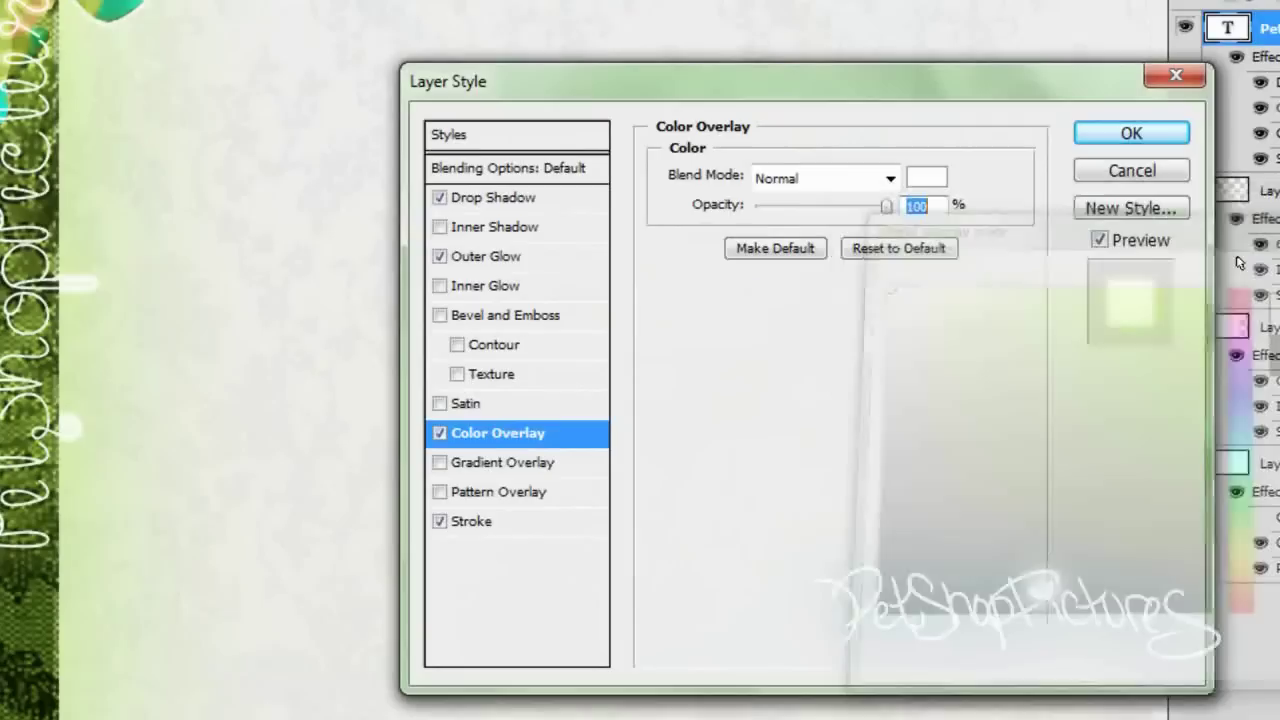
left_click(1131, 133)
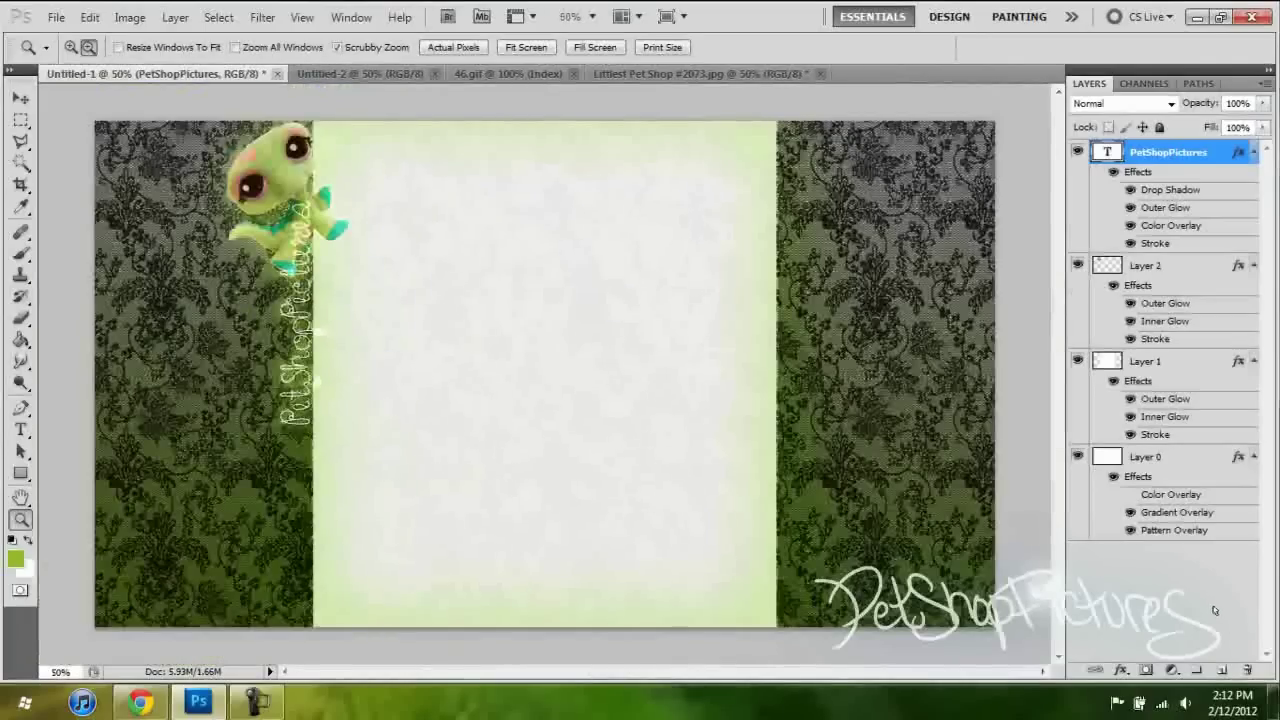
Create a new layer above the text and select the Gradient tool, checking its Foreground to Transparent preset.
left_click(1219, 600)
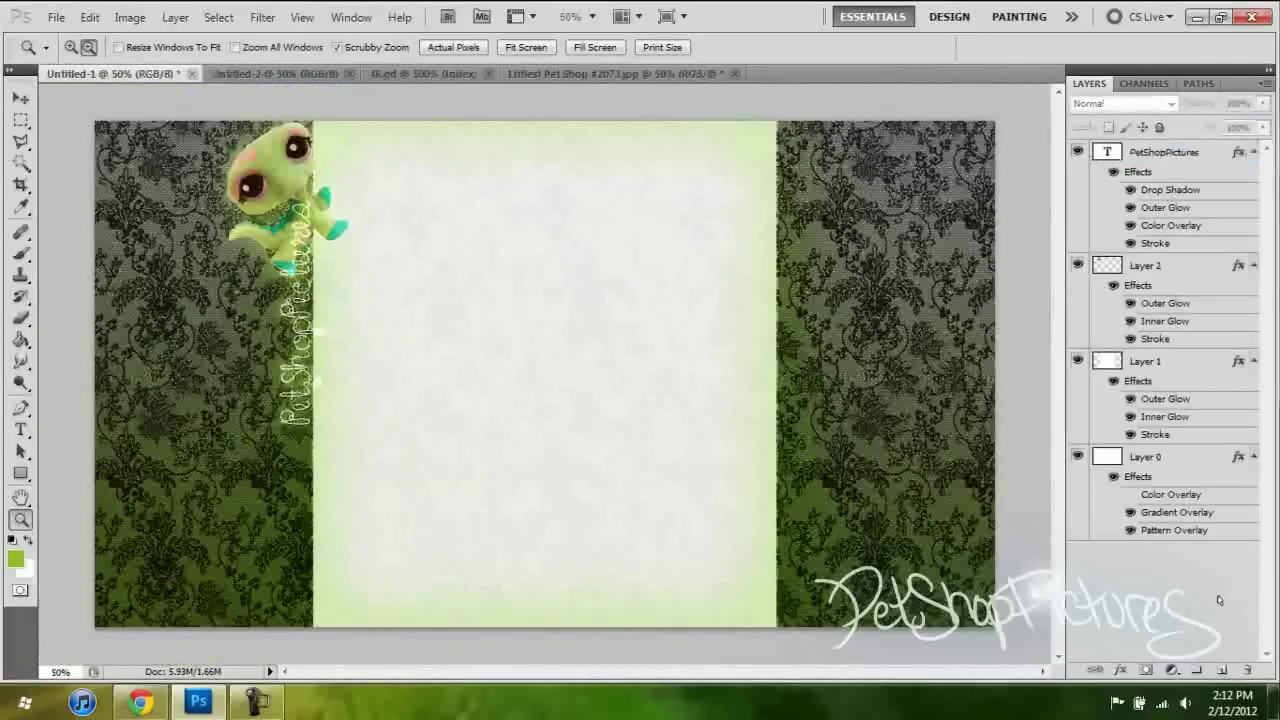
left_click(1222, 671)
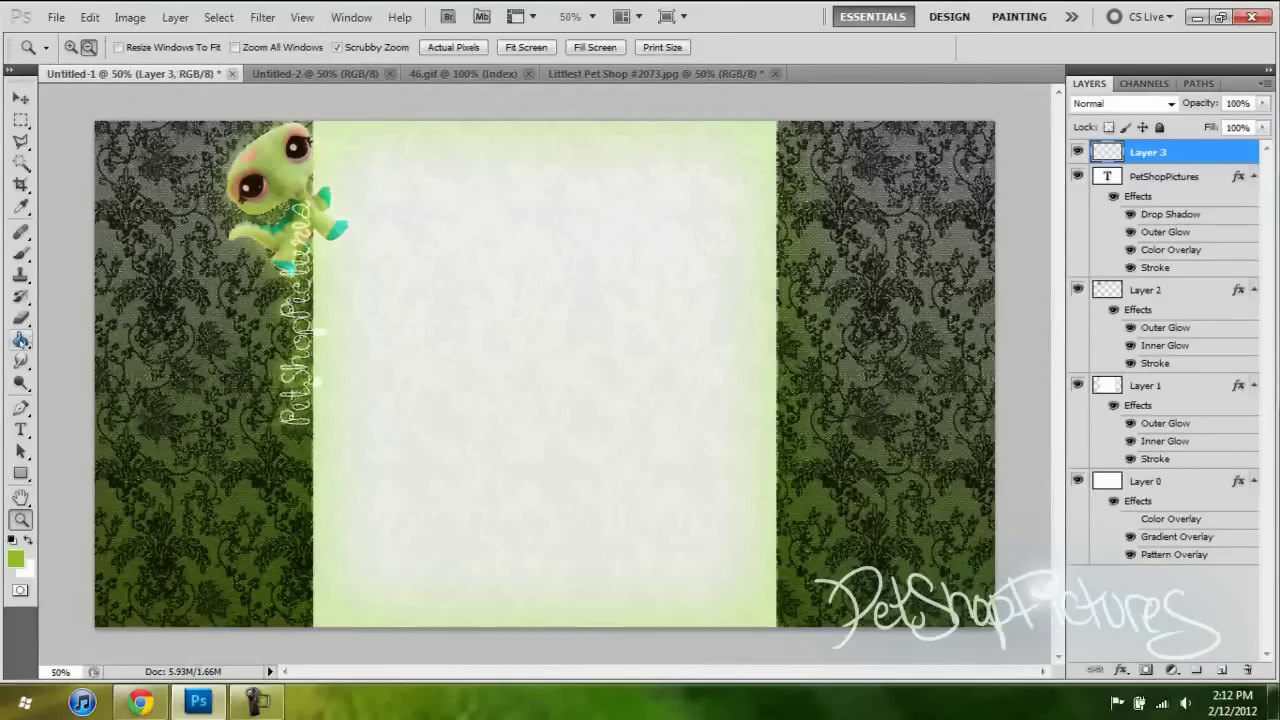
left_click(17, 344)
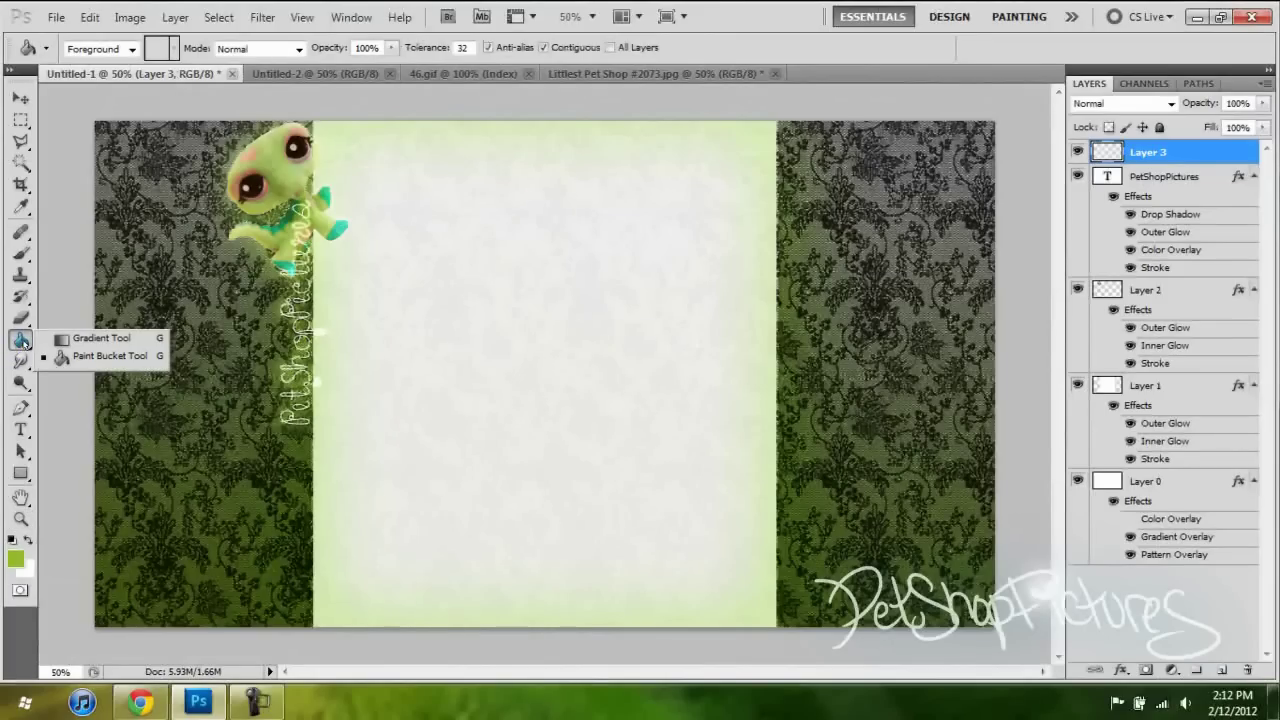
left_click(90, 338)
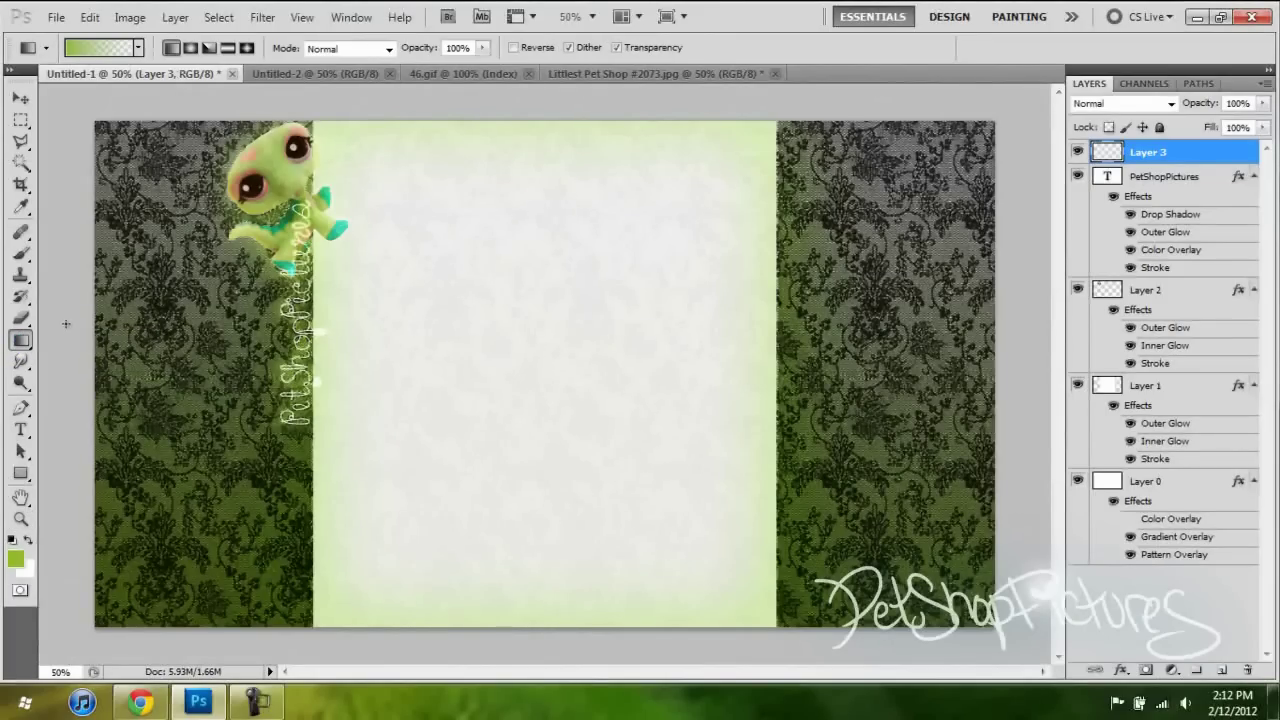
left_click(115, 56)
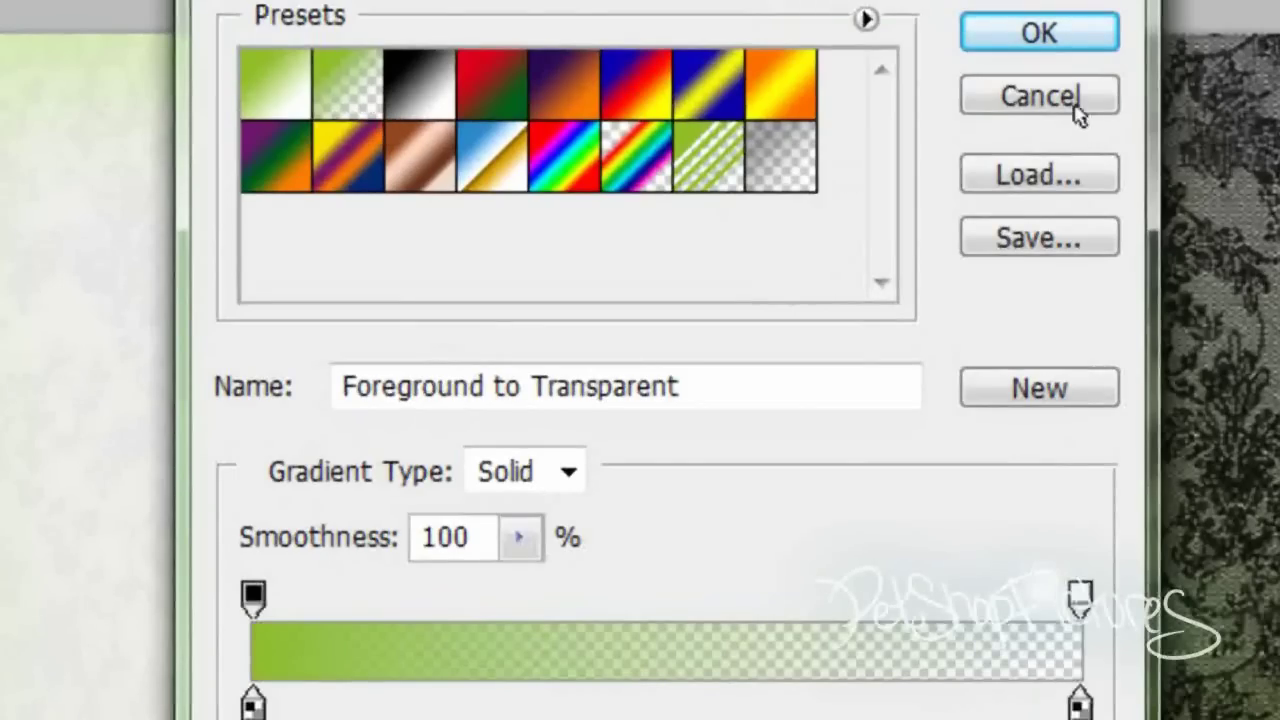
left_click(1075, 104)
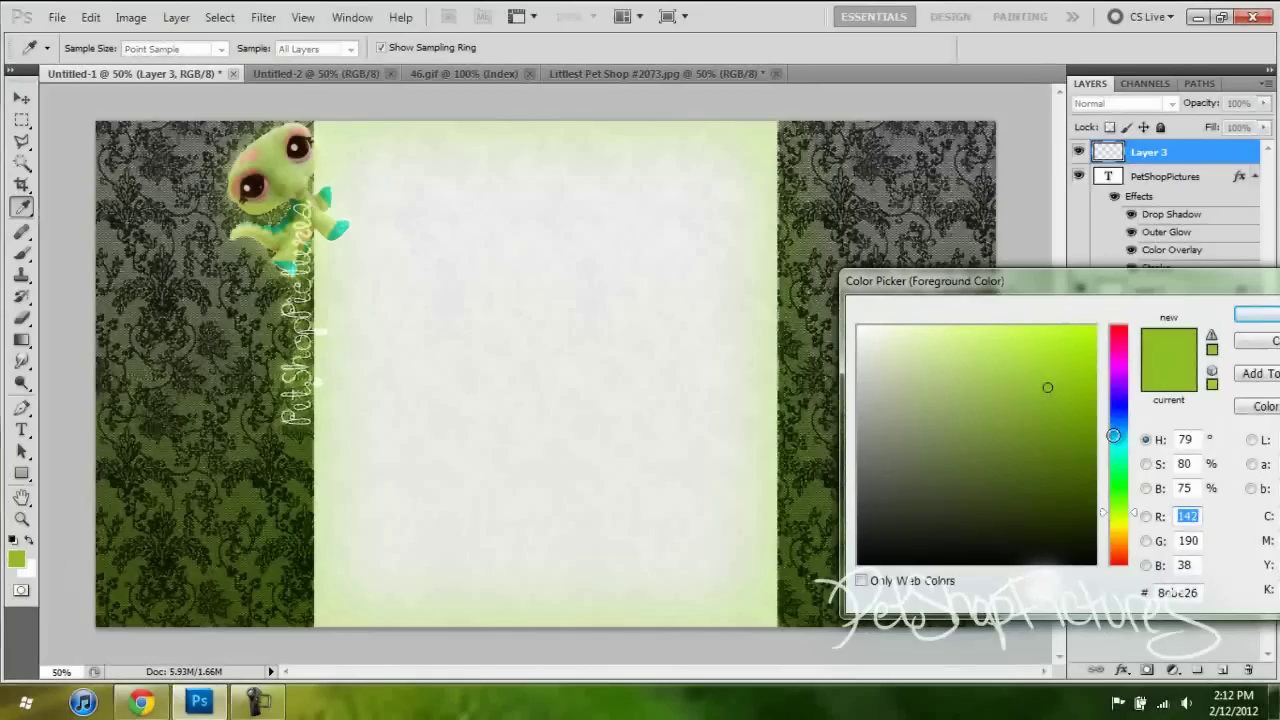
Set the foreground to a darker green and draw a linear gradient on the new layer from the canvas's bottom edge upward.
mouse_move(1078, 440)
left_mouse_down()
mouse_move(1071, 449)
mouse_move(1083, 447)
left_mouse_up()
left_click(1262, 316)
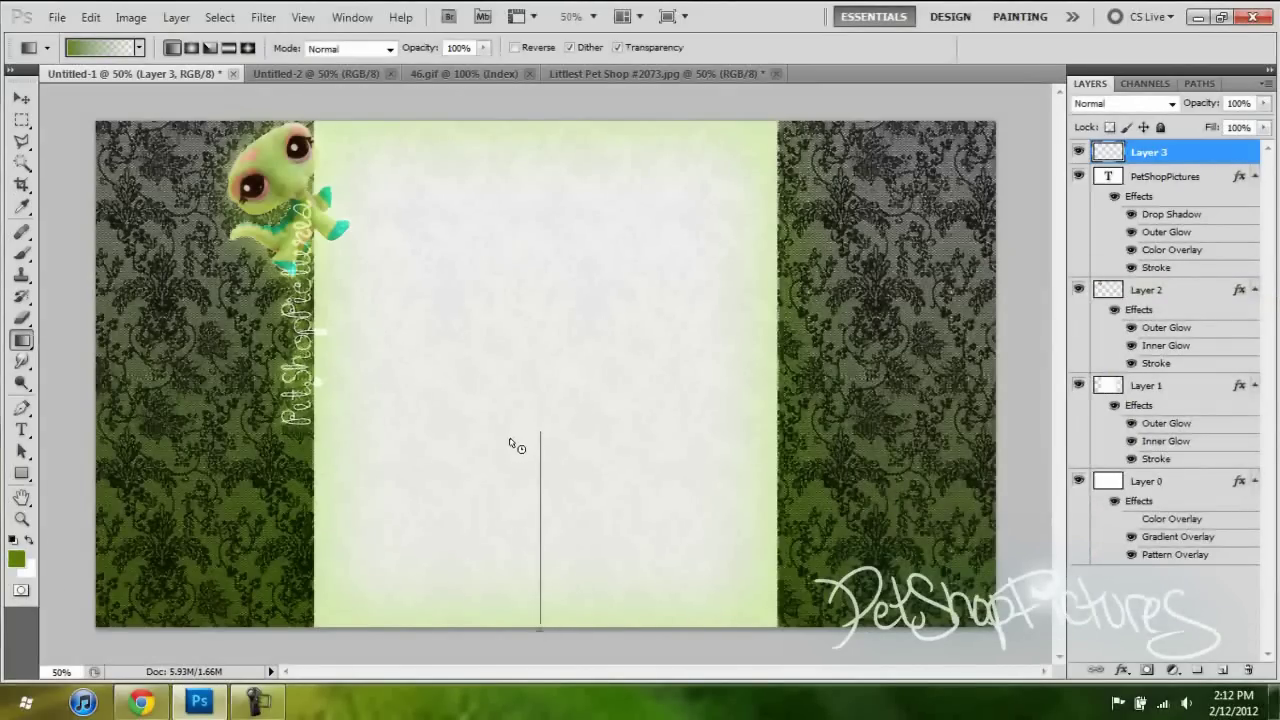
left_click_drag(538, 514, 511, 392)
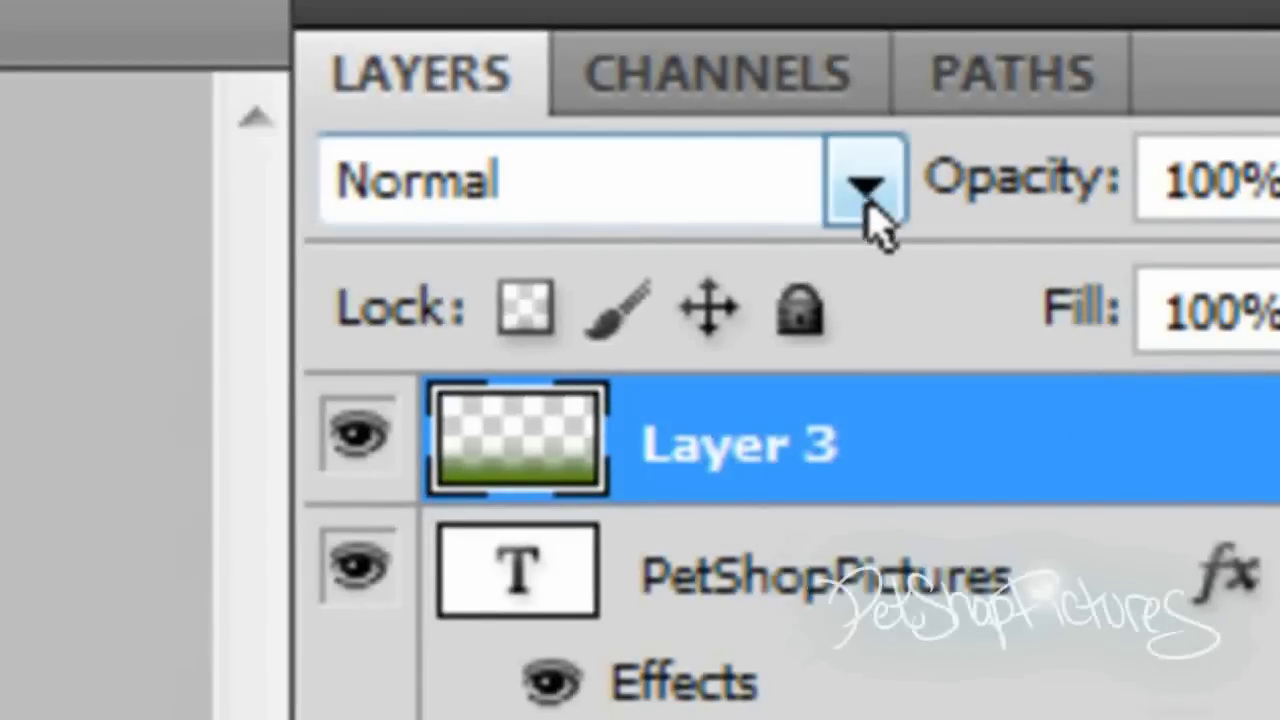
Lock the transparent pixels of Layer 3 and paint over its gradient in light green (#bad275).
left_click(555, 318)
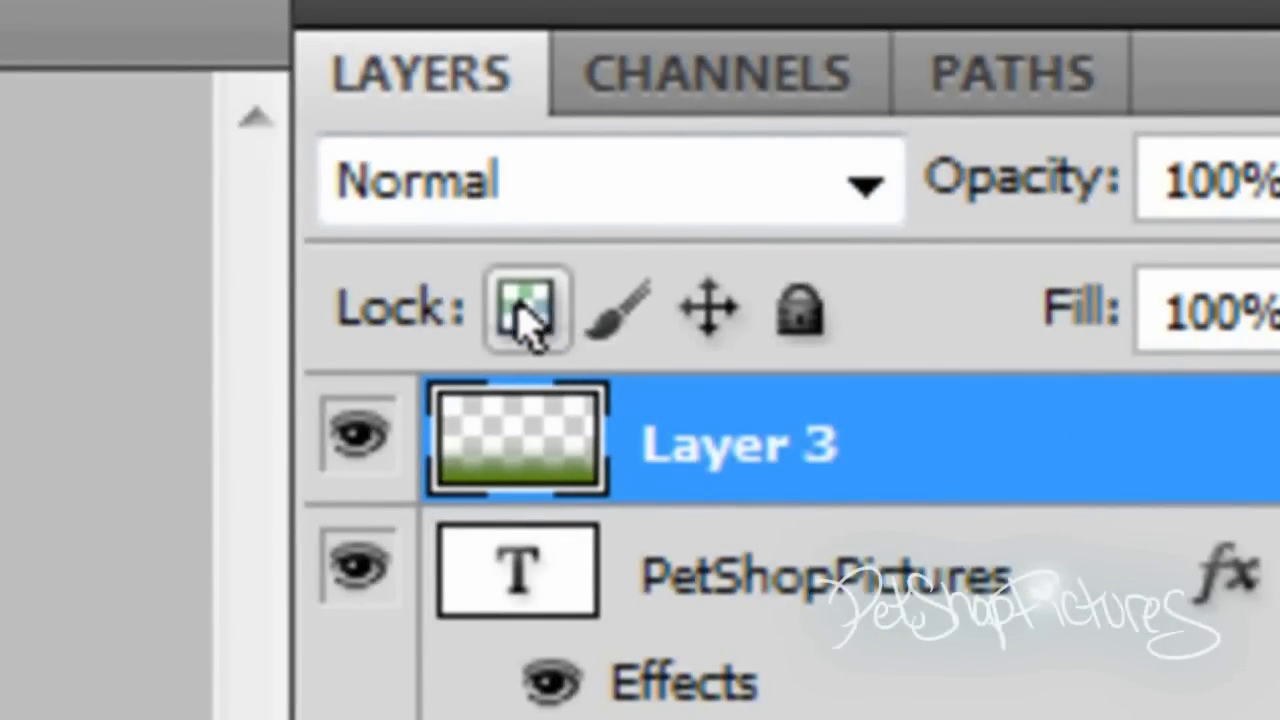
left_click(530, 310)
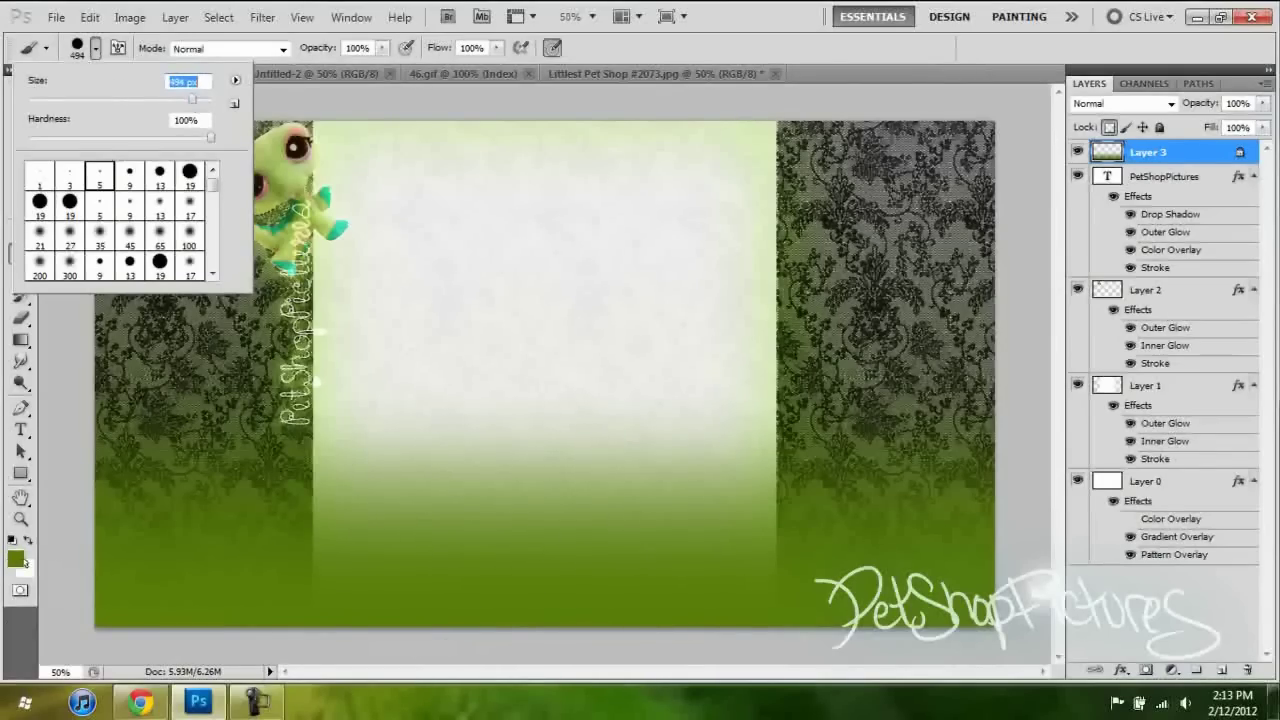
left_click(16, 559)
left_click(961, 369)
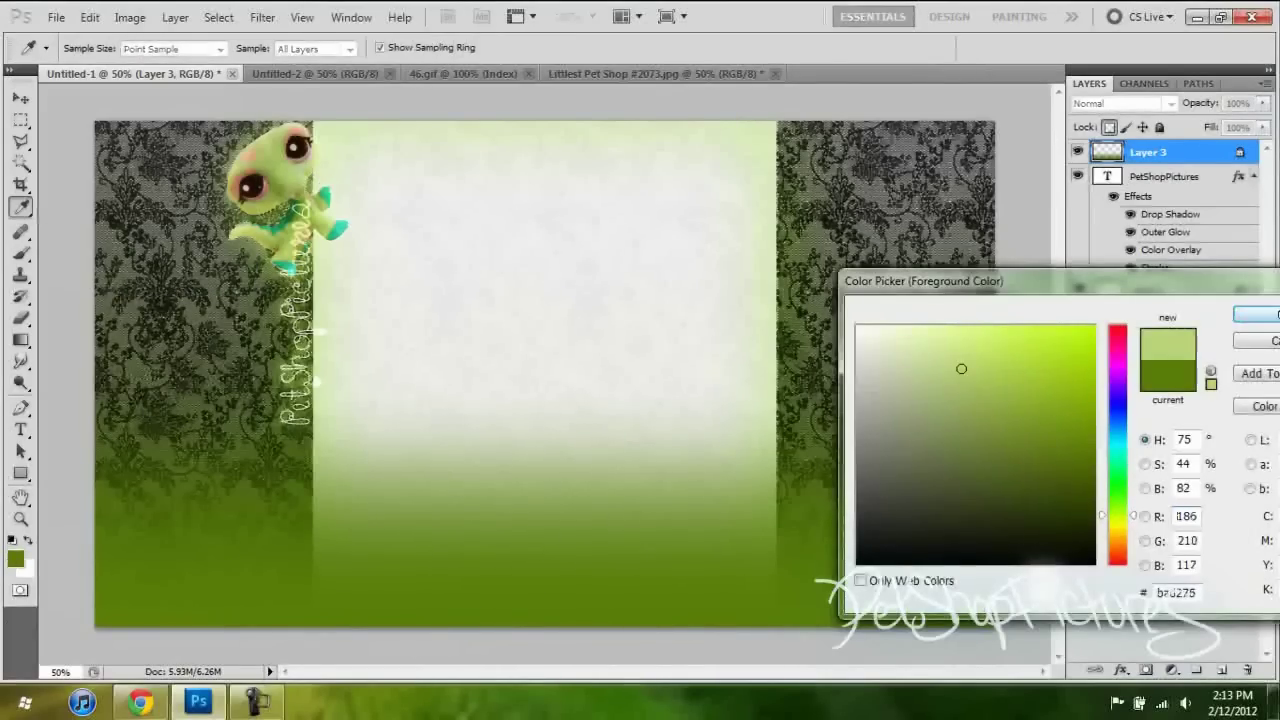
left_click(1256, 314)
mouse_move(240, 480)
left_mouse_down()
mouse_move(300, 543)
mouse_move(571, 471)
mouse_move(700, 540)
mouse_move(1050, 560)
left_mouse_up()
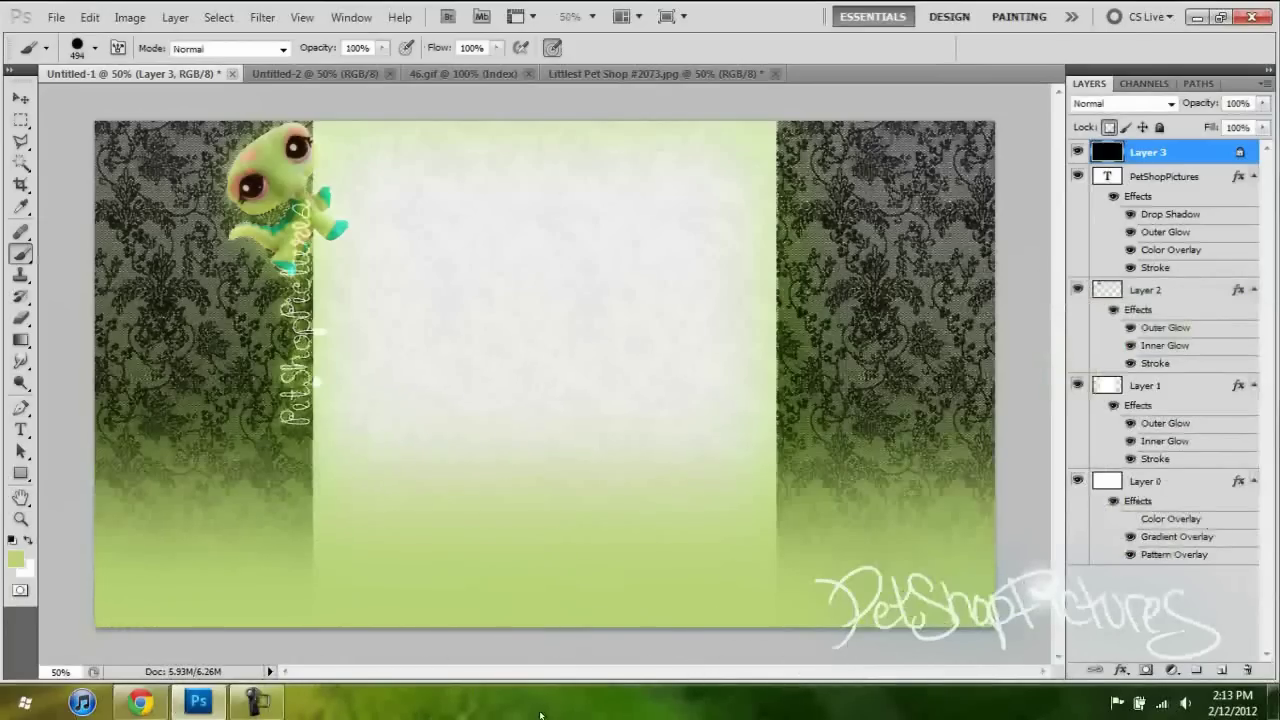
left_click(16, 559)
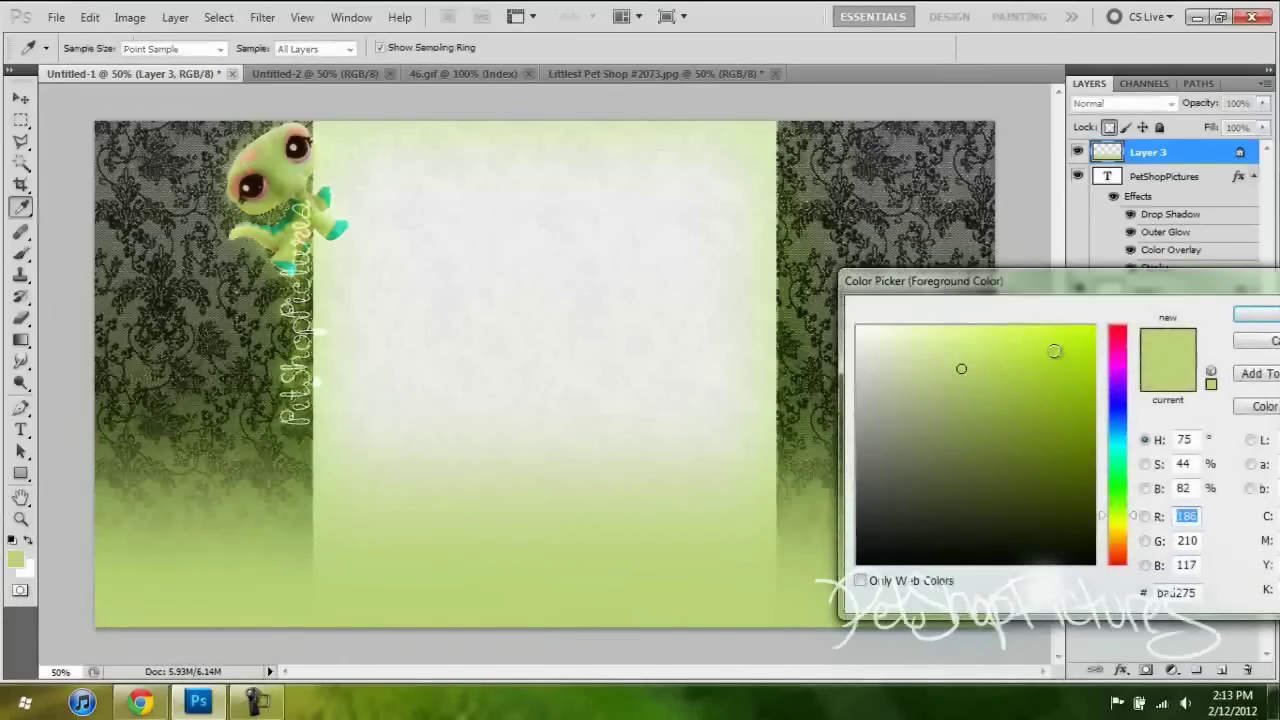
left_click_drag(1057, 284, 690, 156)
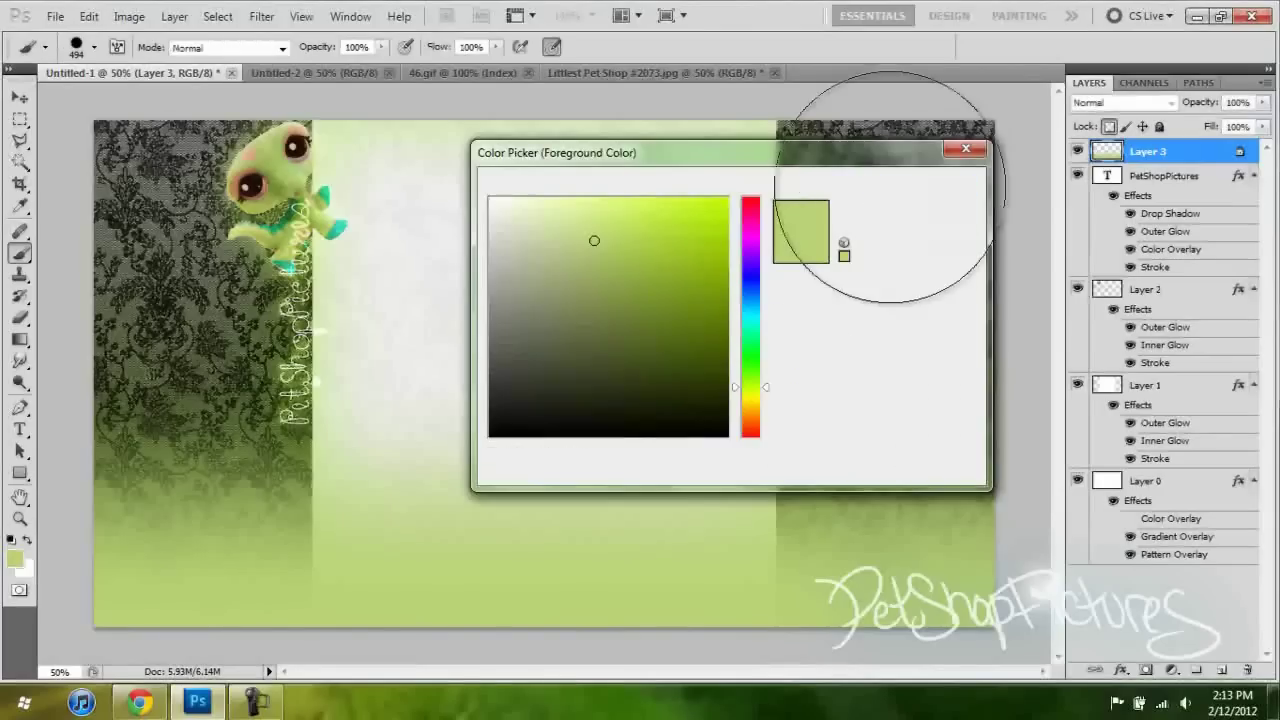
key("Return")
Save the document in Photoshop format as Tutorial in the LPS folder.
left_click(55, 17)
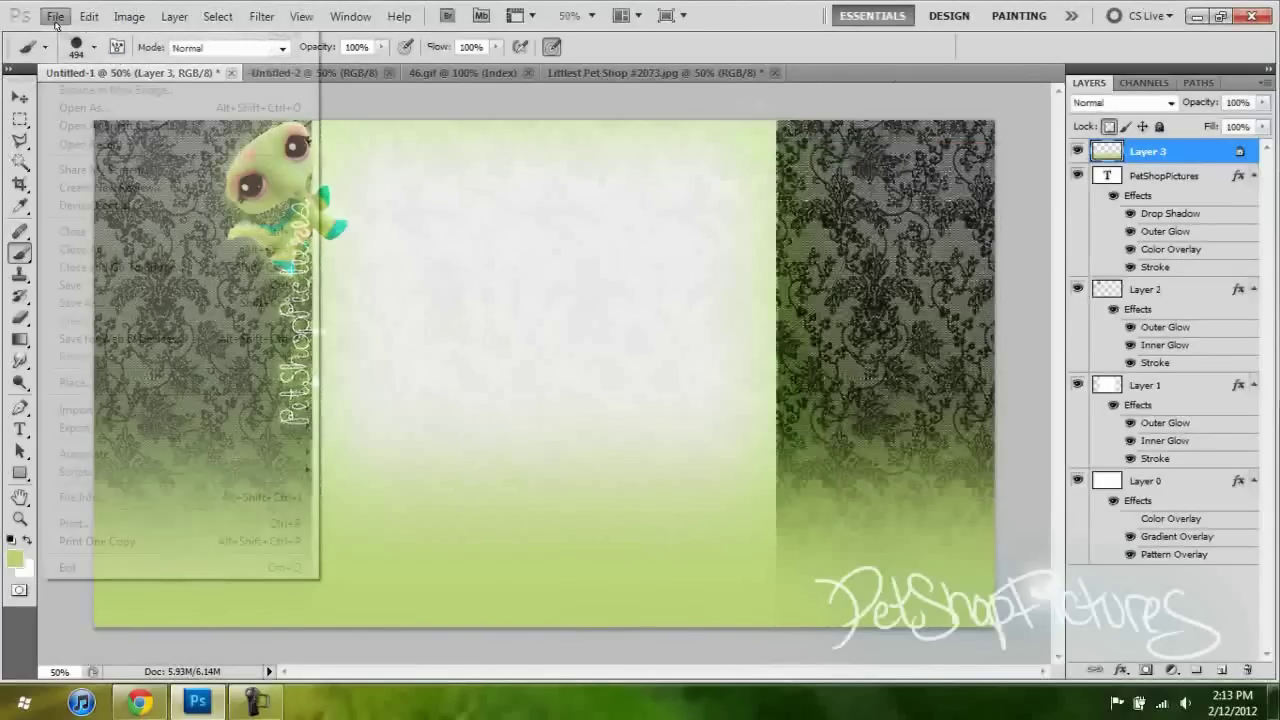
left_click(152, 305)
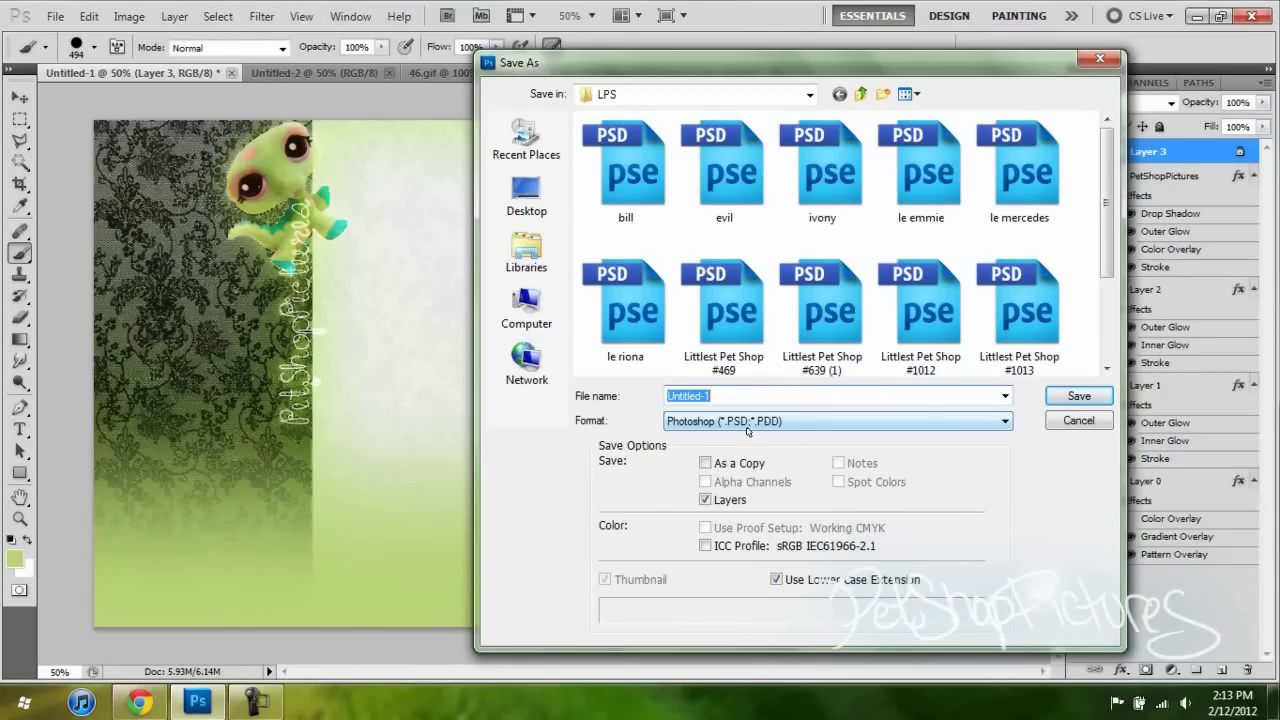
type("Tutorial1")
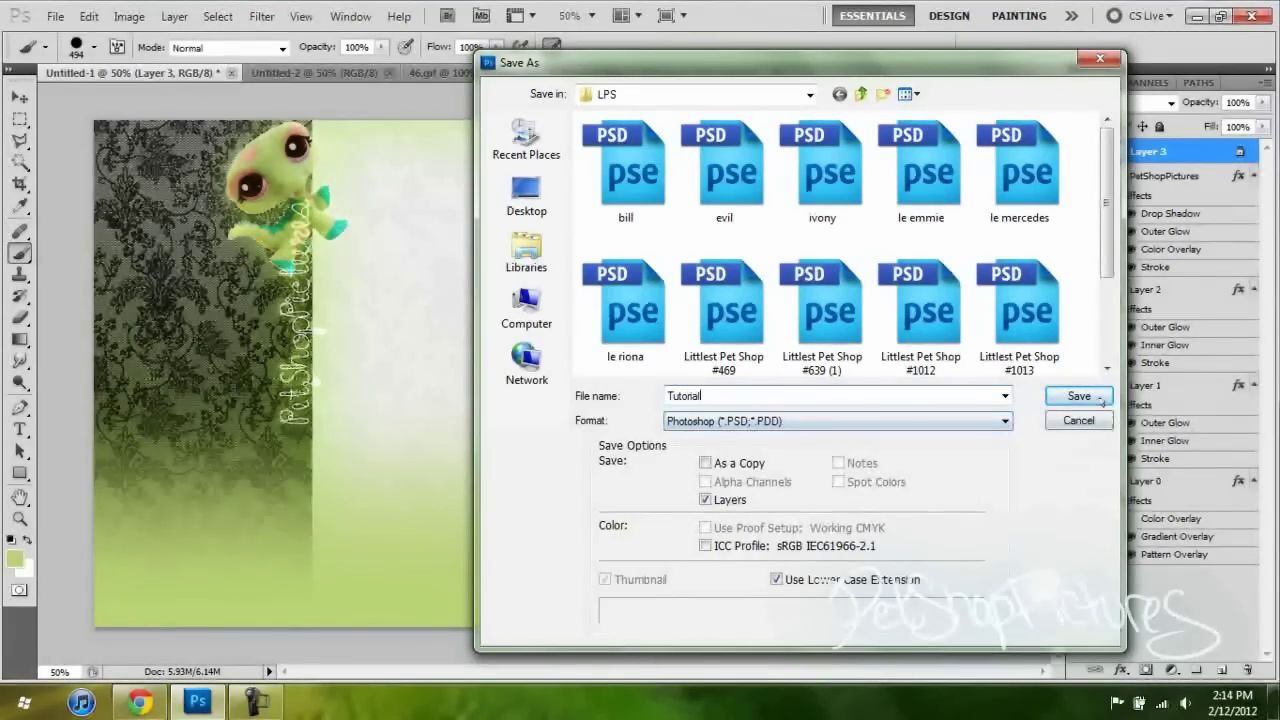
left_click(1100, 398)
left_click(846, 217)
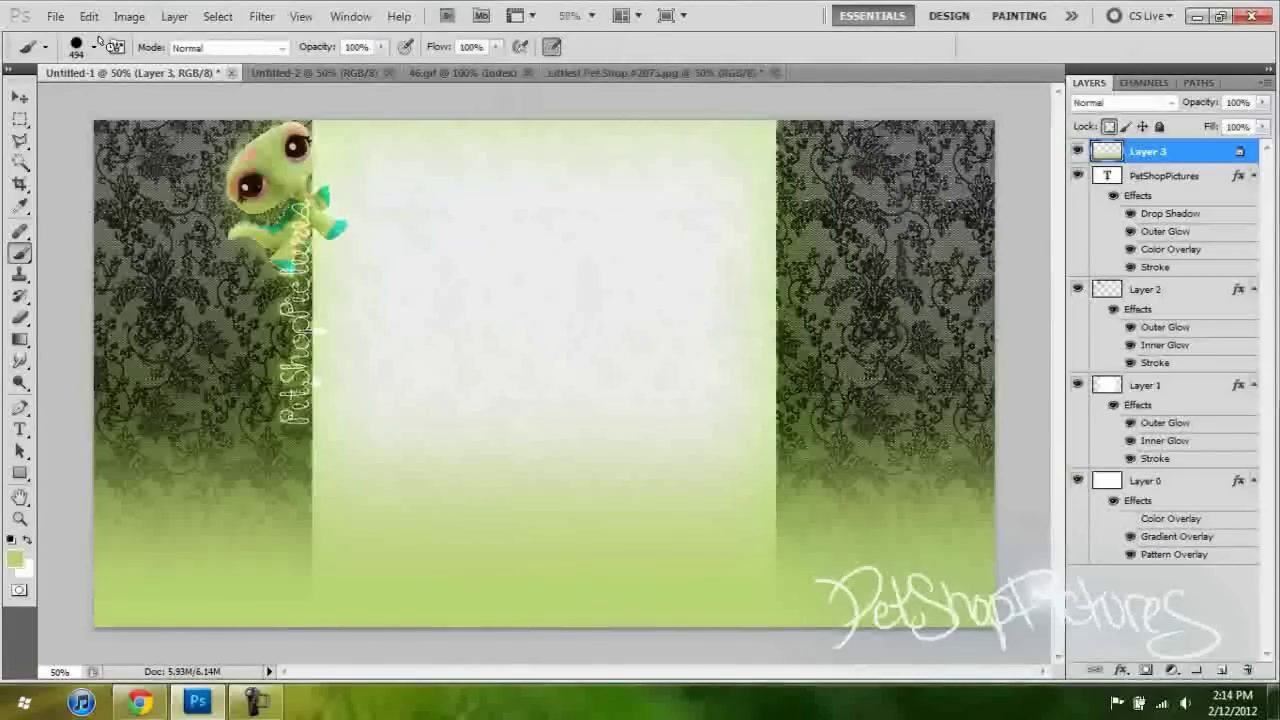
Start a Save for Web & Devices export of the background and set its format to JPEG with High quality.
left_click(57, 17)
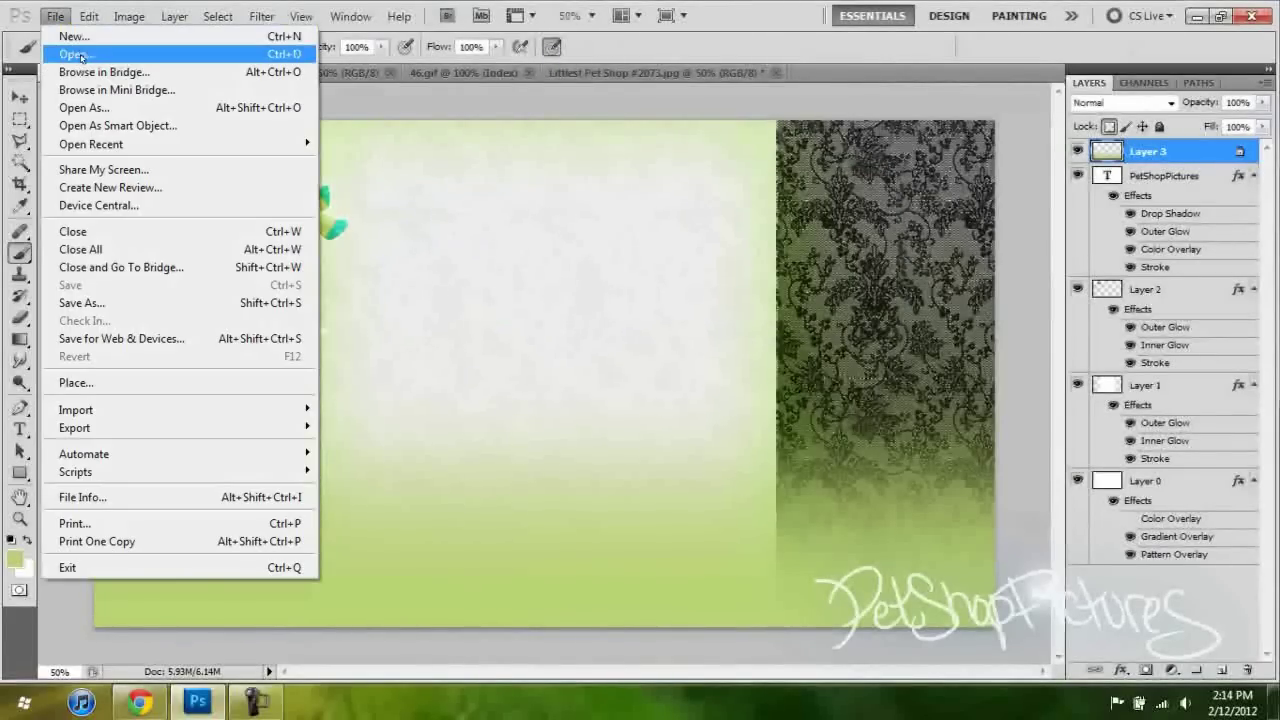
left_click(55, 17)
left_click(55, 17)
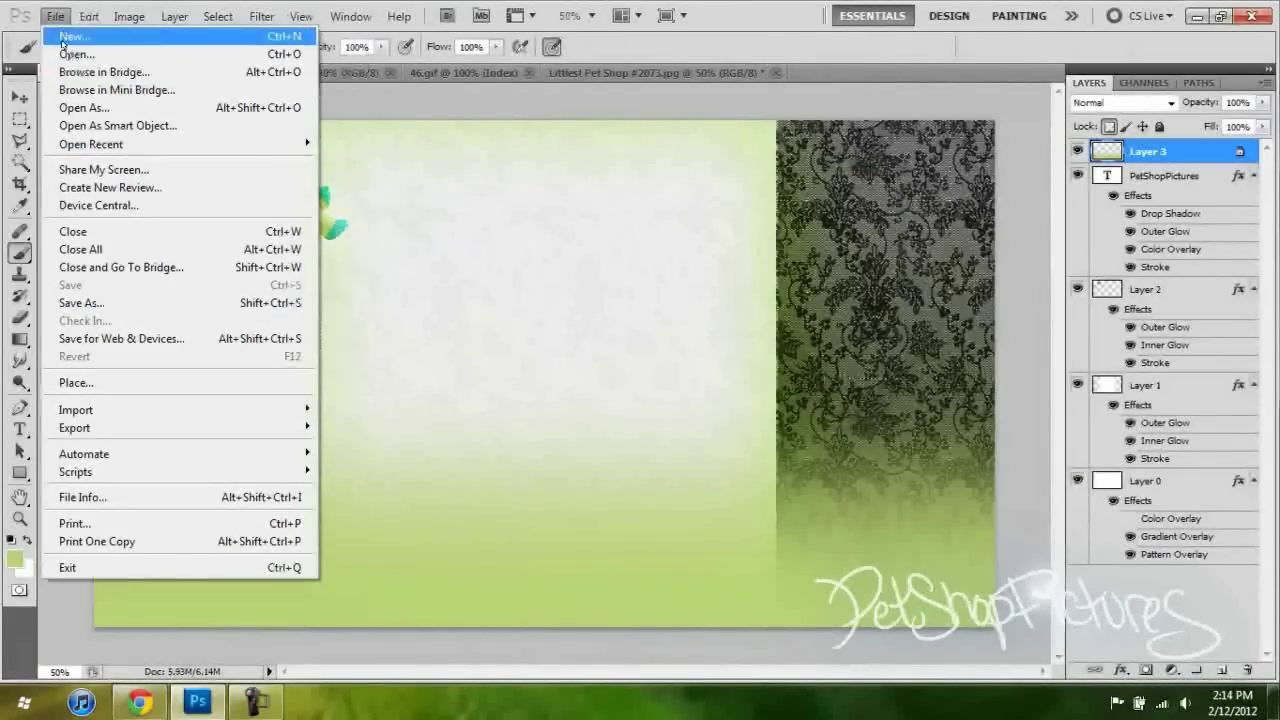
left_click(147, 339)
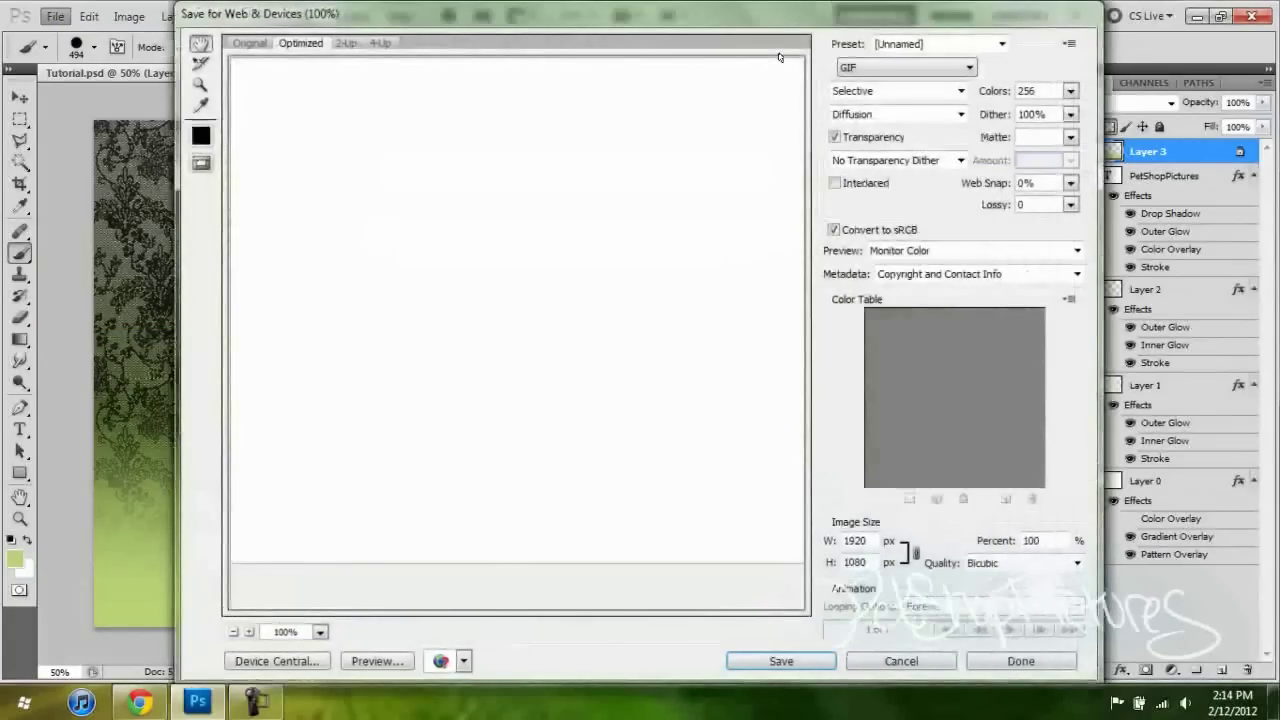
left_click_drag(769, 22, 889, 21)
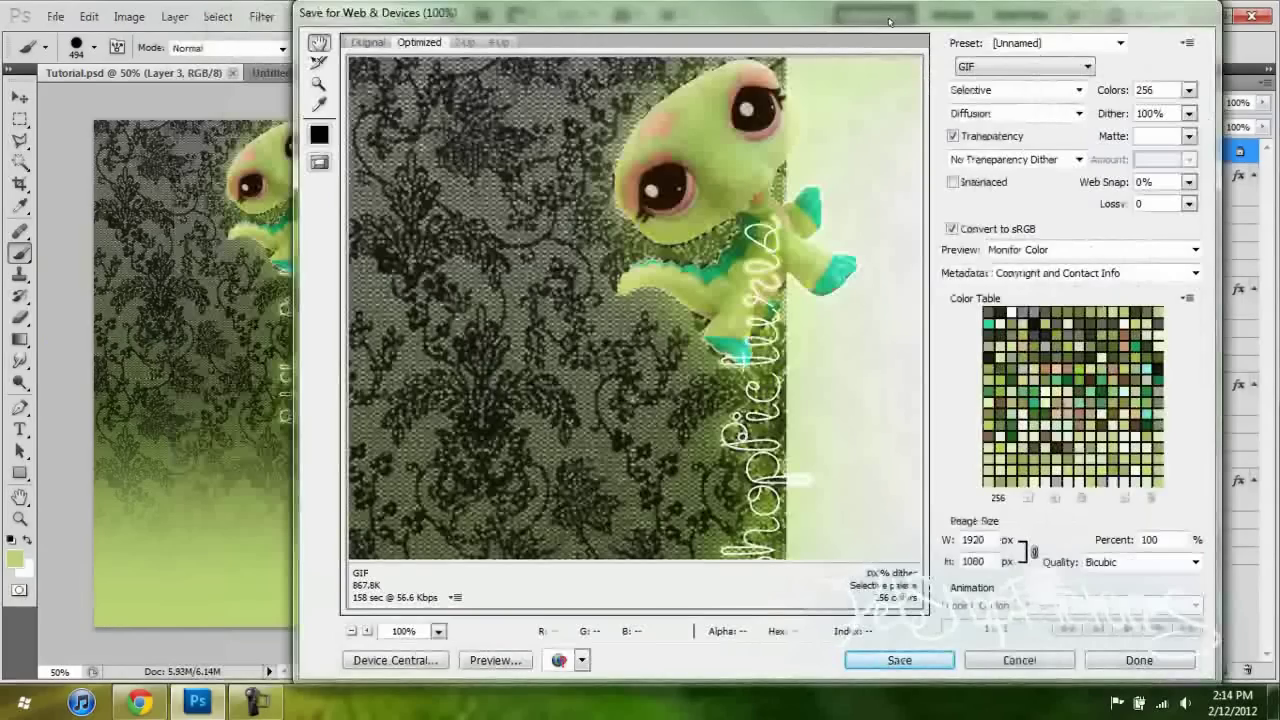
left_click(1020, 66)
left_click(1019, 97)
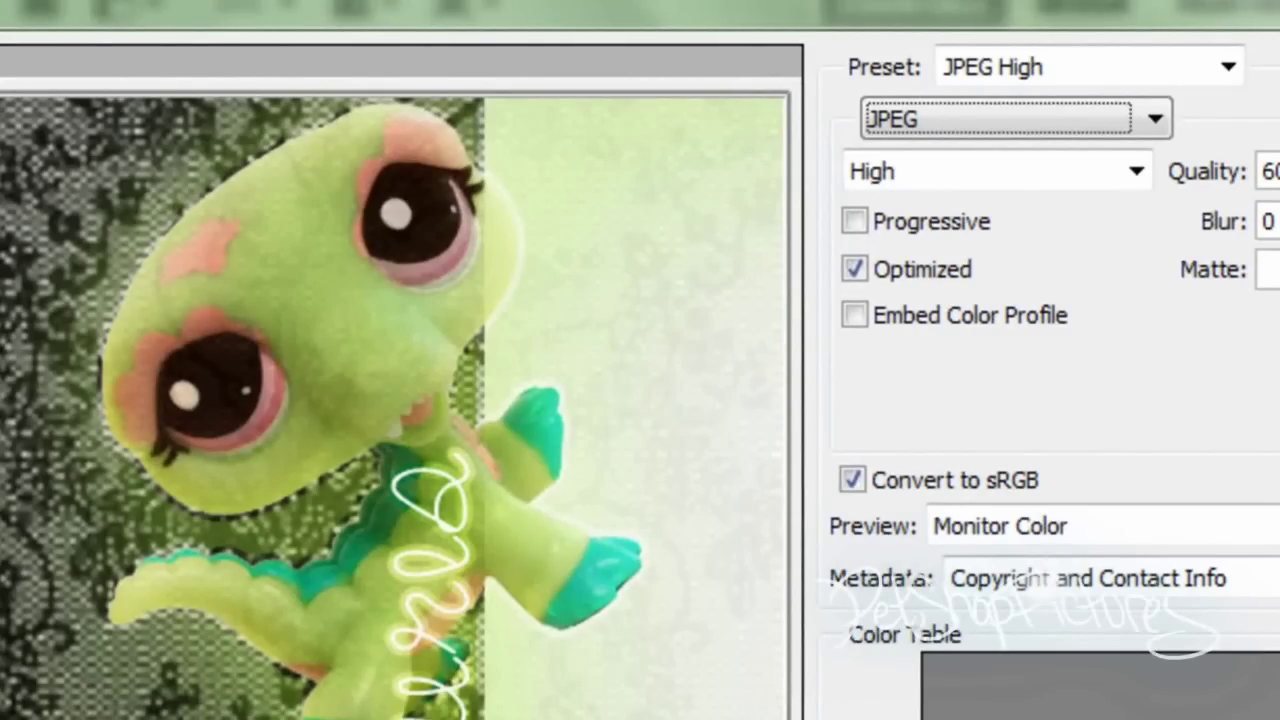
left_click(1150, 119)
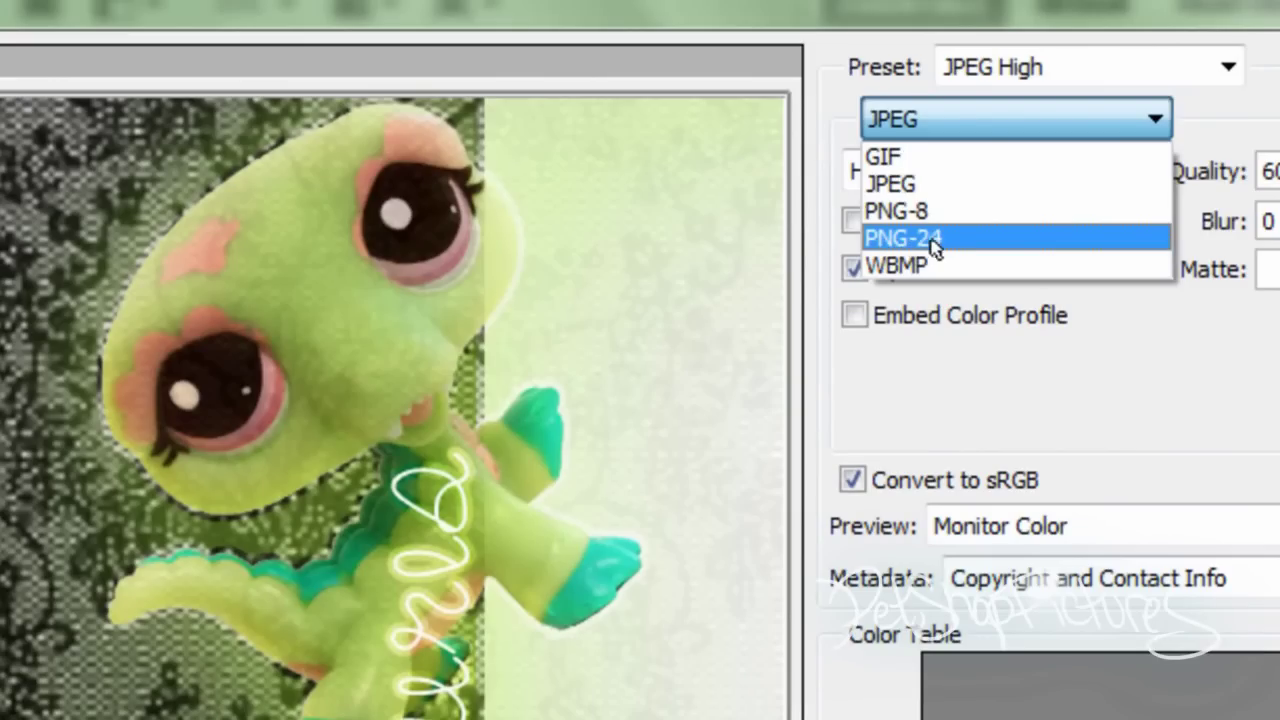
left_click(1017, 133)
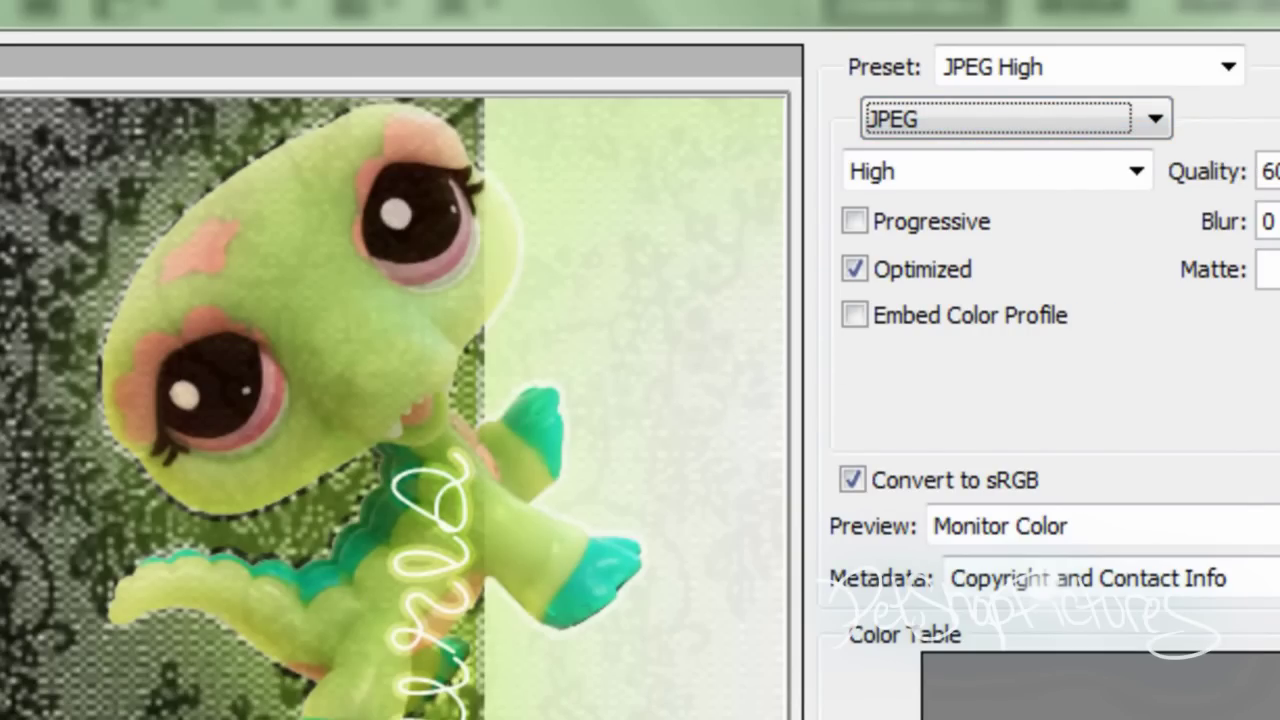
Inspect the JPEG preview and save the optimized image as Tutorial in the Pictures library.
scroll(263, 594, "down", 10)
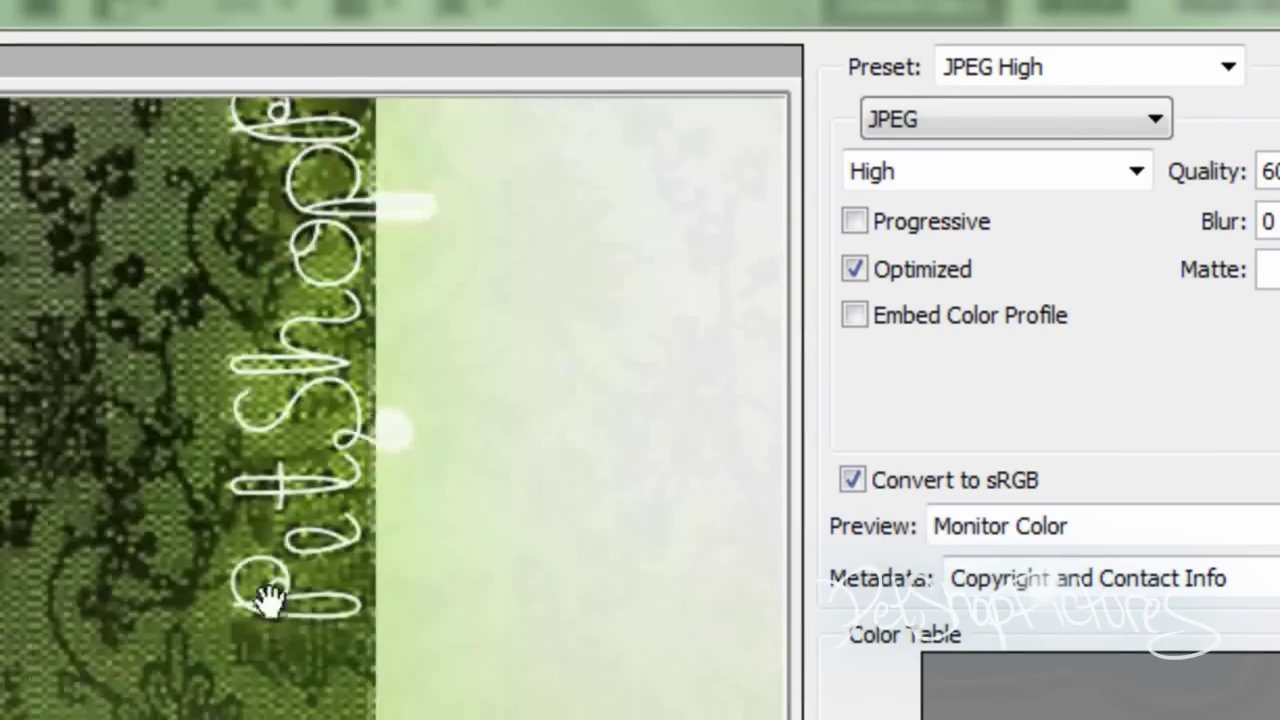
scroll(571, 694, "down", 5)
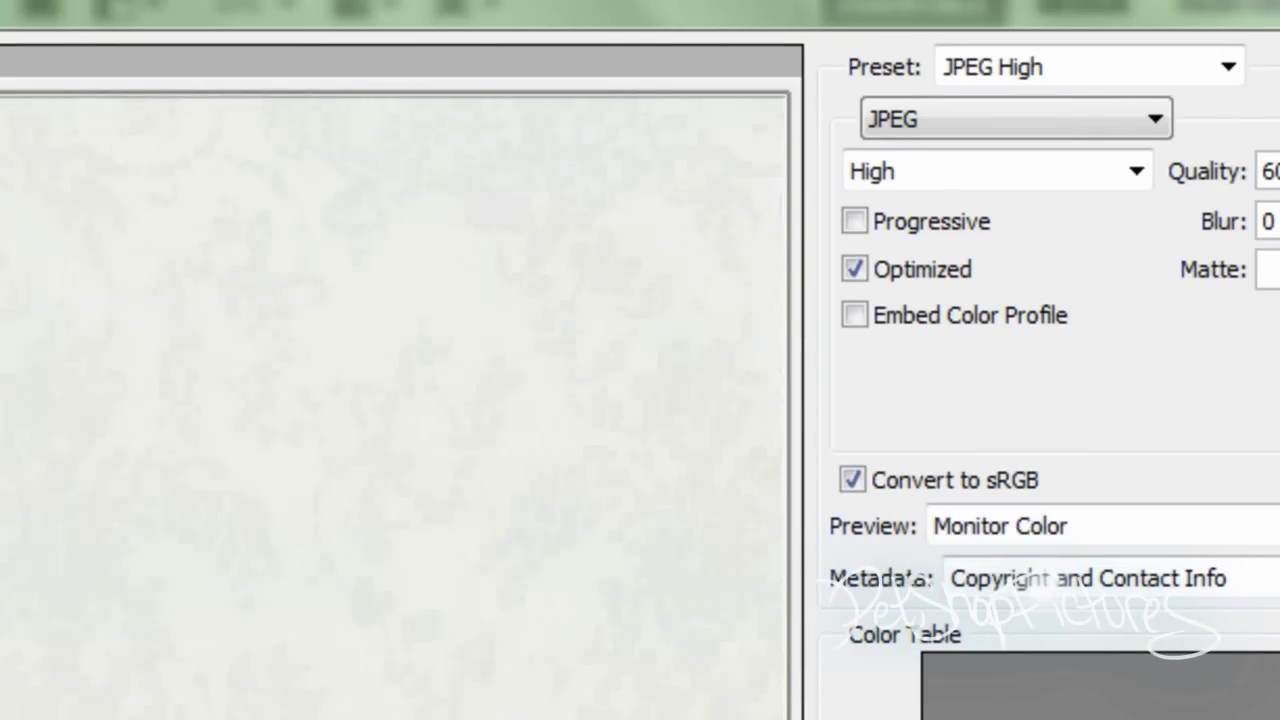
left_click_drag(242, 658, 470, 716)
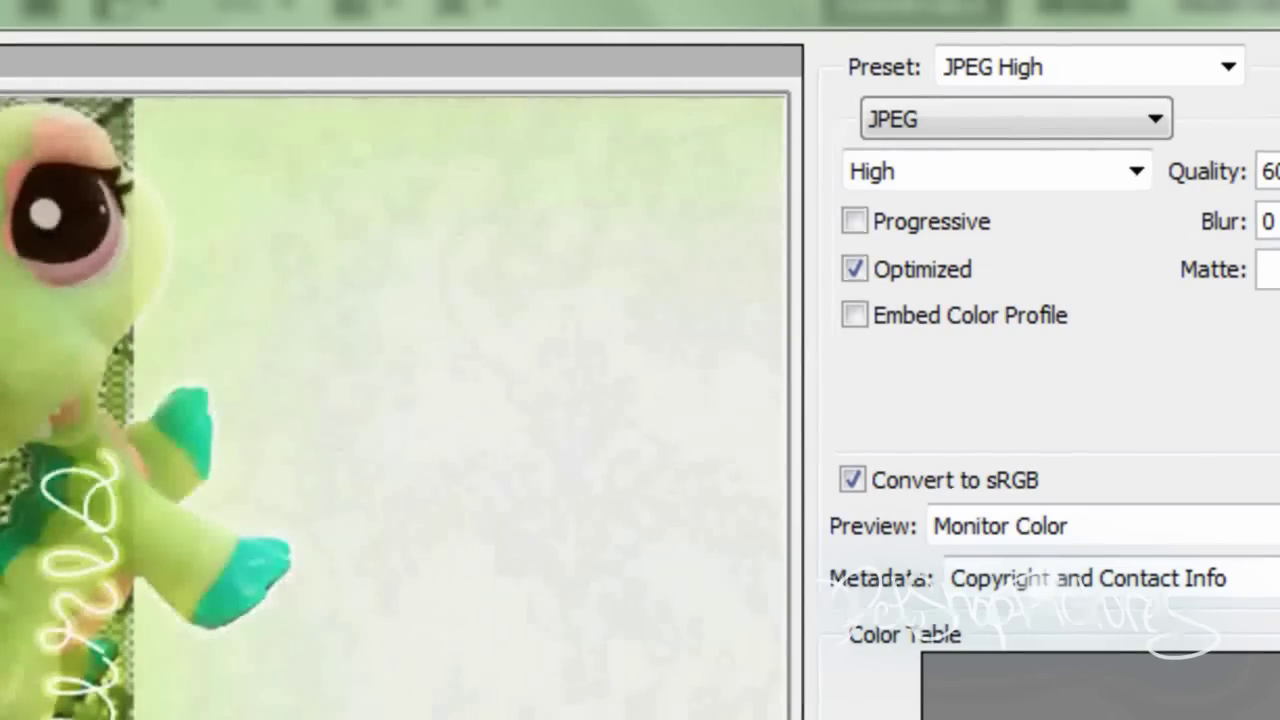
left_click(1029, 126)
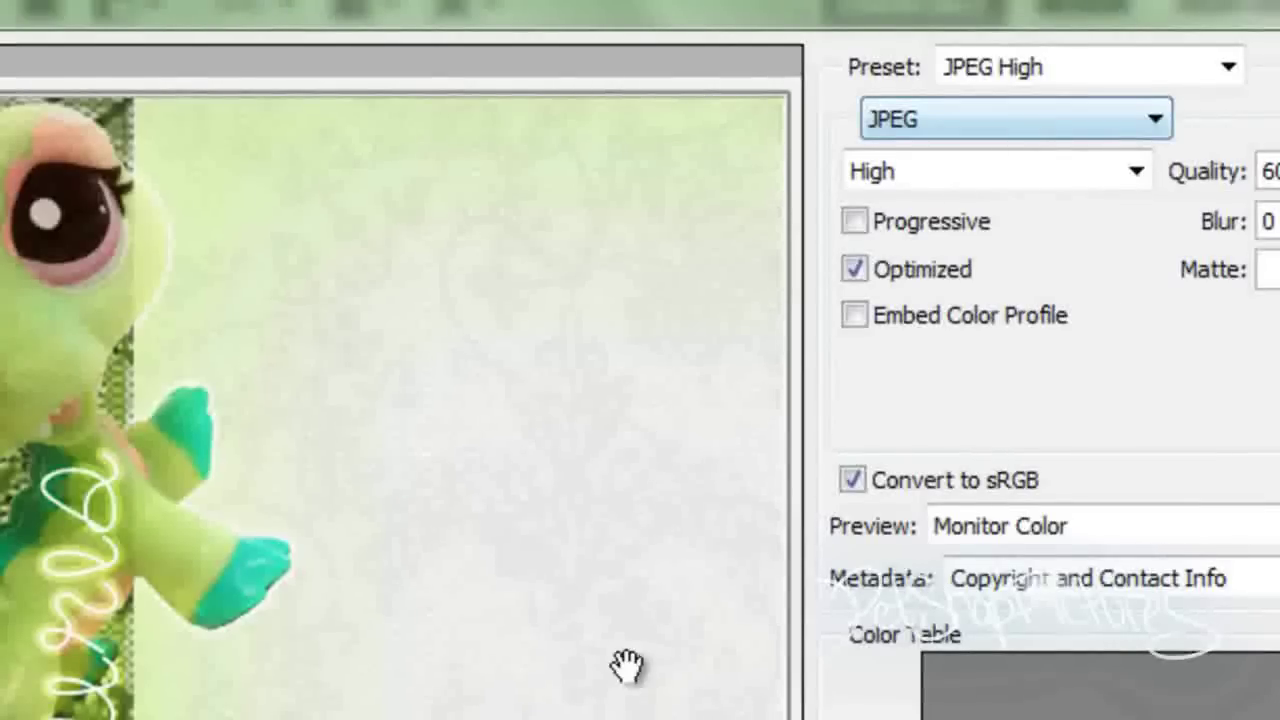
key("Return")
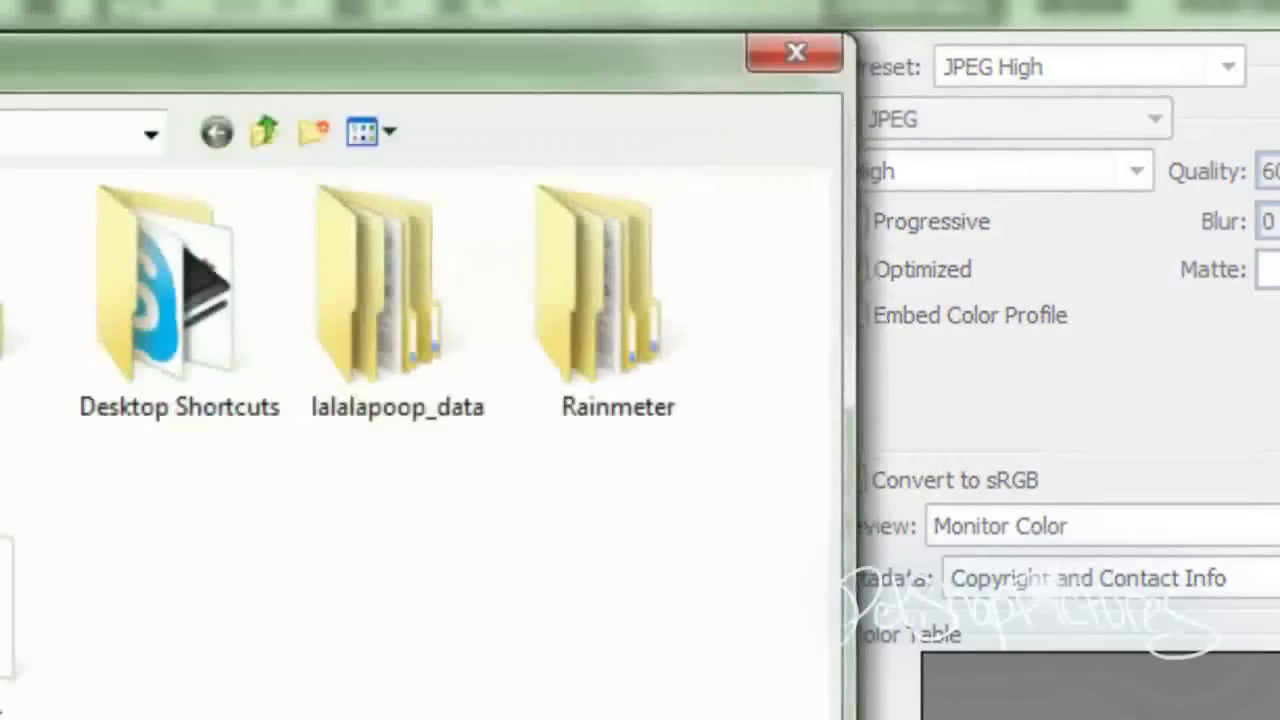
left_click(5, 378)
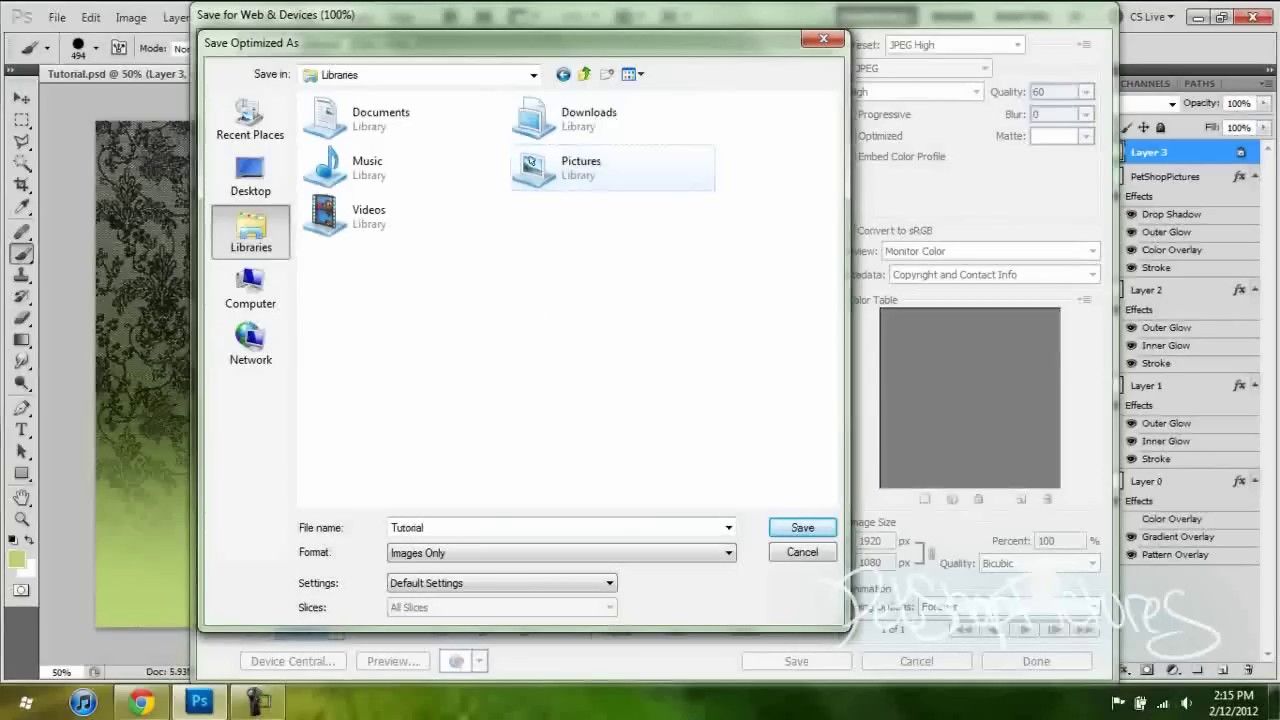
left_click(313, 294)
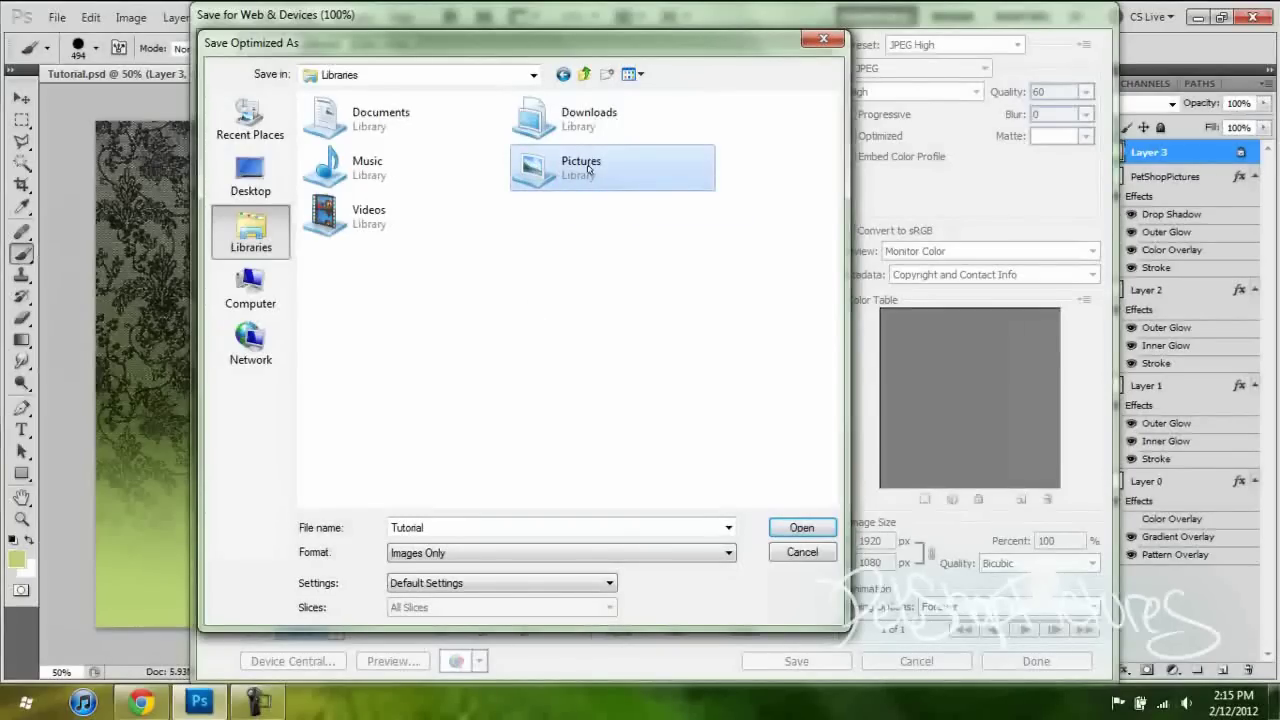
double_click(588, 170)
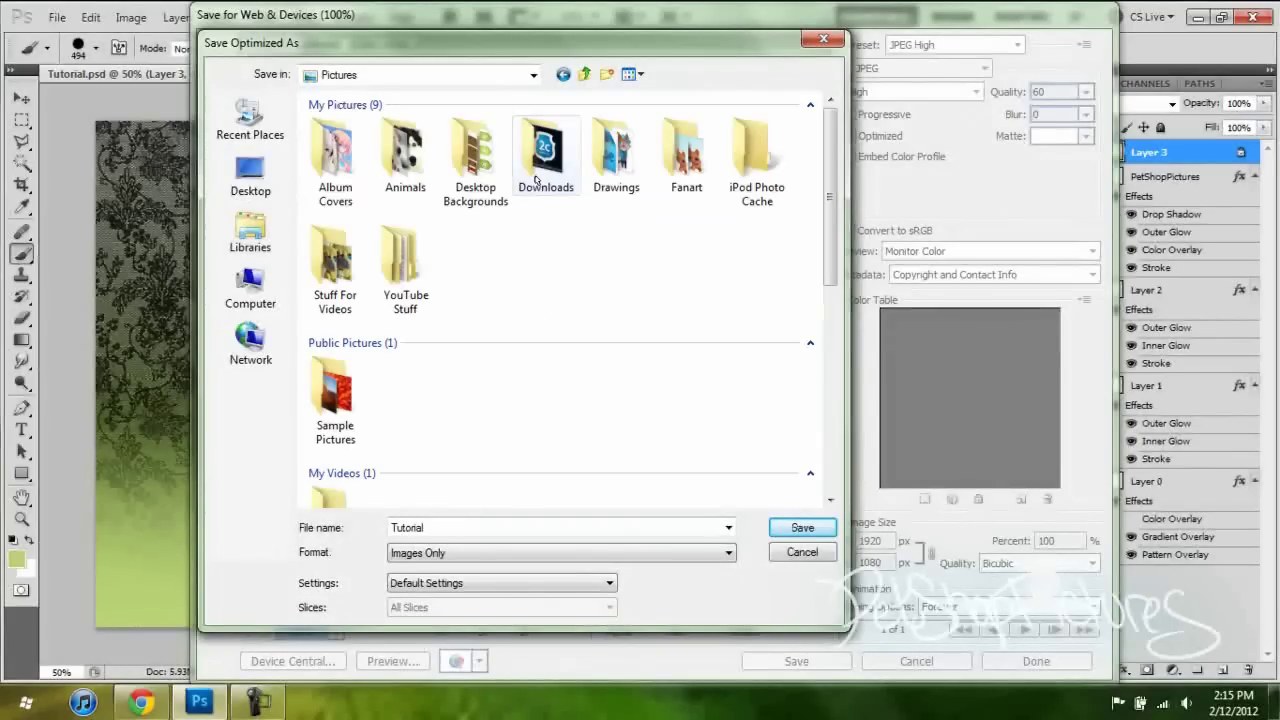
left_click(800, 528)
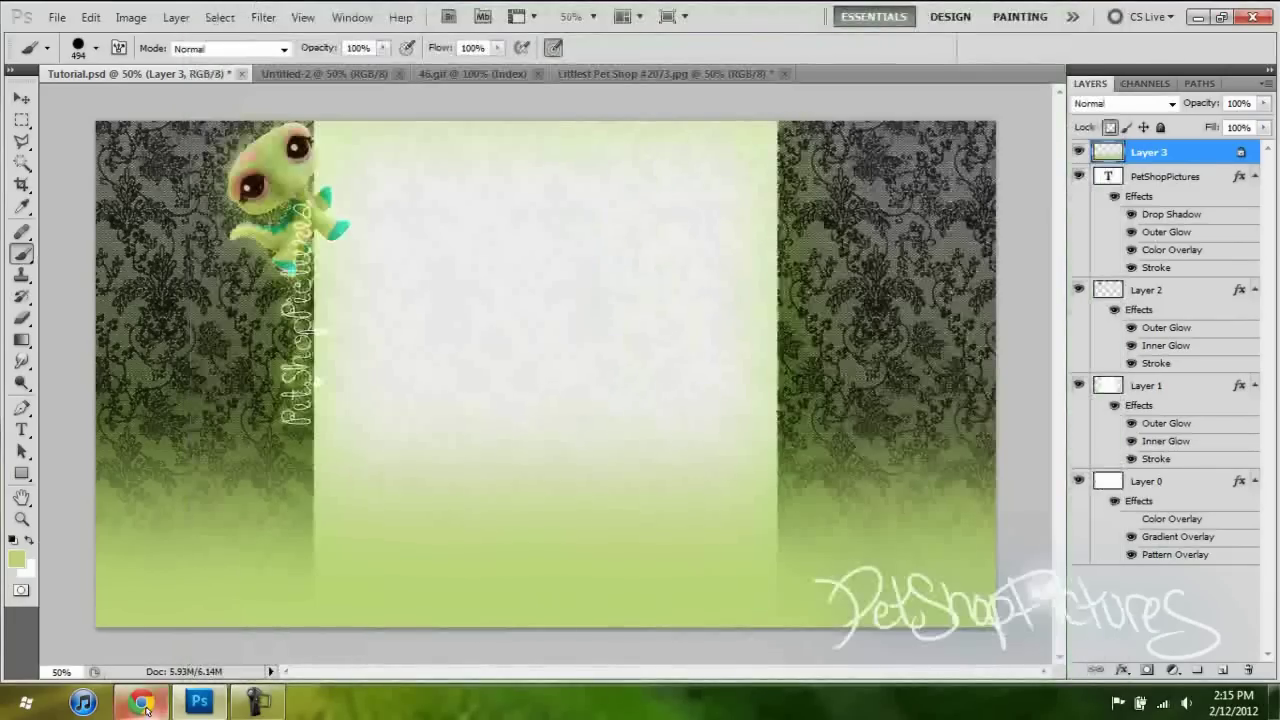
Switch to Chrome, go to YouTube and open the PetShopPictures channel for editing.
left_click(141, 702)
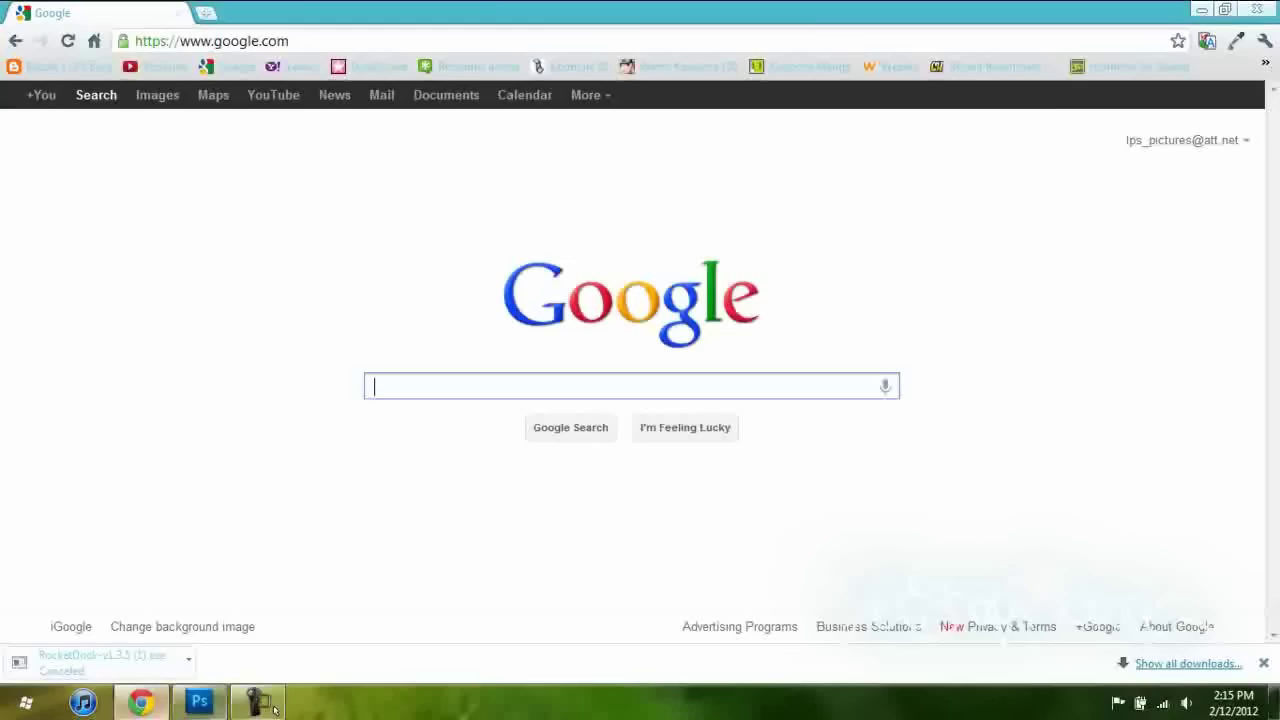
left_click(160, 66)
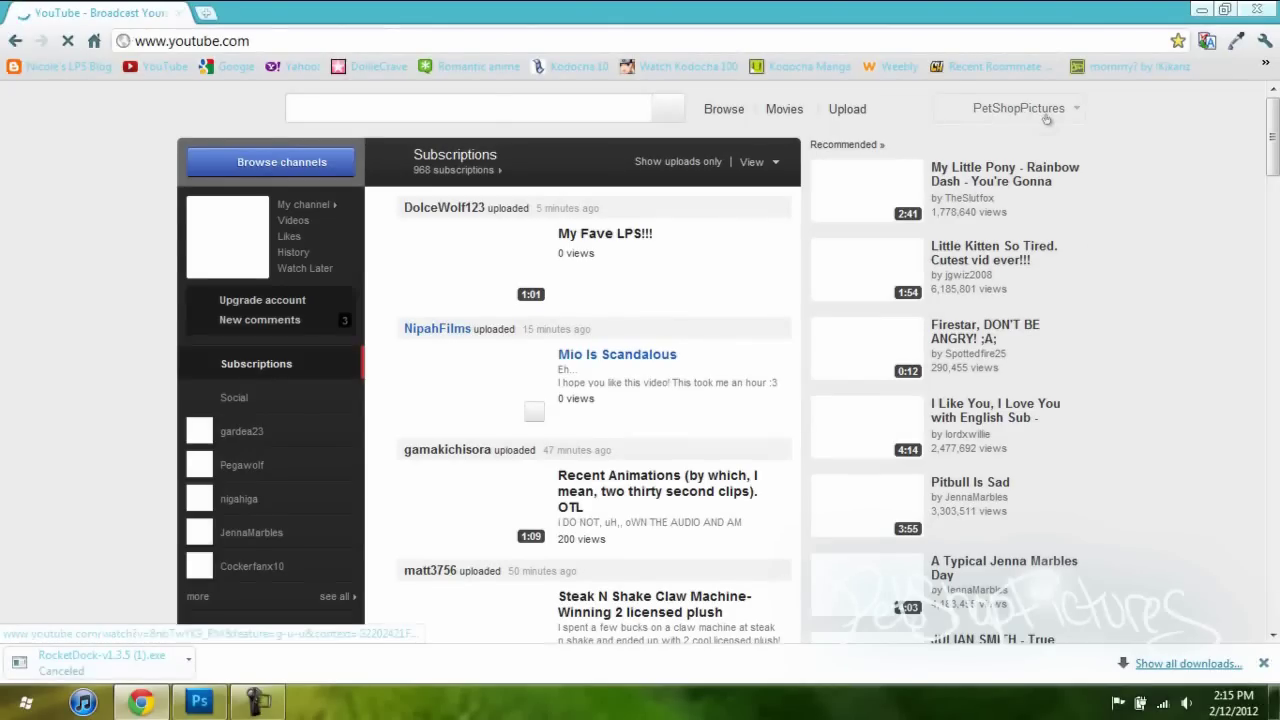
left_click(1045, 114)
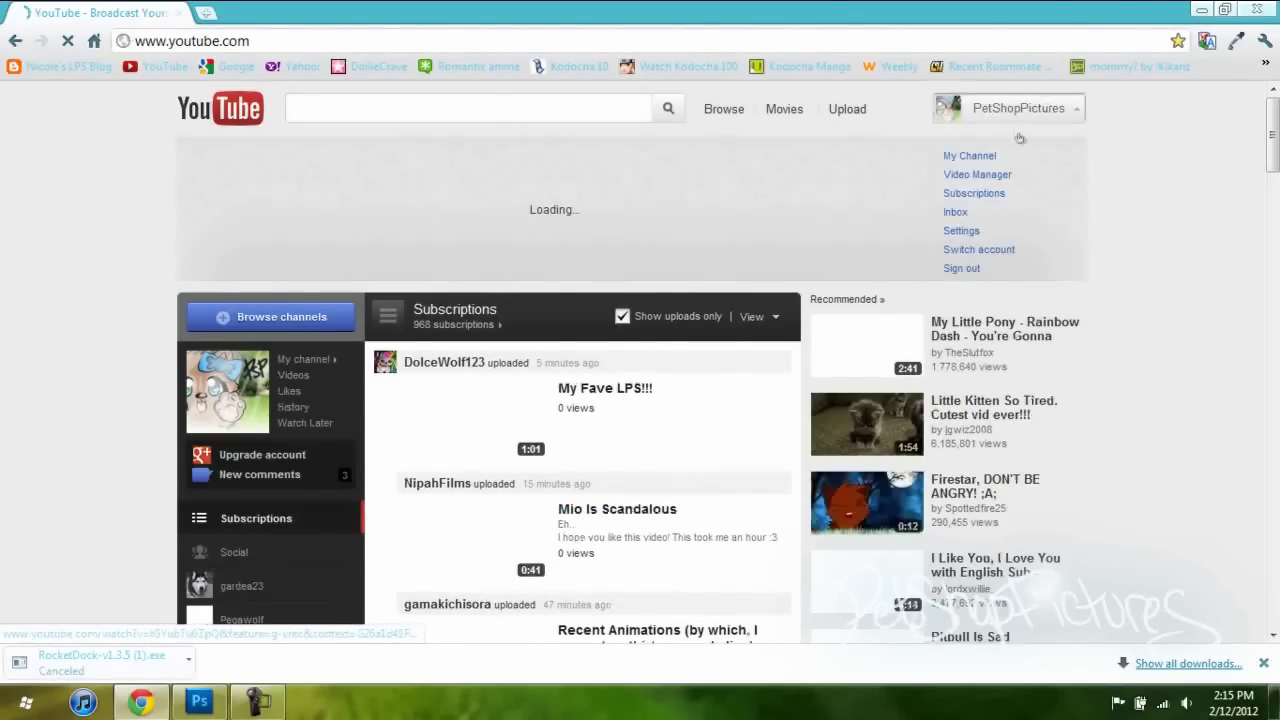
left_click(965, 159)
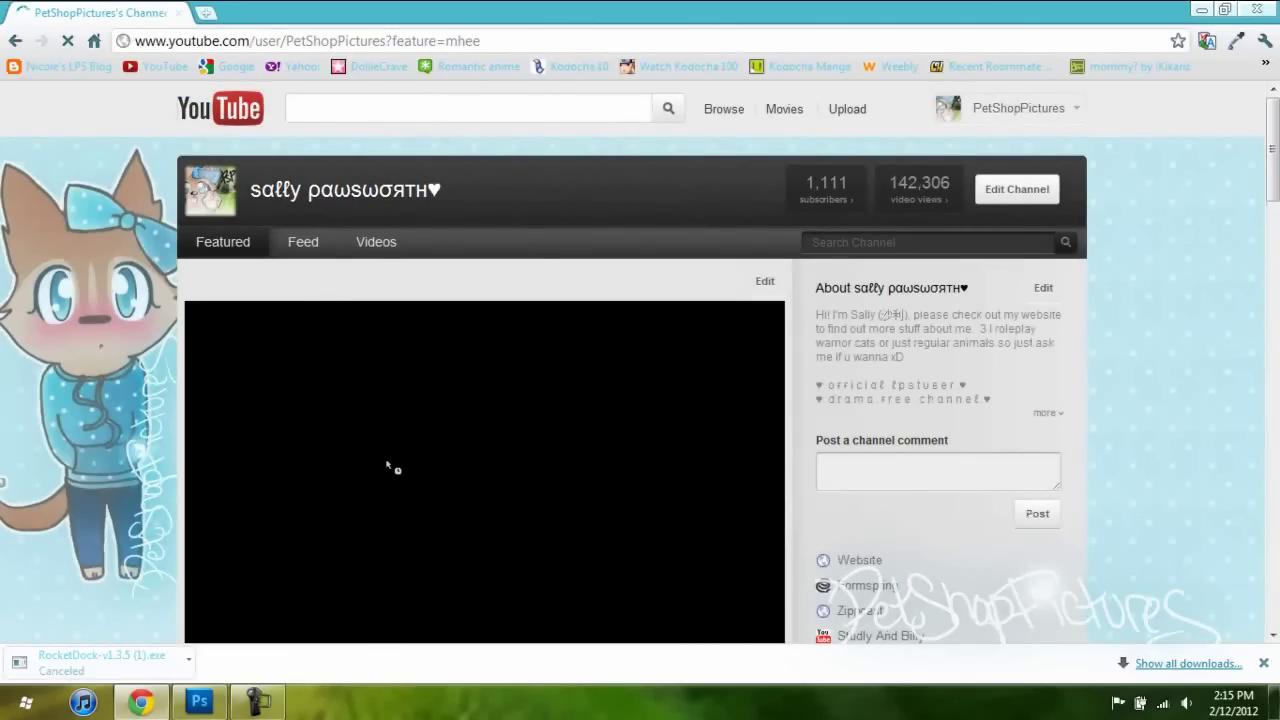
left_click(1263, 663)
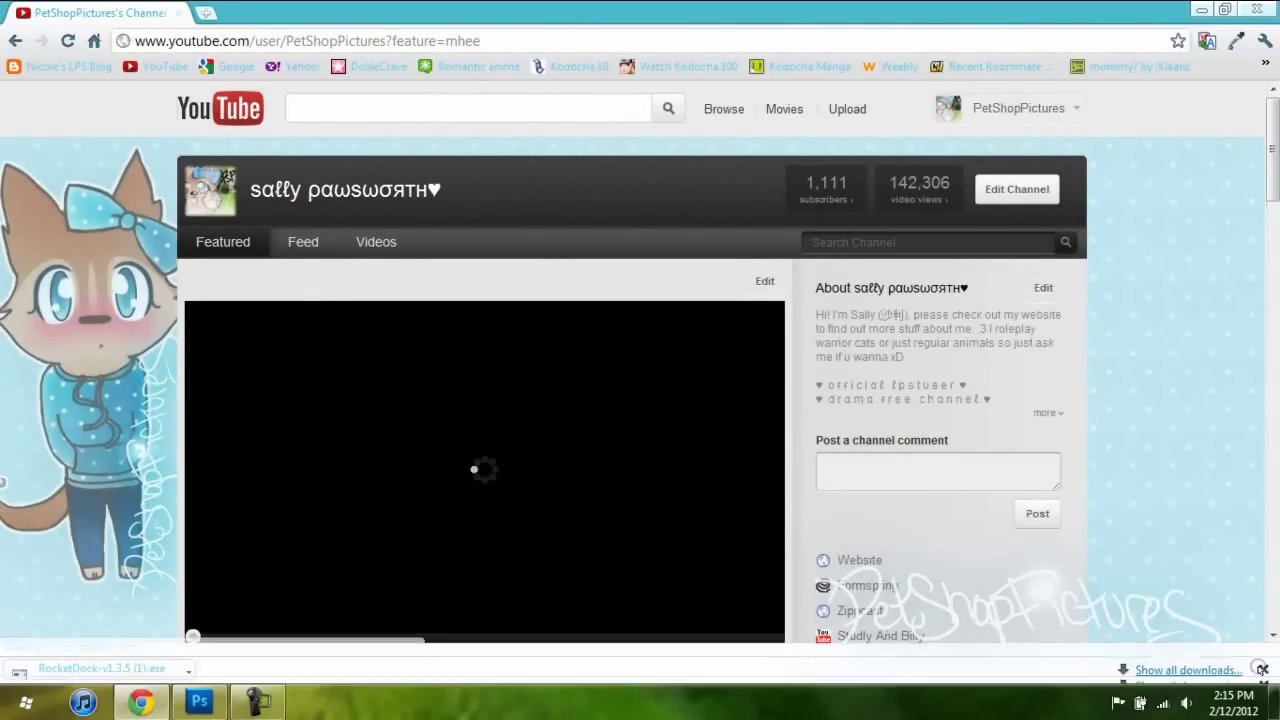
left_click(1017, 192)
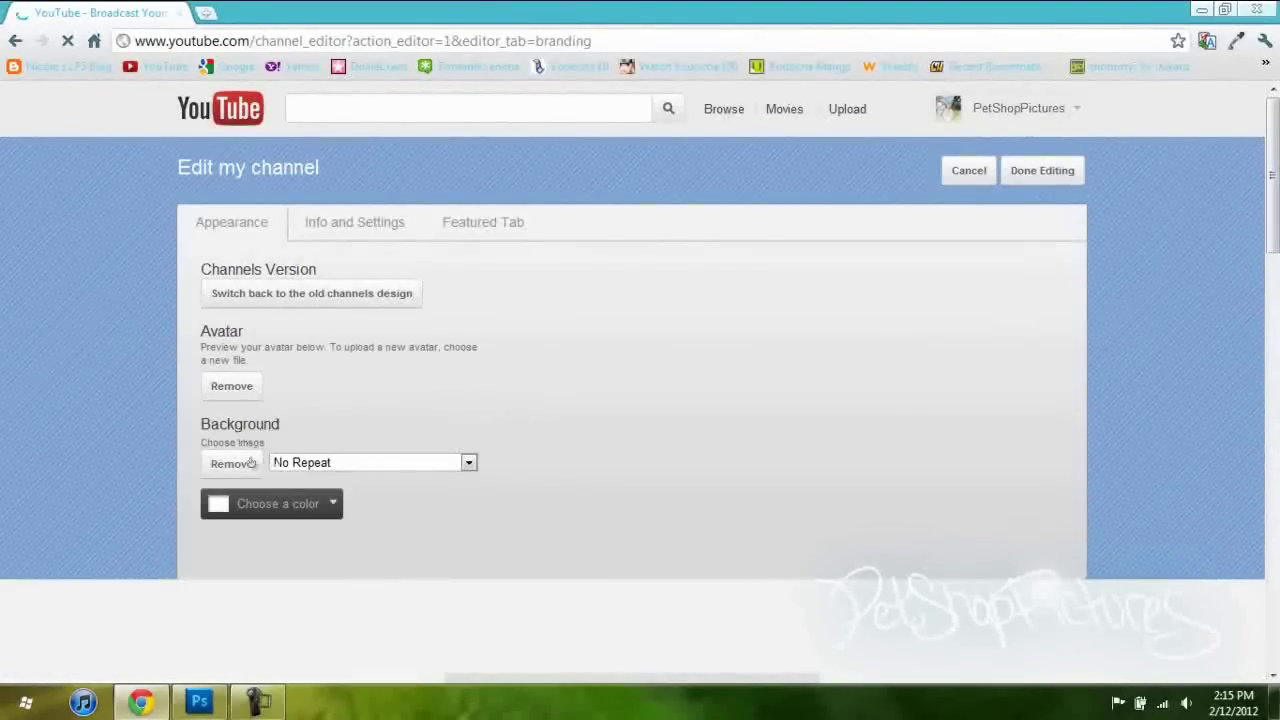
Remove the channel's current background image and upload the Tutorial image from the Pictures library in its place.
left_click(236, 465)
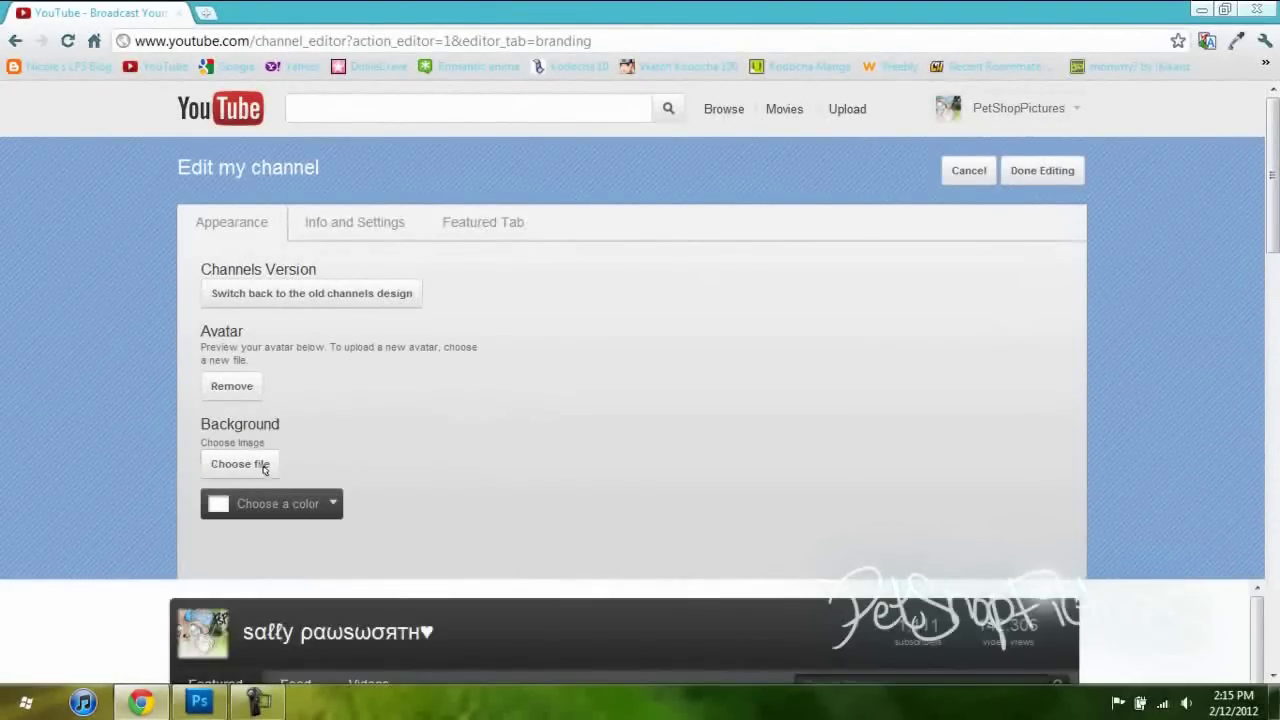
left_click(262, 466)
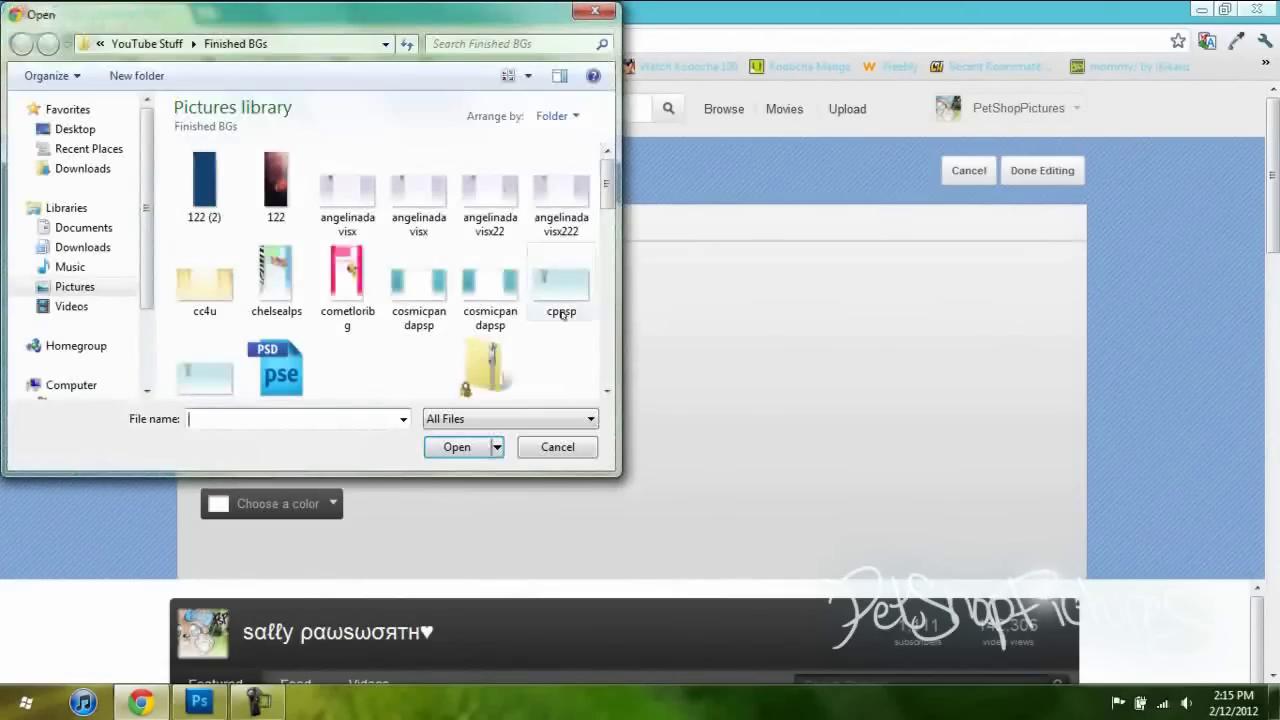
scroll(618, 228, "down", 2)
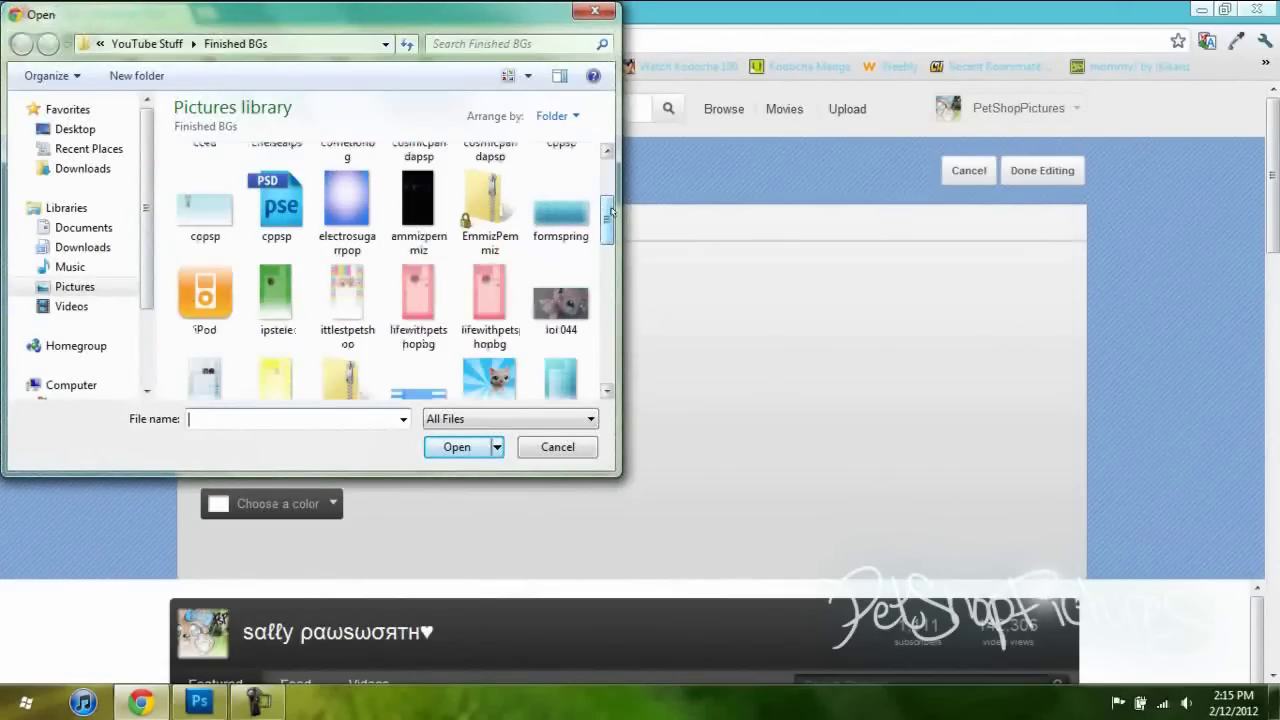
left_click(90, 306)
left_click(80, 287)
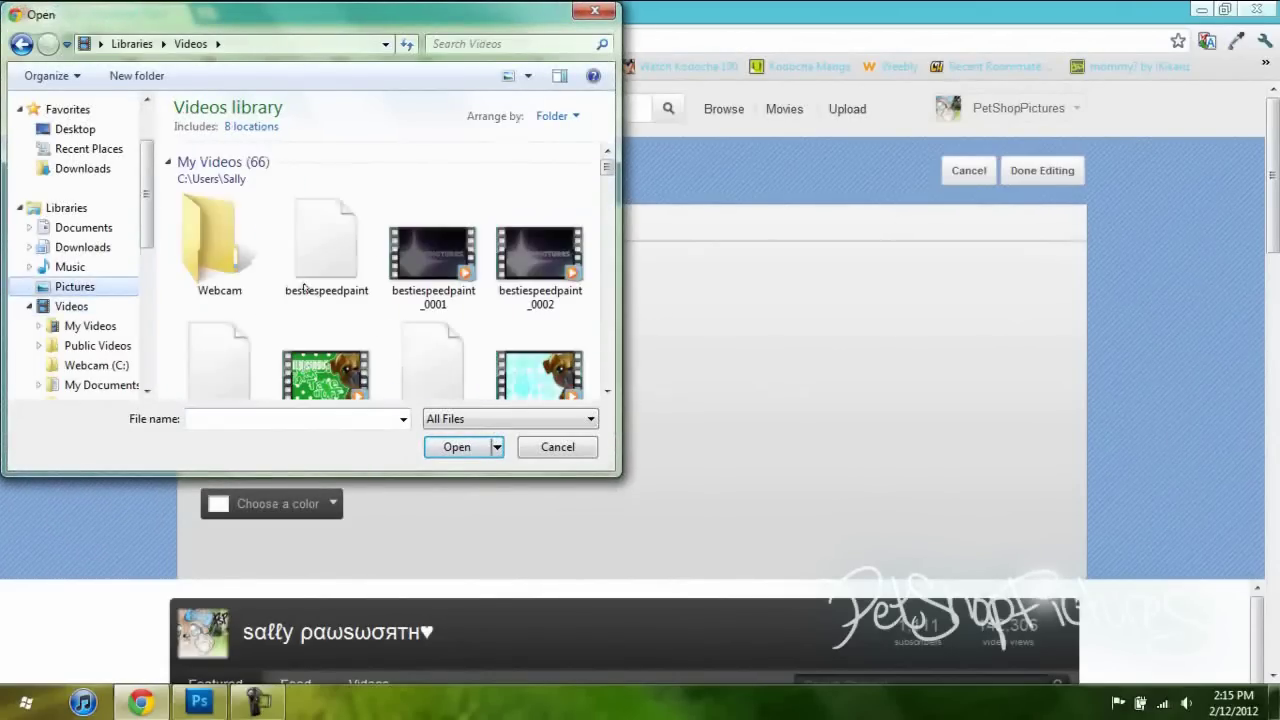
scroll(480, 200, "down", 3)
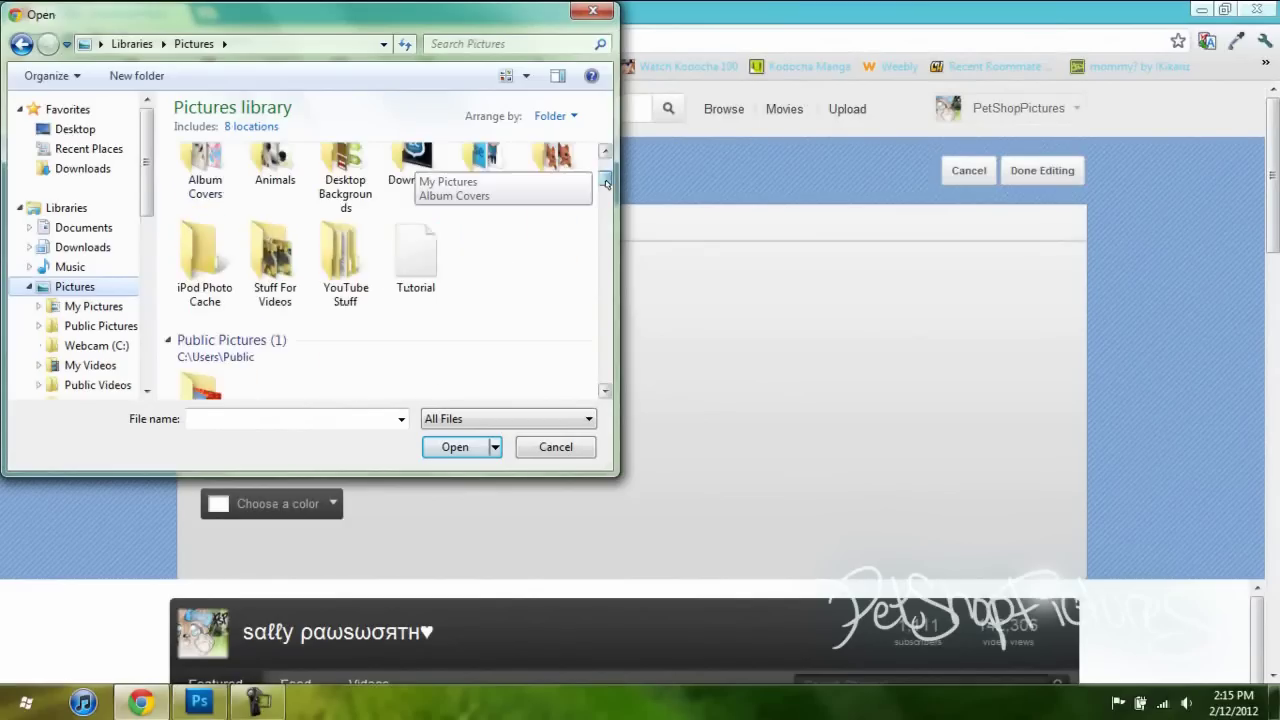
left_click(432, 157)
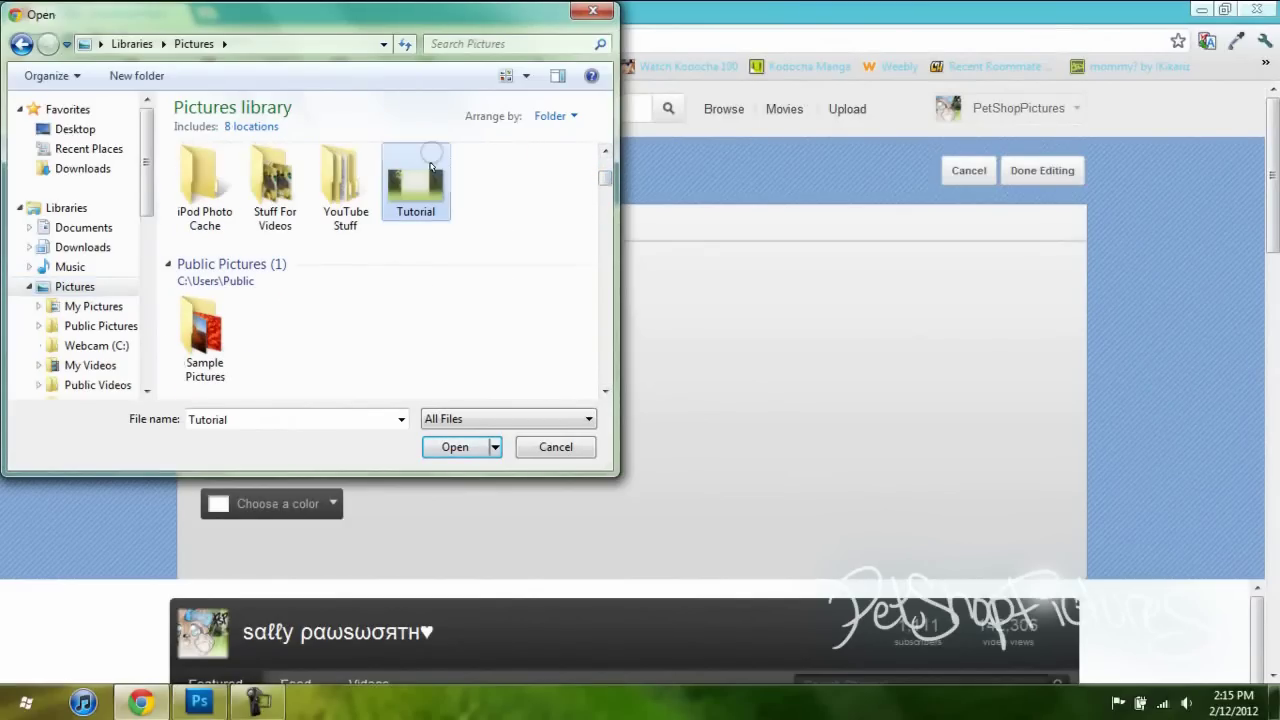
left_click(462, 449)
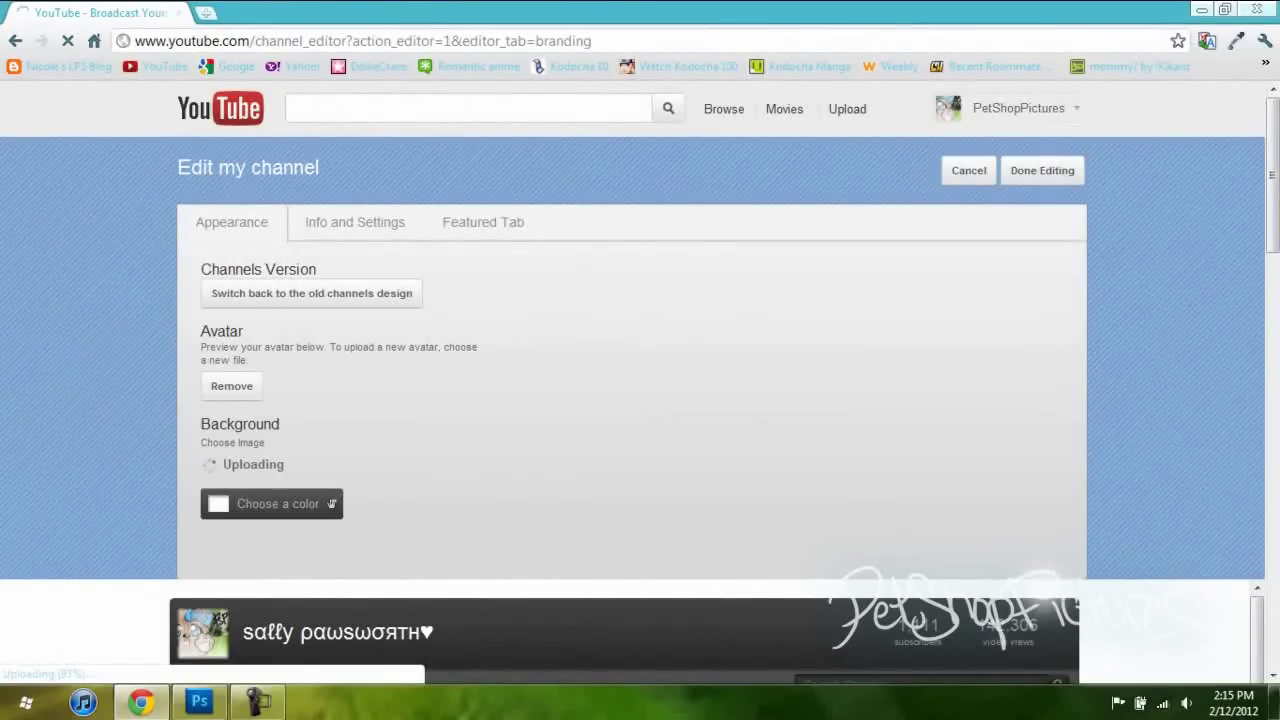
Set the channel's background color by pasting the copied green hex code beginning with #bad2, and accept it.
left_click_drag(1272, 171, 1272, 207)
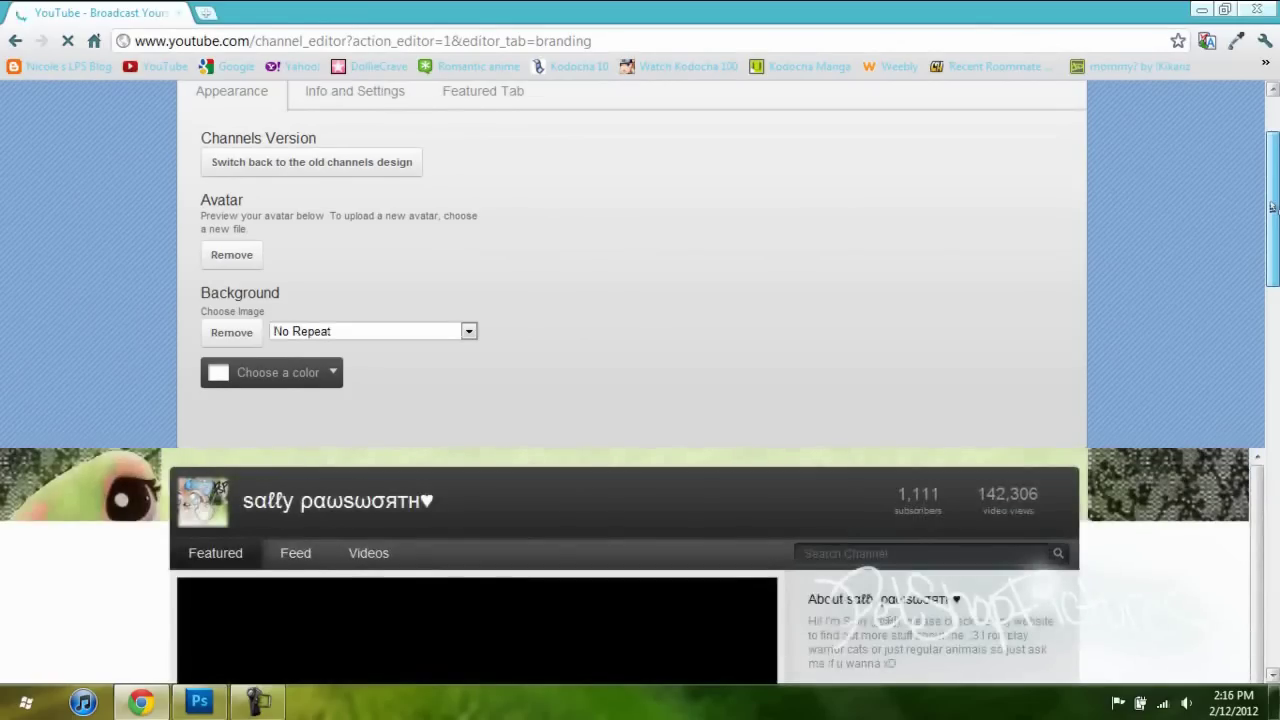
left_click_drag(1272, 206, 1272, 207)
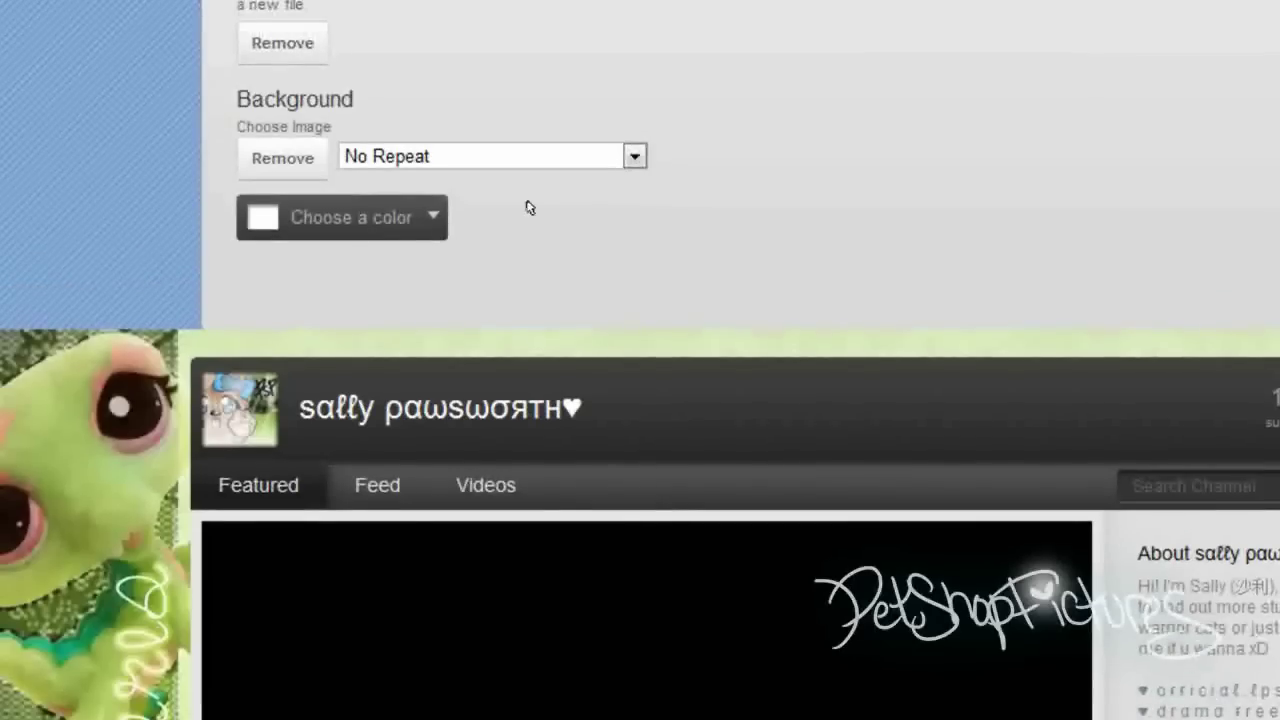
left_click(433, 216)
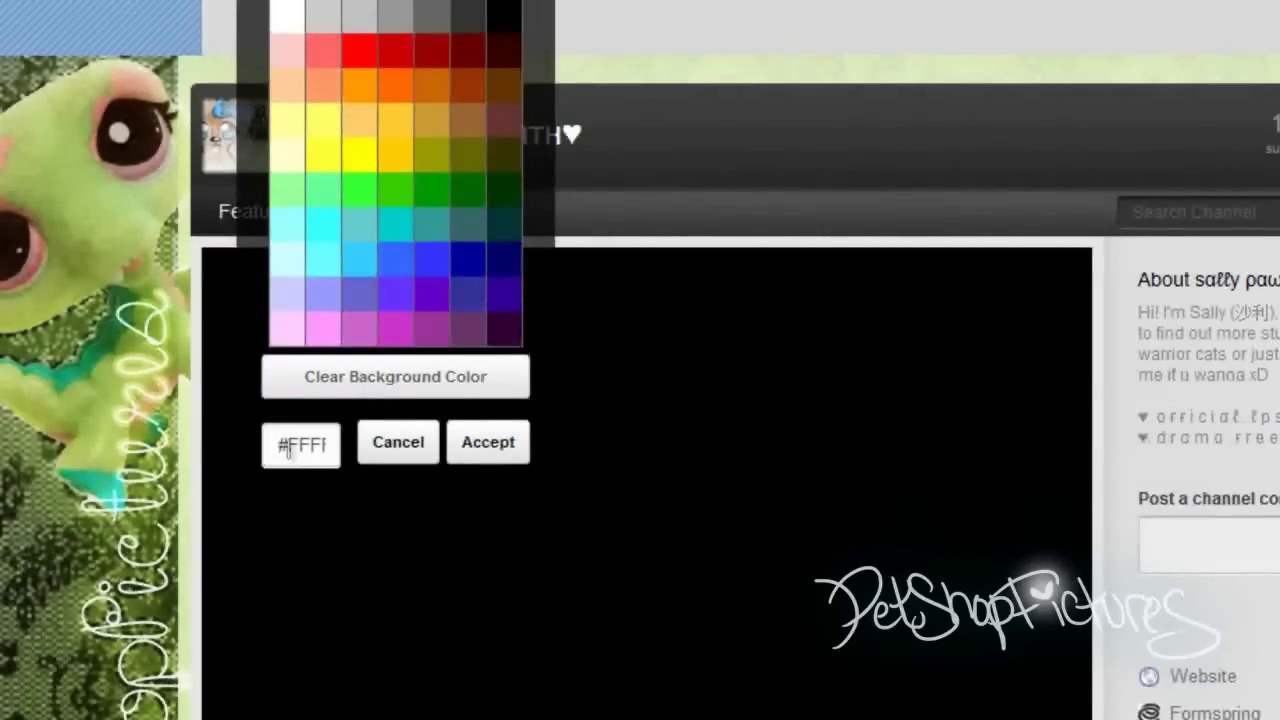
double_click(285, 444)
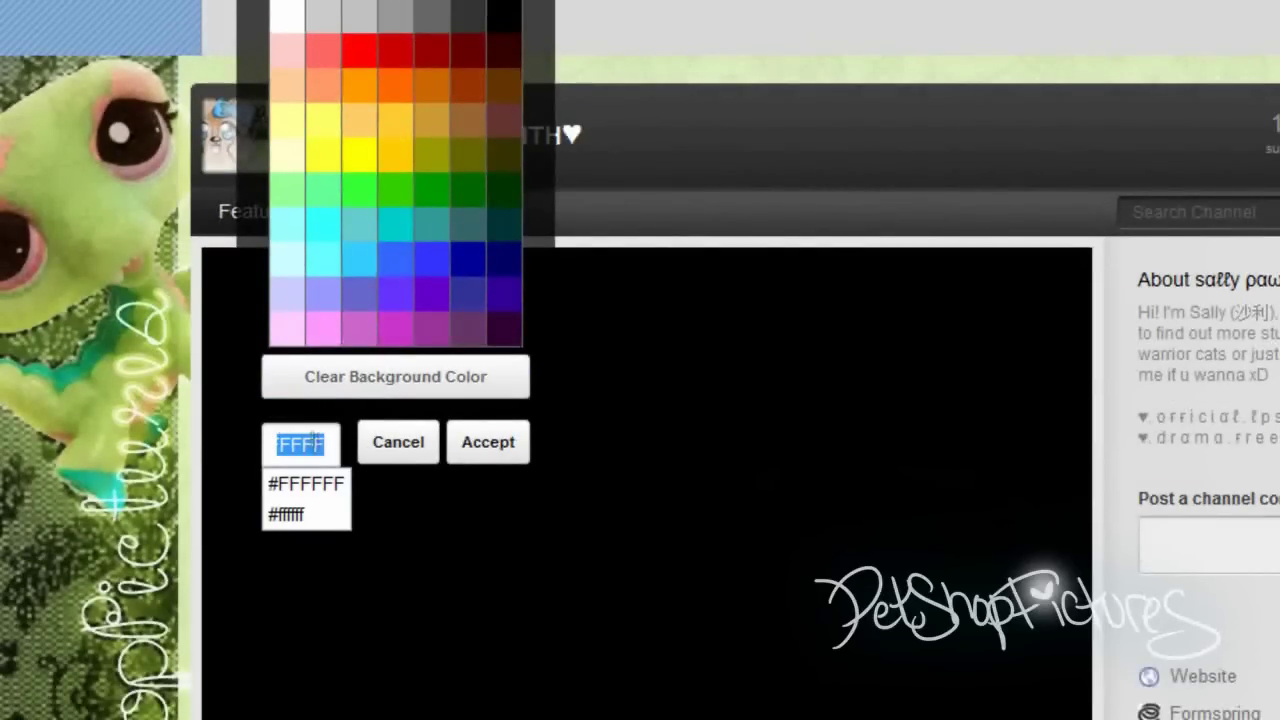
right_click(314, 443)
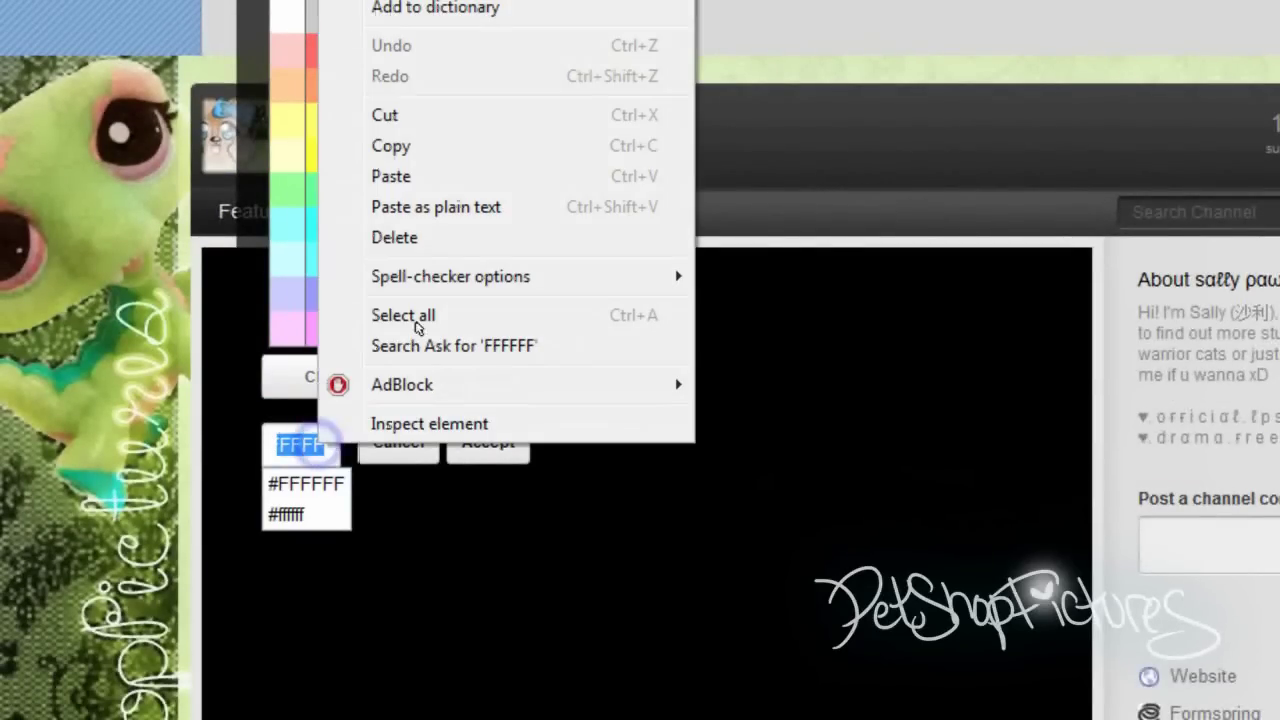
left_click(443, 176)
left_click_drag(328, 444, 261, 446)
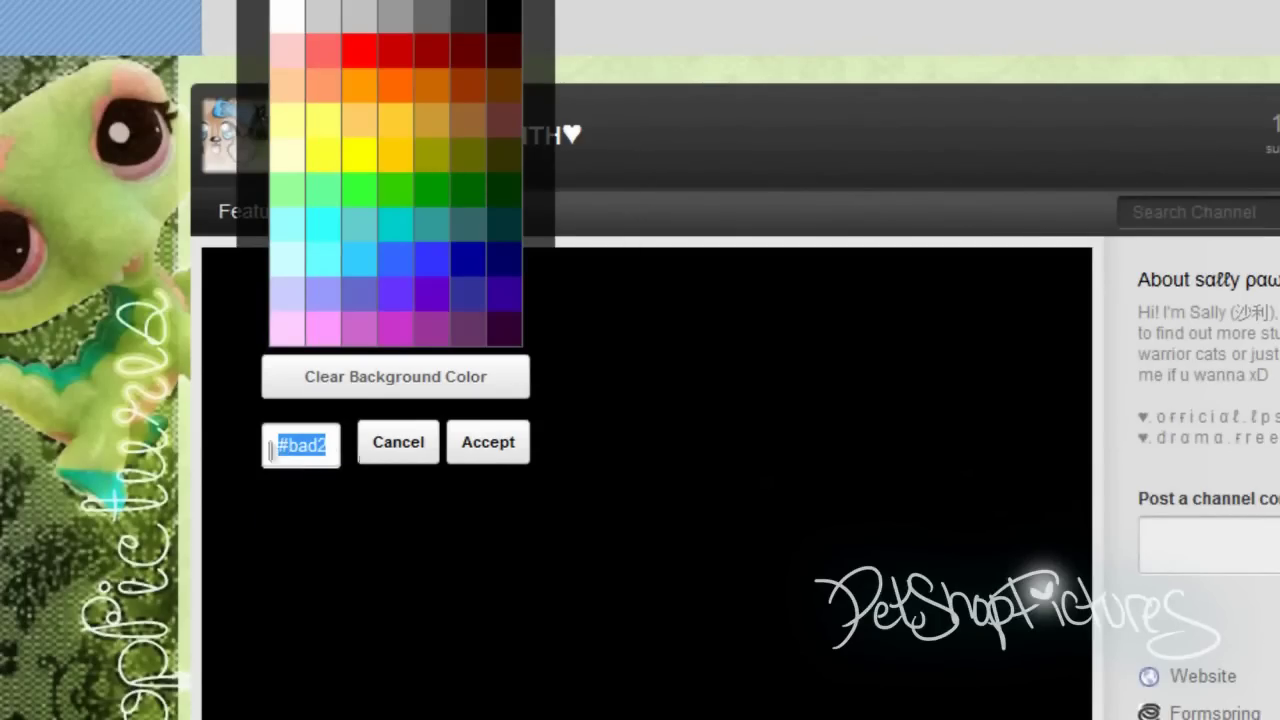
left_click(297, 444)
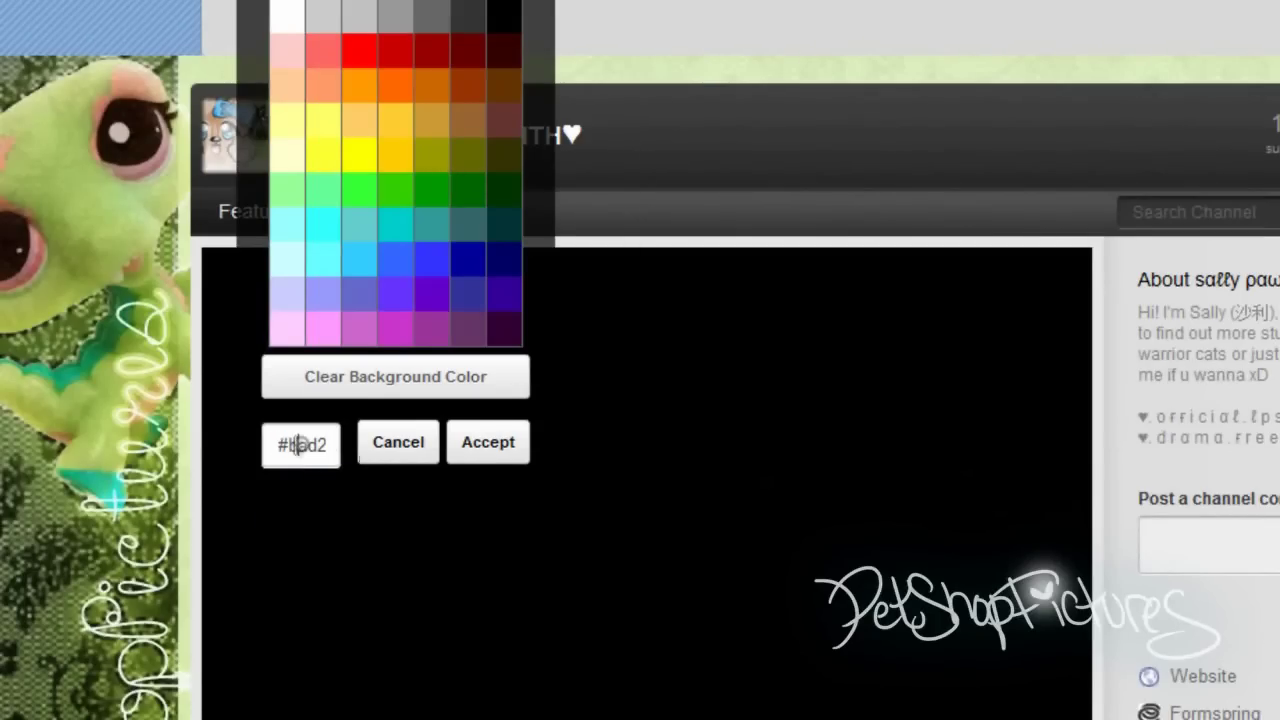
left_click(489, 443)
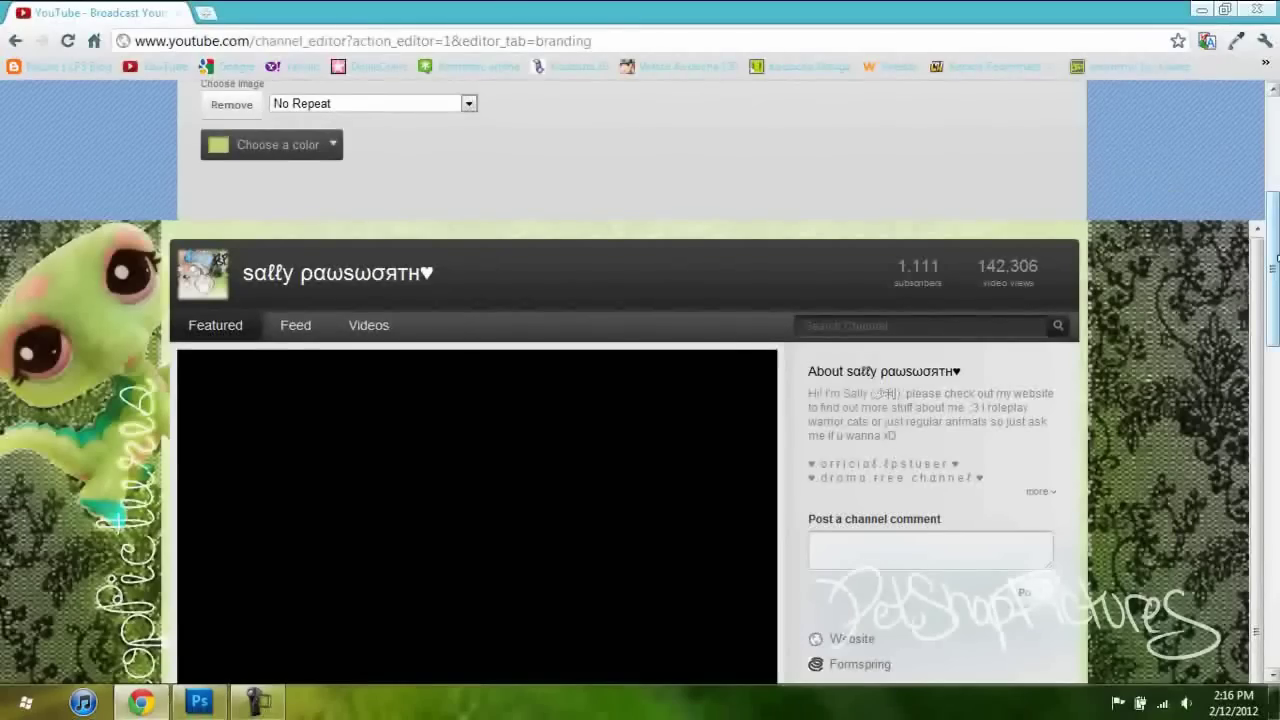
Finish editing the channel and look over the new background on the channel page.
left_click_drag(1273, 267, 1236, 110)
left_click(1038, 170)
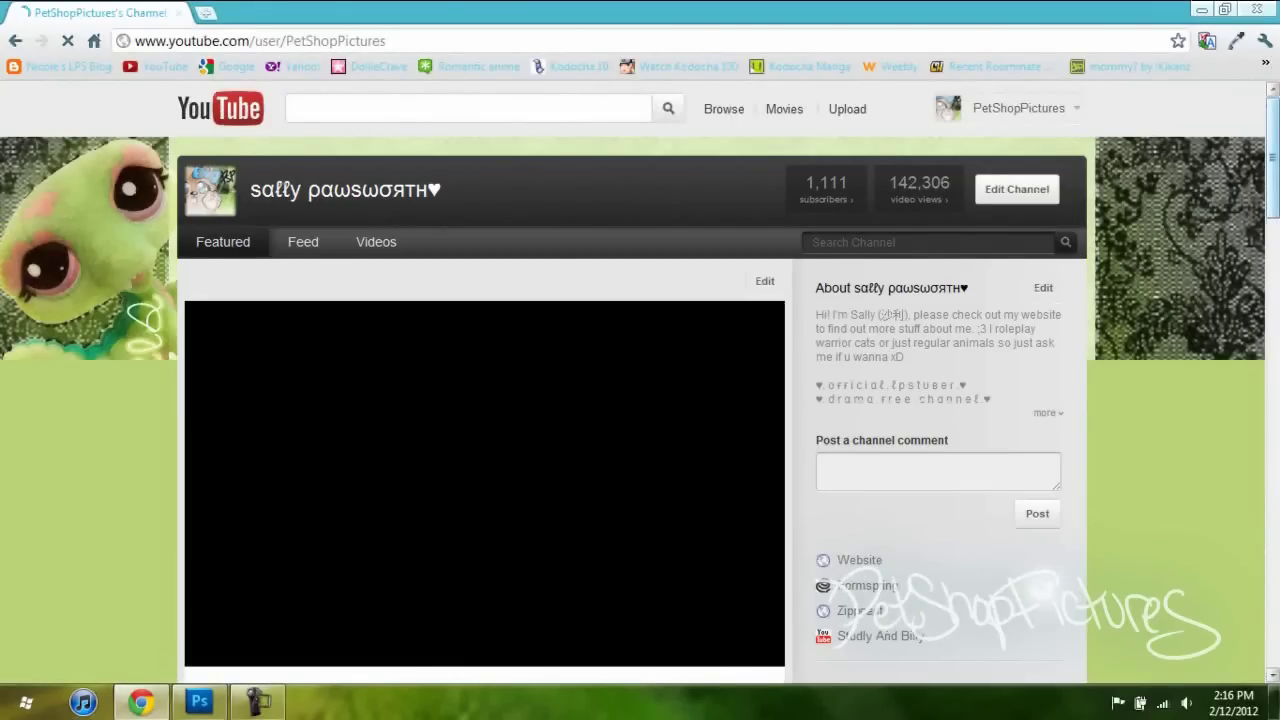
scroll(1241, 233, "down", 1)
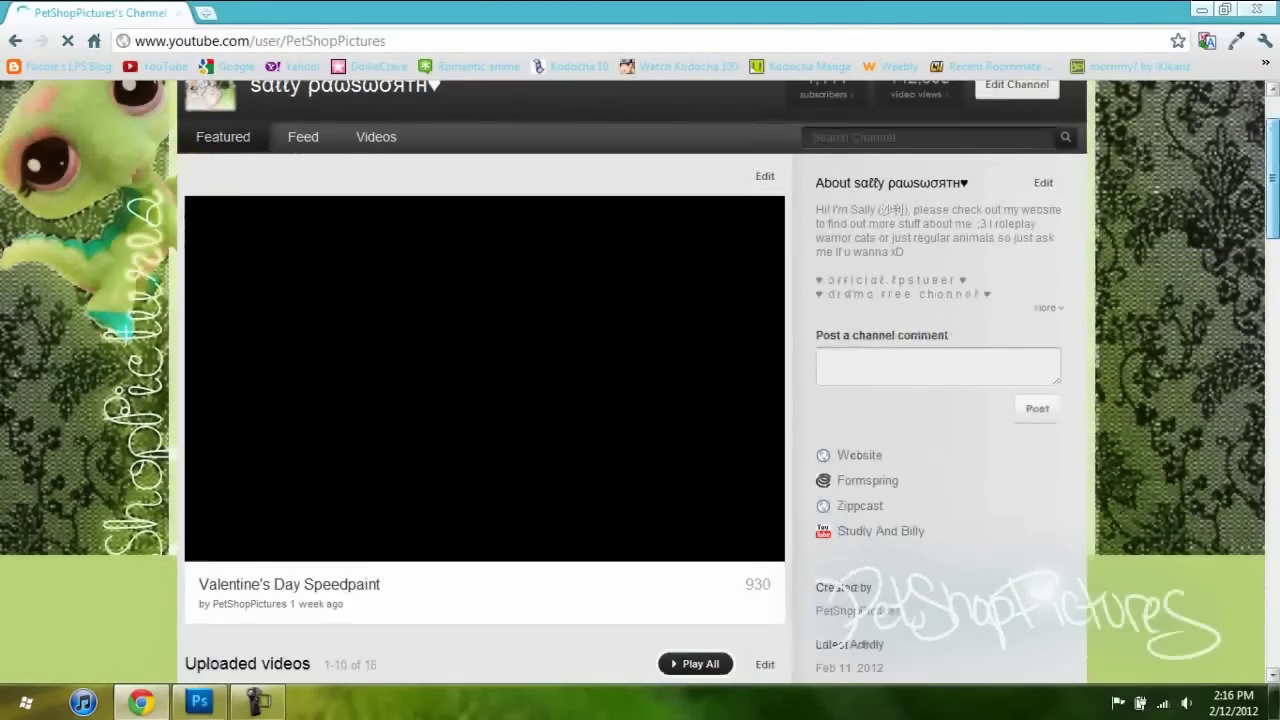